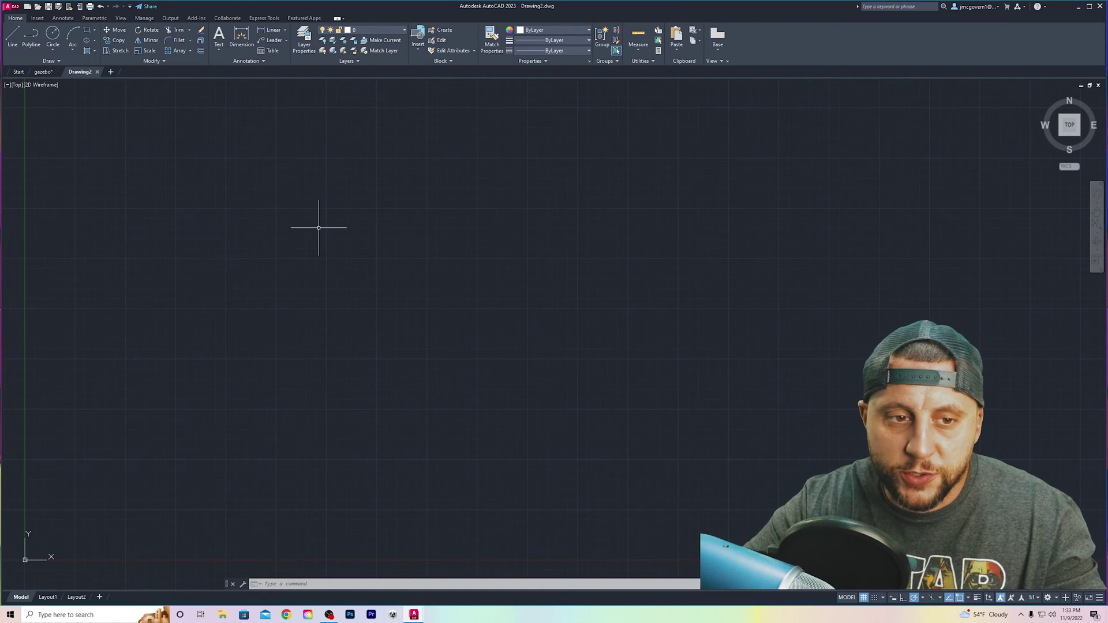
Create a new blank drawing in its own tab.
{"action": "left_click", "coordinate": [12, 7]}
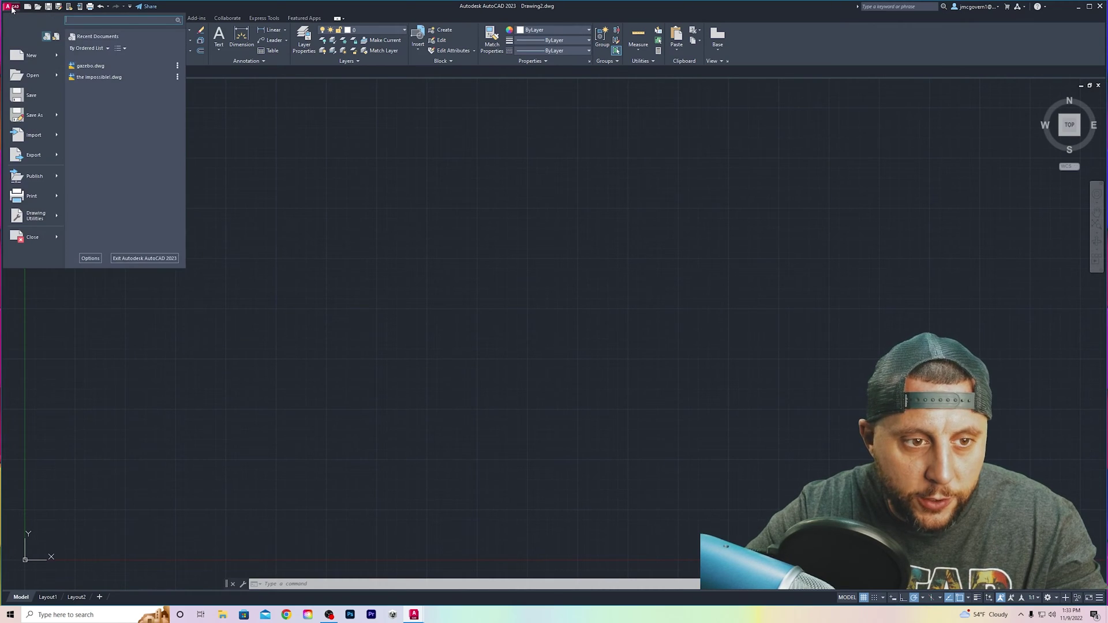
{"action": "left_click", "coordinate": [31, 55]}
{"action": "left_click", "coordinate": [276, 238]}
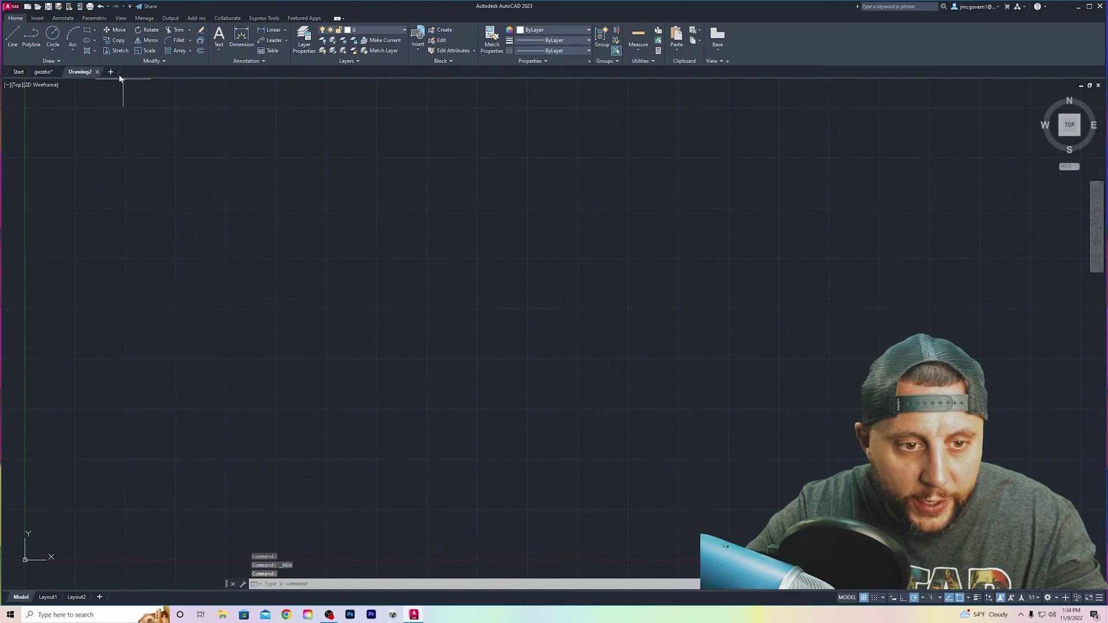
{"action": "left_click", "coordinate": [110, 72]}
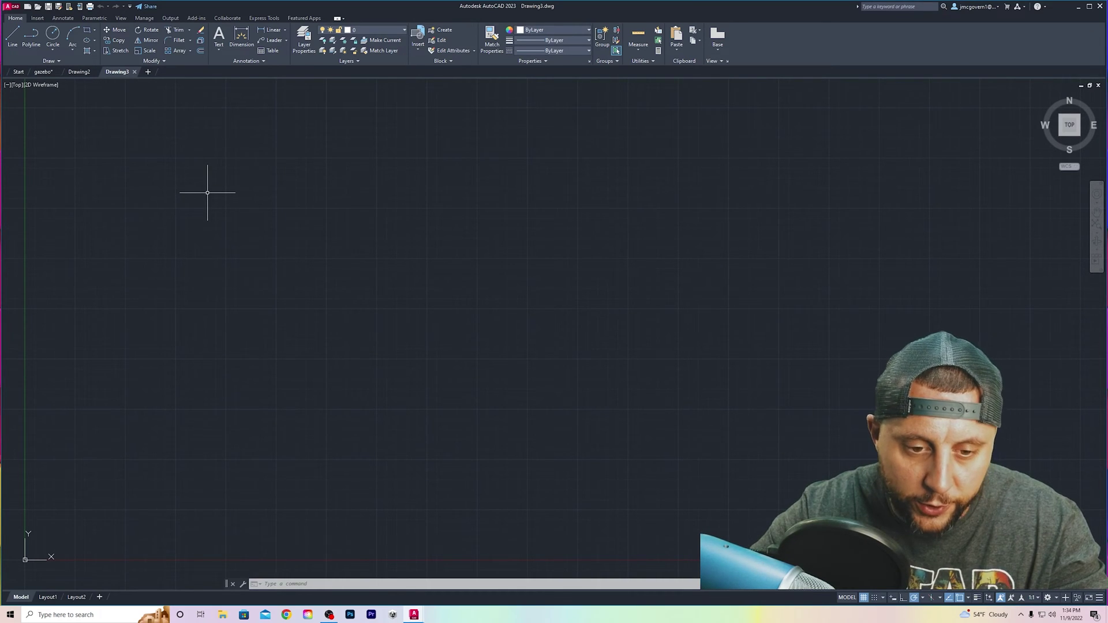
Toggle polar tracking off and back on, and dock the command line beneath the drawing area.
{"action": "key", "text": "F10"}
{"action": "key", "text": "F10"}
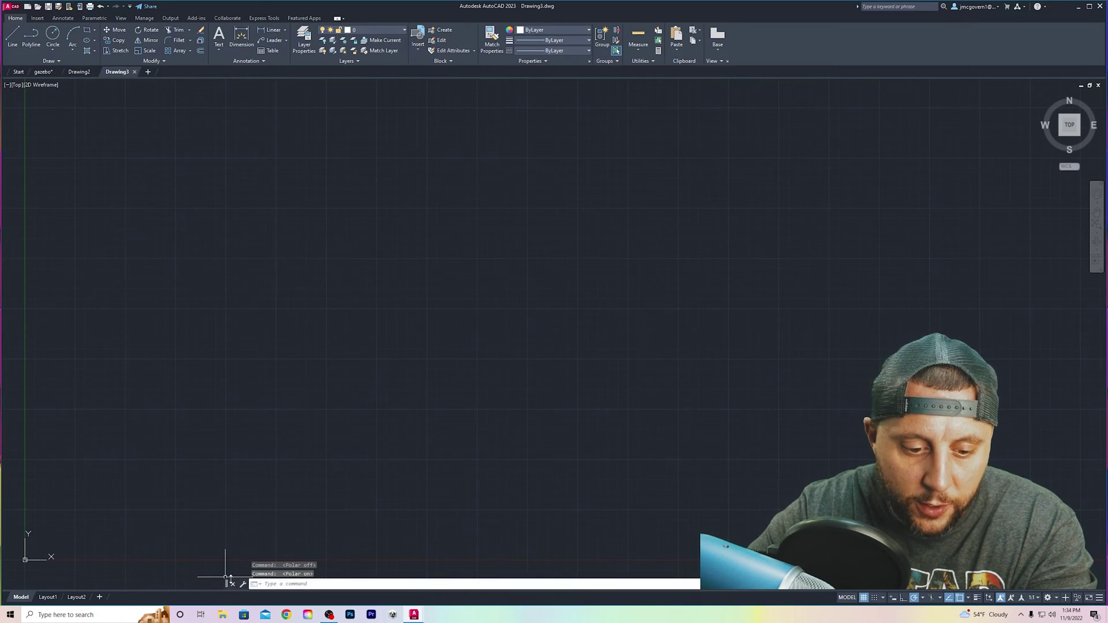
{"action": "left_click_drag", "start_coordinate": [226, 584], "coordinate": [219, 537]}
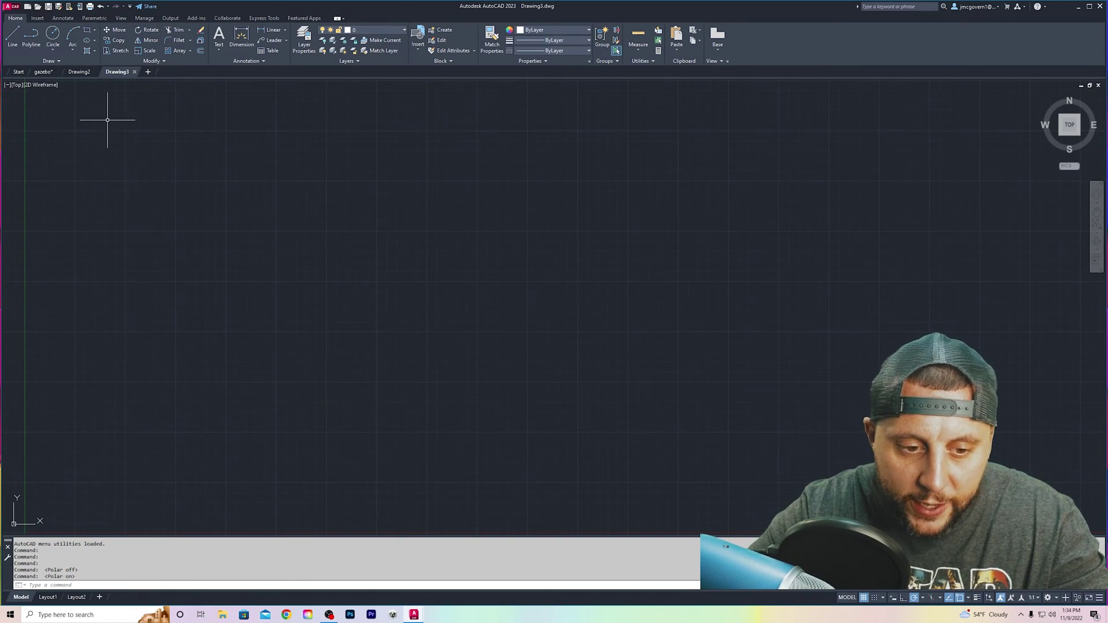
Draw a single, nearly horizontal line across the middle of the drawing area with polar tracking turned off.
{"action": "left_click", "coordinate": [12, 36]}
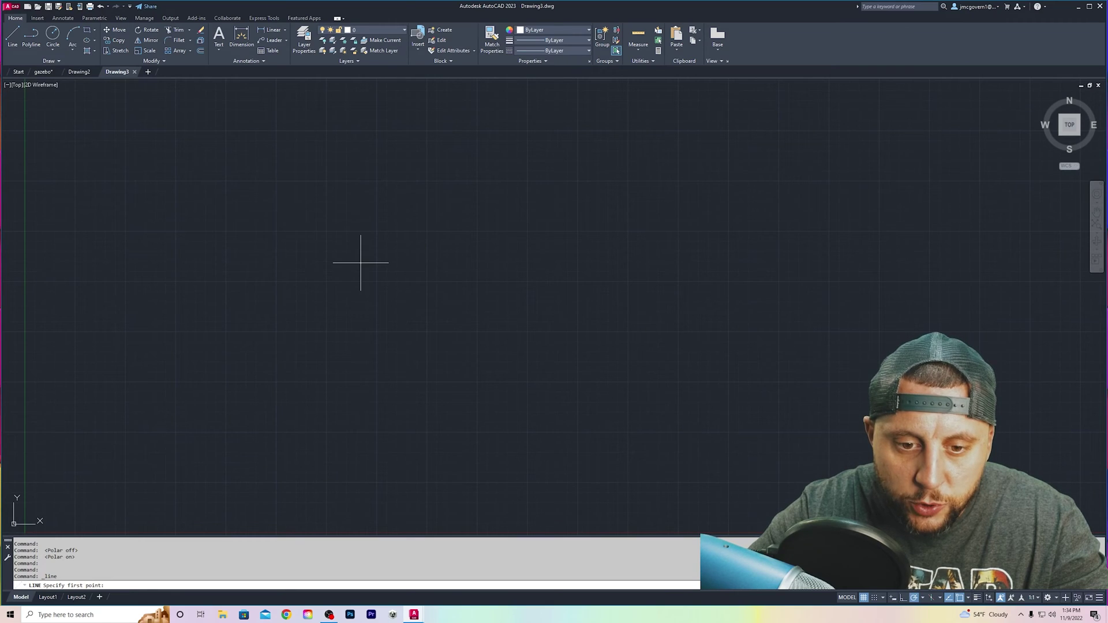
{"action": "left_click", "coordinate": [361, 262]}
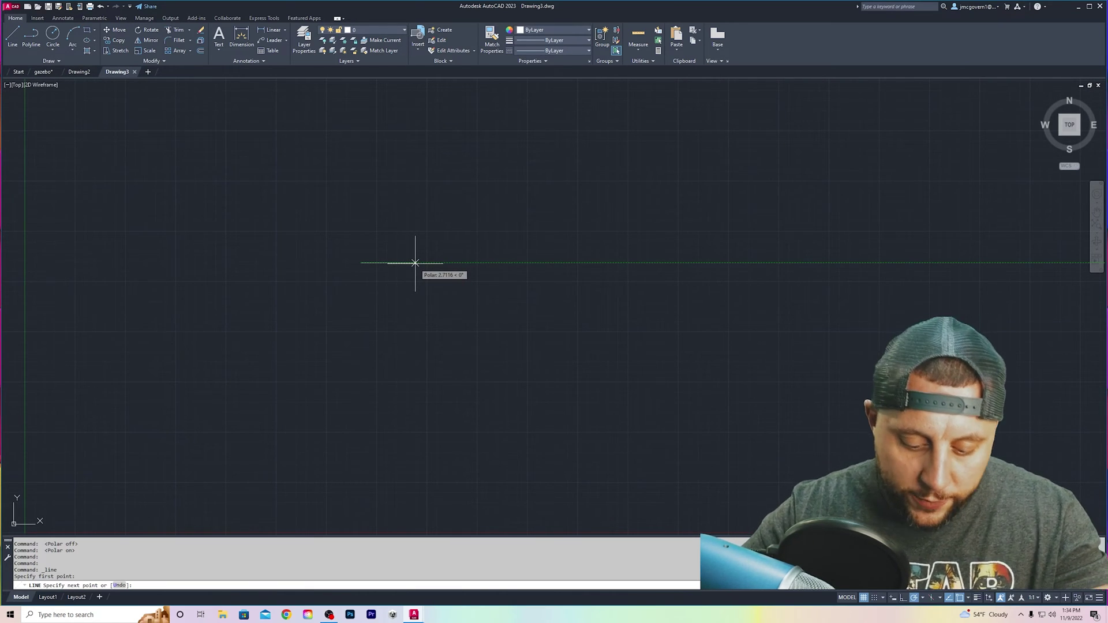
{"action": "key", "text": "F10"}
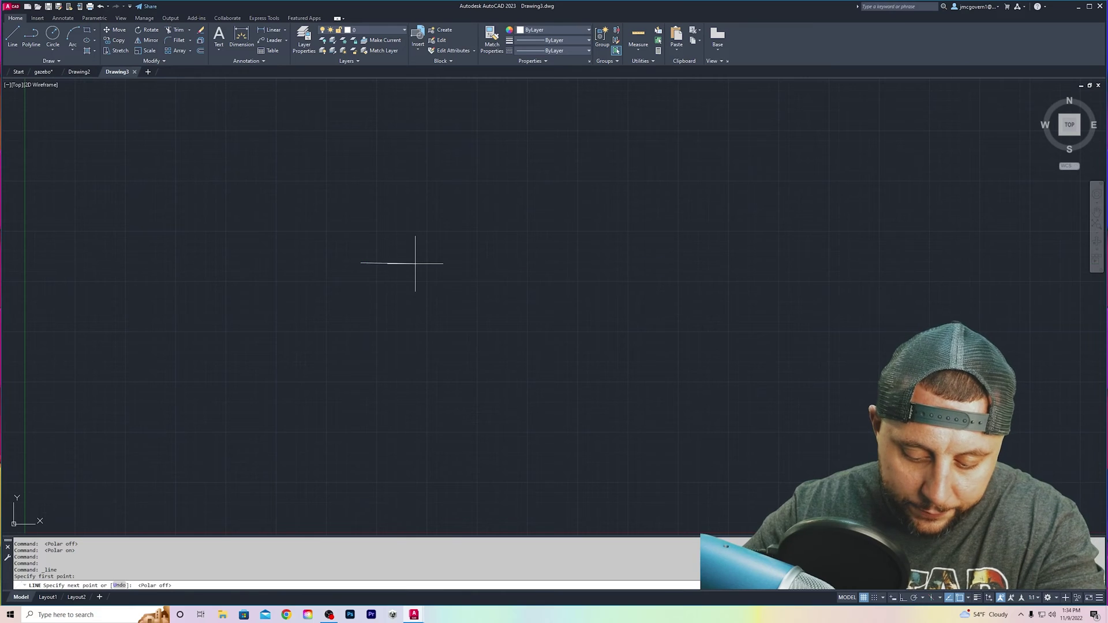
{"action": "left_click", "coordinate": [700, 263]}
{"action": "key", "text": "Escape"}
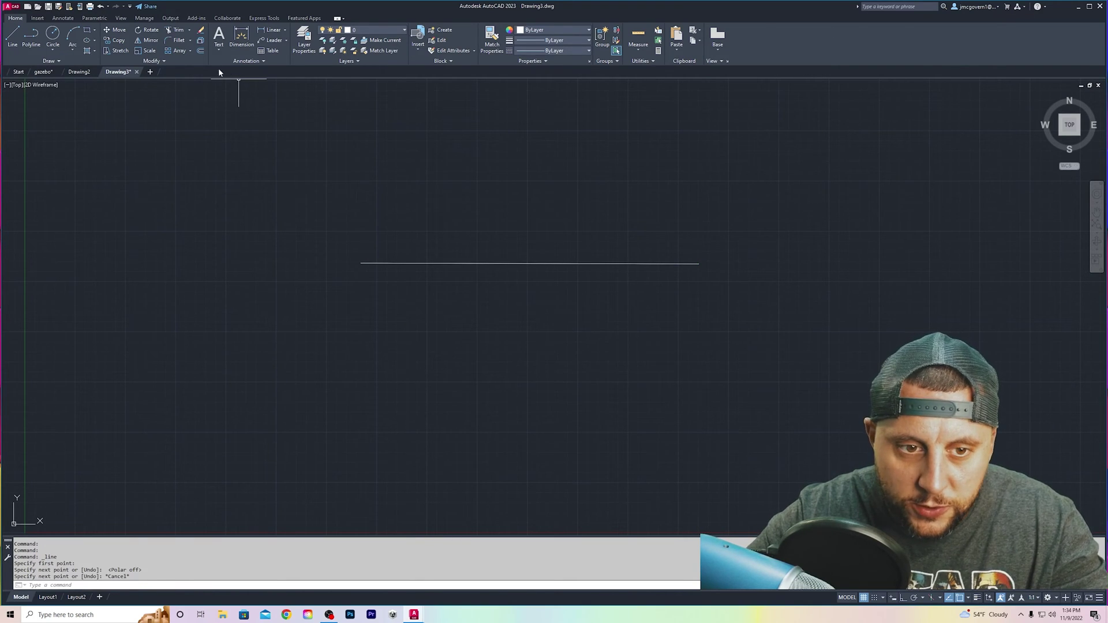
Offset the line downward three times at a distance of 2, each copy taken from the previous one.
{"action": "left_click", "coordinate": [200, 50]}
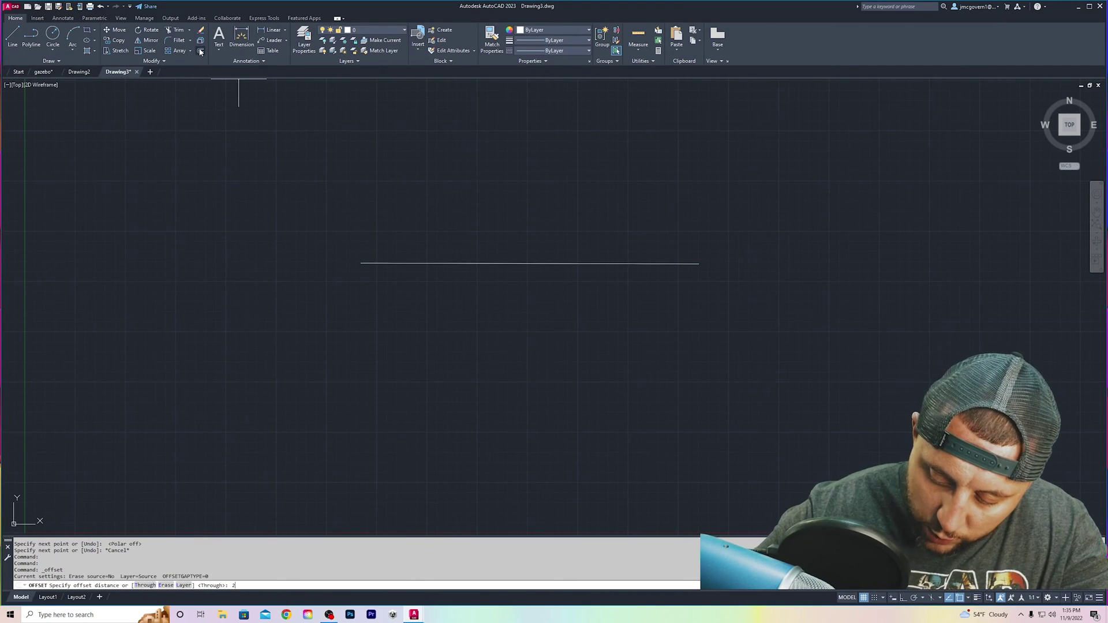
{"action": "type", "text": "2"}
{"action": "key", "text": "Return"}
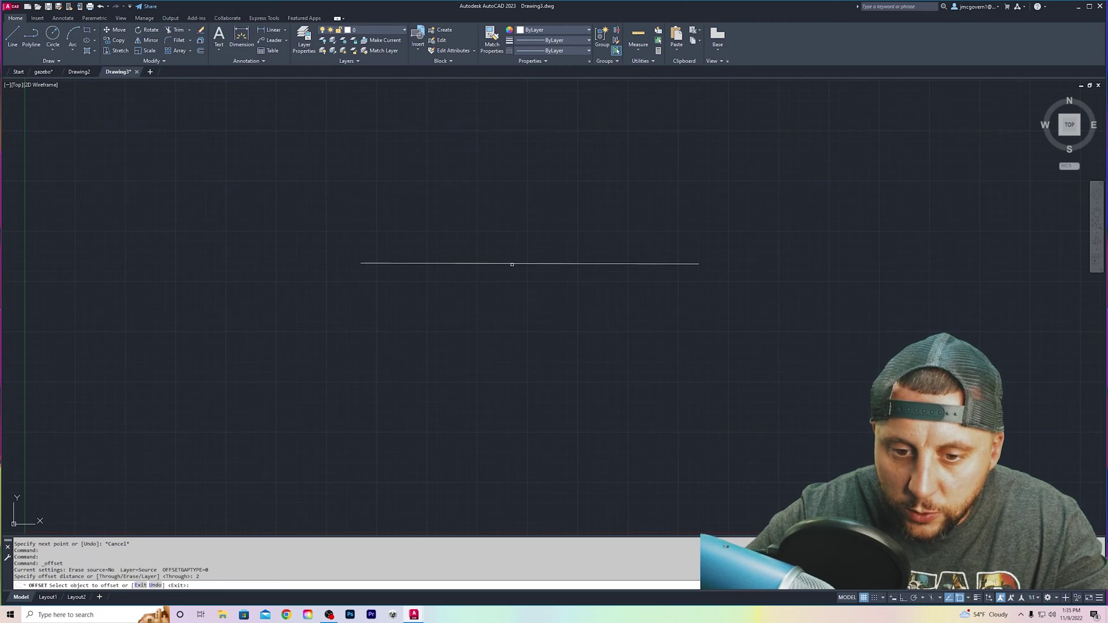
{"action": "left_click", "coordinate": [512, 265]}
{"action": "left_click", "coordinate": [514, 285]}
{"action": "left_click", "coordinate": [514, 302]}
{"action": "left_click", "coordinate": [515, 337]}
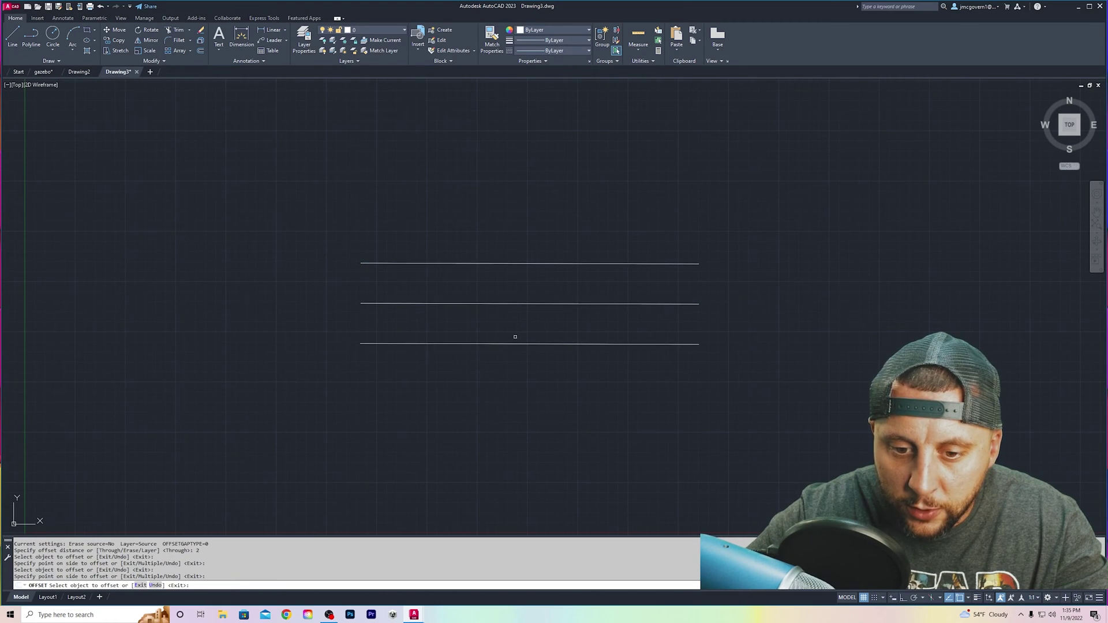
{"action": "left_click", "coordinate": [517, 345]}
{"action": "left_click", "coordinate": [528, 385]}
{"action": "key", "text": "Escape"}
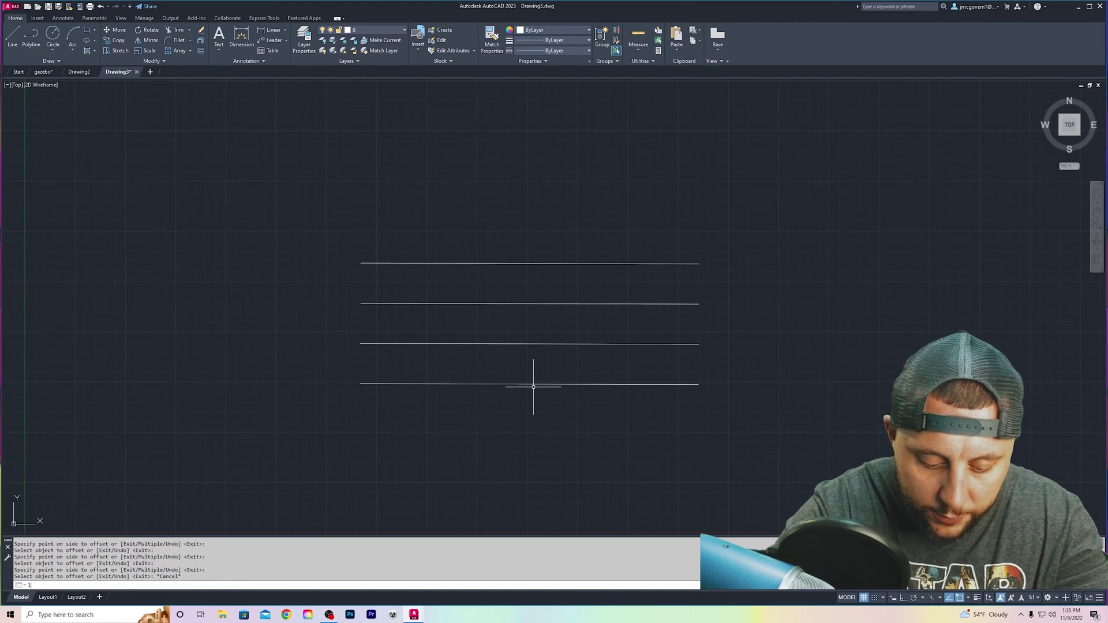
Draw a vertical line about 10 units long straight down from the top line's left endpoint with polar tracking on.
{"action": "type", "text": "line"}
{"action": "key", "text": "Return"}
{"action": "left_click", "coordinate": [361, 264]}
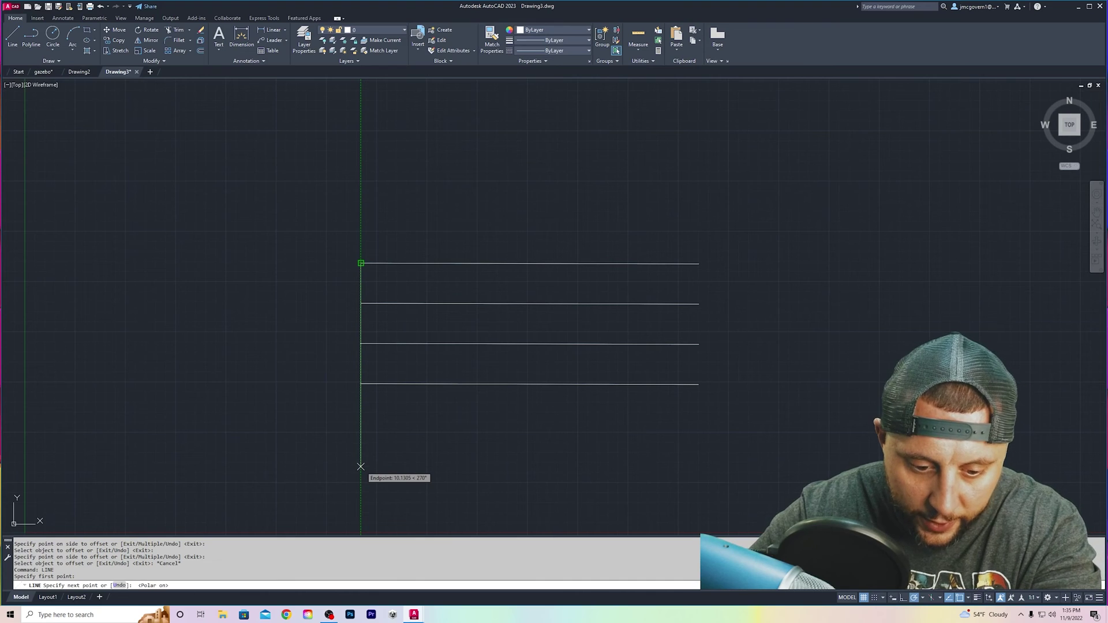
{"action": "left_click", "coordinate": [361, 472]}
{"action": "key", "text": "Escape"}
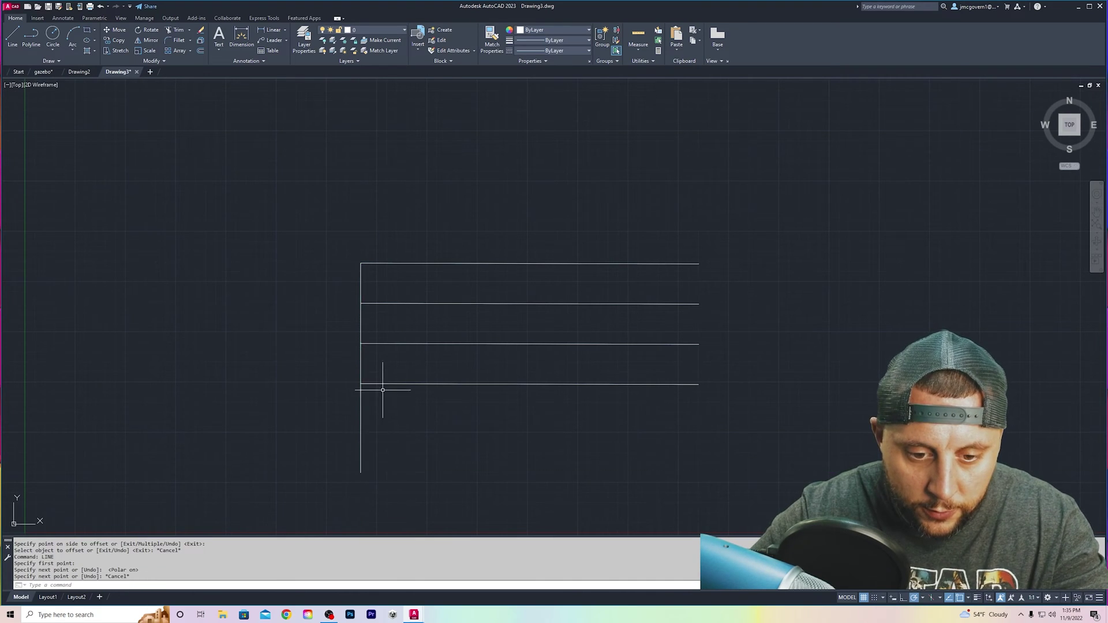
{"action": "scroll", "coordinate": [361, 385], "scroll_direction": "up", "scroll_amount": 2}
{"action": "scroll", "coordinate": [361, 385], "scroll_direction": "up", "scroll_amount": 3}
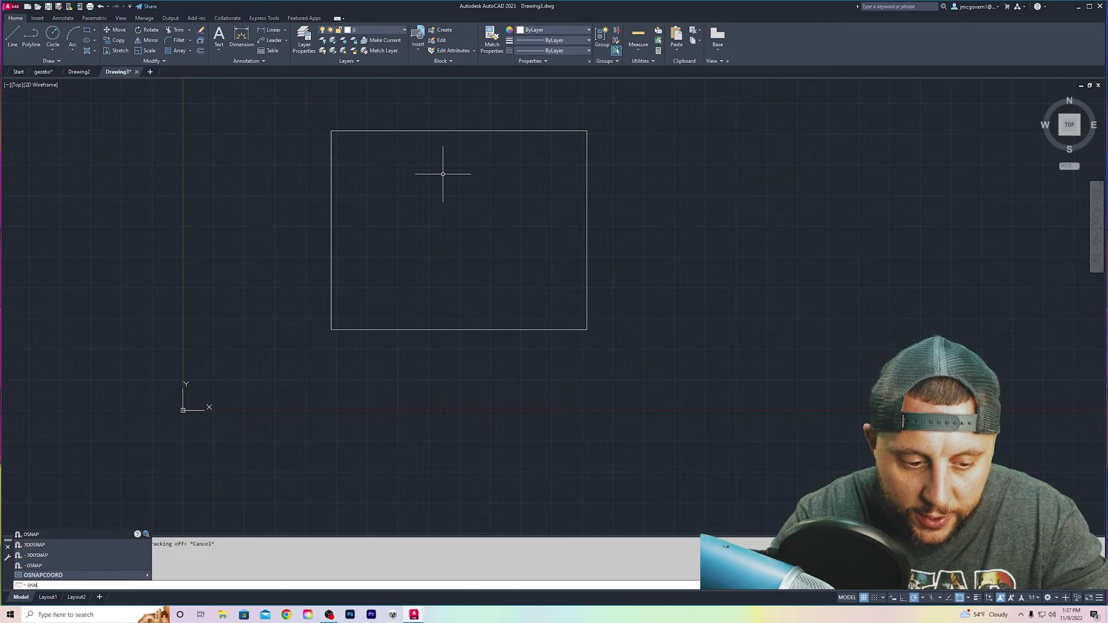
Open the object snap settings and accept Endpoint, Midpoint, Center, Intersection, Extension and Tangent as active modes.
{"action": "key", "text": "Return"}
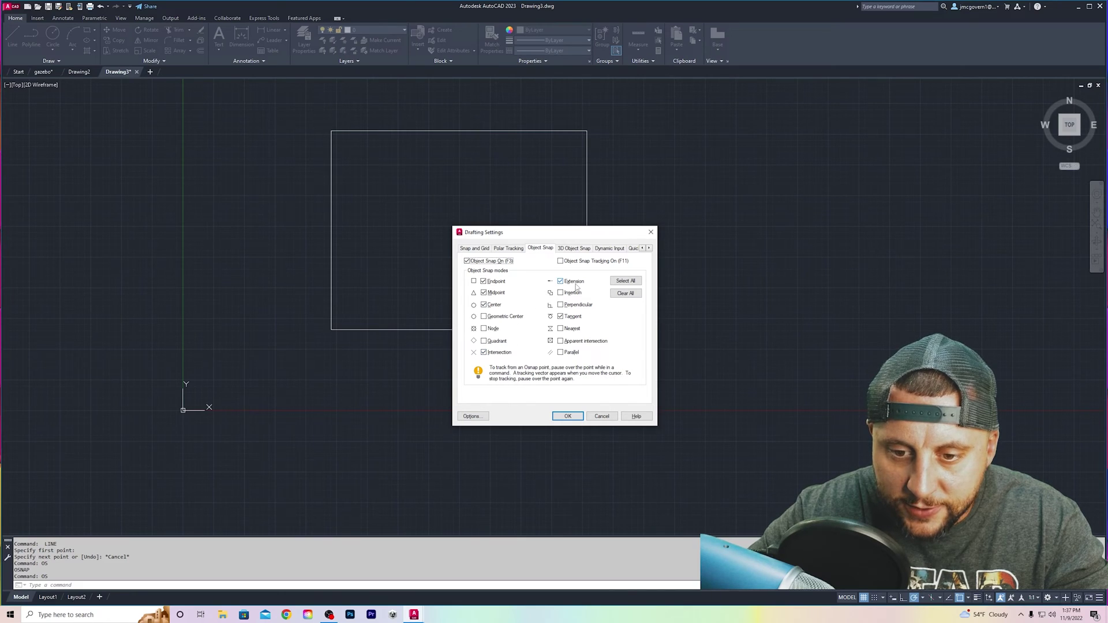
{"action": "left_click", "coordinate": [561, 317]}
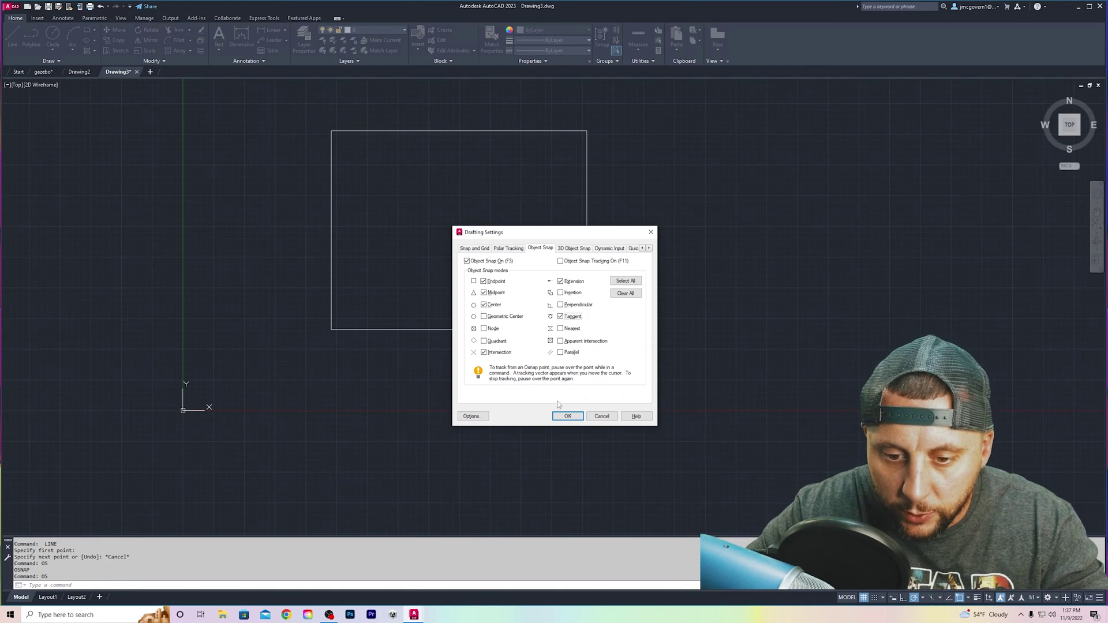
{"action": "left_click", "coordinate": [569, 418]}
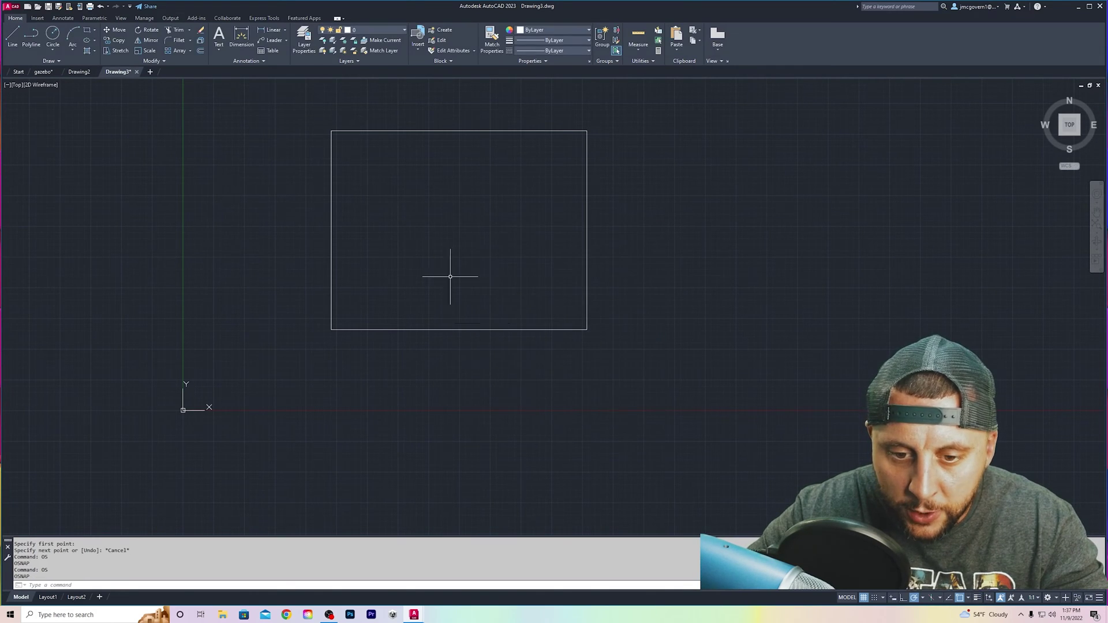
Try the Midpoint and Endpoint snaps by starting lines at the rectangle's edge midpoints and upper-left corner.
{"action": "left_click", "coordinate": [13, 36]}
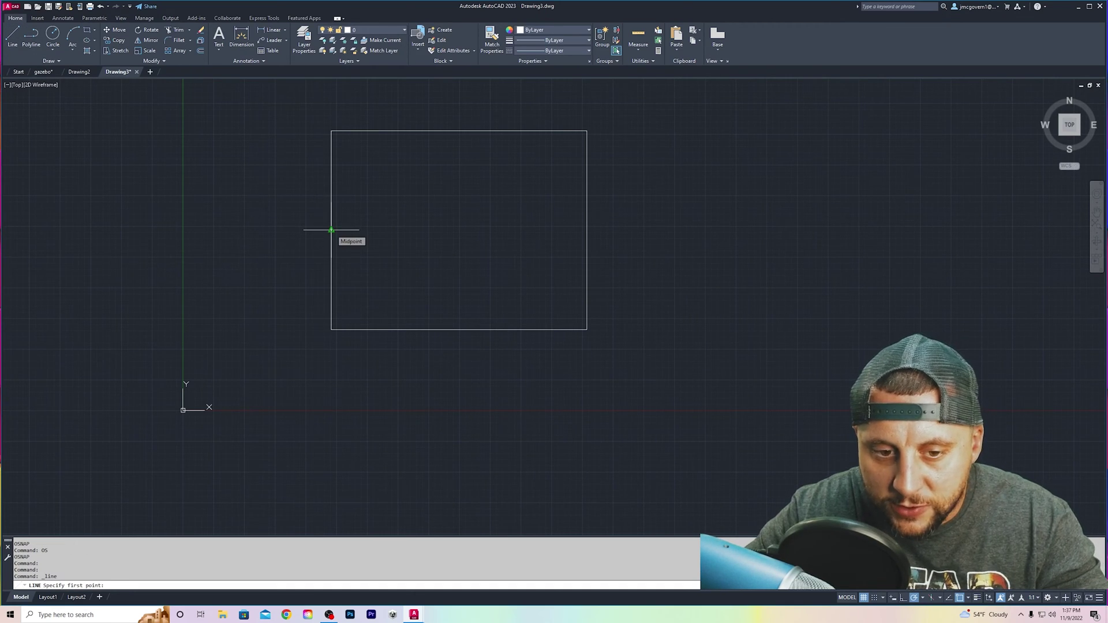
{"action": "key", "text": "Escape"}
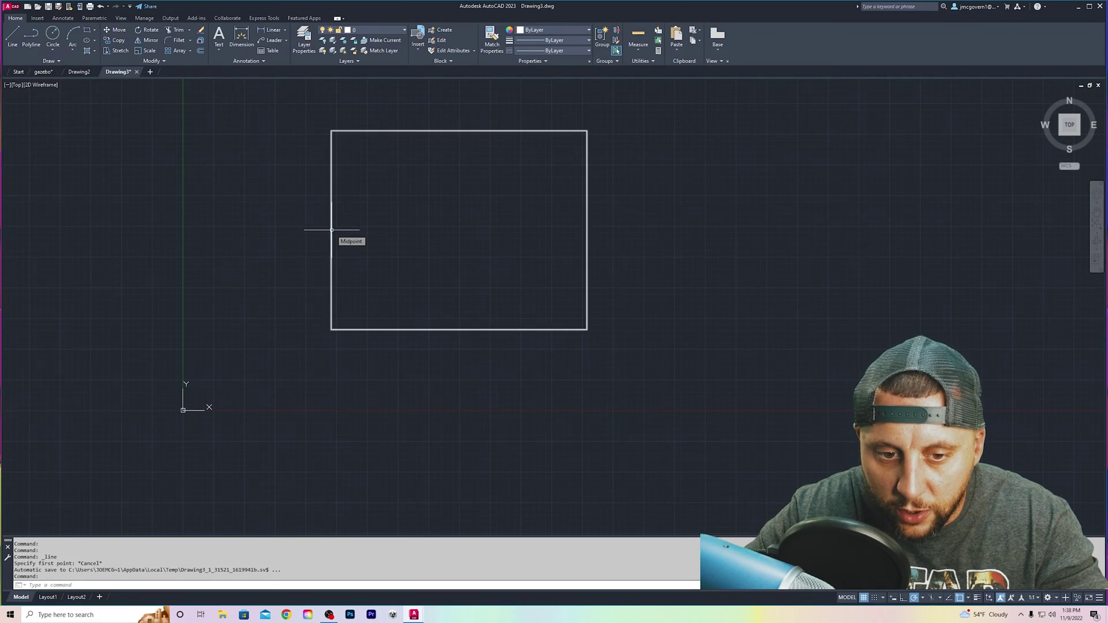
{"action": "key", "text": "Return"}
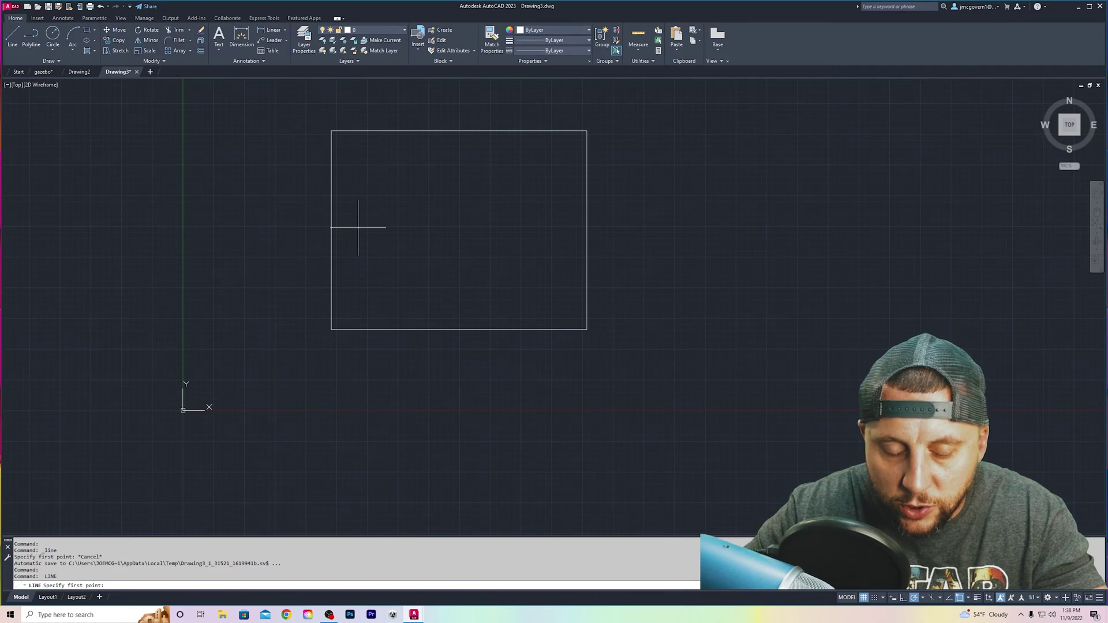
{"action": "key", "text": "Escape"}
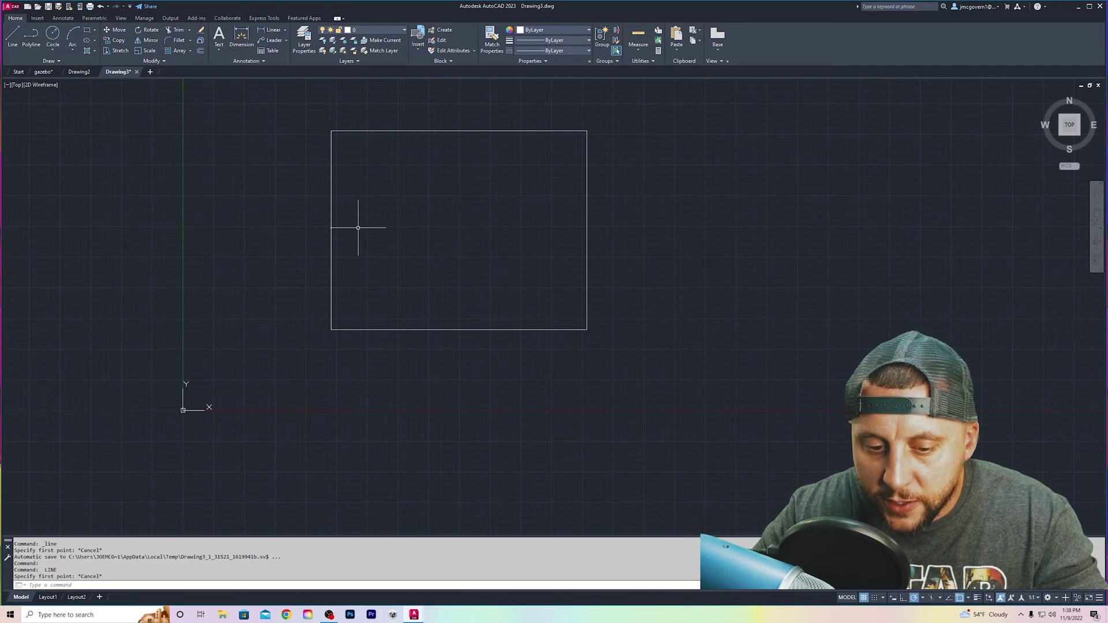
{"action": "key", "text": "Return"}
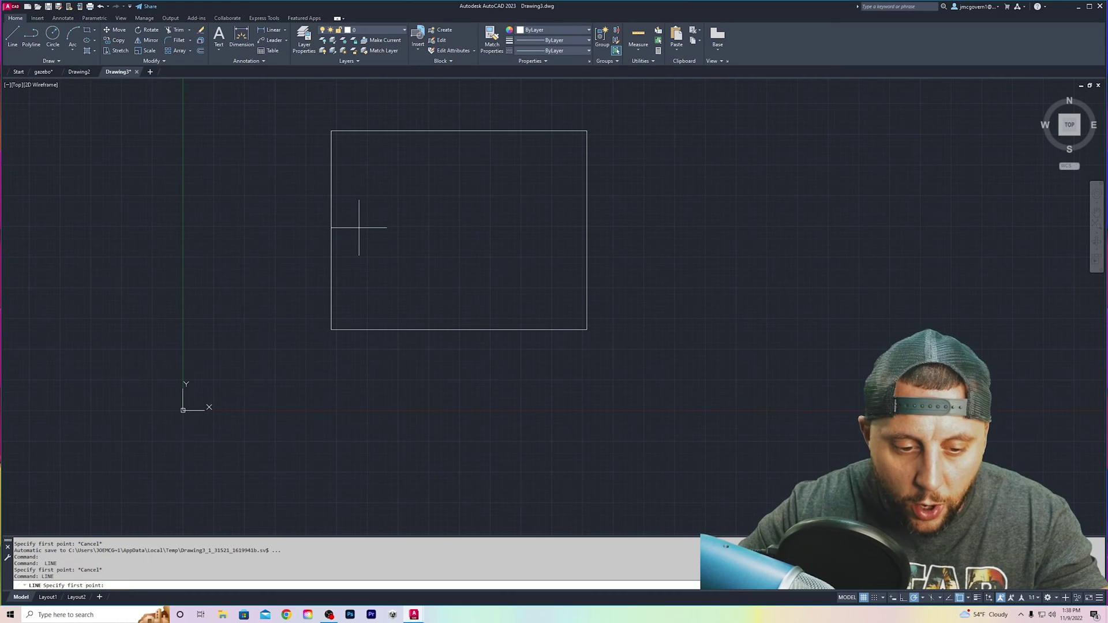
{"action": "left_click", "coordinate": [459, 132]}
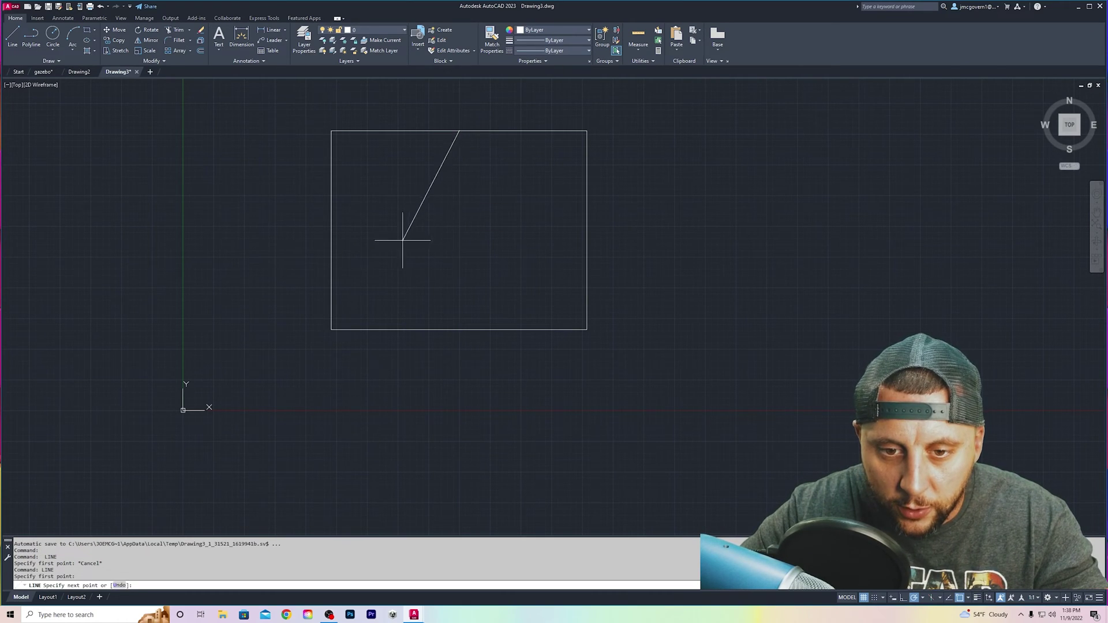
{"action": "key", "text": "Escape"}
{"action": "key", "text": "Return"}
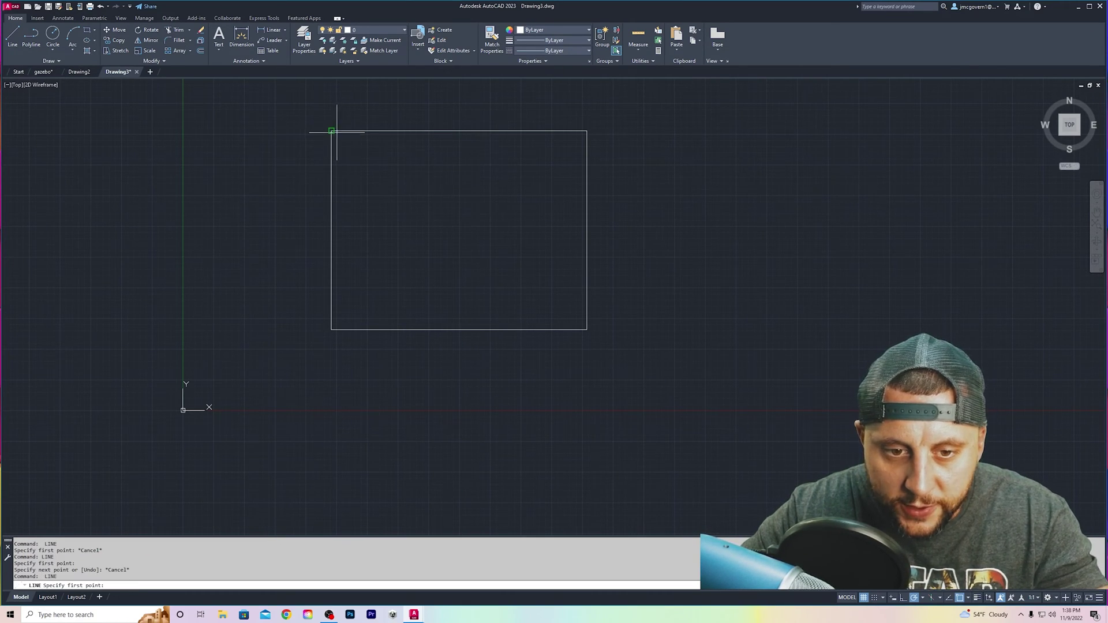
{"action": "left_click", "coordinate": [332, 132]}
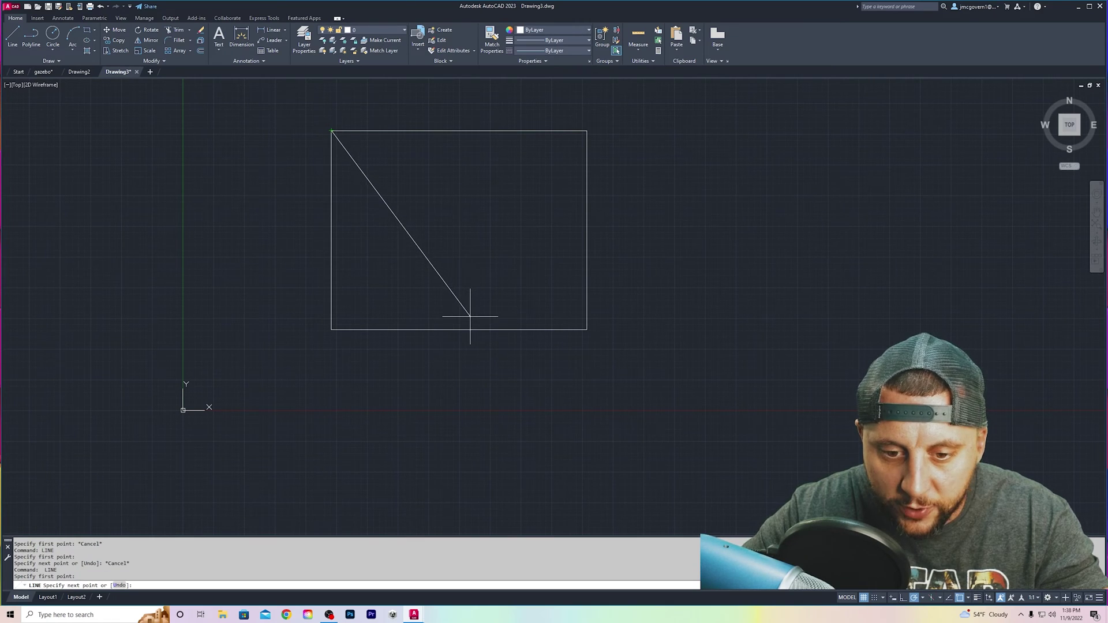
{"action": "key", "text": "Escape"}
Turn off the Midpoint mode in the object snap settings.
{"action": "type", "text": "os"}
{"action": "key", "text": "Return"}
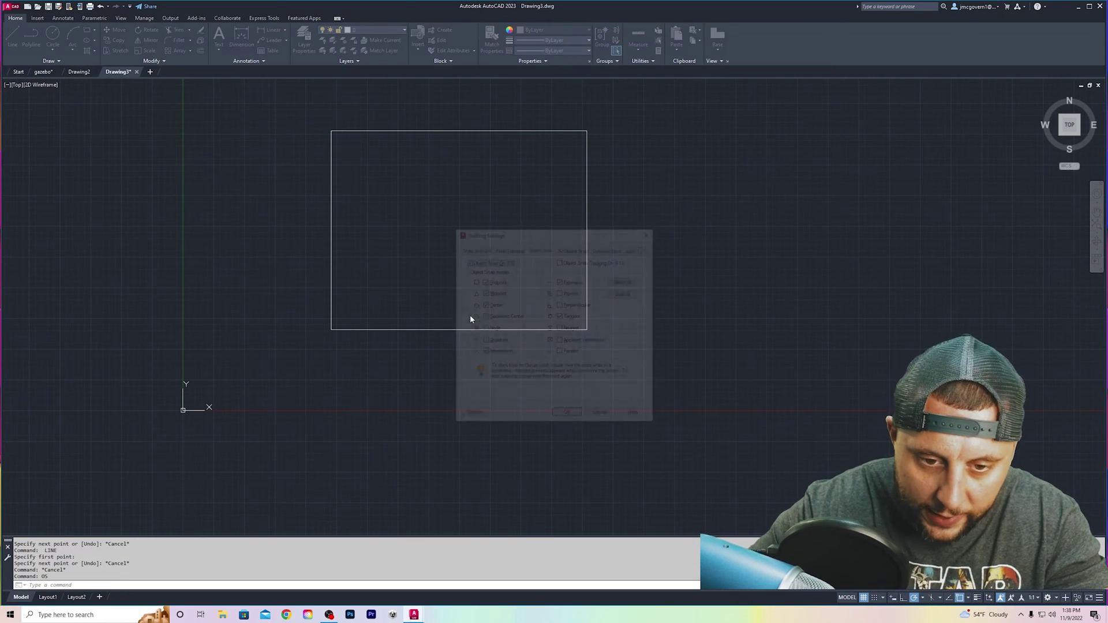
{"action": "left_click", "coordinate": [496, 293]}
{"action": "left_click", "coordinate": [567, 416]}
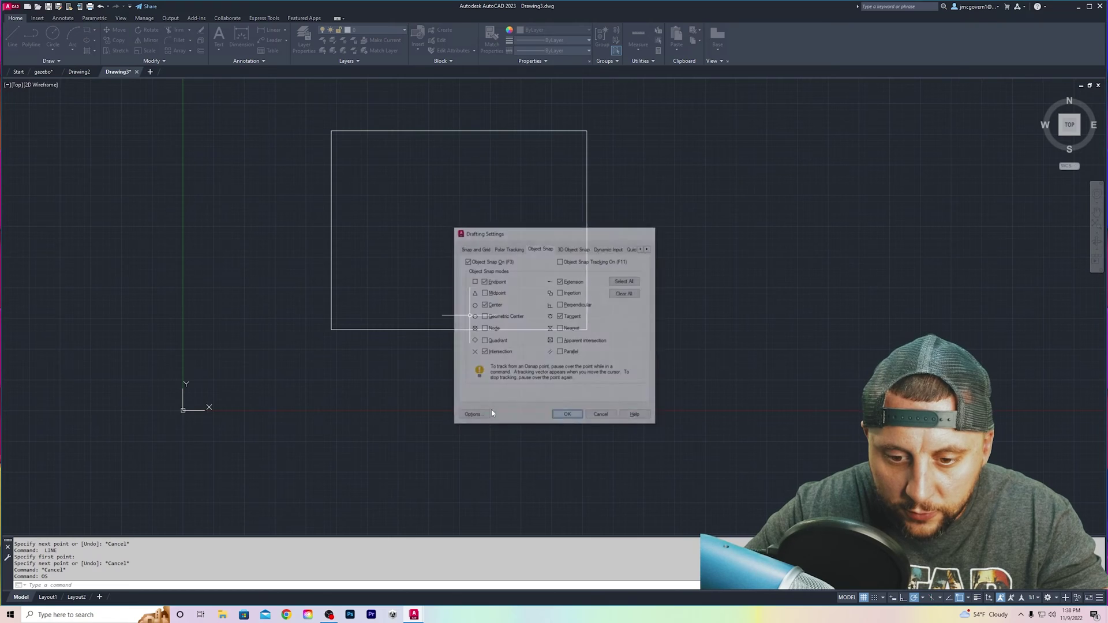
Try starting a line at the rectangle's upper-left corner with the Midpoint snap disabled.
{"action": "left_click", "coordinate": [17, 35]}
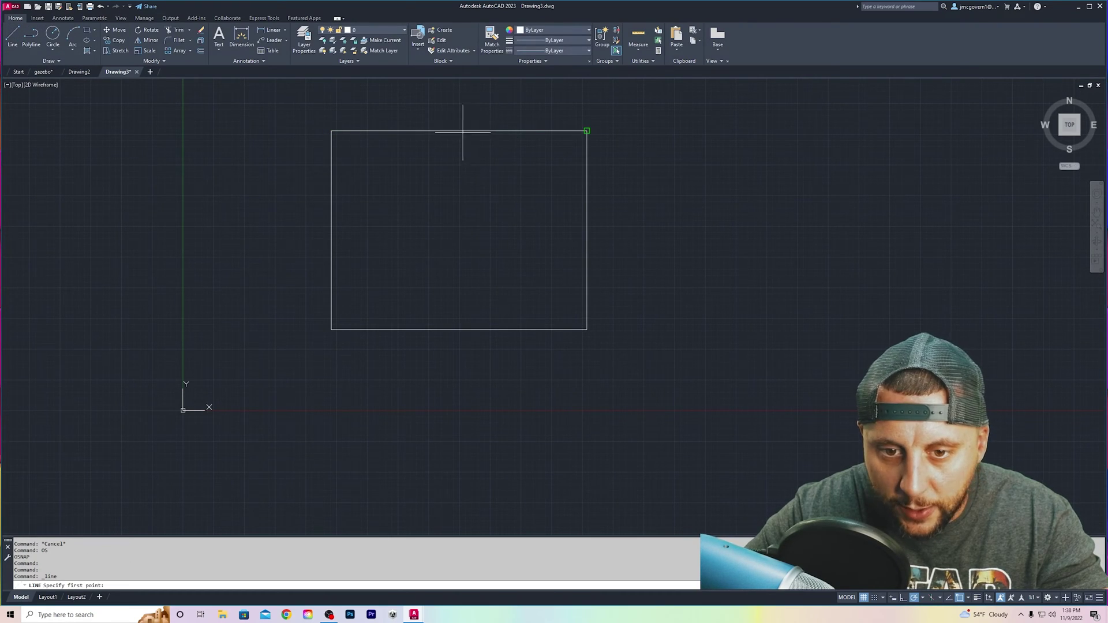
{"action": "left_click", "coordinate": [332, 131]}
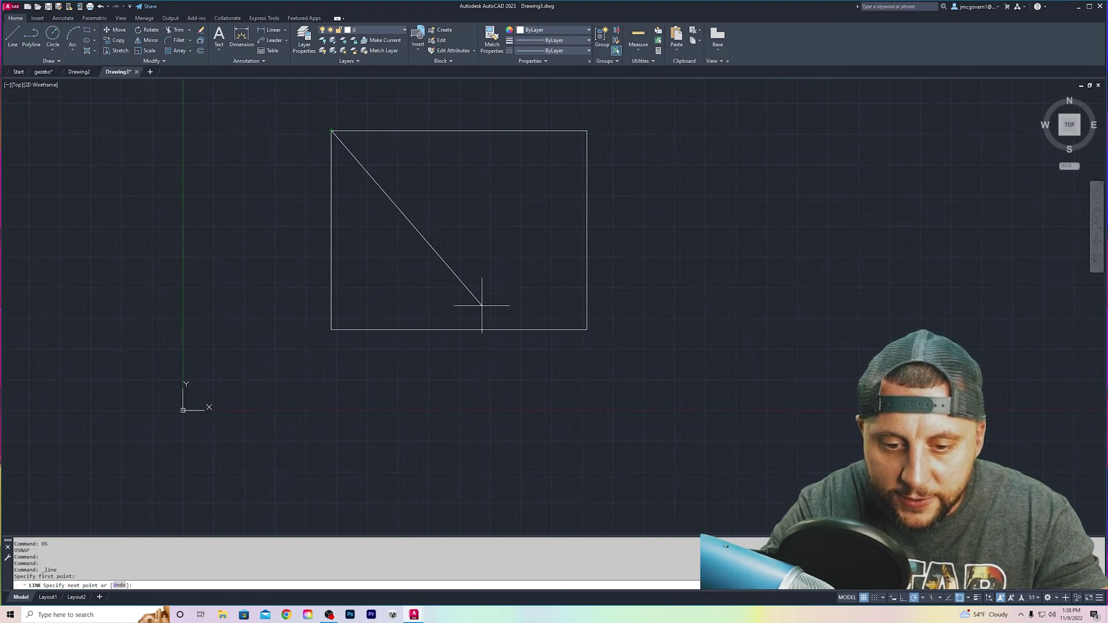
{"action": "key", "text": "Escape"}
Draw a circle centred just inside the rectangle's lower-right corner, large enough to enclose that corner.
{"action": "left_click", "coordinate": [52, 36]}
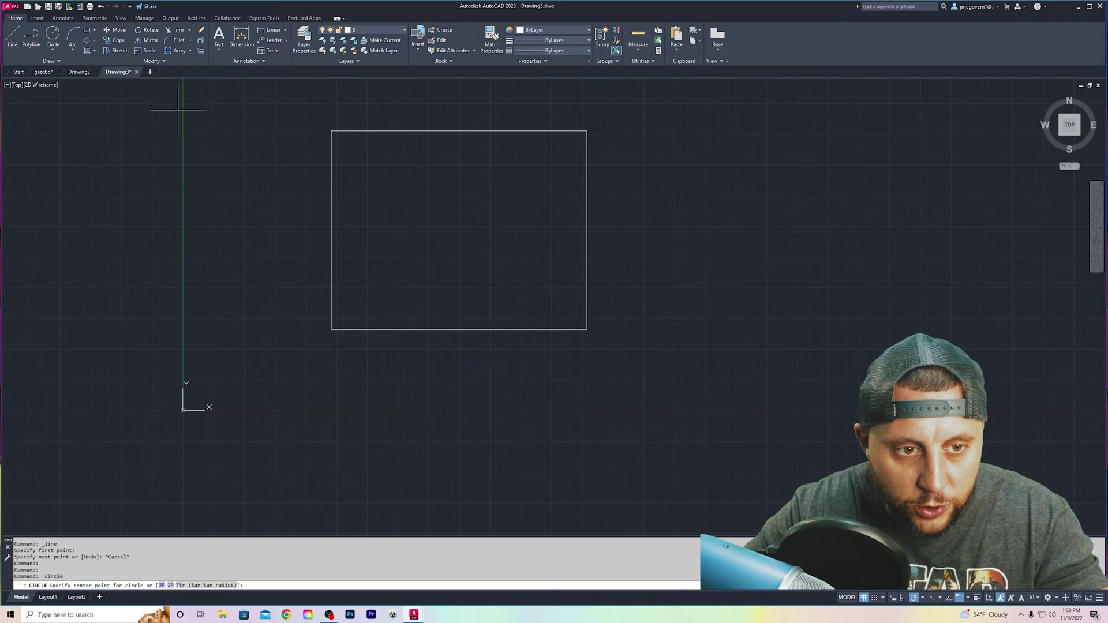
{"action": "scroll", "coordinate": [584, 323], "scroll_direction": "up", "scroll_amount": 2}
{"action": "left_click", "coordinate": [585, 327]}
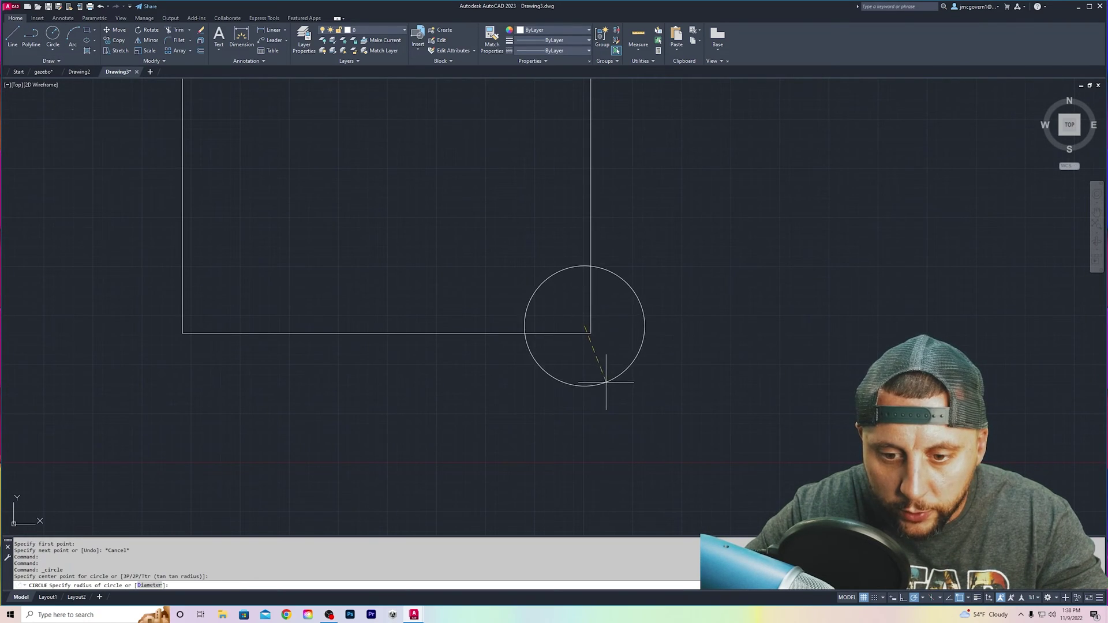
{"action": "left_click", "coordinate": [571, 387]}
{"action": "scroll", "coordinate": [341, 300], "scroll_direction": "down", "scroll_amount": 2}
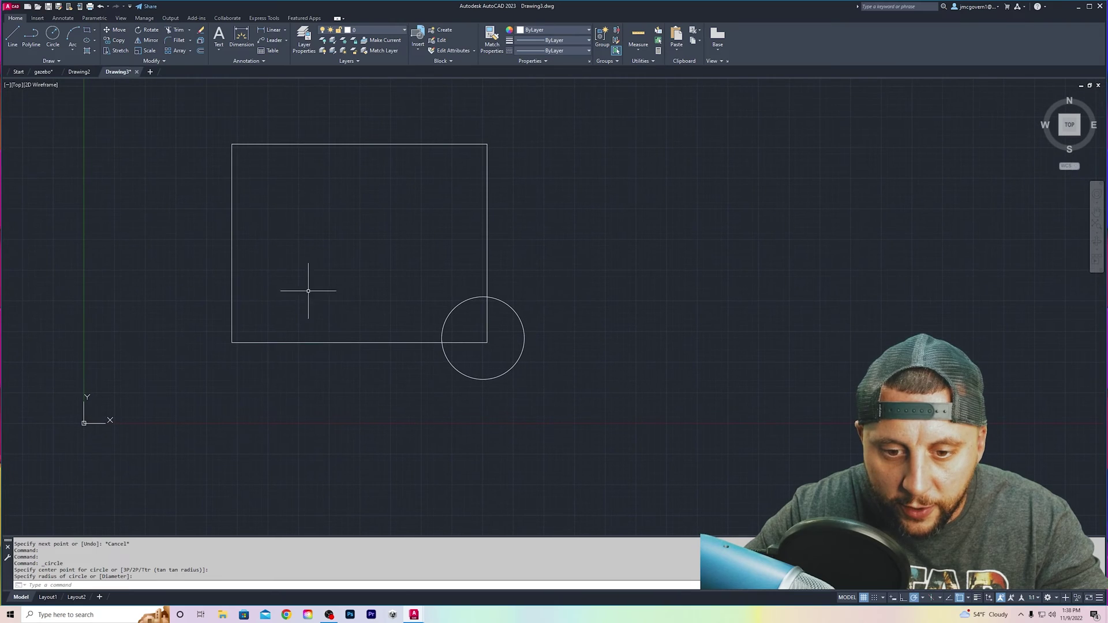
Draw a line from the rectangle's upper-left corner to the circle's centre using the one-time Center snap override "cen".
{"action": "left_click", "coordinate": [12, 36]}
{"action": "left_click", "coordinate": [232, 144]}
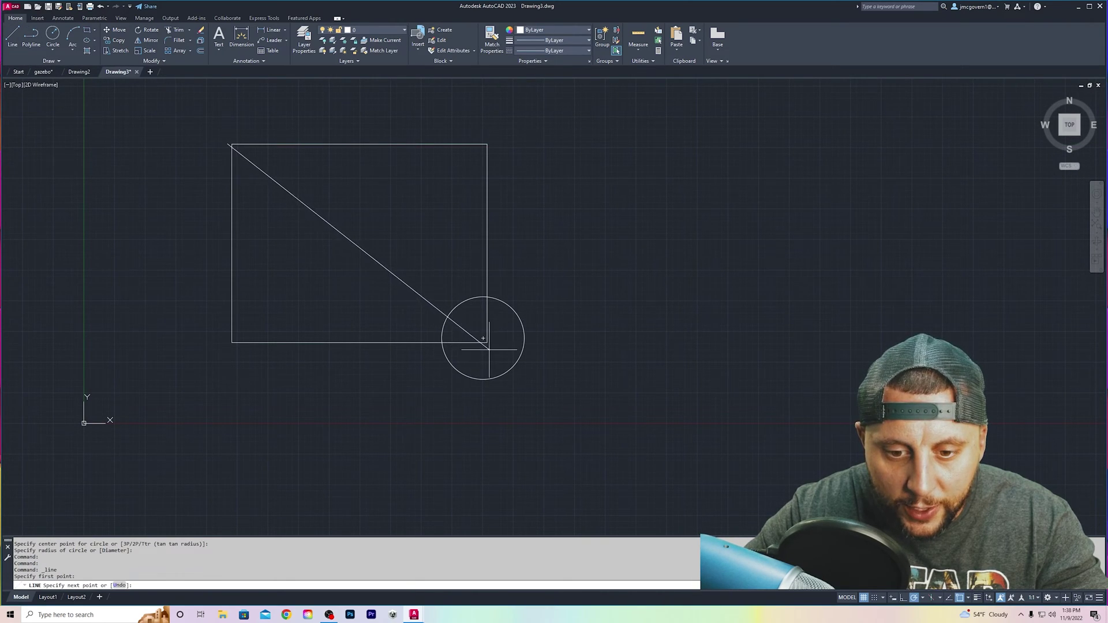
{"action": "scroll", "coordinate": [482, 338], "scroll_direction": "up", "scroll_amount": 4}
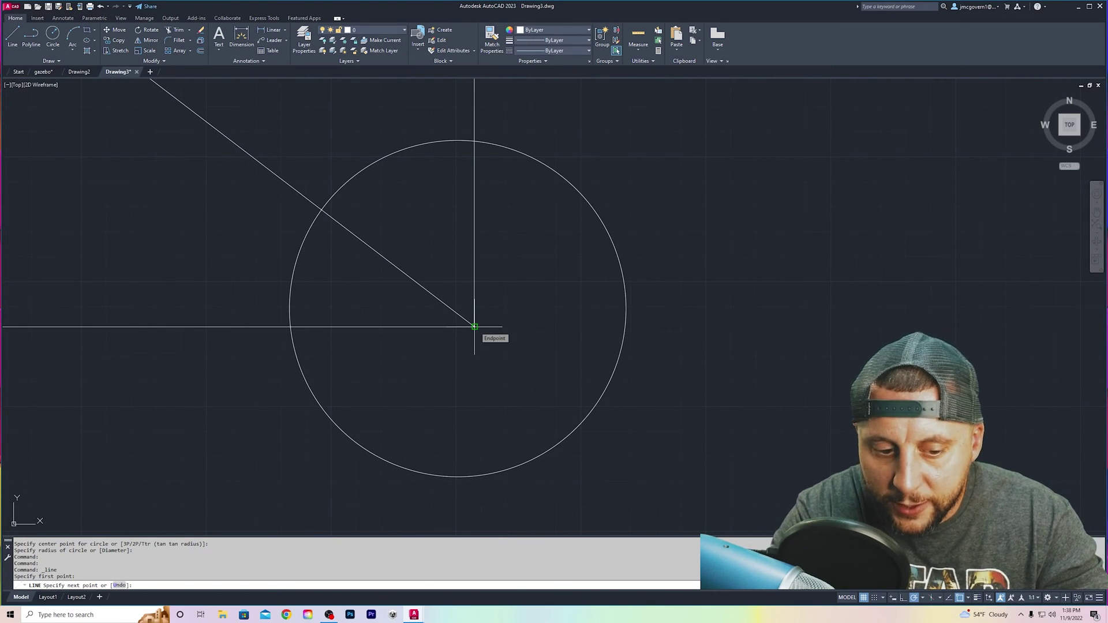
{"action": "type", "text": "cen"}
{"action": "key", "text": "Return"}
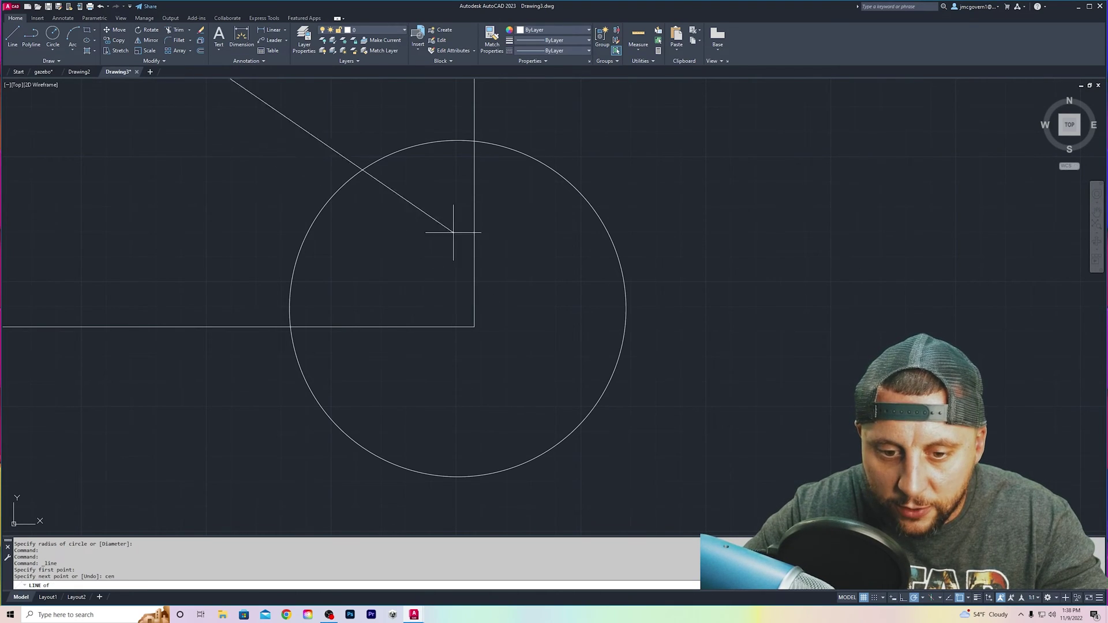
{"action": "left_click", "coordinate": [460, 311]}
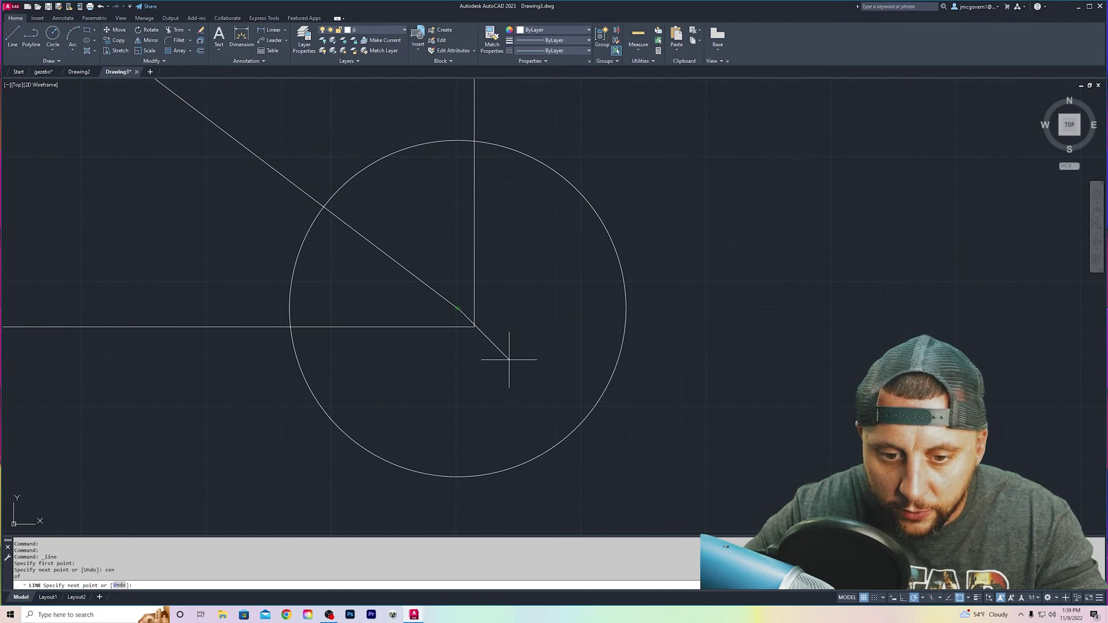
Continue the line to the midpoint of the rectangle's bottom edge using the one-time Midpoint snap override "mid".
{"action": "scroll", "coordinate": [371, 302], "scroll_direction": "down", "scroll_amount": 4}
{"action": "middle_click_drag", "start_coordinate": [371, 302], "coordinate": [507, 334]}
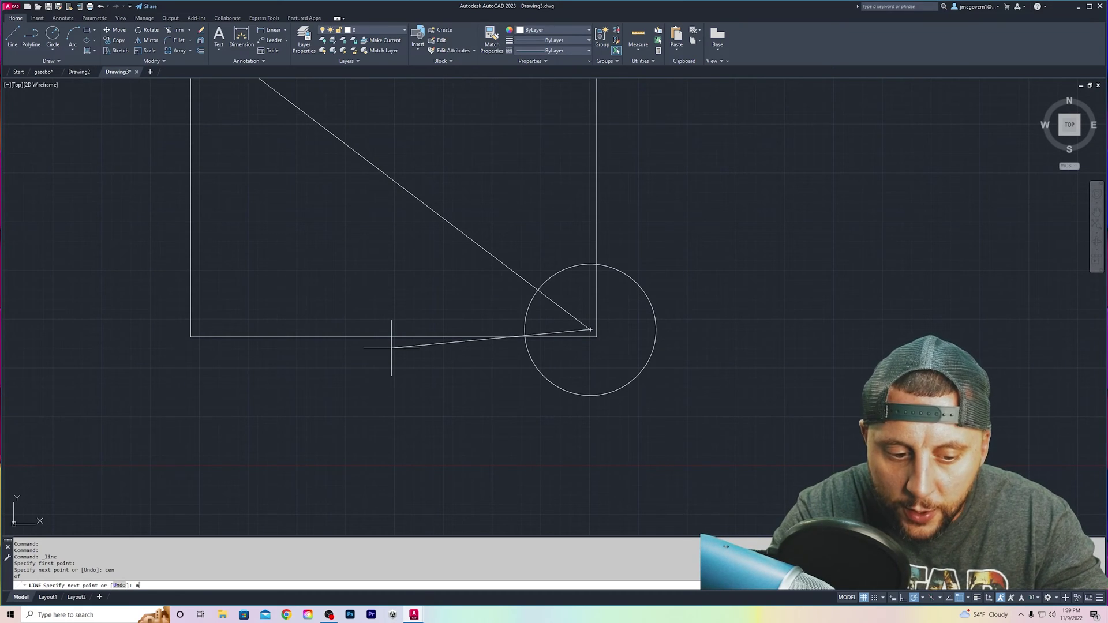
{"action": "key", "text": "Return"}
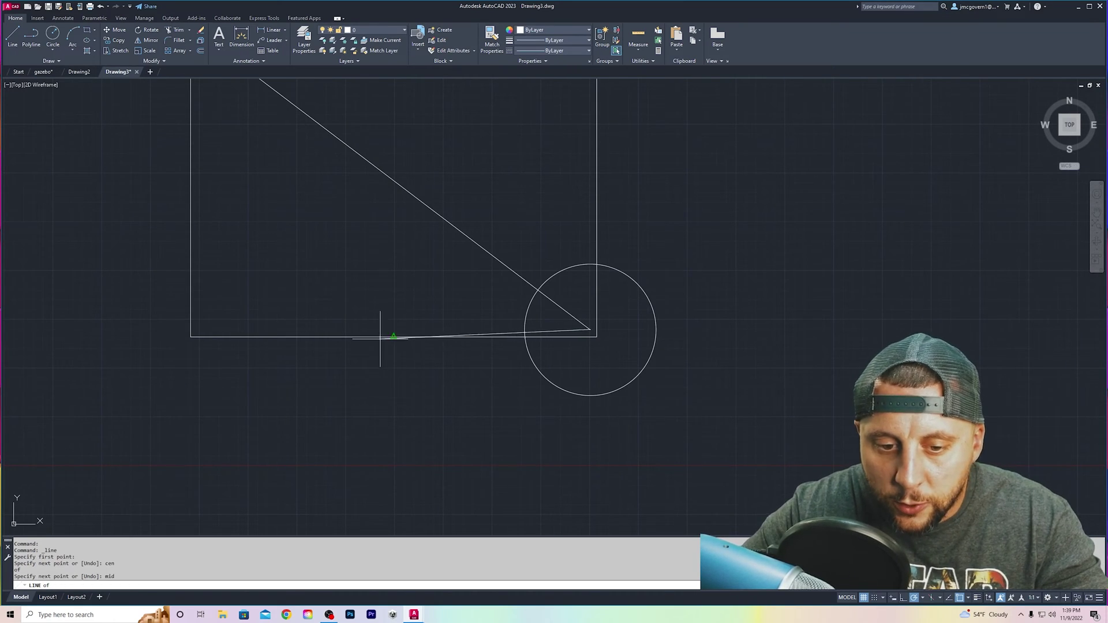
{"action": "left_click", "coordinate": [393, 335]}
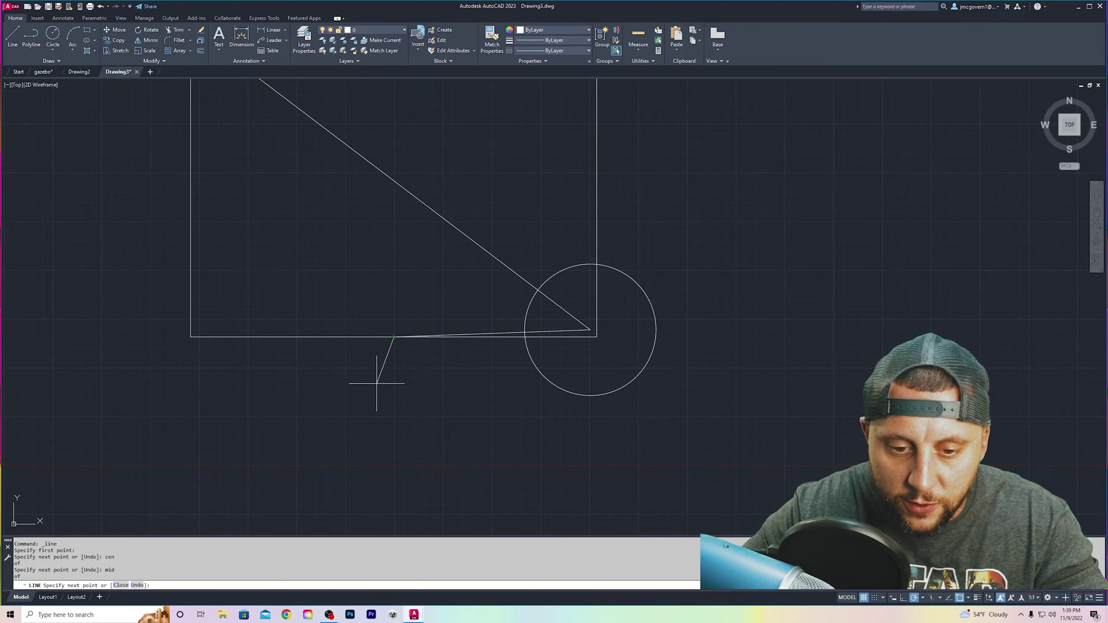
Try the one-time snap overrides "end" and "tan" for the line's next point.
{"action": "type", "text": "end"}
{"action": "key", "text": "Return"}
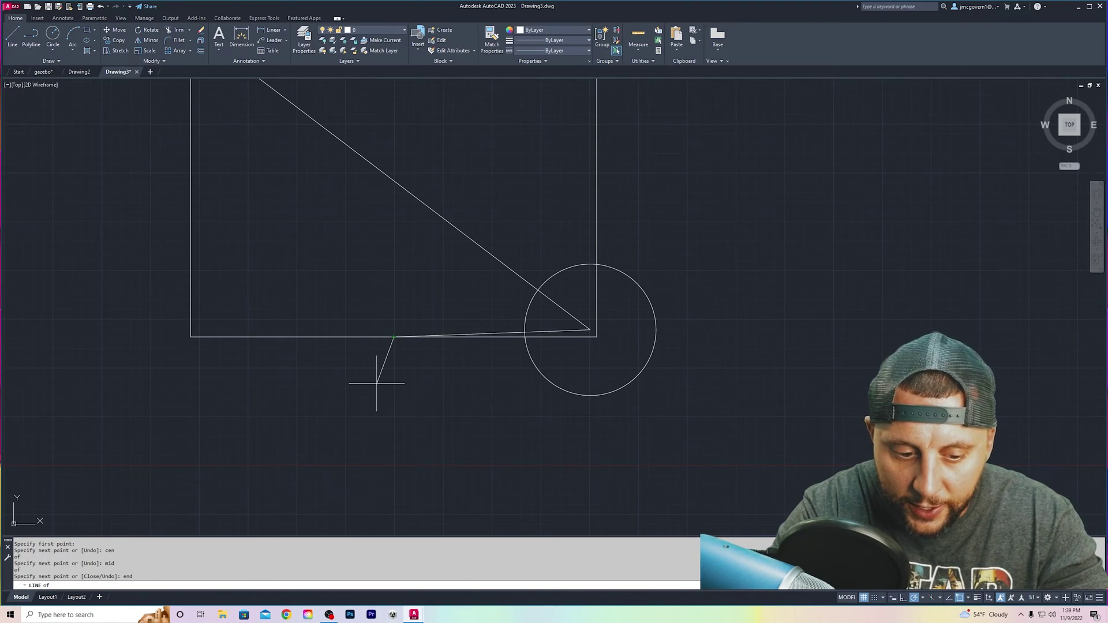
{"action": "type", "text": "tan"}
{"action": "key", "text": "Return"}
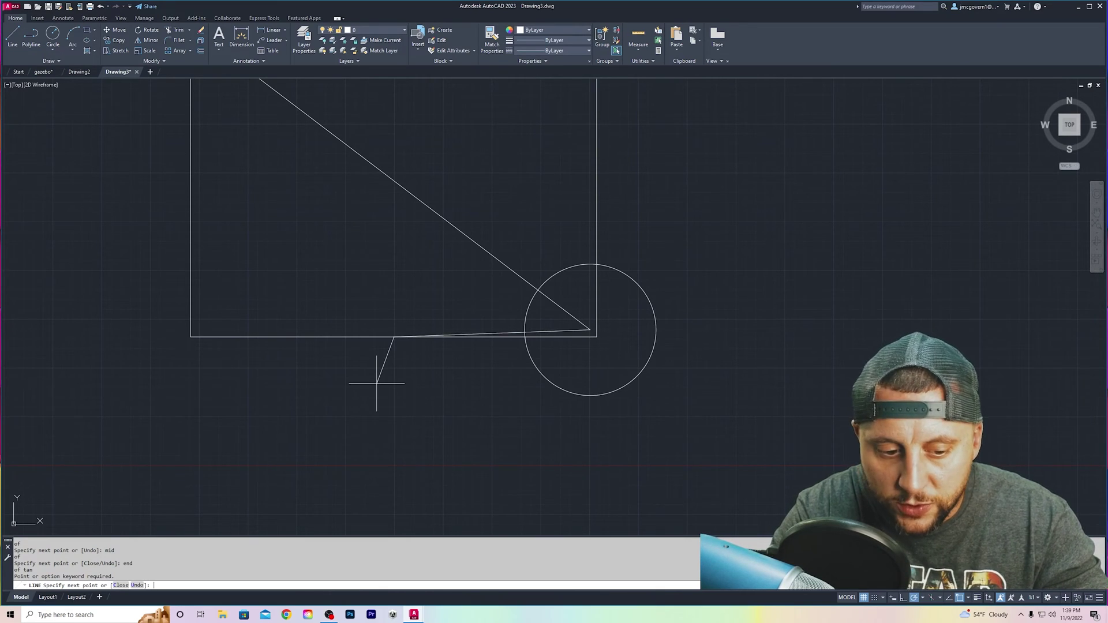
Add the single-line text "text" inside the rectangle with height 2 and rotation angle 0.
{"action": "left_click", "coordinate": [218, 50]}
{"action": "left_click", "coordinate": [233, 81]}
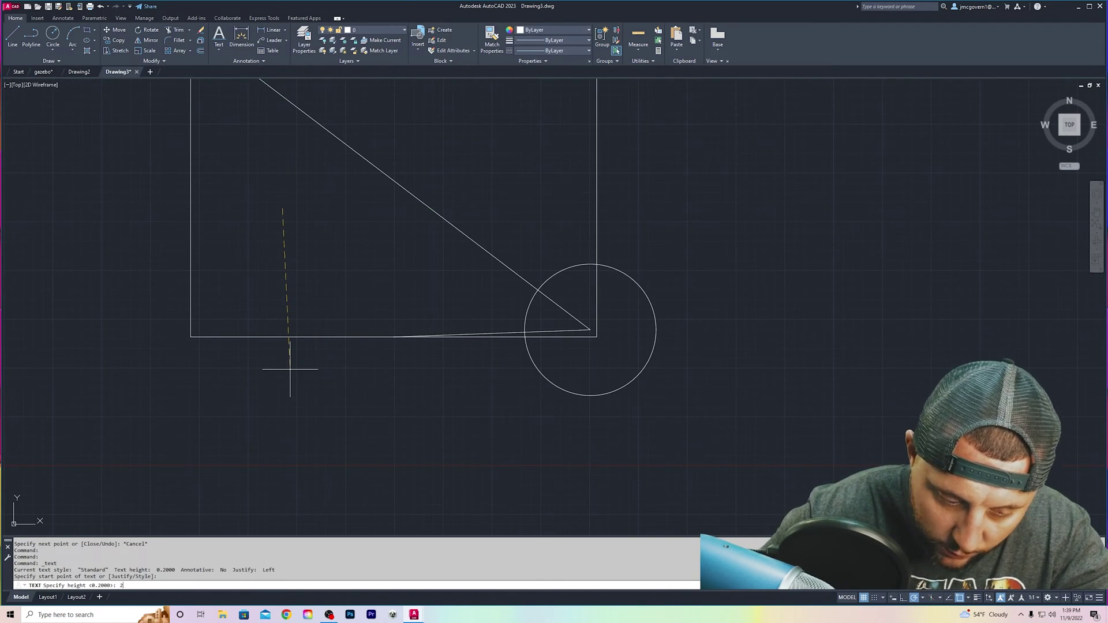
{"action": "type", "text": "2"}
{"action": "key", "text": "Return"}
{"action": "type", "text": "0"}
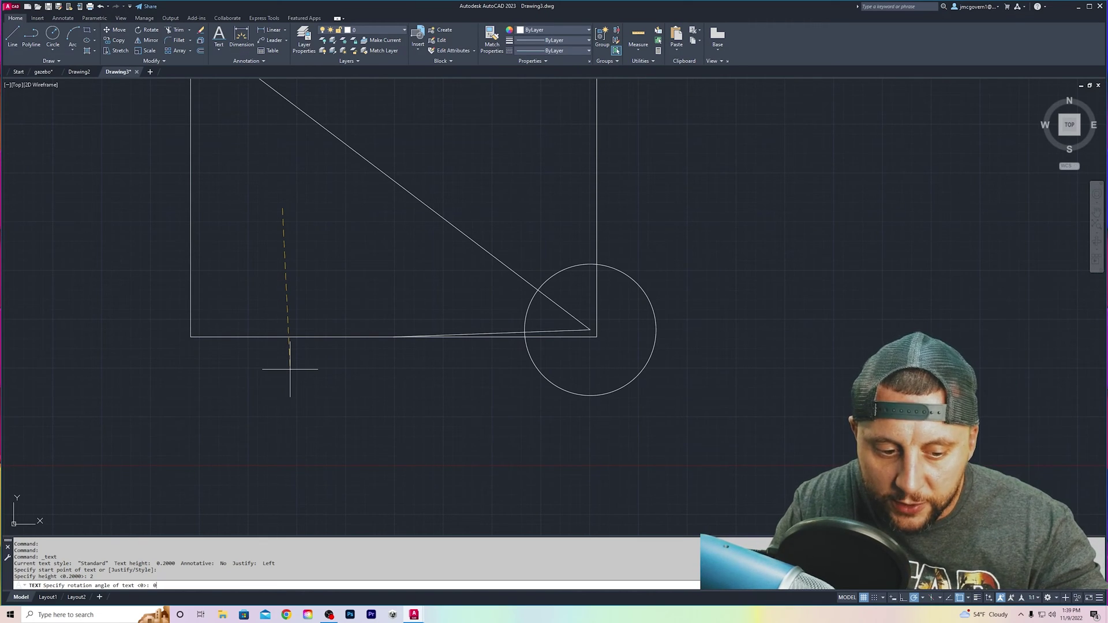
{"action": "key", "text": "Return"}
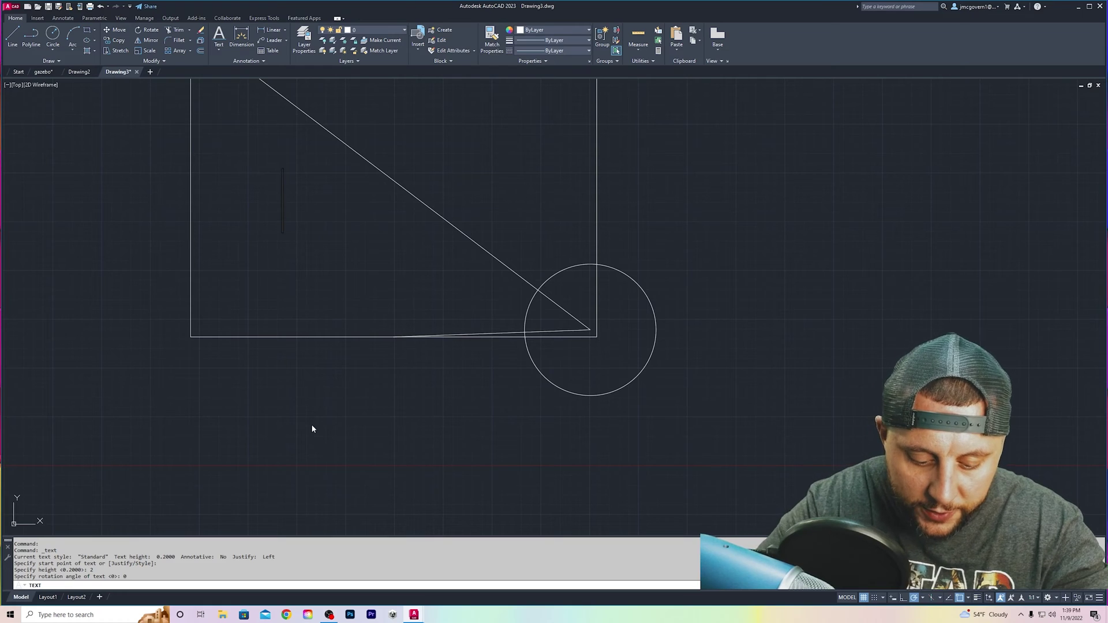
{"action": "type", "text": "text"}
{"action": "left_click", "coordinate": [379, 275]}
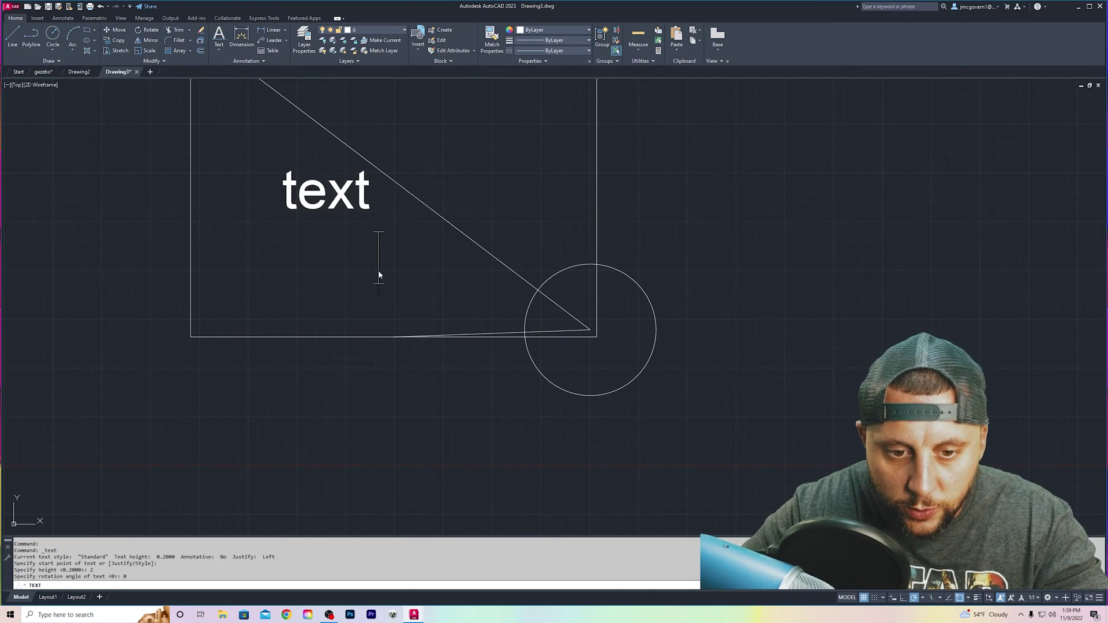
{"action": "key", "text": "Return"}
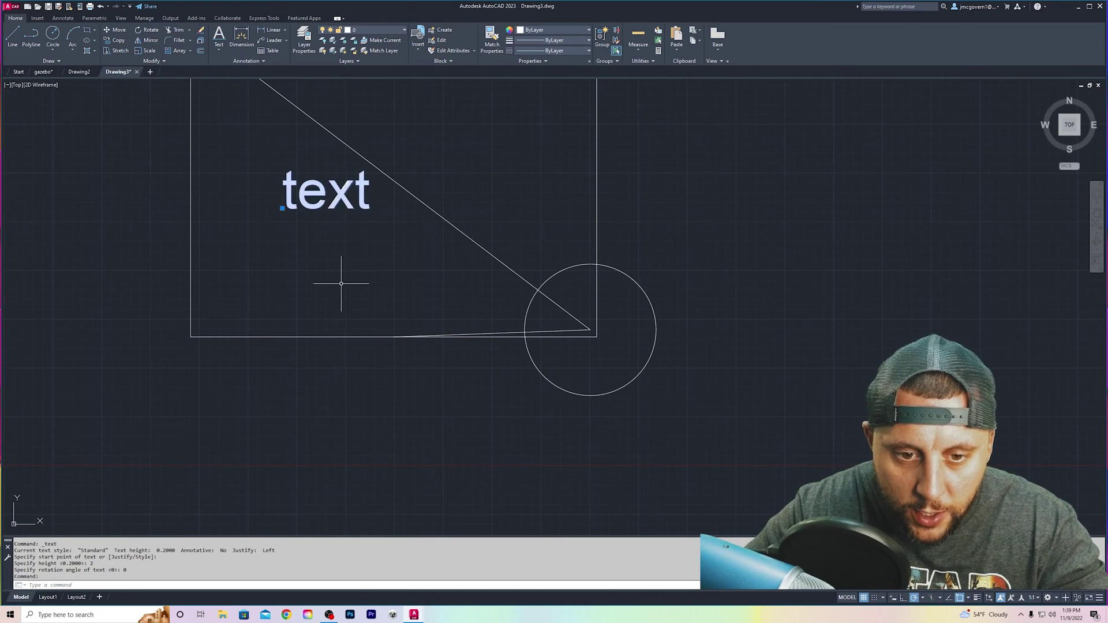
Move the text by its insertion point onto the rectangle's lower-left corner, and clear the selection.
{"action": "left_click", "coordinate": [284, 208]}
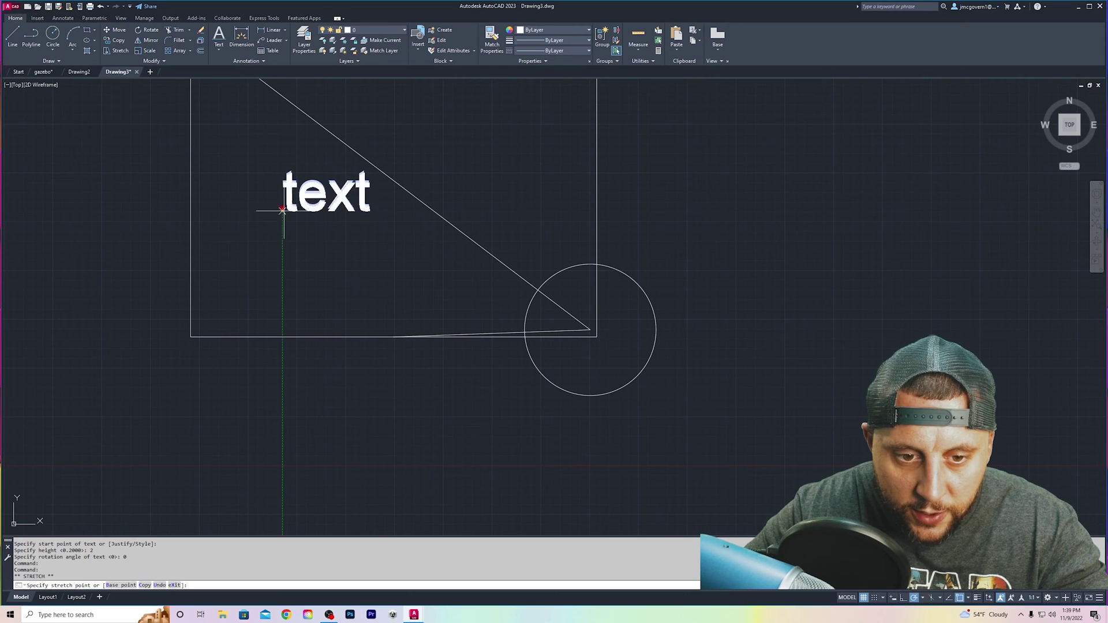
{"action": "left_click", "coordinate": [197, 333]}
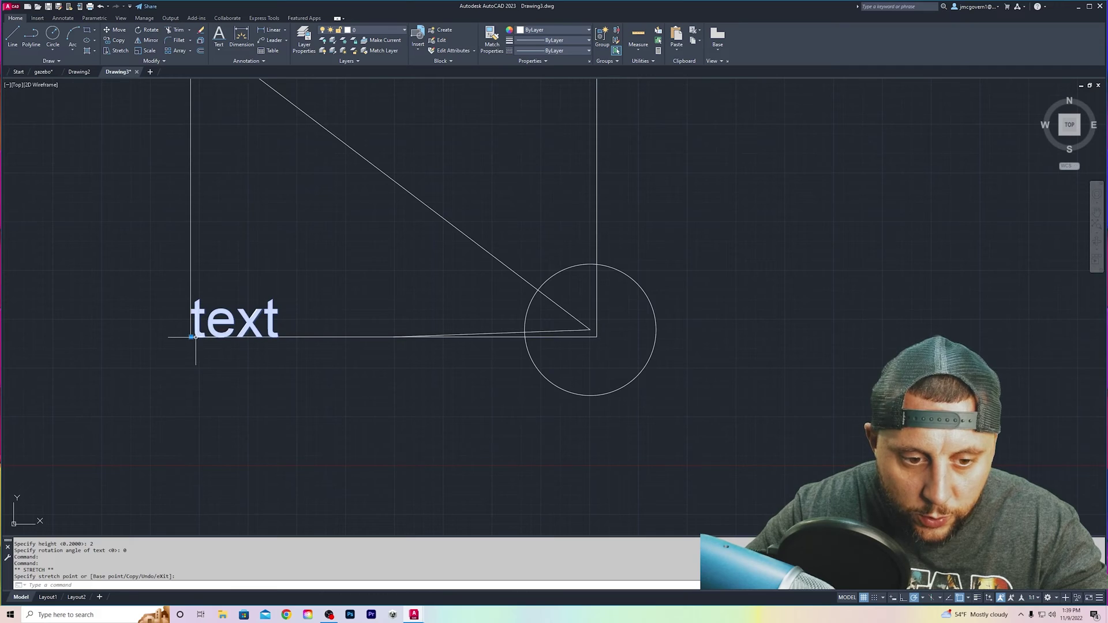
{"action": "left_click", "coordinate": [191, 337]}
{"action": "key", "text": "Escape"}
{"action": "key", "text": "Escape"}
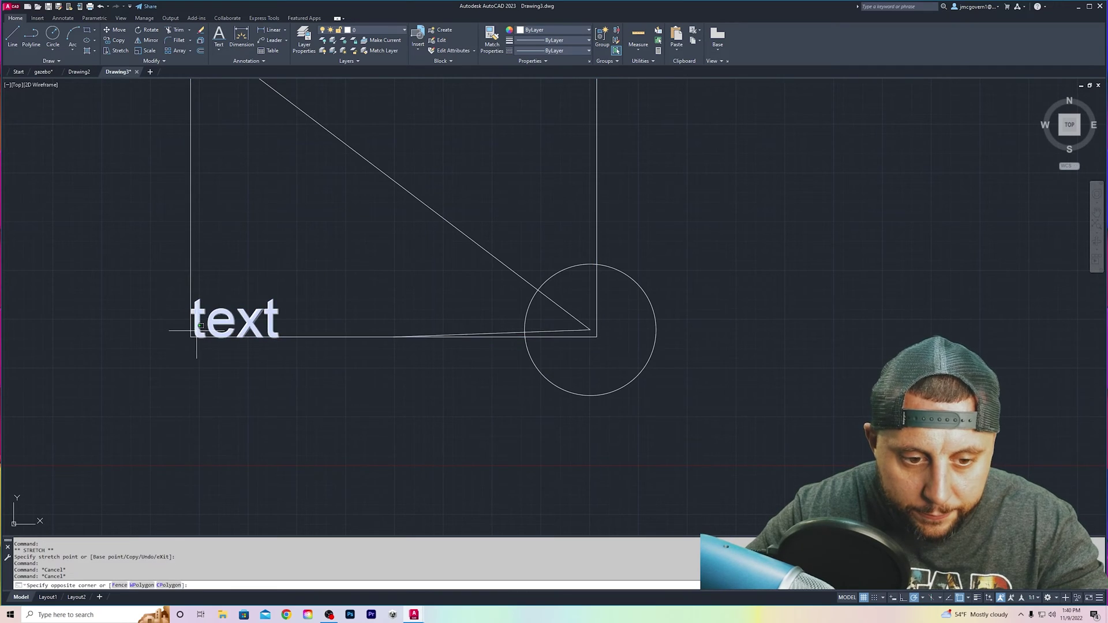
Select the text and move it up and to the right, away from the rectangle's lower-left corner.
{"action": "left_click", "coordinate": [191, 336]}
{"action": "left_click", "coordinate": [196, 332]}
{"action": "left_click", "coordinate": [191, 337]}
{"action": "left_click", "coordinate": [248, 284]}
{"action": "key", "text": "Escape"}
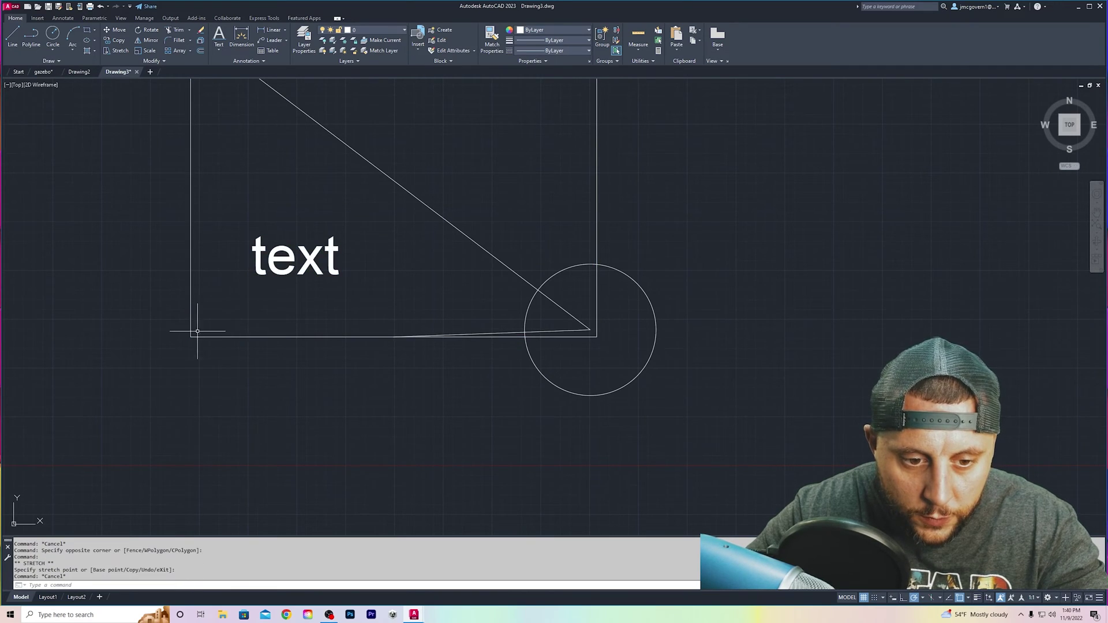
Move the text by its insertion point to a free spot just inside the rectangle's lower-left corner.
{"action": "scroll", "coordinate": [213, 322], "scroll_direction": "up", "scroll_amount": 6}
{"action": "scroll", "coordinate": [240, 321], "scroll_direction": "up", "scroll_amount": 2}
{"action": "mouse_move", "coordinate": [239, 321]}
{"action": "middle_mouse_down"}
{"action": "mouse_move", "coordinate": [194, 401]}
{"action": "mouse_move", "coordinate": [225, 440]}
{"action": "mouse_move", "coordinate": [203, 447]}
{"action": "middle_mouse_up"}
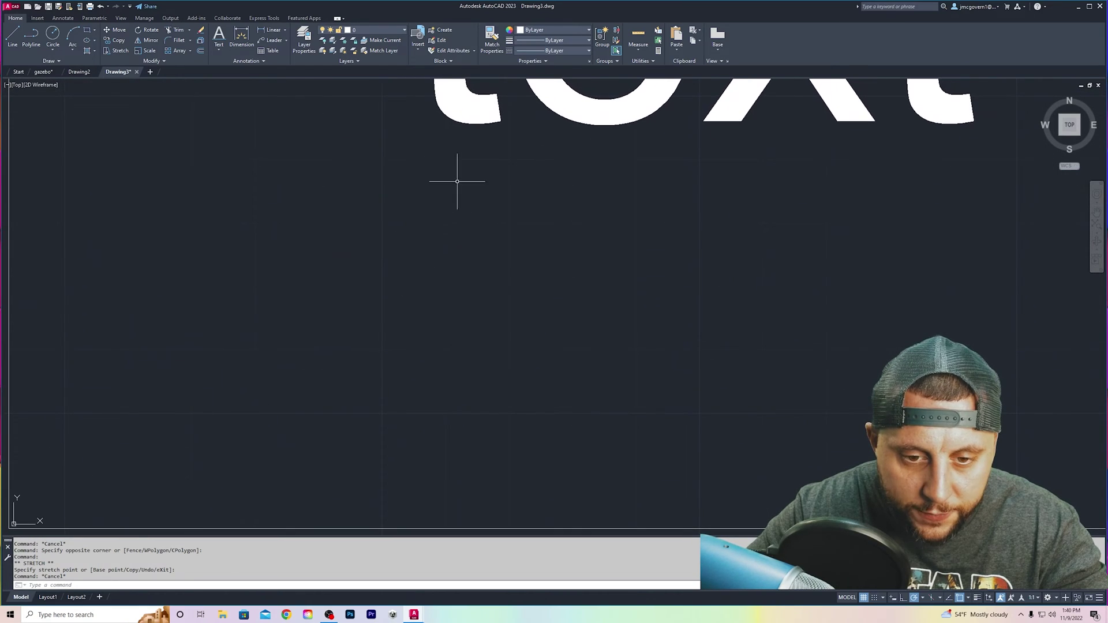
{"action": "left_click_drag", "start_coordinate": [458, 182], "coordinate": [464, 151]}
{"action": "left_click", "coordinate": [406, 121]}
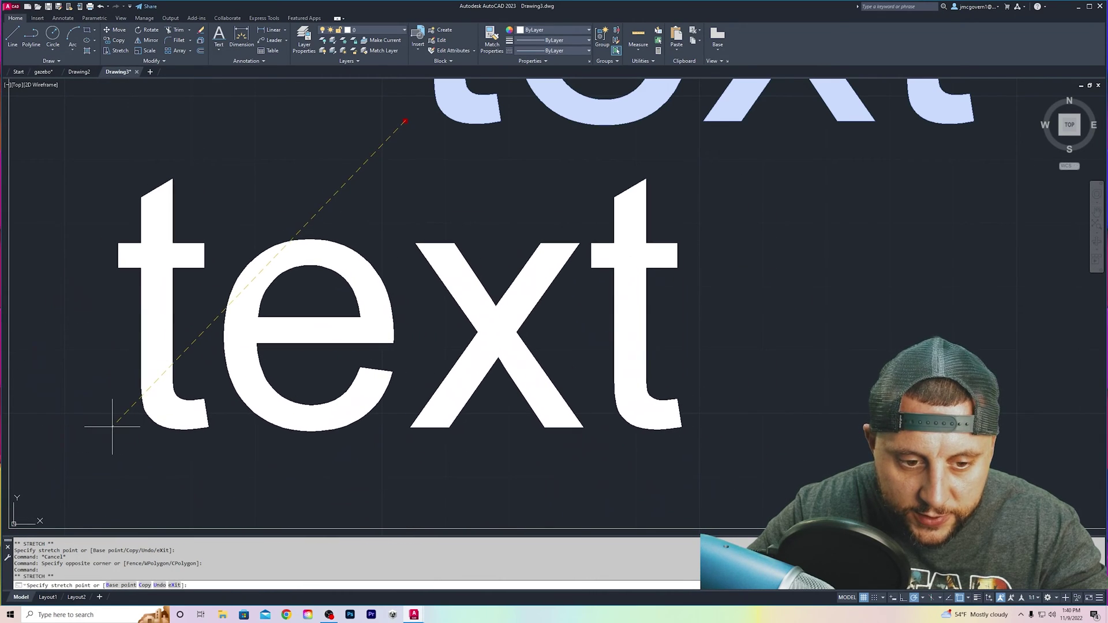
{"action": "left_click", "coordinate": [112, 428]}
{"action": "scroll", "coordinate": [221, 419], "scroll_direction": "down", "scroll_amount": 5}
{"action": "key", "text": "Escape"}
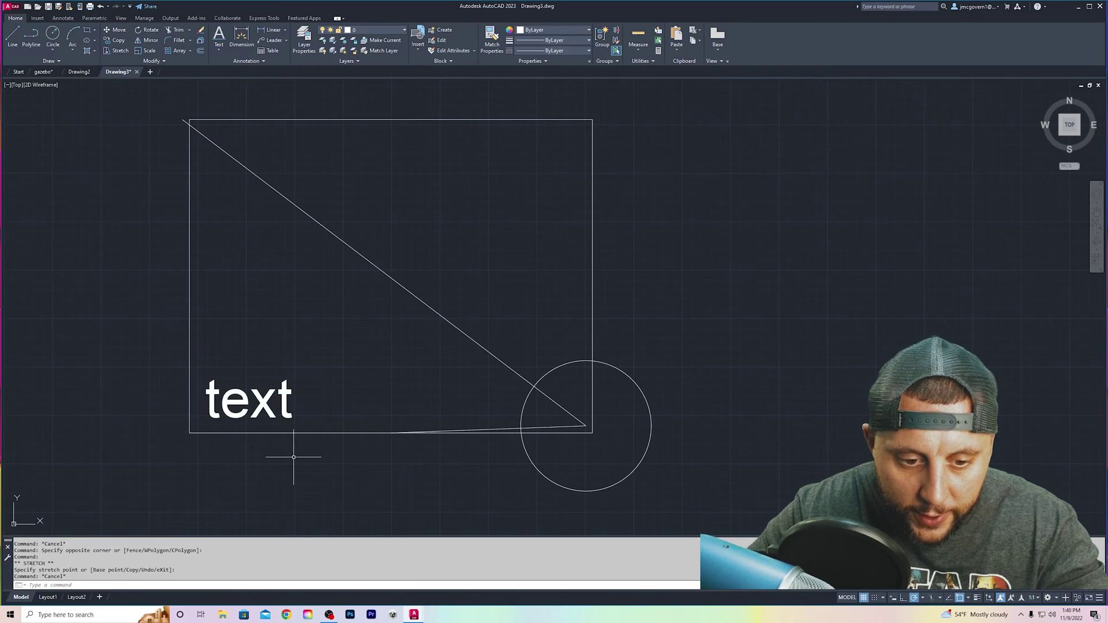
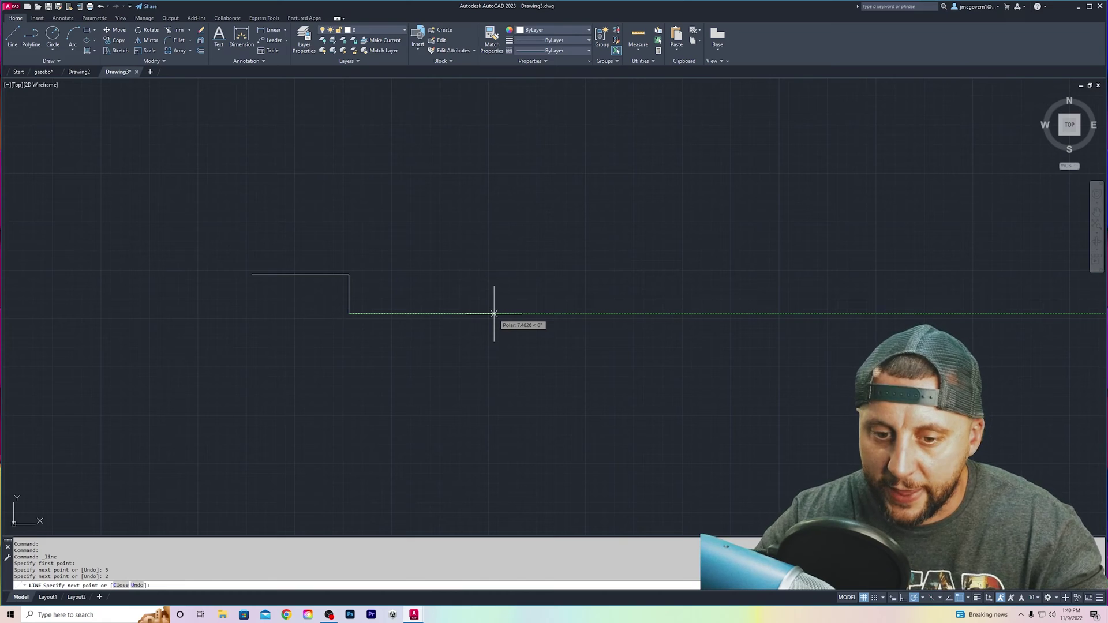
End the current line and set the drawing's length units to Architectural.
{"action": "key", "text": "Escape"}
{"action": "type", "text": "units"}
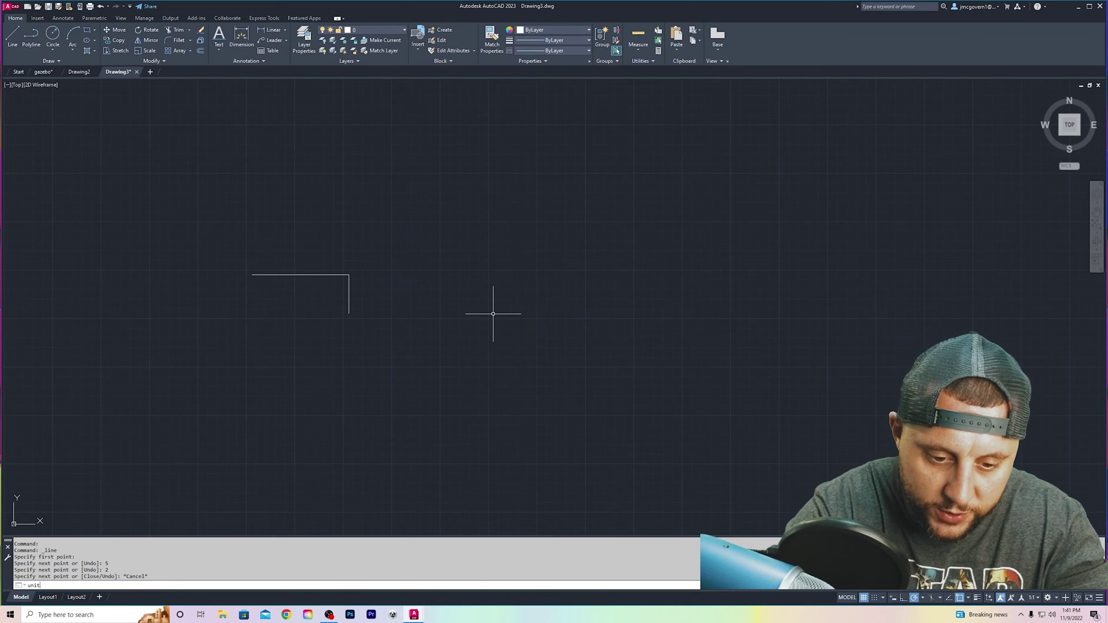
{"action": "key", "text": "Return"}
{"action": "left_click", "coordinate": [594, 239]}
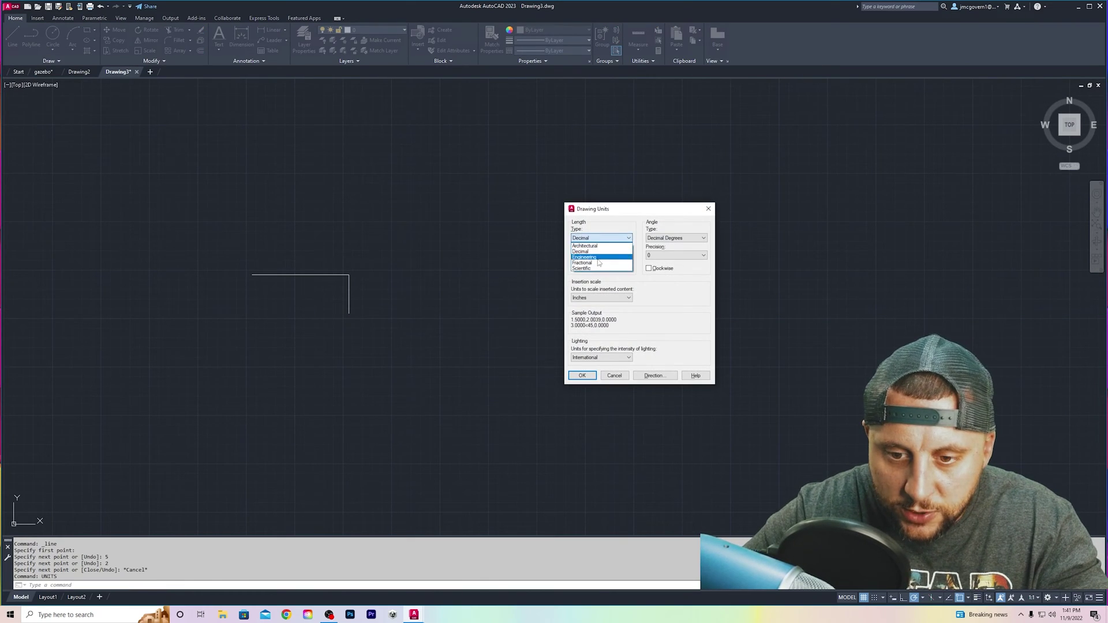
{"action": "left_click", "coordinate": [600, 245]}
{"action": "left_click", "coordinate": [595, 375]}
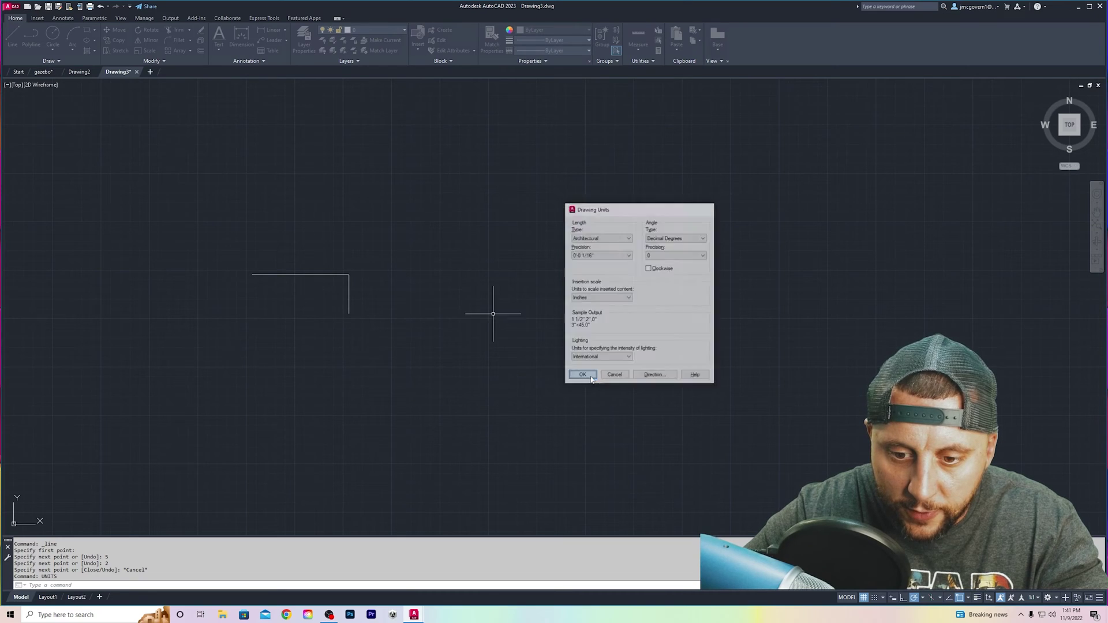
Draw a horizontal line to the right of the L-shaped lines, entering 2'10 as its length.
{"action": "left_click", "coordinate": [13, 35]}
{"action": "left_click", "coordinate": [421, 250]}
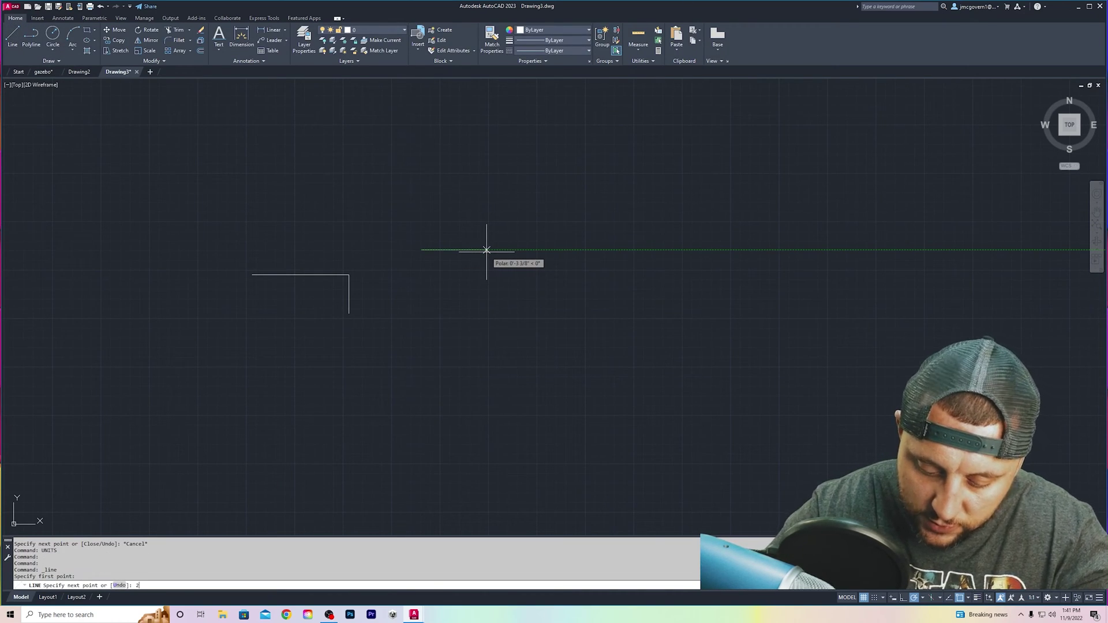
{"action": "key", "text": "Return"}
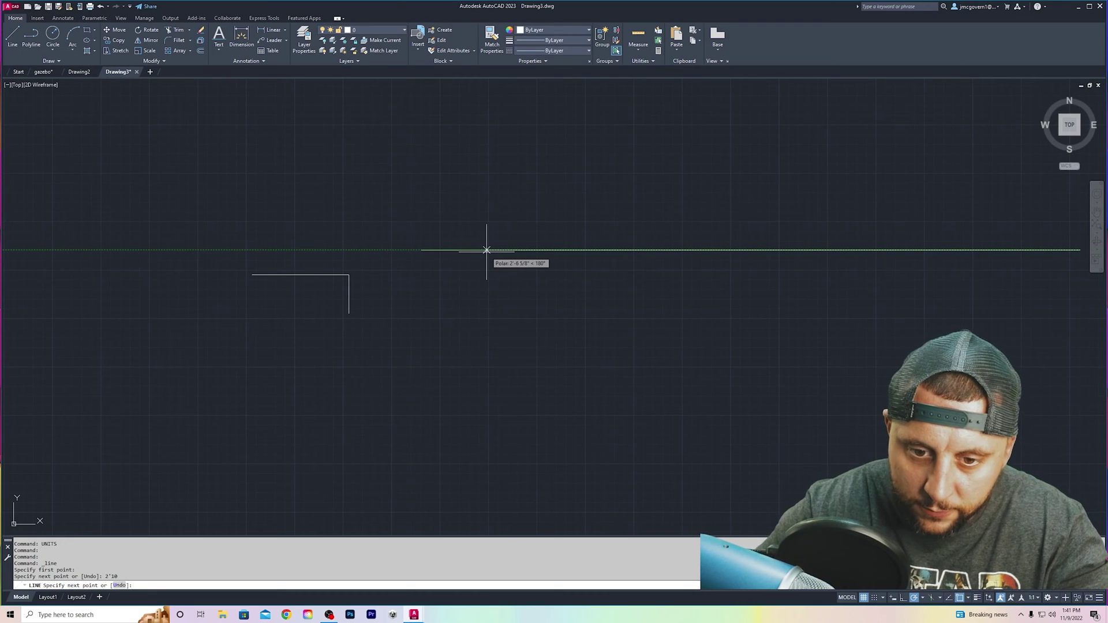
{"action": "scroll", "coordinate": [598, 366], "scroll_direction": "down", "scroll_amount": 3}
{"action": "key", "text": "Escape"}
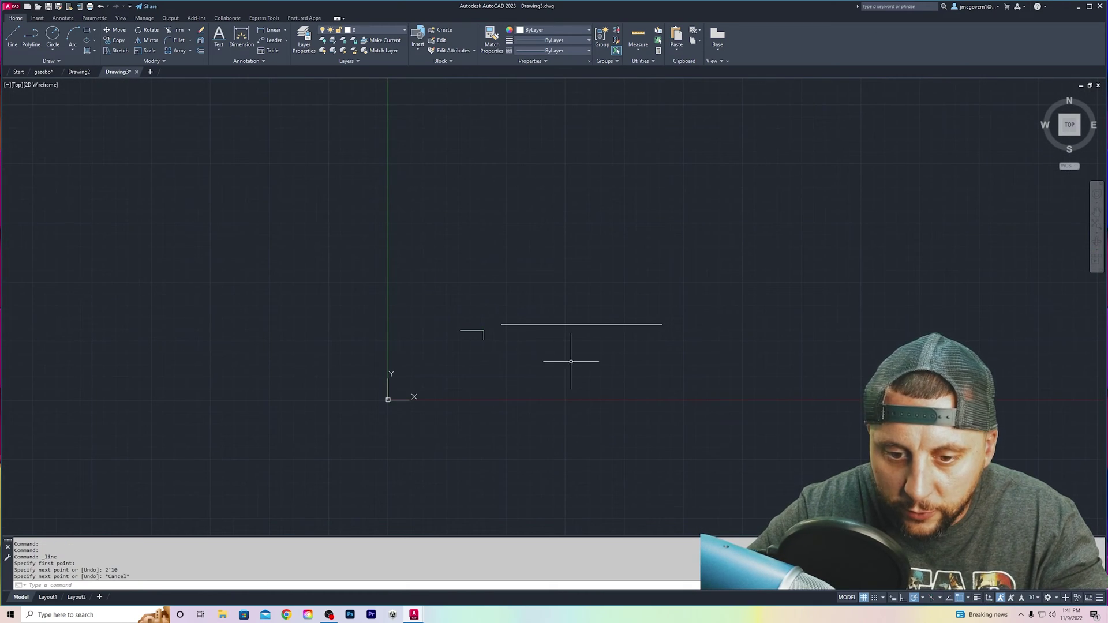
Draw a vertical line upward from below the long horizontal line's left part, with a length of 5'5-1/2".
{"action": "scroll", "coordinate": [574, 364], "scroll_direction": "up", "scroll_amount": 4}
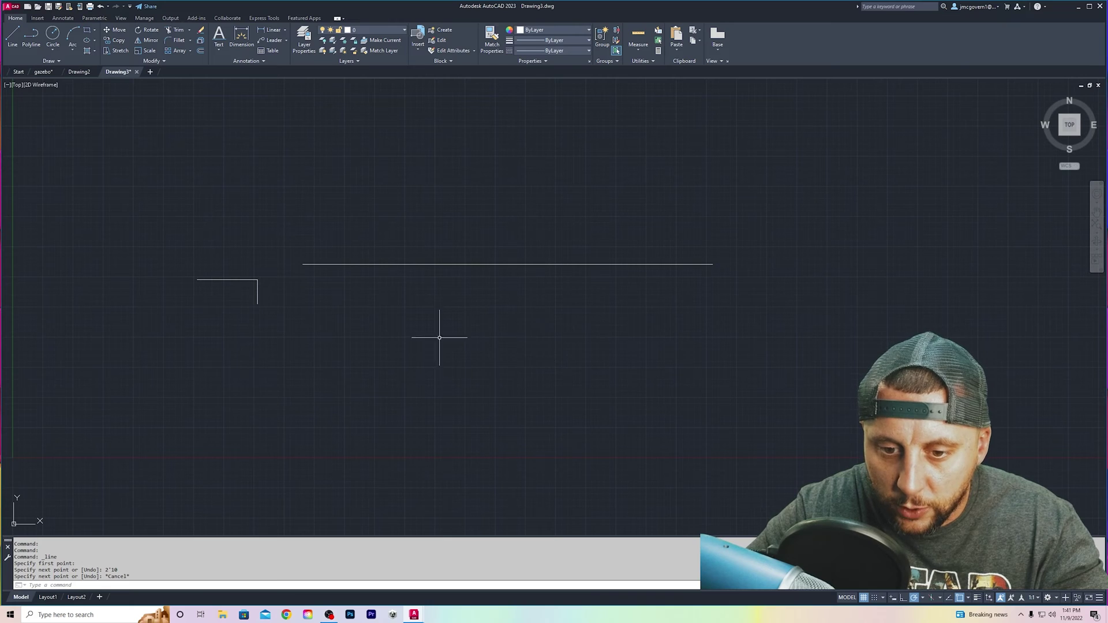
{"action": "key", "text": "Return"}
{"action": "left_click", "coordinate": [329, 393]}
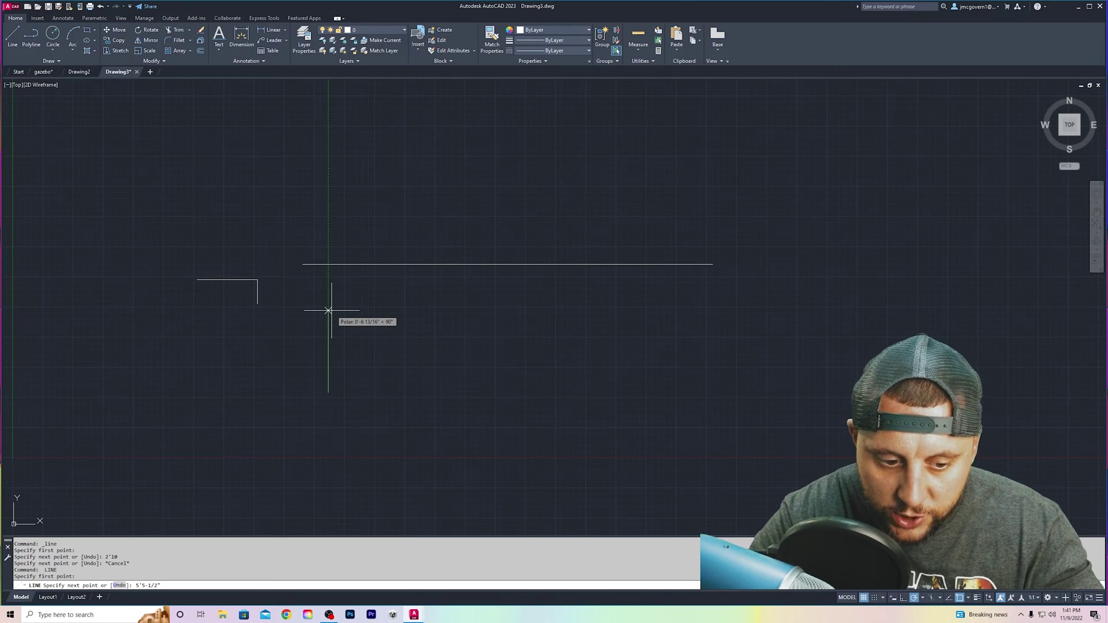
{"action": "key", "text": "Return"}
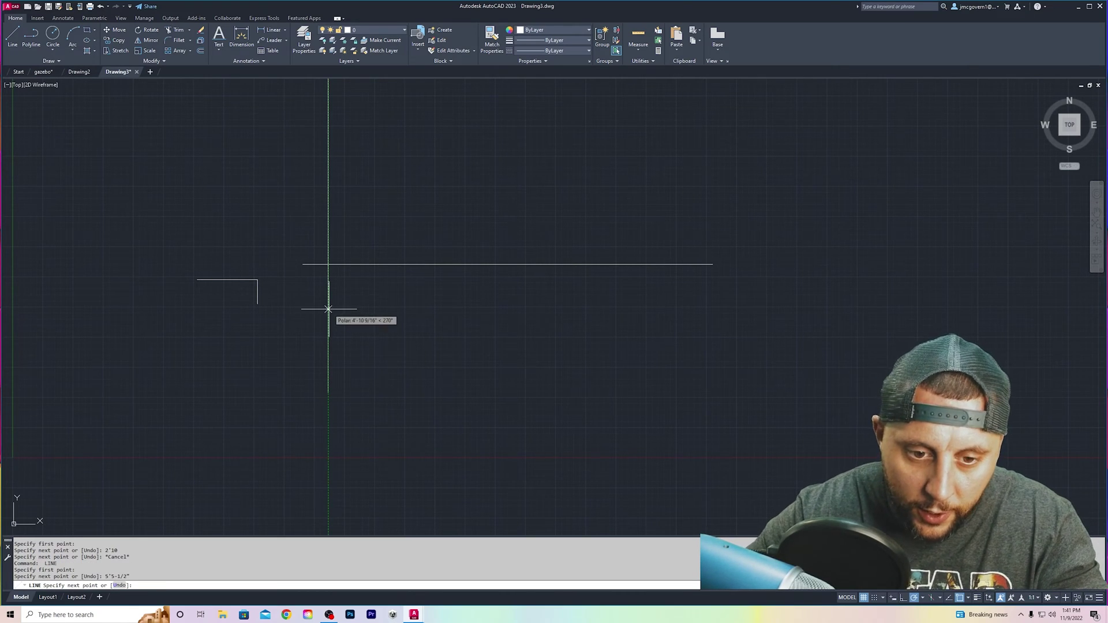
{"action": "key", "text": "Escape"}
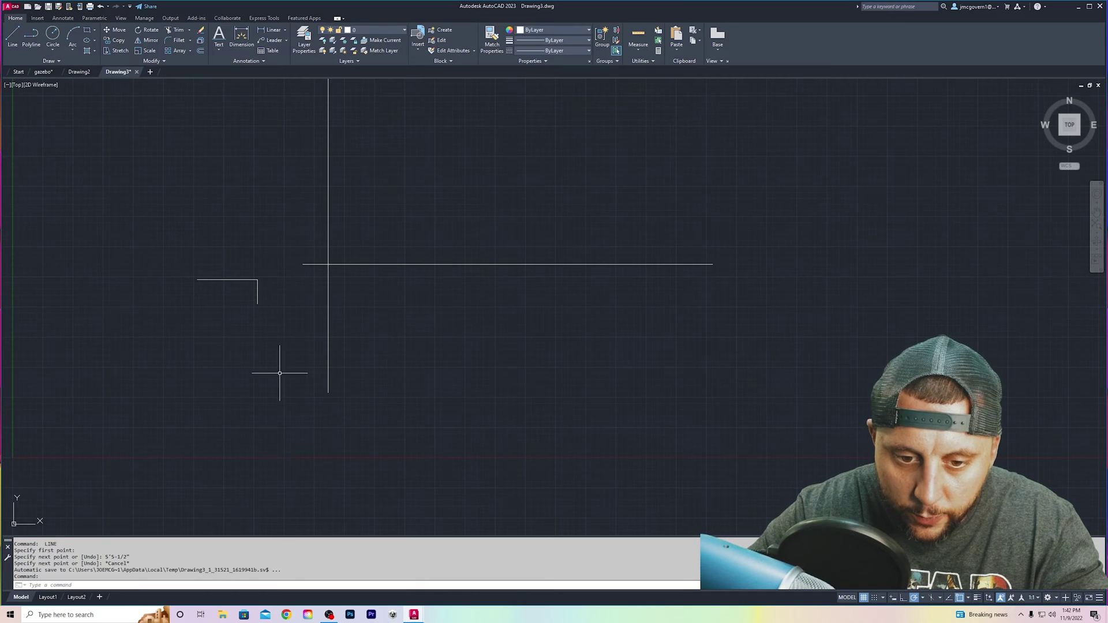
Erase the 200' line, keeping the other lines.
{"action": "scroll", "coordinate": [280, 371], "scroll_direction": "up", "scroll_amount": 2}
{"action": "middle_click_drag", "start_coordinate": [314, 301], "coordinate": [354, 265]}
{"action": "left_click", "coordinate": [354, 265]}
{"action": "left_click", "coordinate": [363, 275]}
{"action": "key", "text": "Delete"}
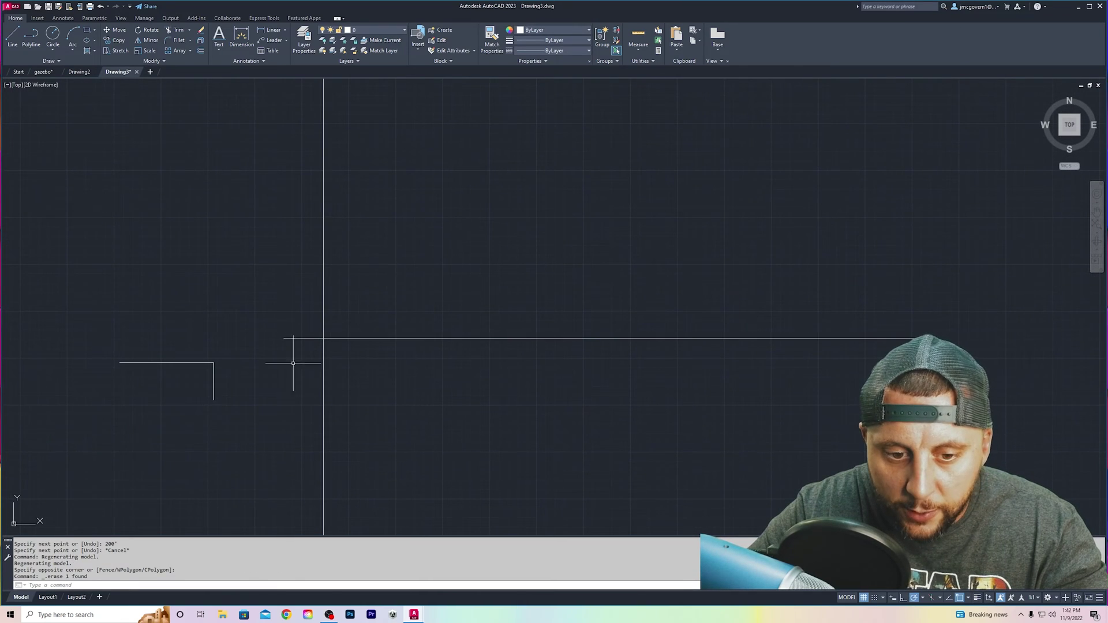
{"action": "left_click", "coordinate": [1097, 225]}
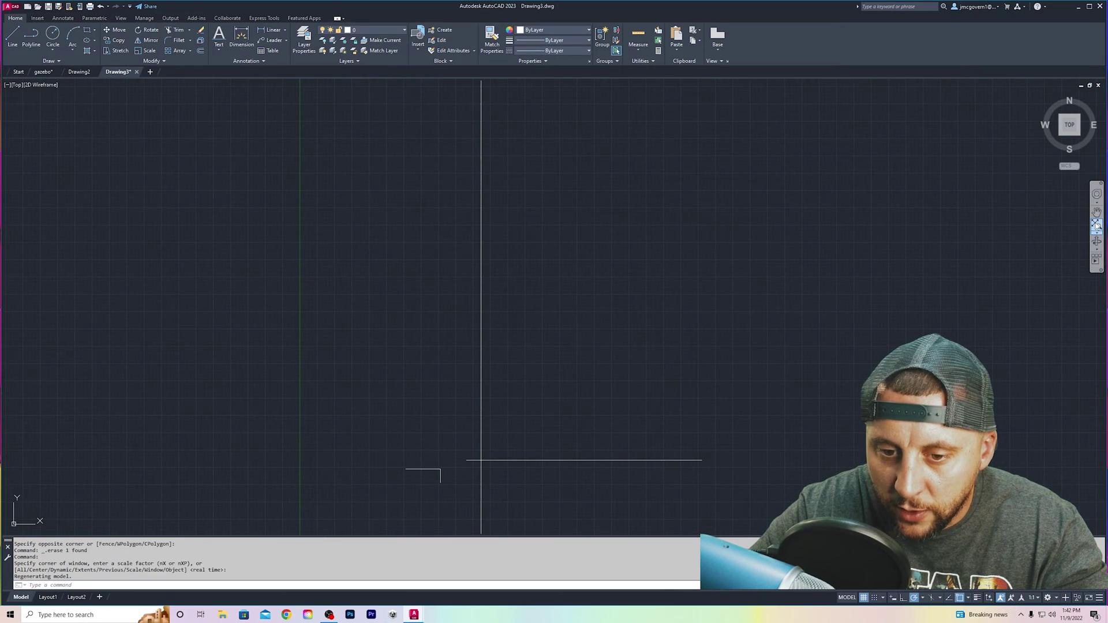
{"action": "scroll", "coordinate": [627, 420], "scroll_direction": "down", "scroll_amount": 2}
{"action": "middle_click_drag", "start_coordinate": [626, 420], "coordinate": [601, 387]}
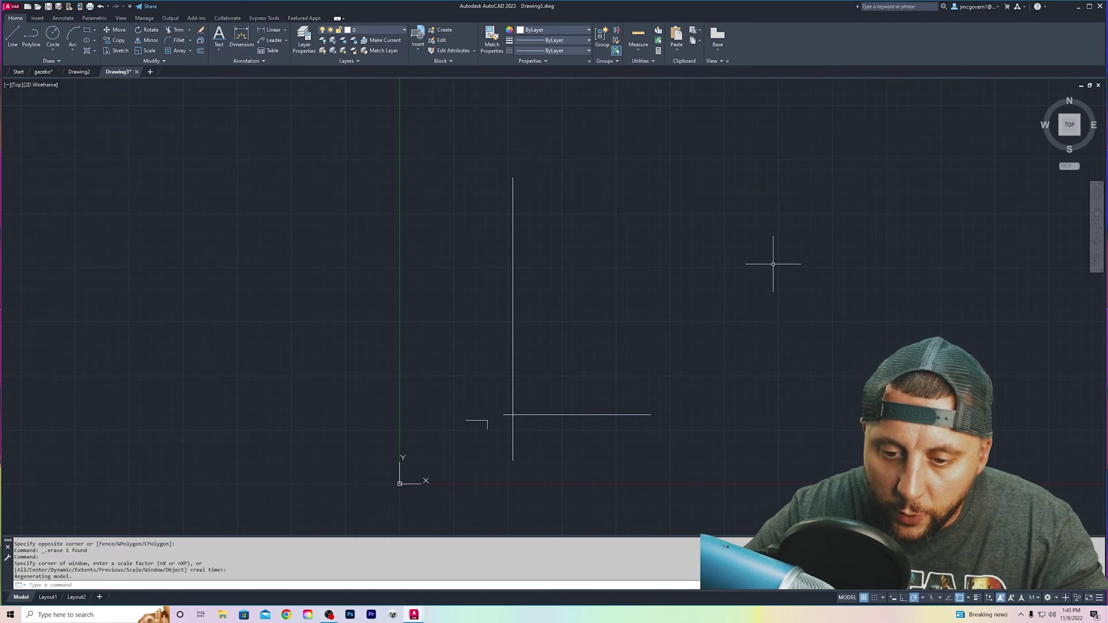
Mirror all four lines across an axis above them, using a 45° angle override, and erase the source objects.
{"action": "left_click", "coordinate": [686, 504]}
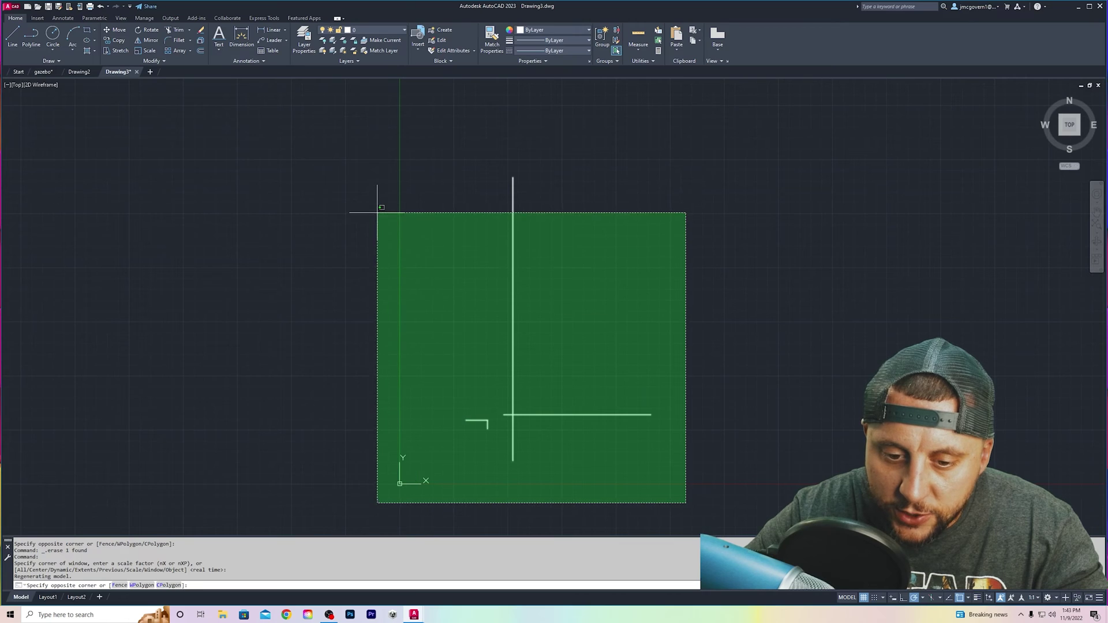
{"action": "left_click", "coordinate": [348, 176]}
{"action": "left_click", "coordinate": [147, 40]}
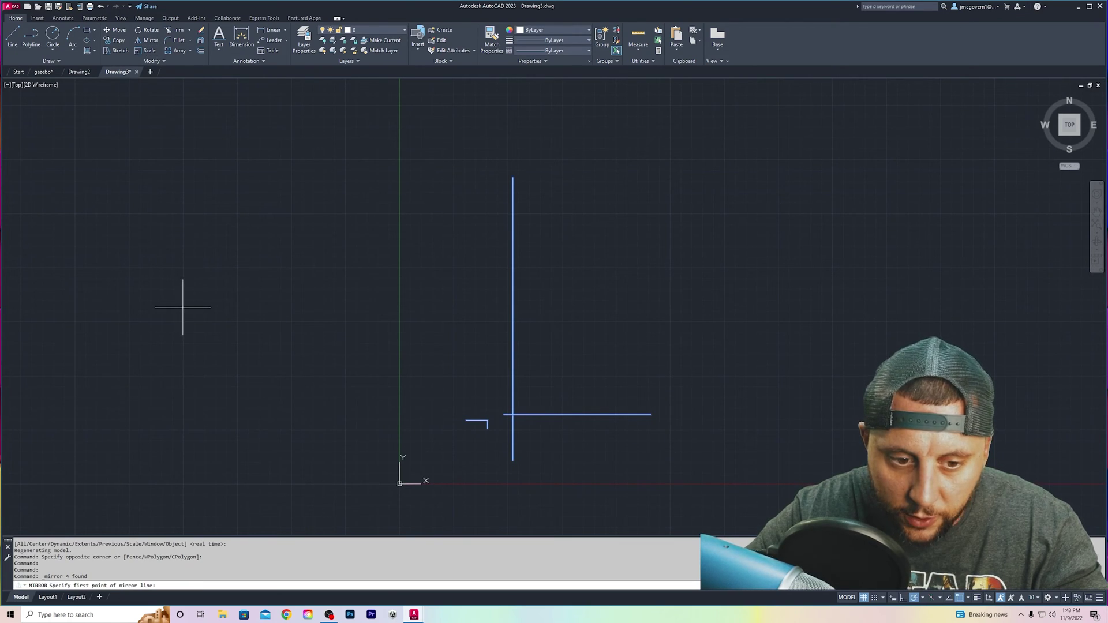
{"action": "left_click", "coordinate": [367, 168]}
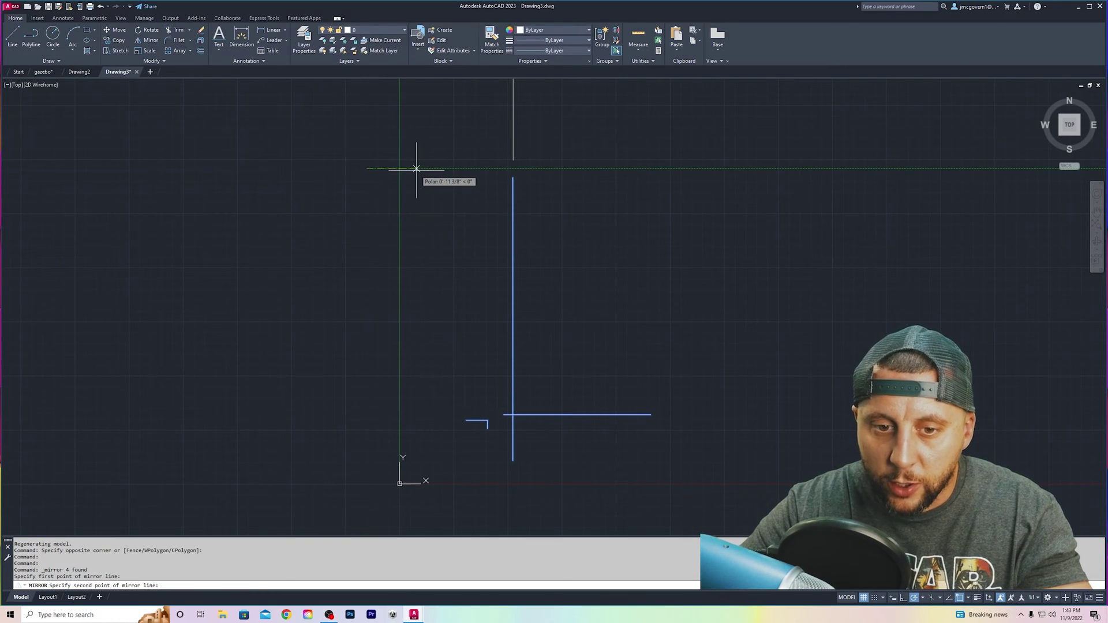
{"action": "scroll", "coordinate": [416, 168], "scroll_direction": "down", "scroll_amount": 2}
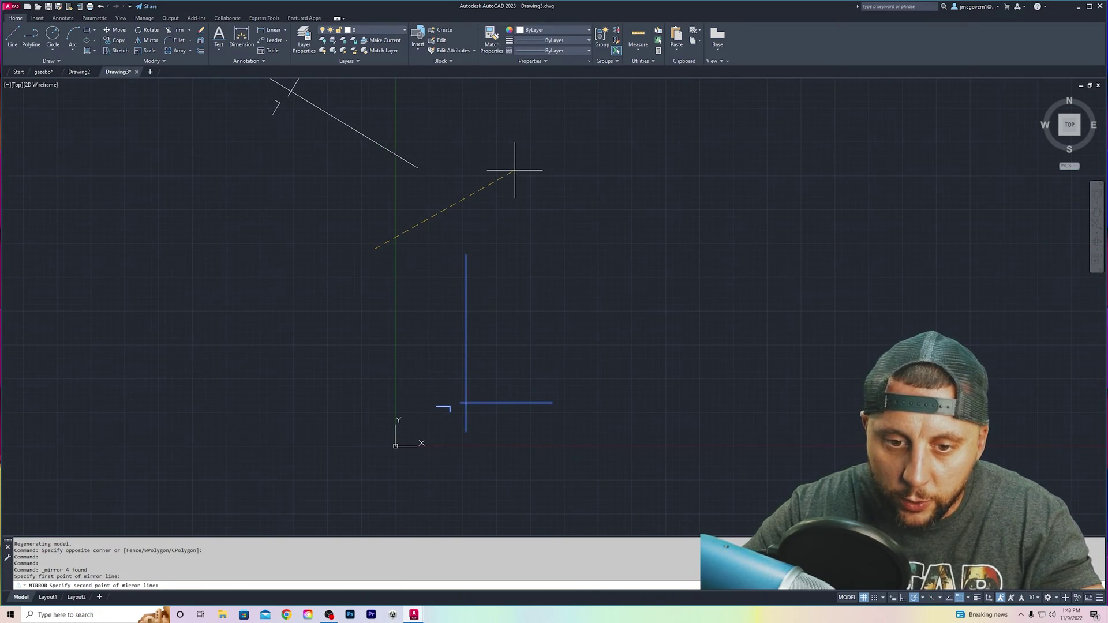
{"action": "type", "text": "<"}
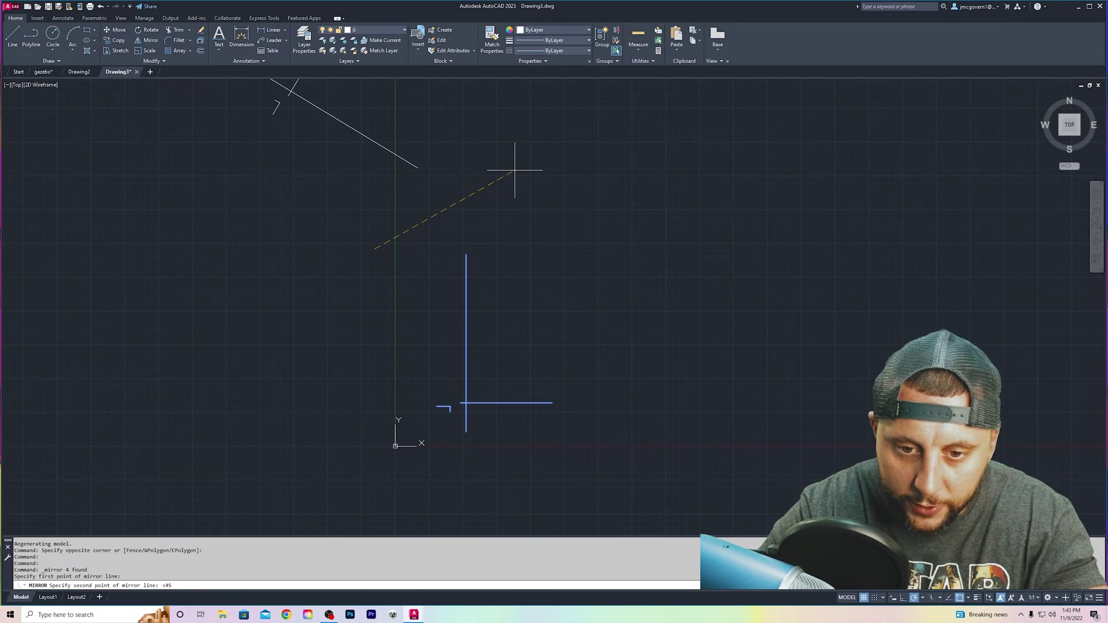
{"action": "type", "text": "45"}
{"action": "key", "text": "Return"}
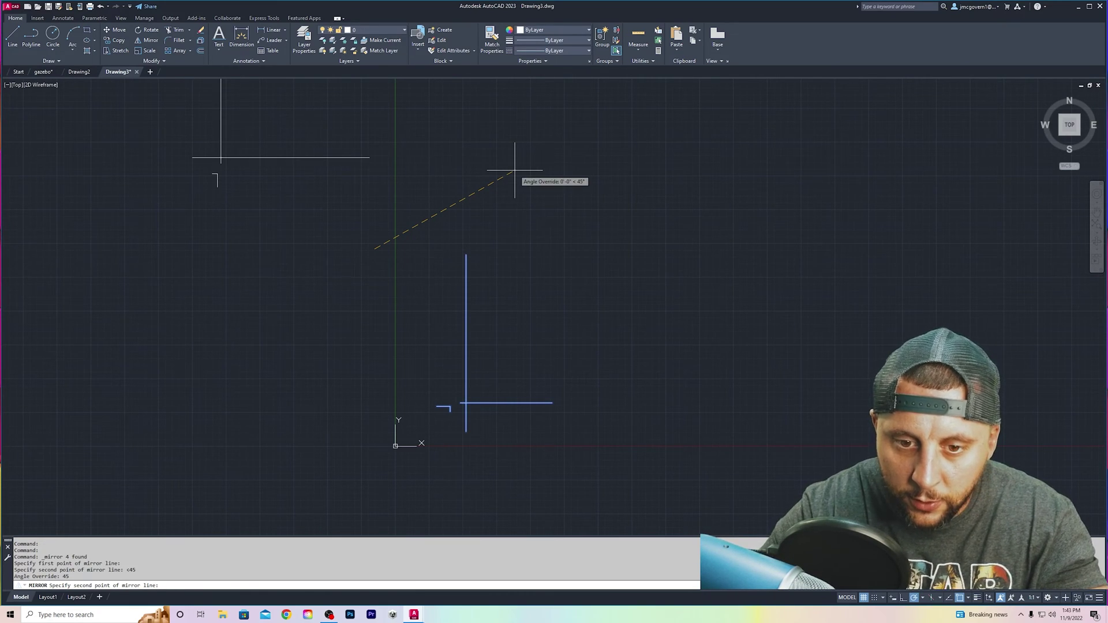
{"action": "left_click", "coordinate": [526, 142]}
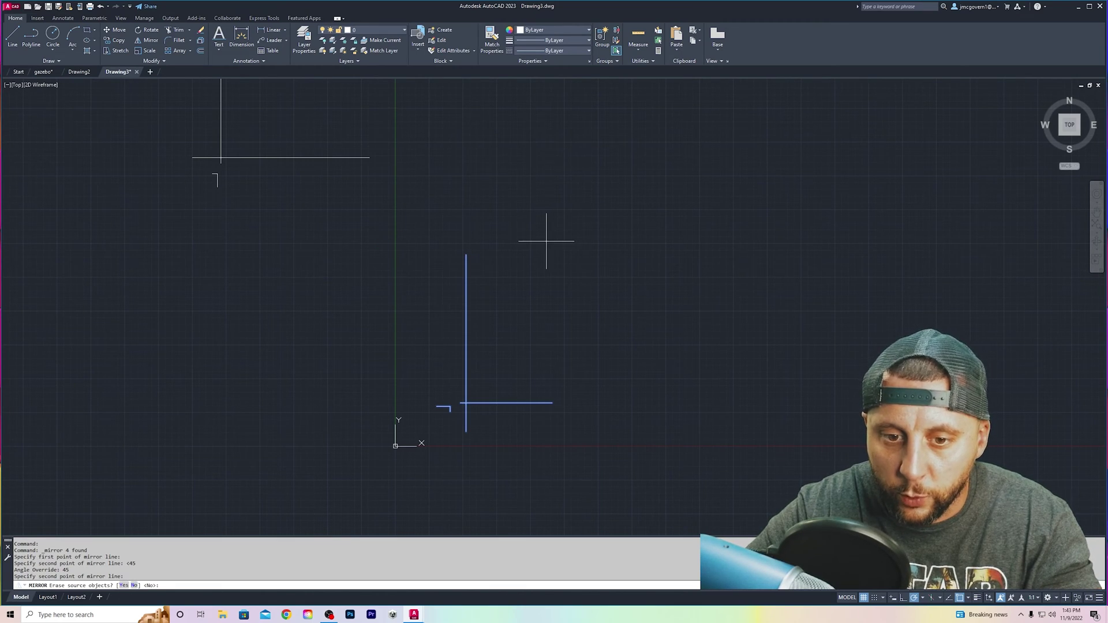
{"action": "scroll", "coordinate": [545, 240], "scroll_direction": "down", "scroll_amount": 2}
{"action": "middle_click_drag", "start_coordinate": [545, 240], "coordinate": [532, 311]}
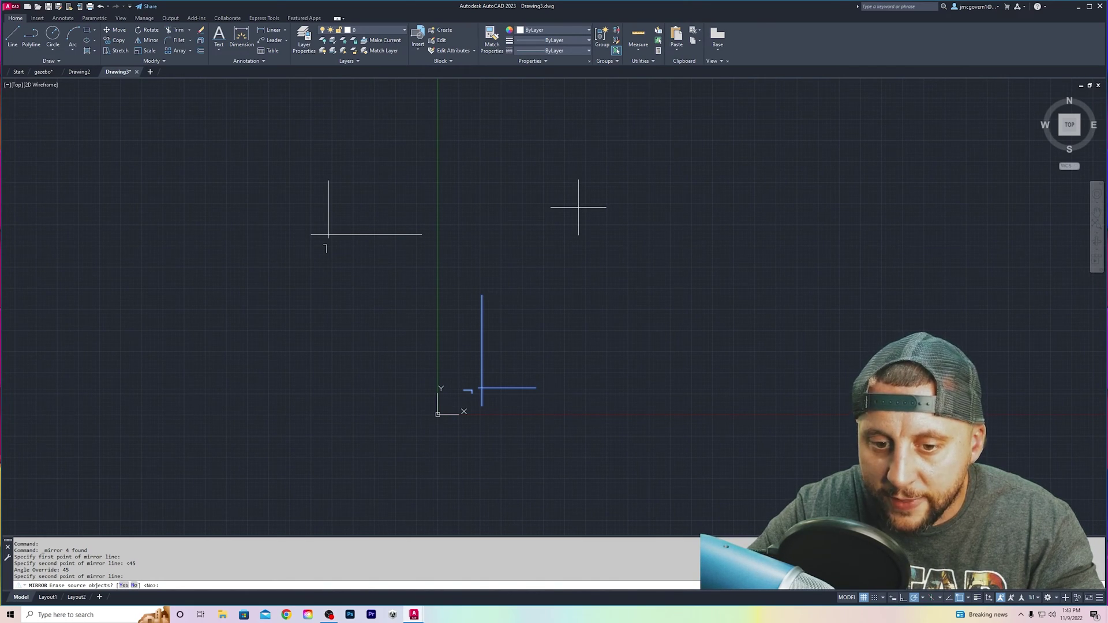
{"action": "left_click", "coordinate": [124, 586]}
{"action": "key", "text": "Escape"}
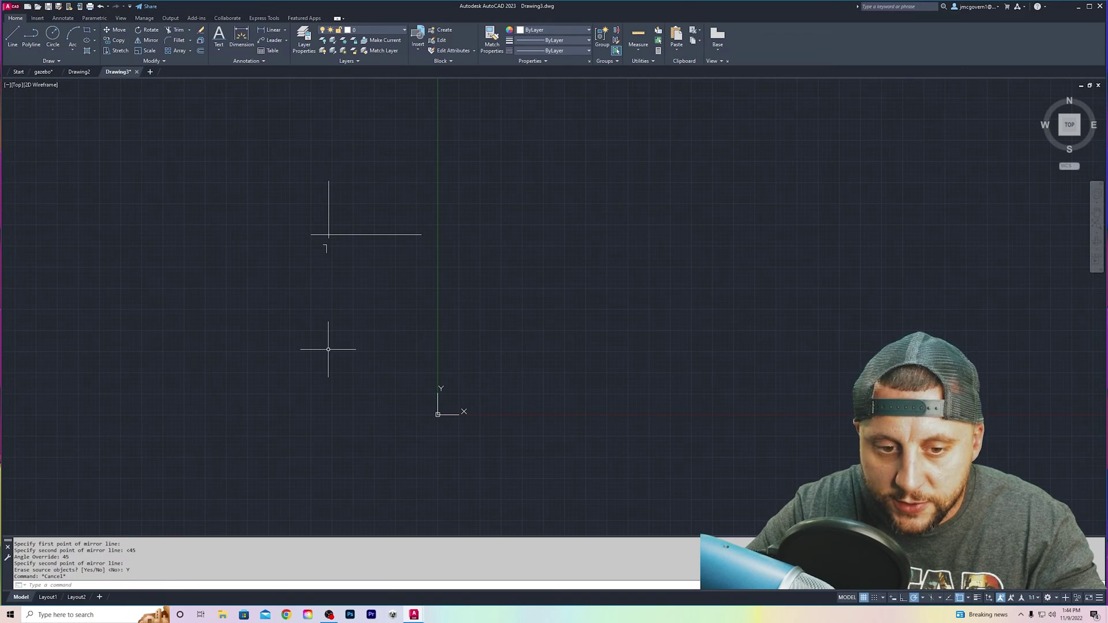
Open the program options and examine the Open and Save settings for automatic saves and backup copies.
{"action": "scroll", "coordinate": [304, 199], "scroll_direction": "up", "scroll_amount": 4}
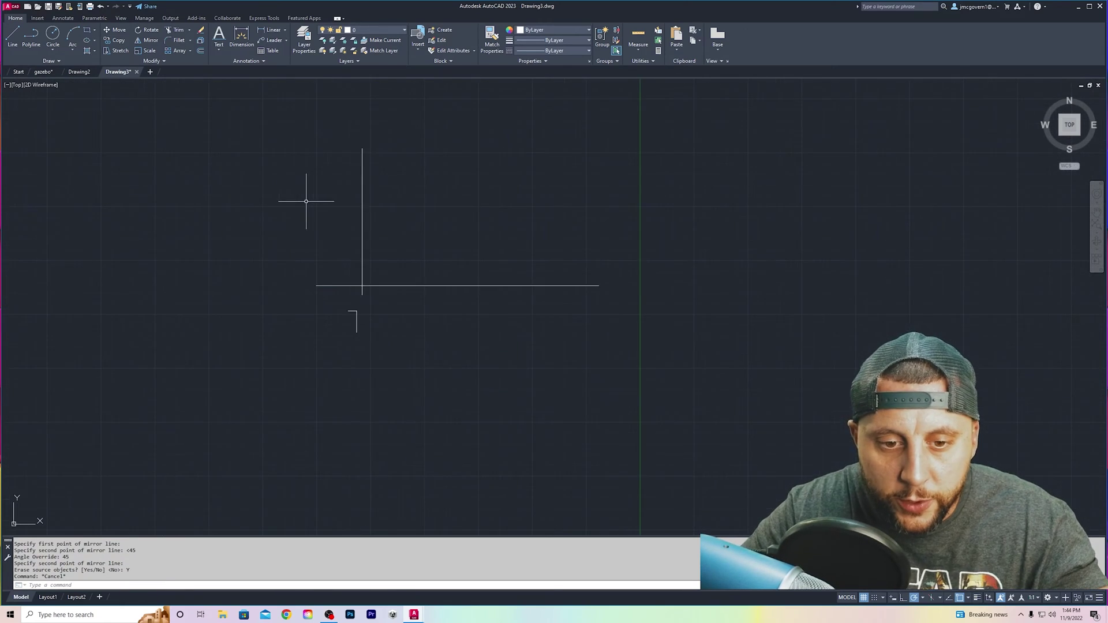
{"action": "middle_click_drag", "start_coordinate": [392, 254], "coordinate": [438, 320]}
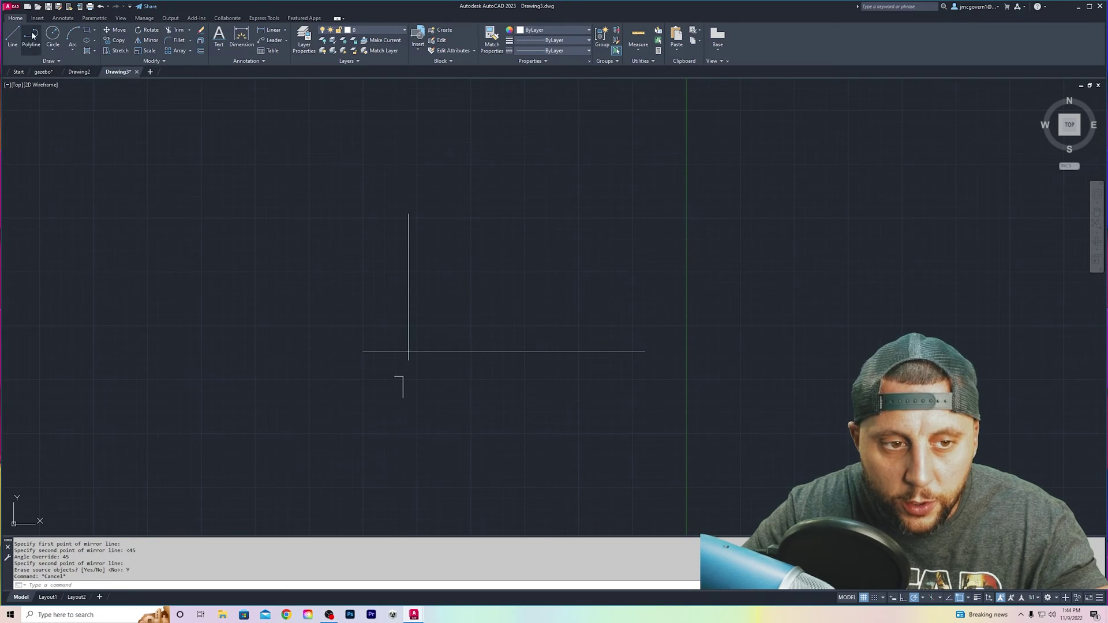
{"action": "left_click", "coordinate": [13, 8]}
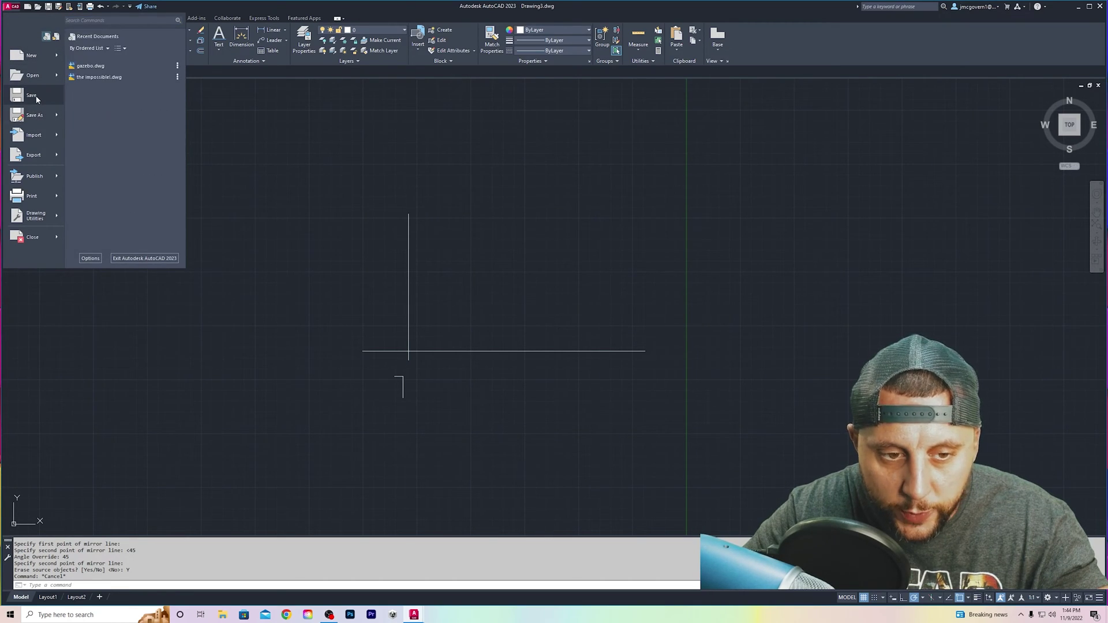
{"action": "left_click", "coordinate": [259, 132]}
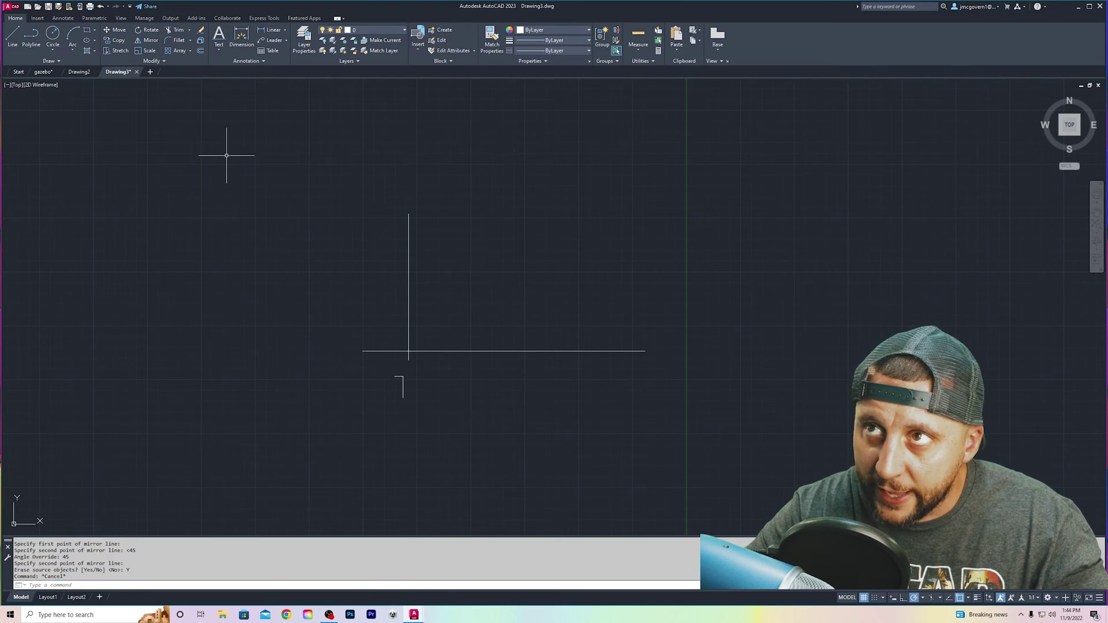
{"action": "left_click", "coordinate": [14, 7]}
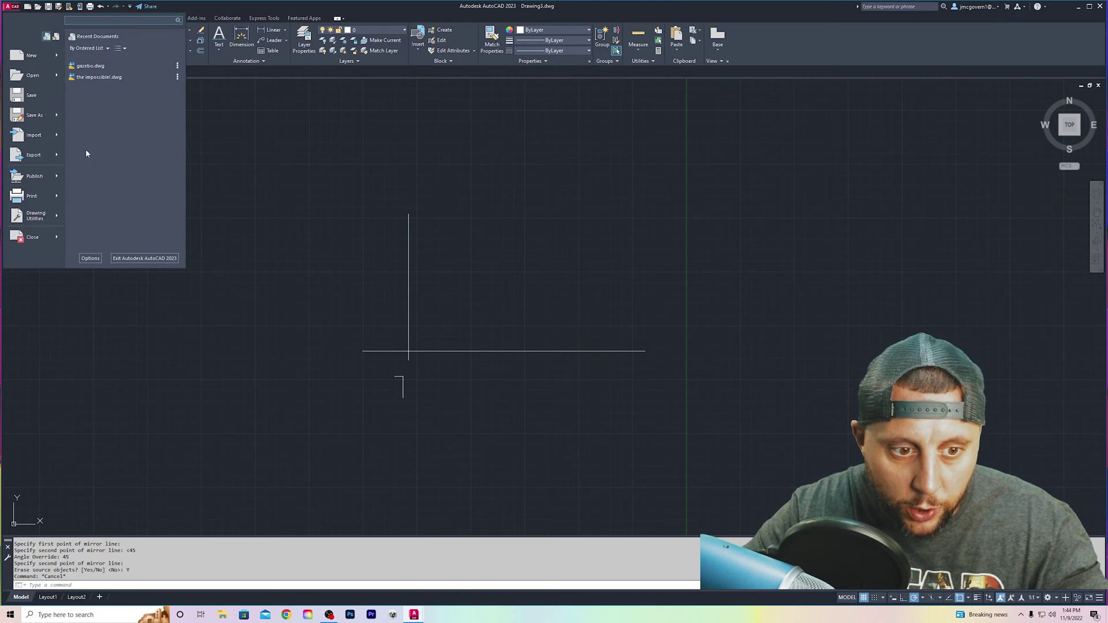
{"action": "left_click", "coordinate": [90, 257]}
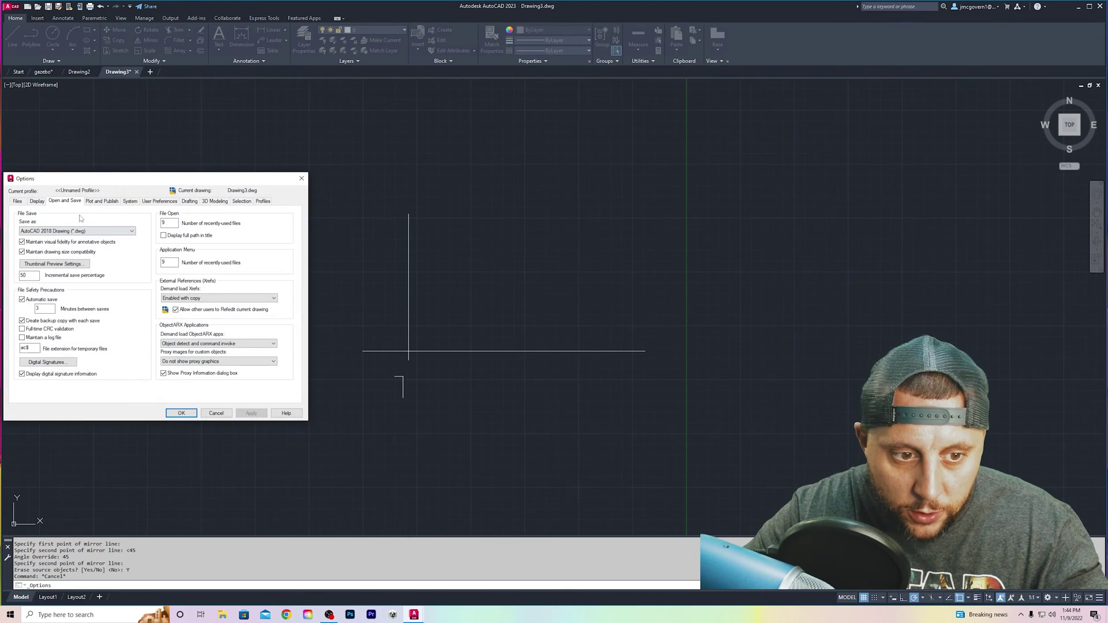
{"action": "left_click_drag", "start_coordinate": [86, 181], "coordinate": [473, 185]}
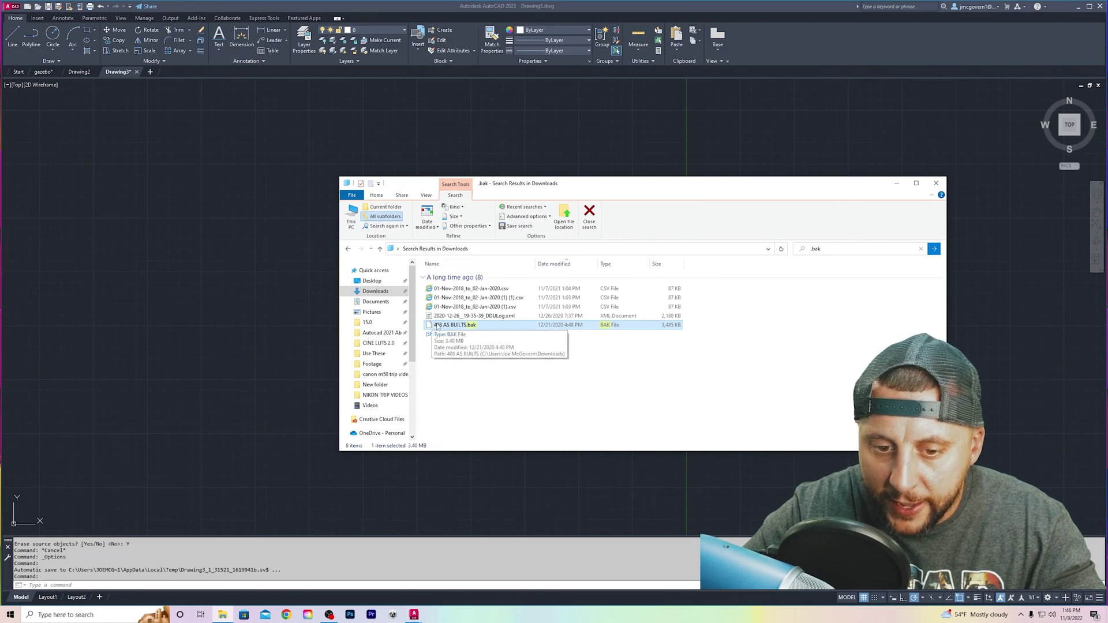
In File Explorer, rename the backup file 408 AS BUILTS.bak to 408 AS BUILTS2.dwg and accept the extension change.
{"action": "left_click", "coordinate": [470, 326]}
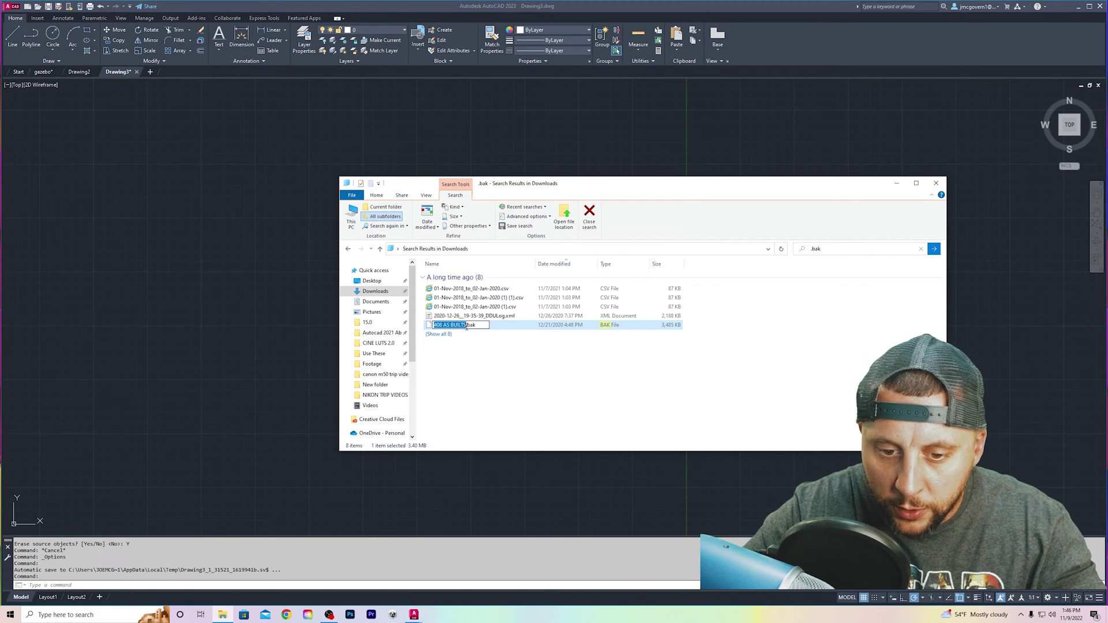
{"action": "left_click", "coordinate": [467, 326]}
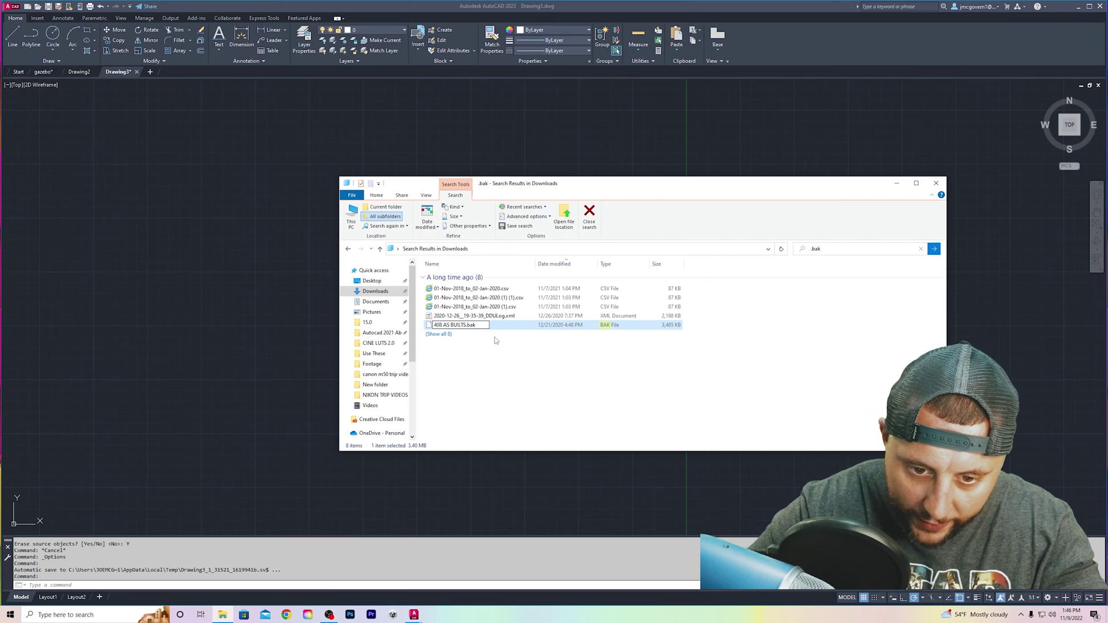
{"action": "type", "text": "2"}
{"action": "key", "text": "shift+Right"}
{"action": "key", "text": "shift+Right"}
{"action": "key", "text": "shift+Right"}
{"action": "key", "text": "shift+Right"}
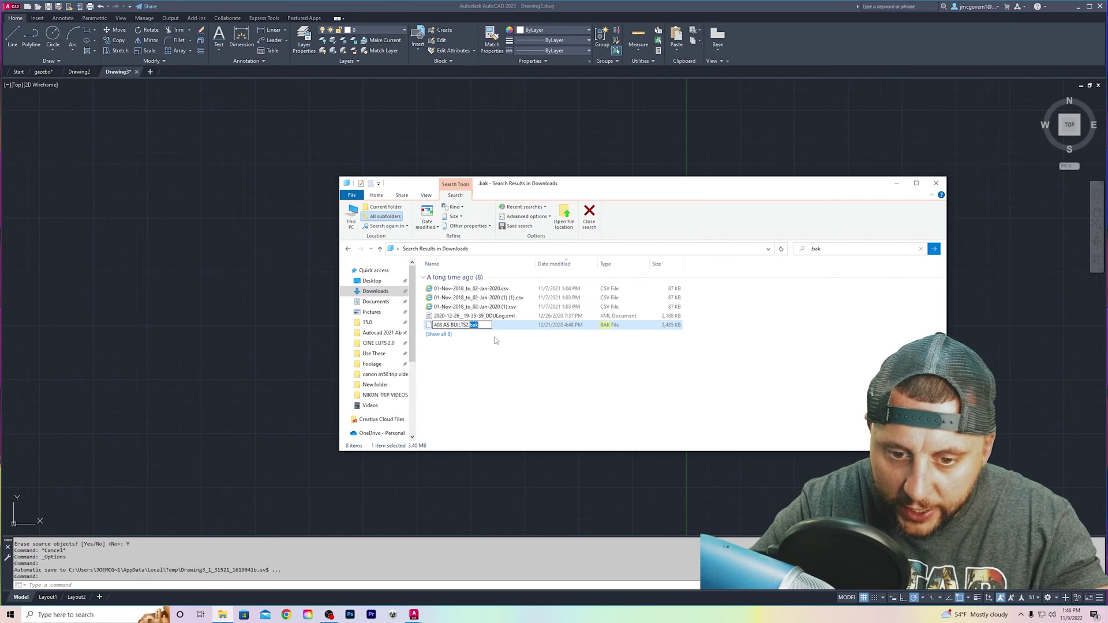
{"action": "type", "text": "dwg"}
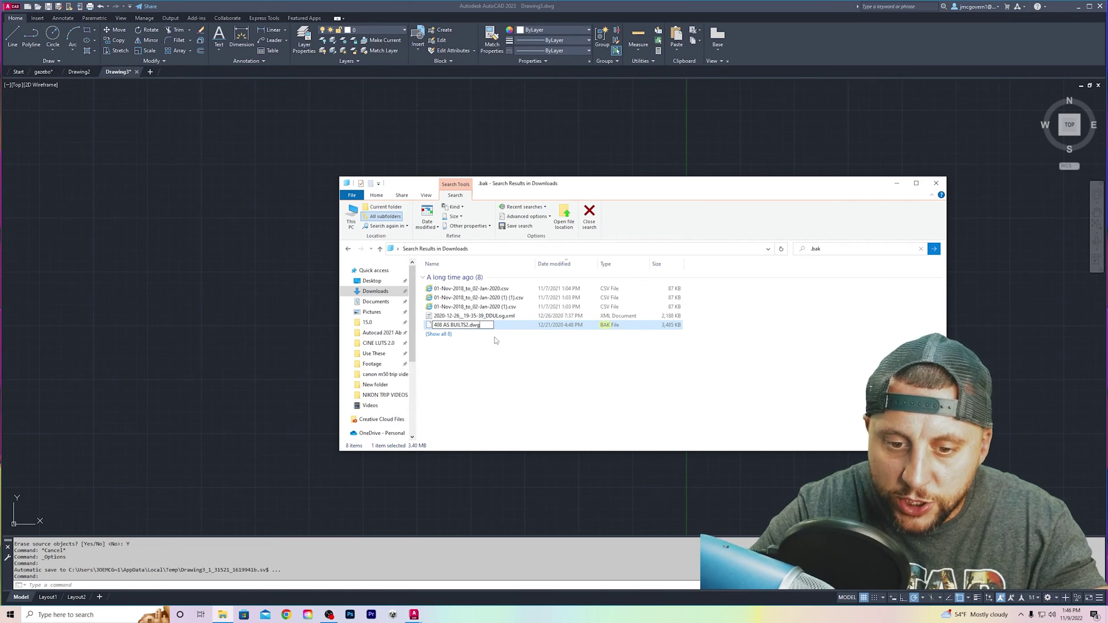
{"action": "key", "text": "Return"}
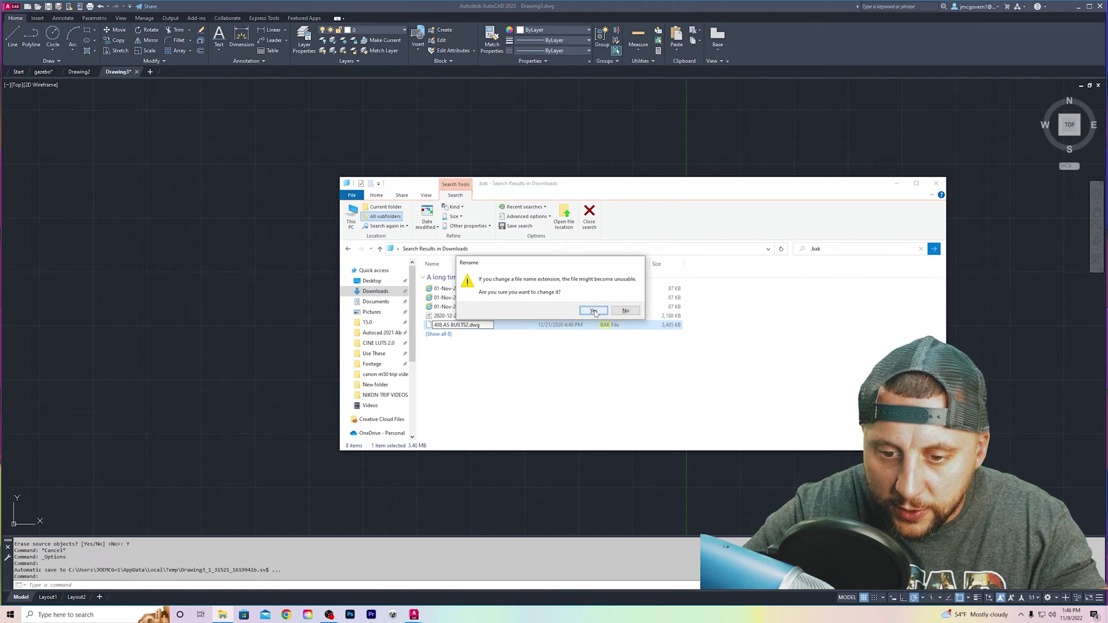
{"action": "left_click", "coordinate": [593, 310]}
Back in AutoCAD, open 408 AS BUILTS2.dwg from the 408 folder and dismiss the proxy information notice.
{"action": "left_click", "coordinate": [38, 6]}
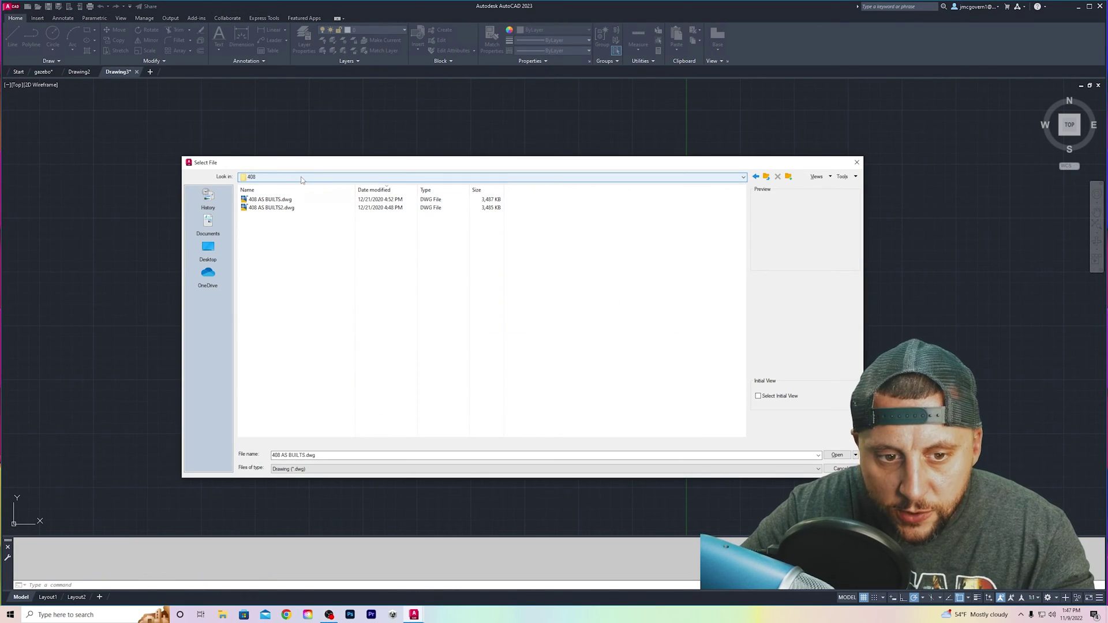
{"action": "left_click", "coordinate": [295, 209]}
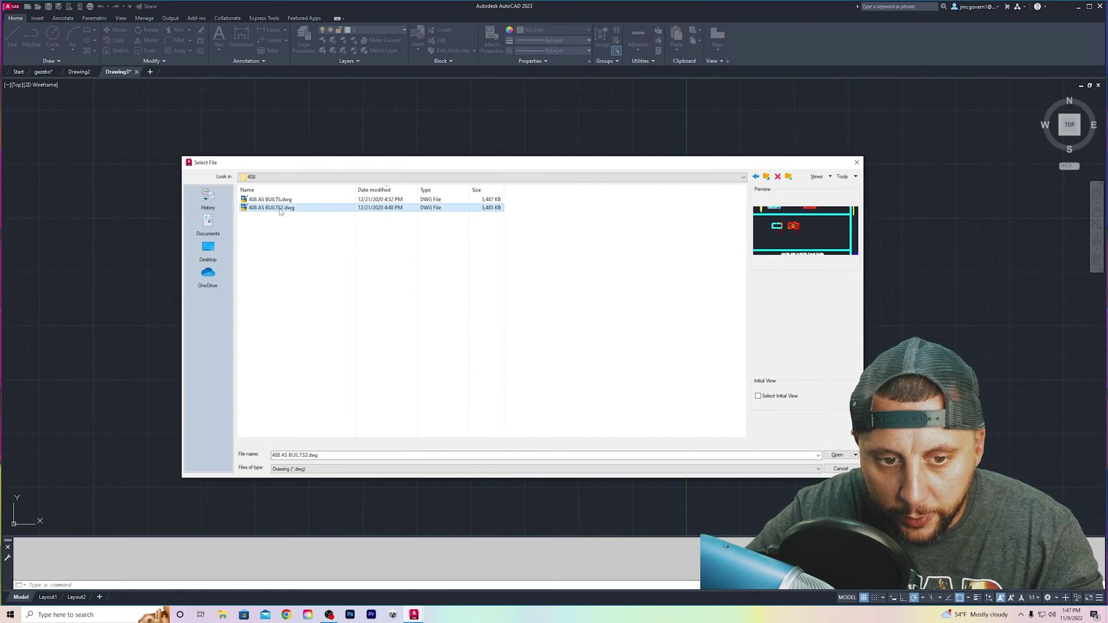
{"action": "double_click", "coordinate": [293, 208]}
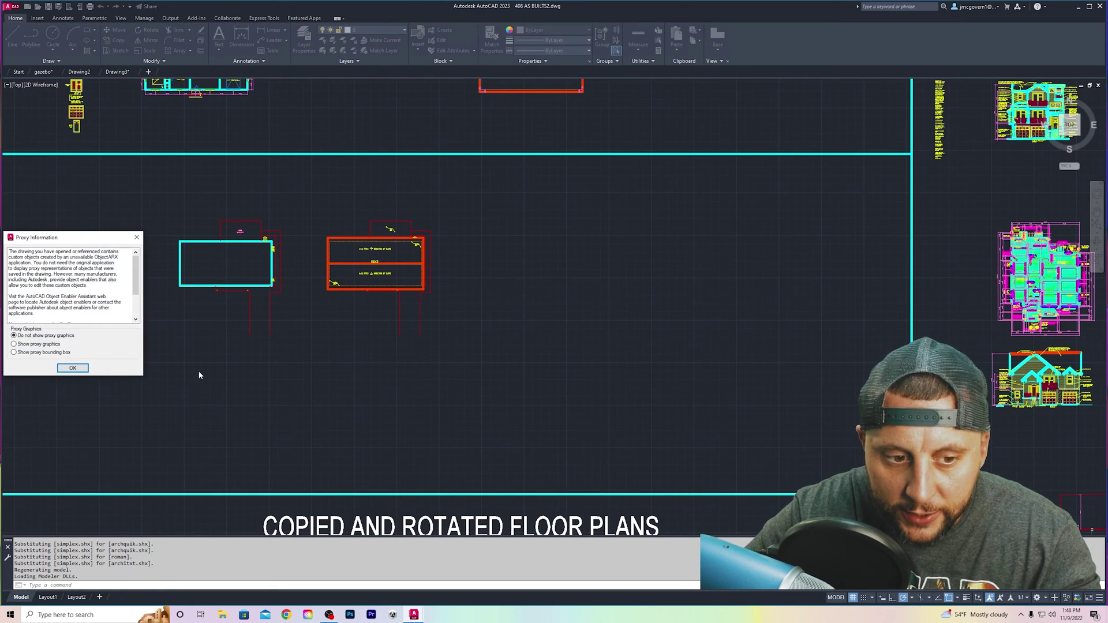
{"action": "key", "text": "Return"}
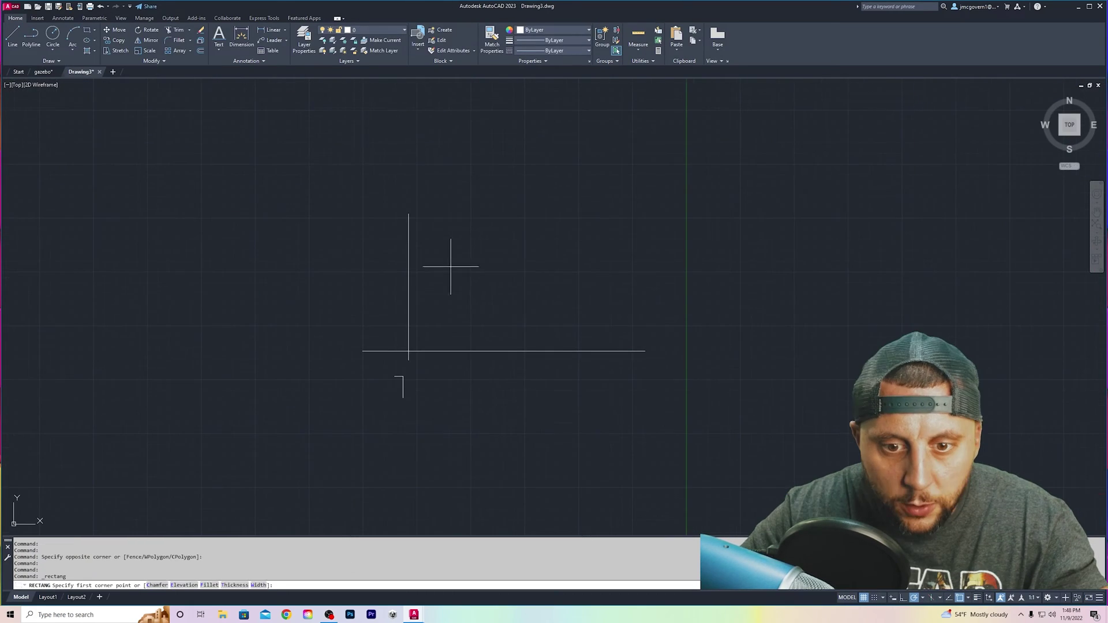
In Drawing3, draw a rectangle above the long horizontal line and to the right of the vertical line.
{"action": "left_click", "coordinate": [468, 276]}
{"action": "left_click", "coordinate": [616, 192]}
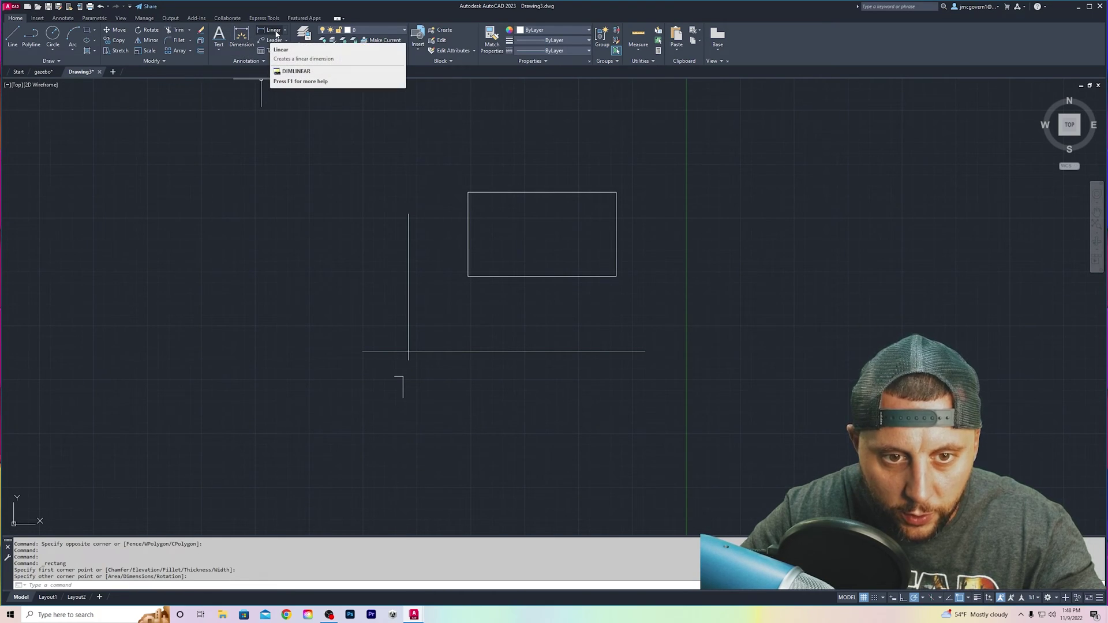
{"action": "left_click", "coordinate": [245, 44]}
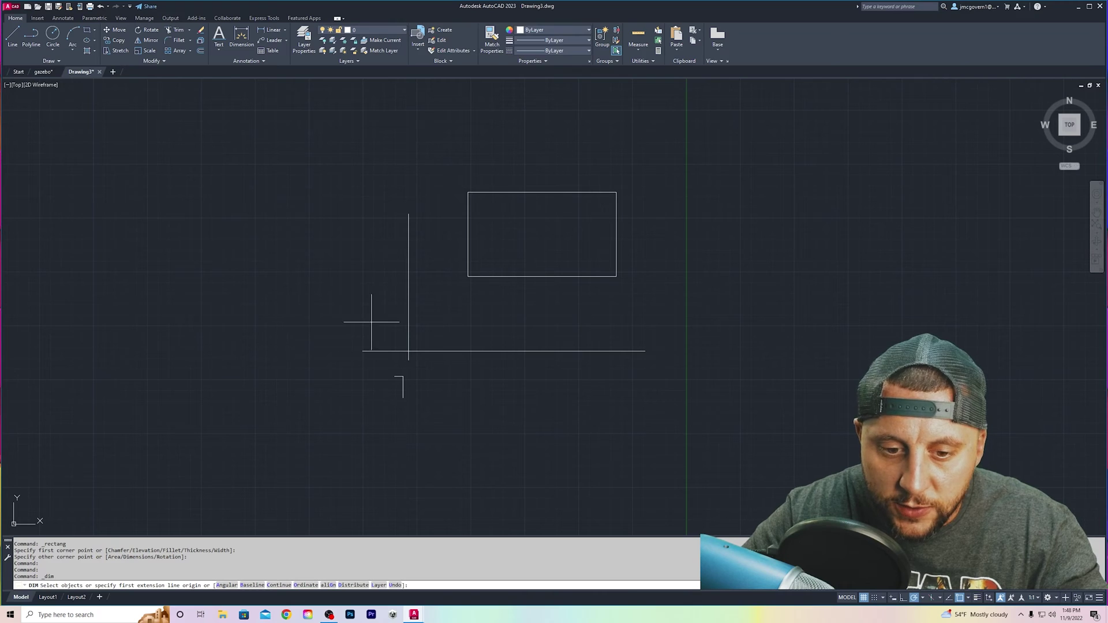
{"action": "key", "text": "Return"}
{"action": "left_click", "coordinate": [409, 351]}
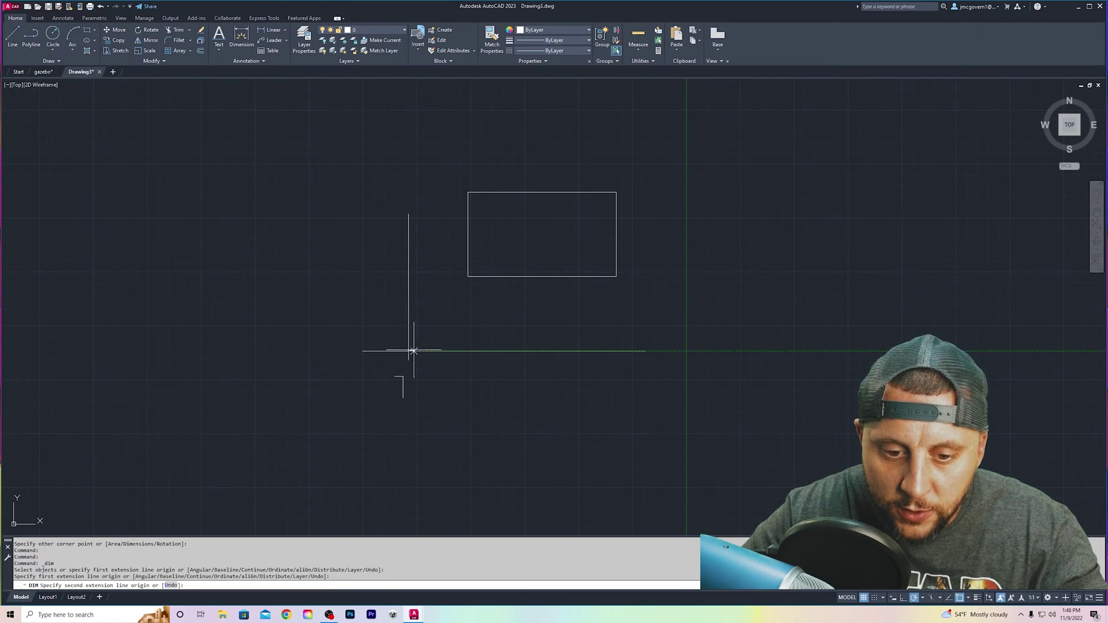
{"action": "scroll", "coordinate": [604, 336], "scroll_direction": "up", "scroll_amount": 2}
{"action": "scroll", "coordinate": [604, 336], "scroll_direction": "up", "scroll_amount": 2}
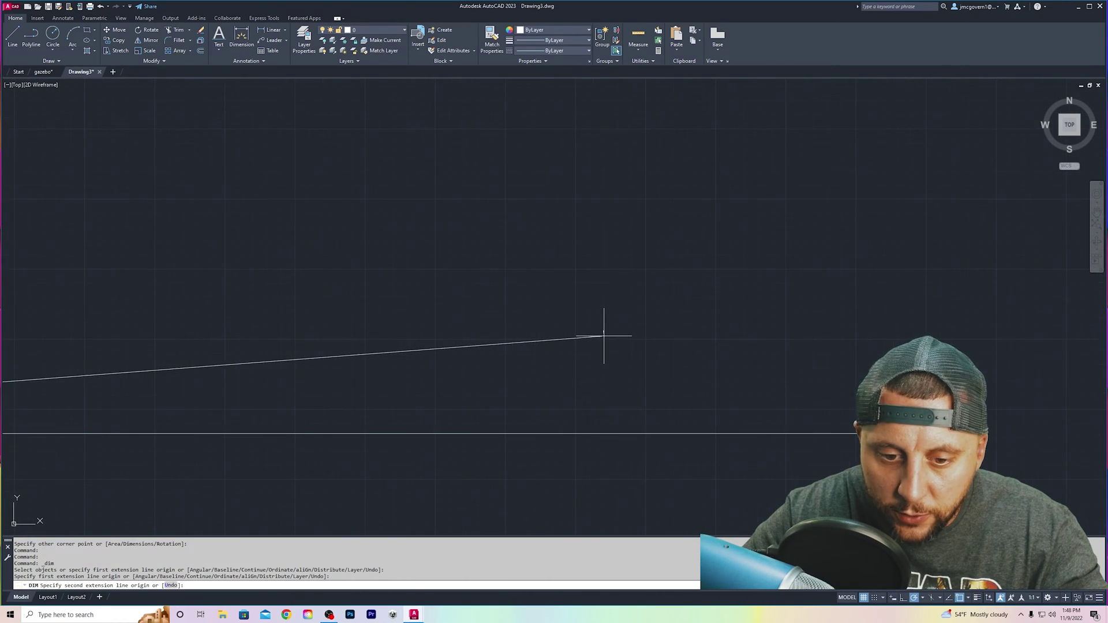
{"action": "middle_click_drag", "start_coordinate": [503, 344], "coordinate": [543, 323]}
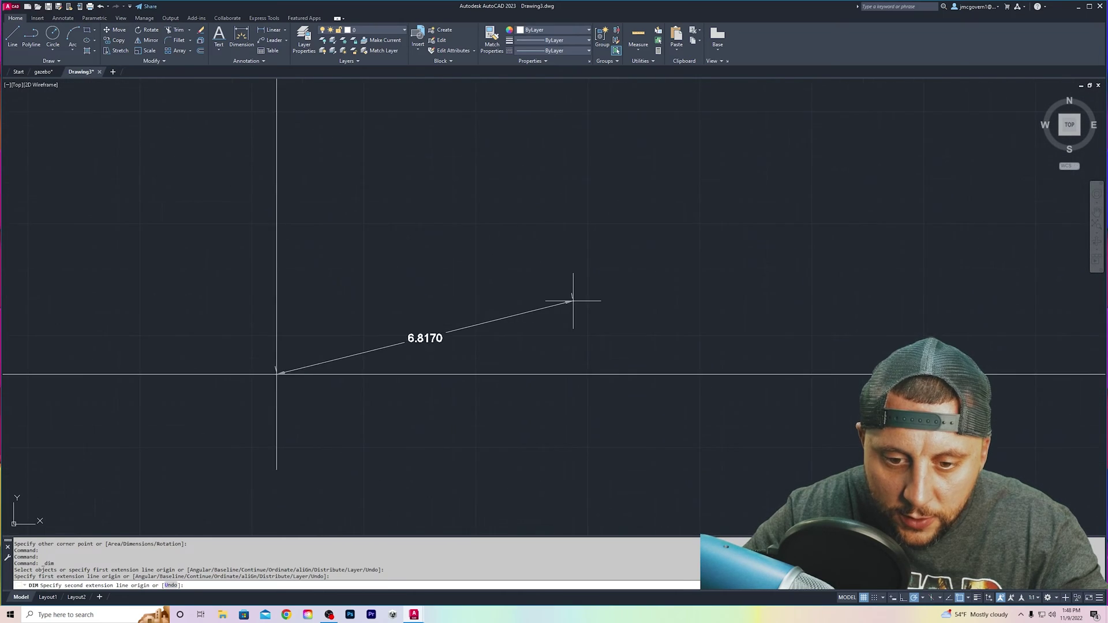
{"action": "scroll", "coordinate": [569, 317], "scroll_direction": "up", "scroll_amount": 2}
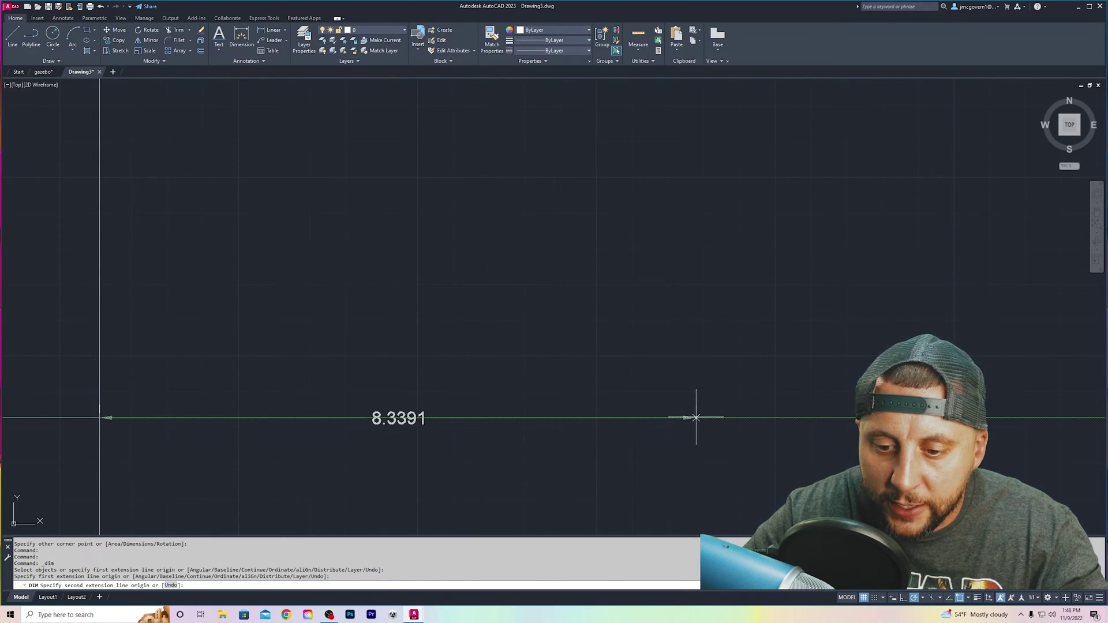
{"action": "scroll", "coordinate": [695, 417], "scroll_direction": "down", "scroll_amount": 4}
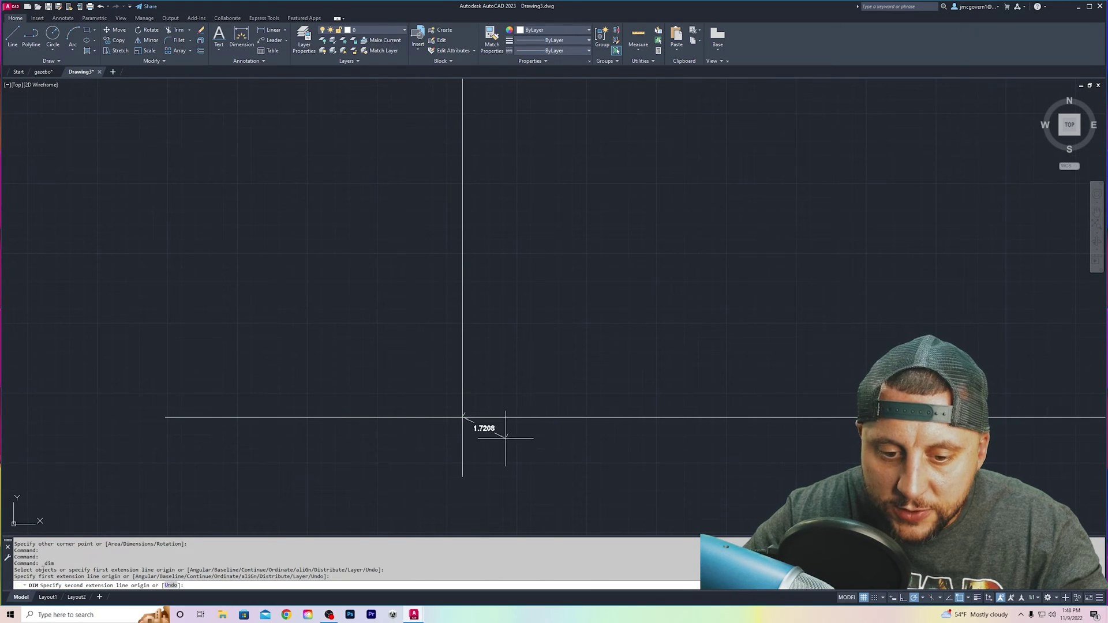
{"action": "key", "text": "Escape"}
Draw a short vertical line downward from the left endpoint of the long horizontal line.
{"action": "left_click", "coordinate": [12, 36]}
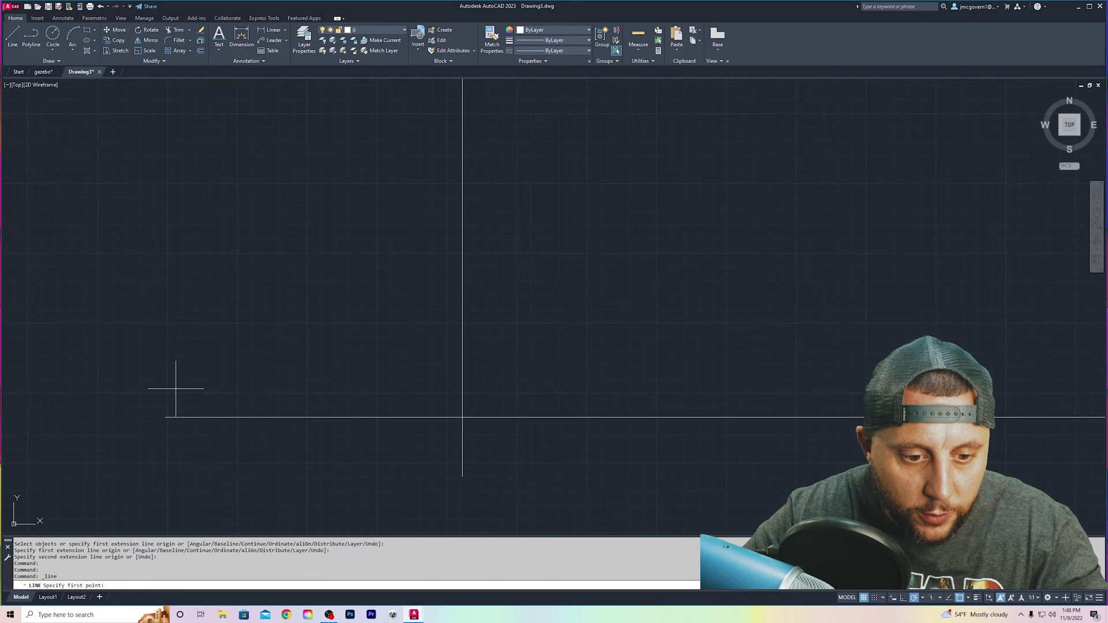
{"action": "left_click", "coordinate": [165, 417]}
{"action": "left_click", "coordinate": [166, 426]}
{"action": "key", "text": "Escape"}
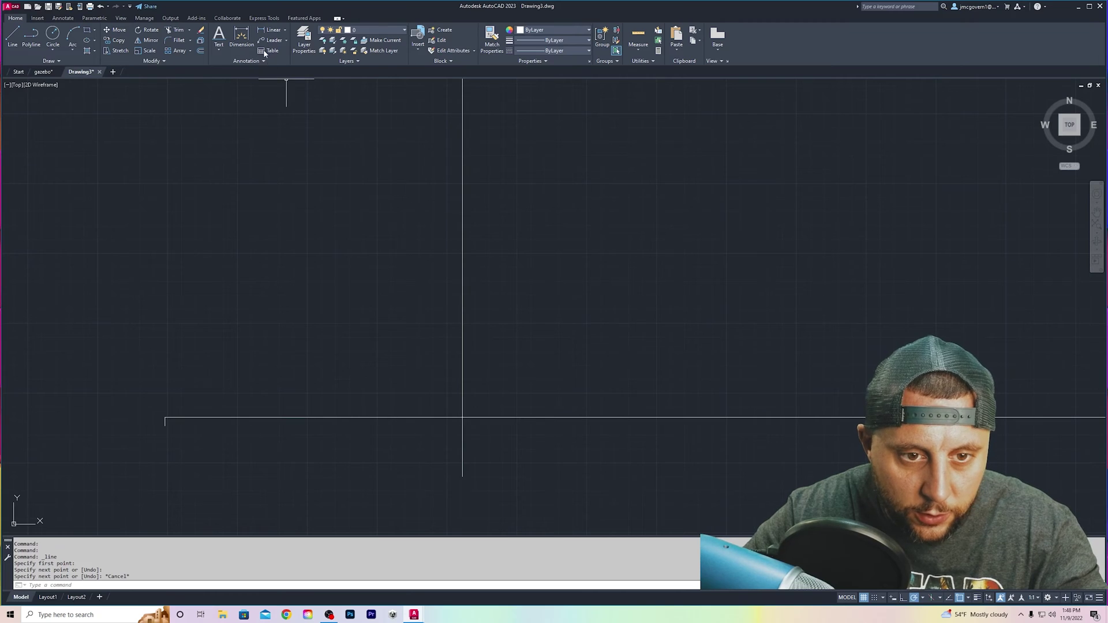
{"action": "scroll", "coordinate": [304, 425], "scroll_direction": "down", "scroll_amount": 4}
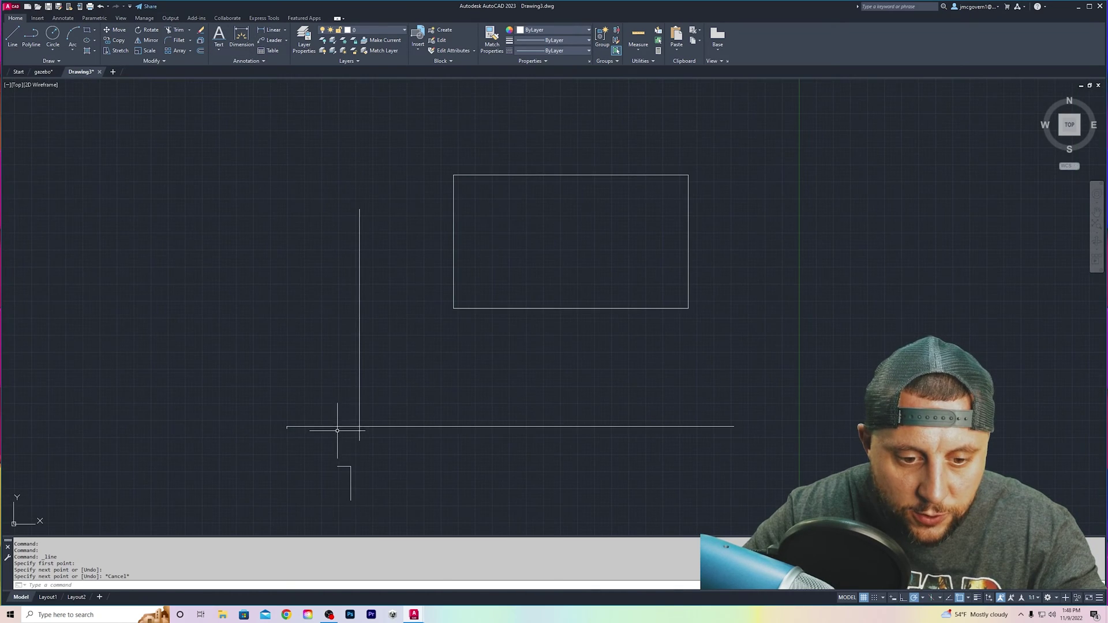
Place a dimension below the horizontal line, from its intersection with the vertical line to the short line's lower endpoint, using the general Dimension tool.
{"action": "left_click", "coordinate": [241, 35]}
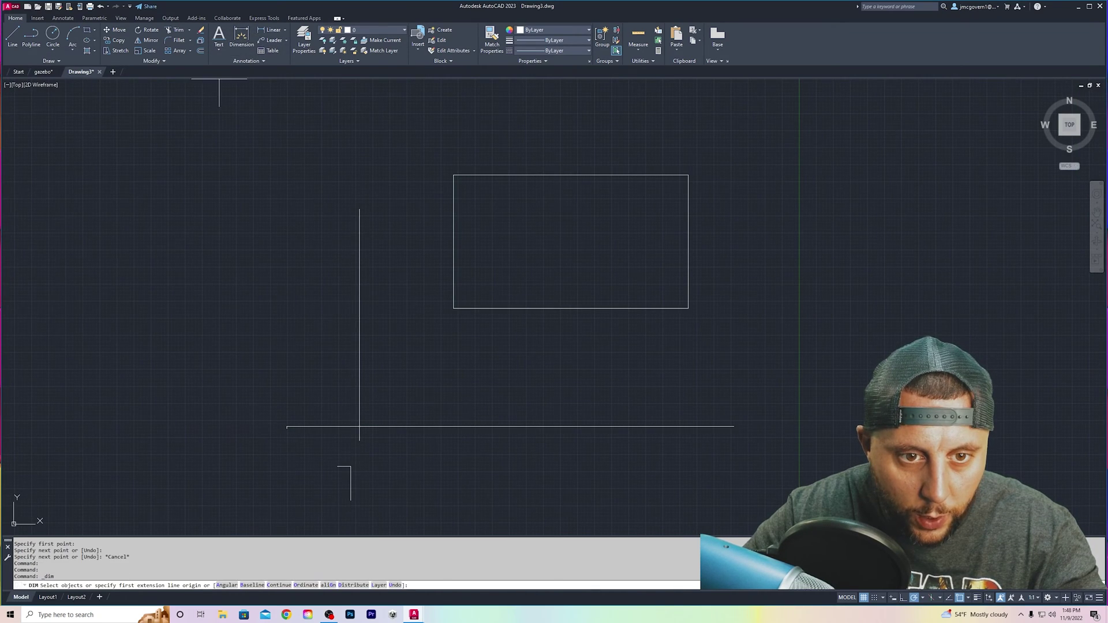
{"action": "left_click", "coordinate": [359, 426]}
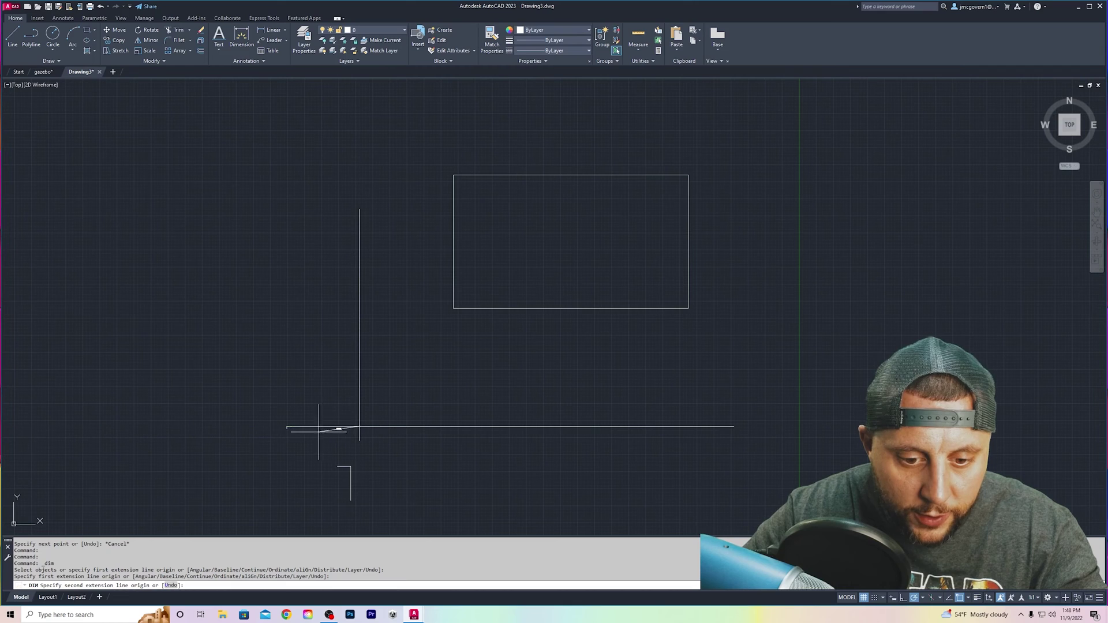
{"action": "left_click", "coordinate": [287, 429]}
{"action": "left_click", "coordinate": [291, 444]}
{"action": "scroll", "coordinate": [297, 454], "scroll_direction": "up", "scroll_amount": 8}
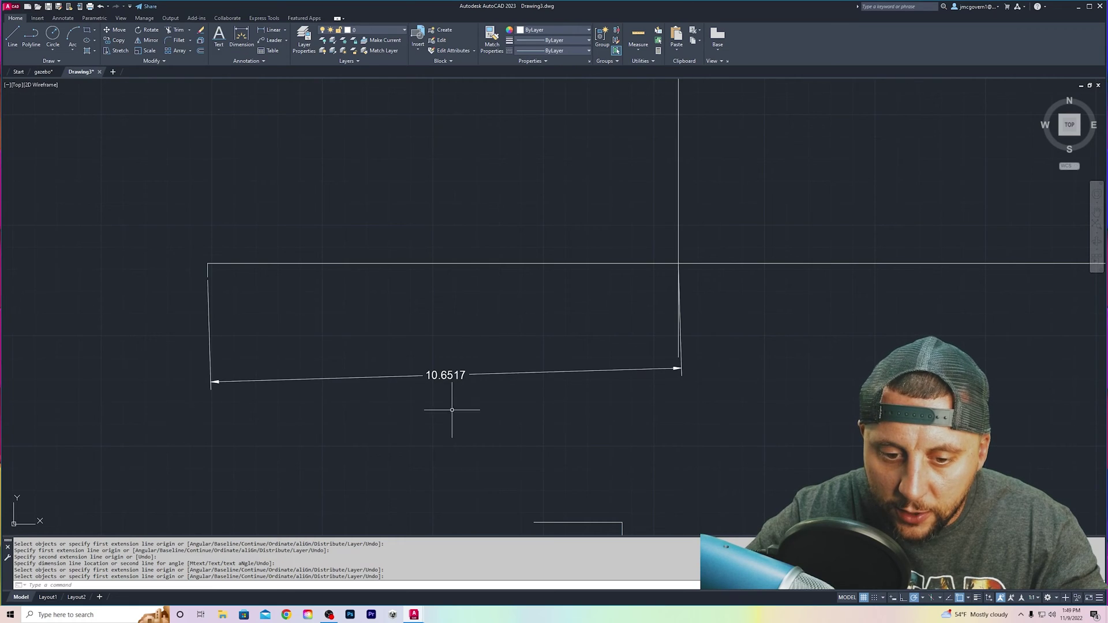
Delete the slanted dimension below the long horizontal line.
{"action": "key", "text": "Escape"}
{"action": "left_click", "coordinate": [692, 362]}
{"action": "left_click", "coordinate": [614, 427]}
{"action": "key", "text": "Delete"}
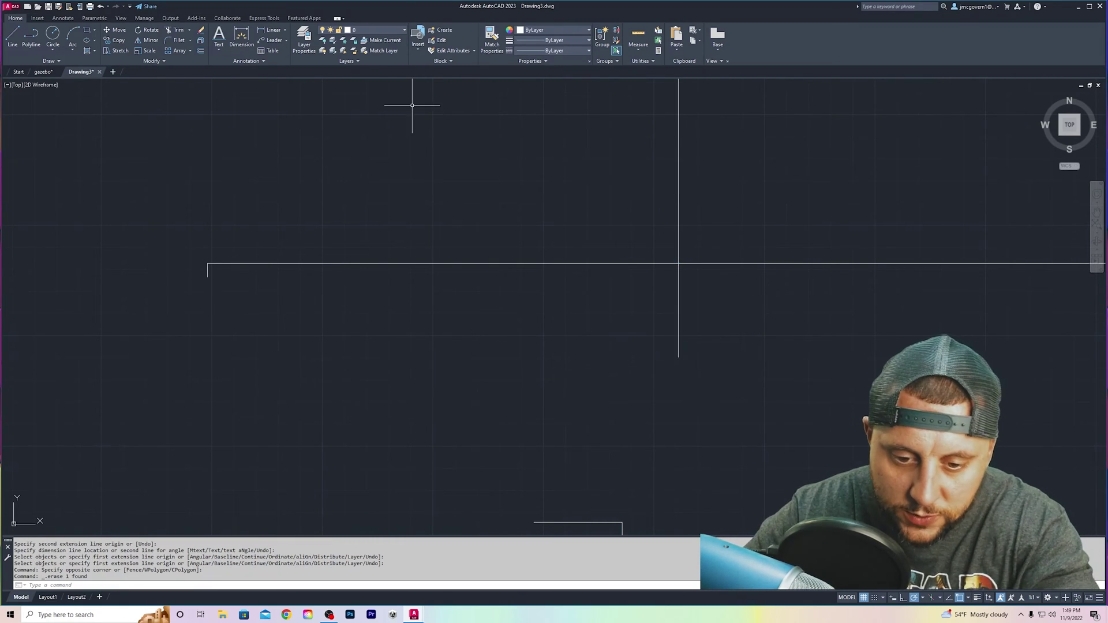
Try a linear dimension from the short line's lower endpoint to the intersection of the long horizontal and vertical lines.
{"action": "left_click", "coordinate": [272, 30]}
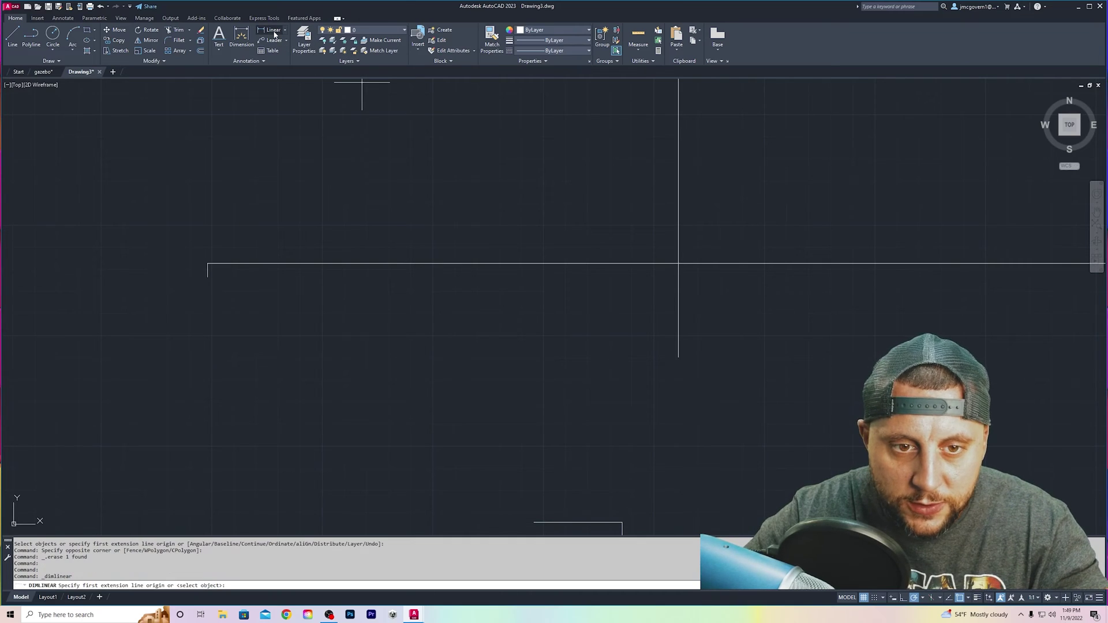
{"action": "left_click", "coordinate": [208, 277]}
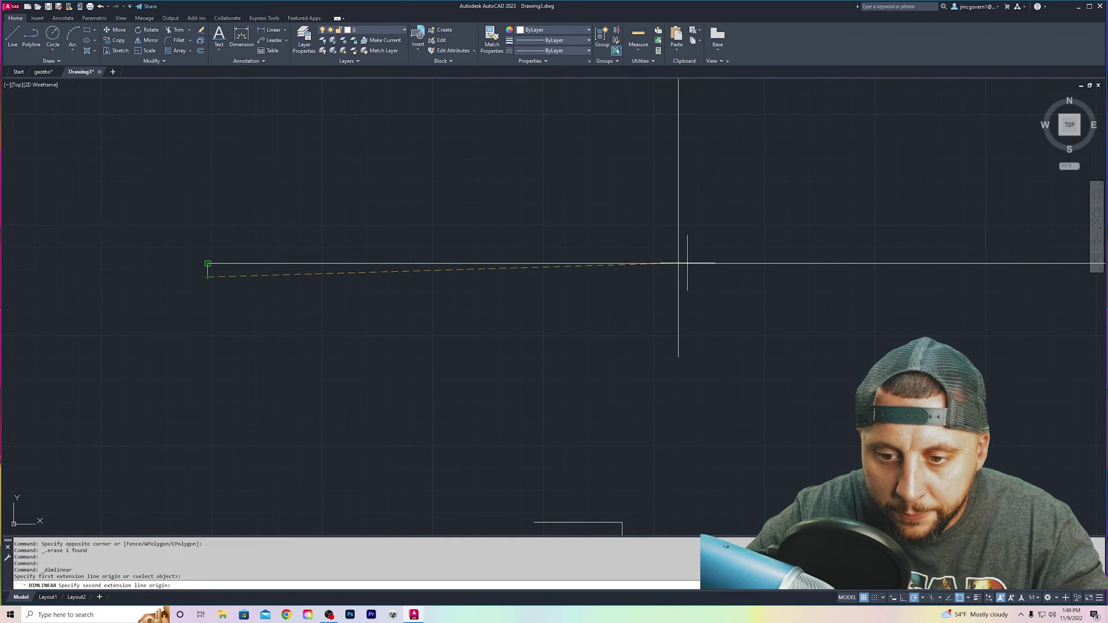
{"action": "left_click", "coordinate": [678, 264]}
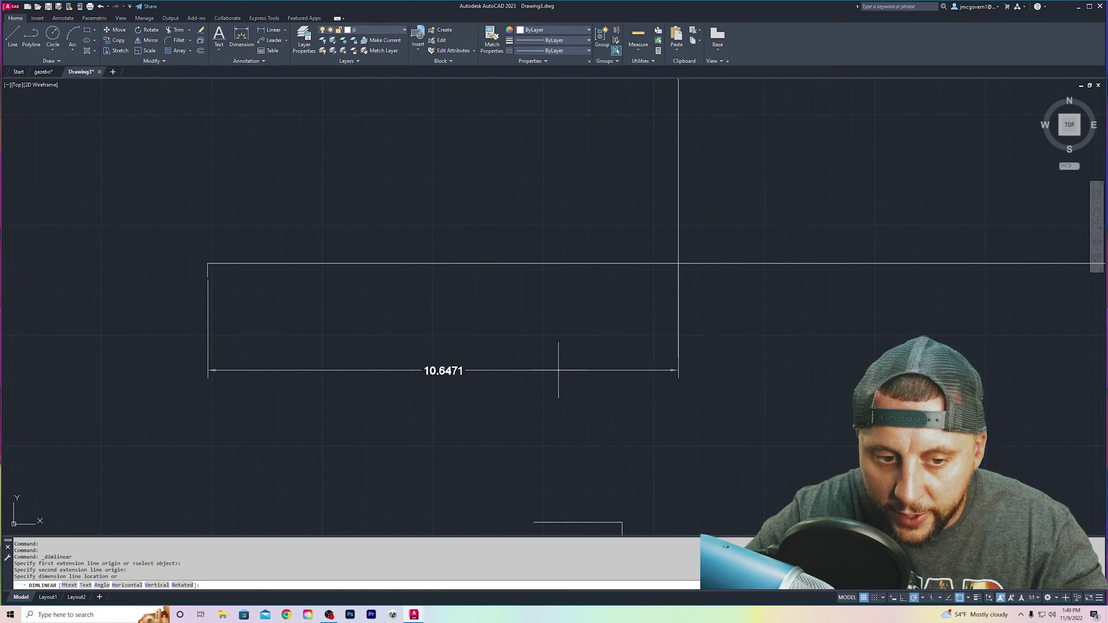
{"action": "key", "text": "Escape"}
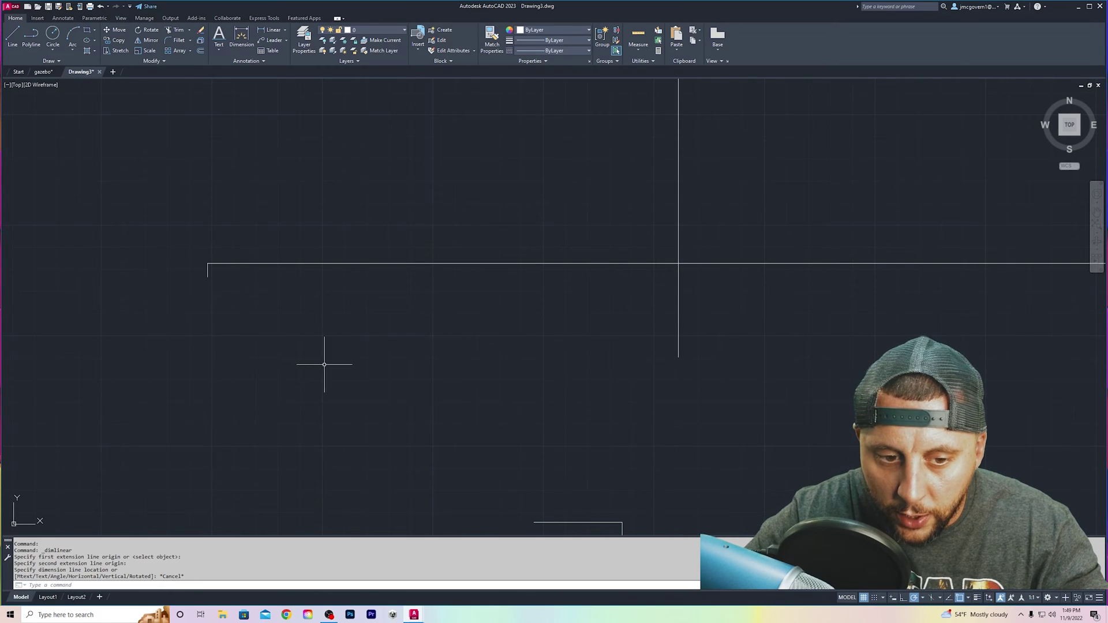
Try a linear dimension from the vertical line's lower endpoint to the far end of the long horizontal line.
{"action": "left_click", "coordinate": [271, 30]}
{"action": "scroll", "coordinate": [339, 183], "scroll_direction": "down", "scroll_amount": 5}
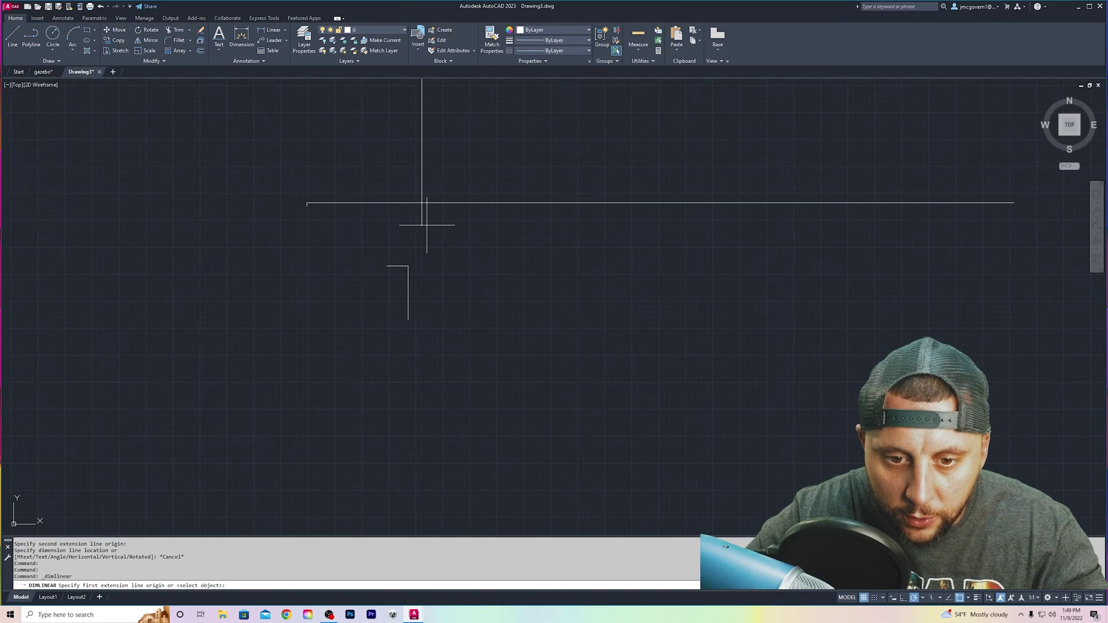
{"action": "left_click", "coordinate": [427, 225]}
{"action": "left_click", "coordinate": [1014, 202]}
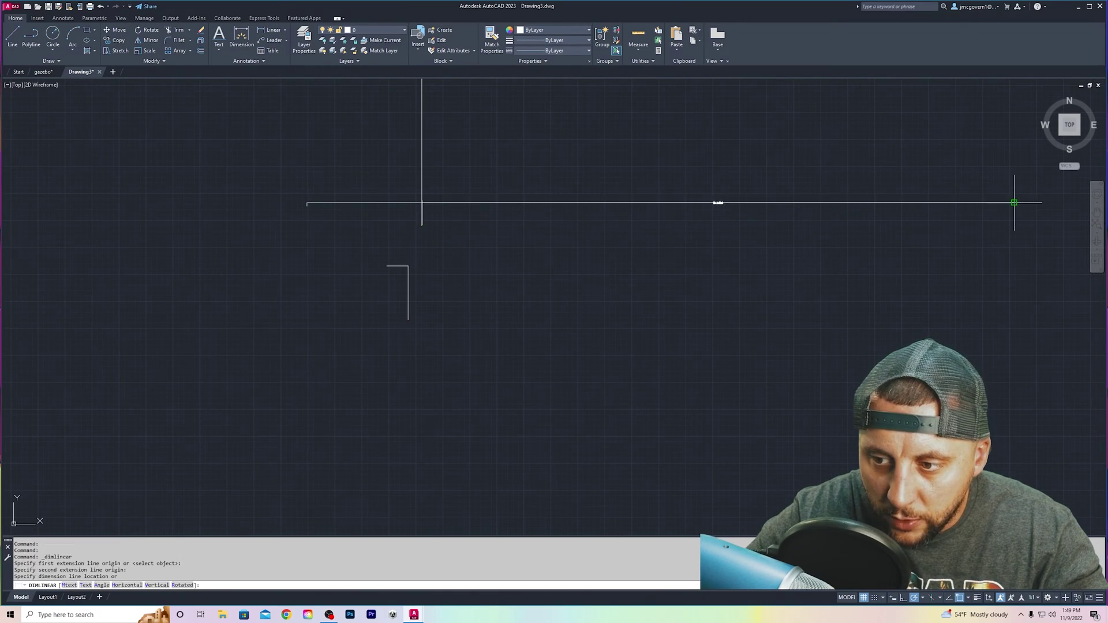
{"action": "scroll", "coordinate": [754, 293], "scroll_direction": "down", "scroll_amount": 2}
{"action": "middle_click_drag", "start_coordinate": [753, 293], "coordinate": [525, 305]}
{"action": "scroll", "coordinate": [726, 277], "scroll_direction": "up", "scroll_amount": 3}
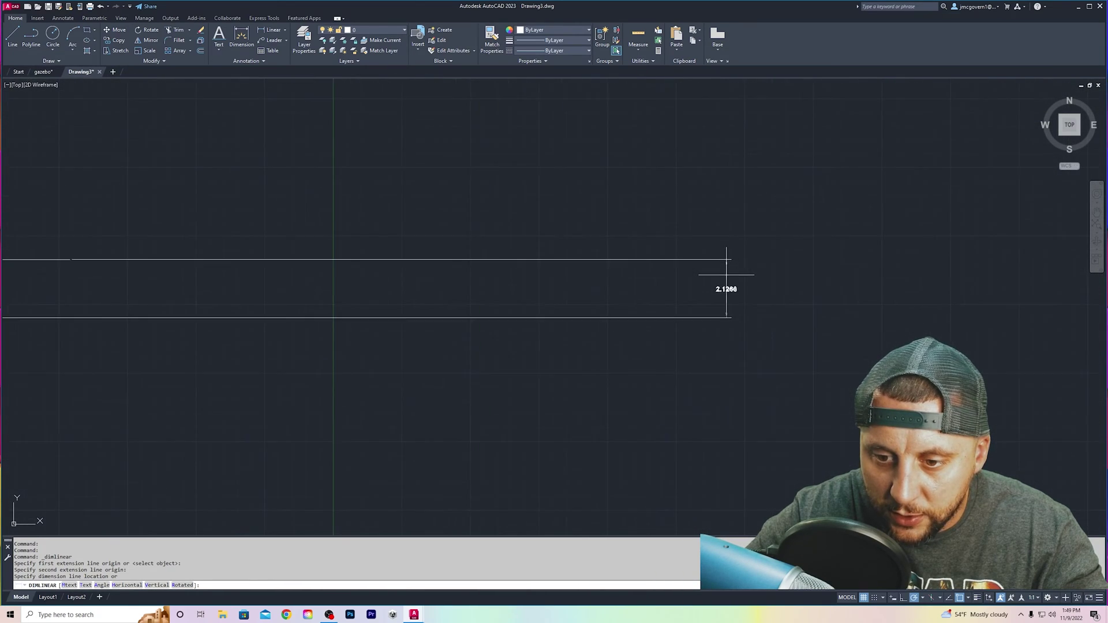
{"action": "scroll", "coordinate": [727, 278], "scroll_direction": "down", "scroll_amount": 5}
{"action": "key", "text": "Escape"}
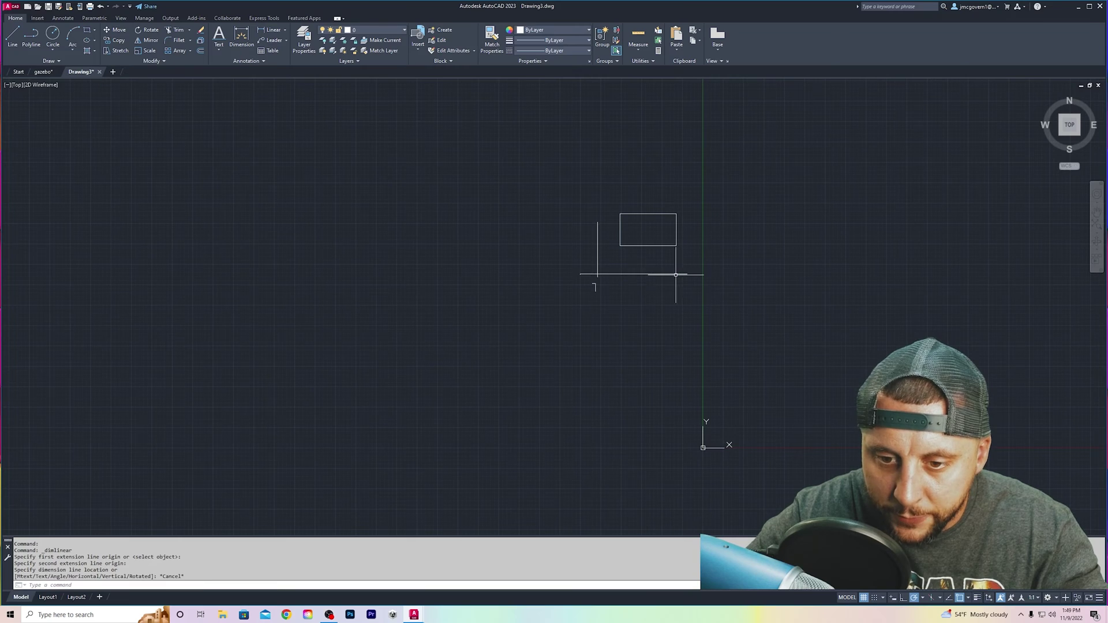
Place an aligned dimension from the vertical line's upper endpoint to the far end of the long horizontal line.
{"action": "middle_click_drag", "start_coordinate": [675, 277], "coordinate": [517, 320]}
{"action": "scroll", "coordinate": [490, 310], "scroll_direction": "up", "scroll_amount": 8}
{"action": "scroll", "coordinate": [461, 380], "scroll_direction": "down", "scroll_amount": 2}
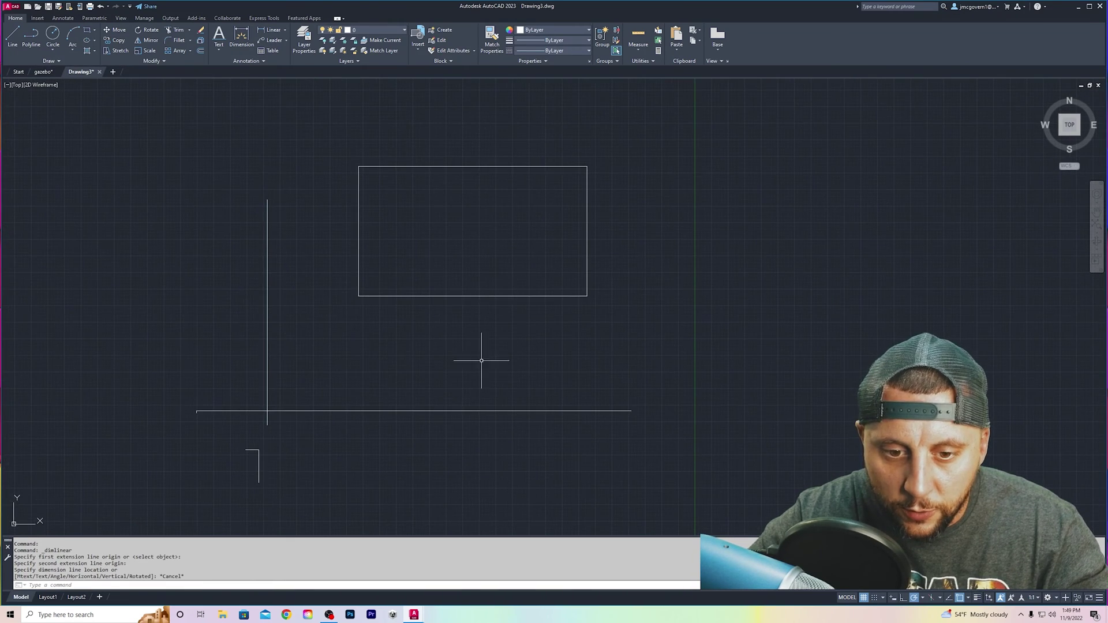
{"action": "left_click", "coordinate": [285, 30]}
{"action": "left_click", "coordinate": [282, 61]}
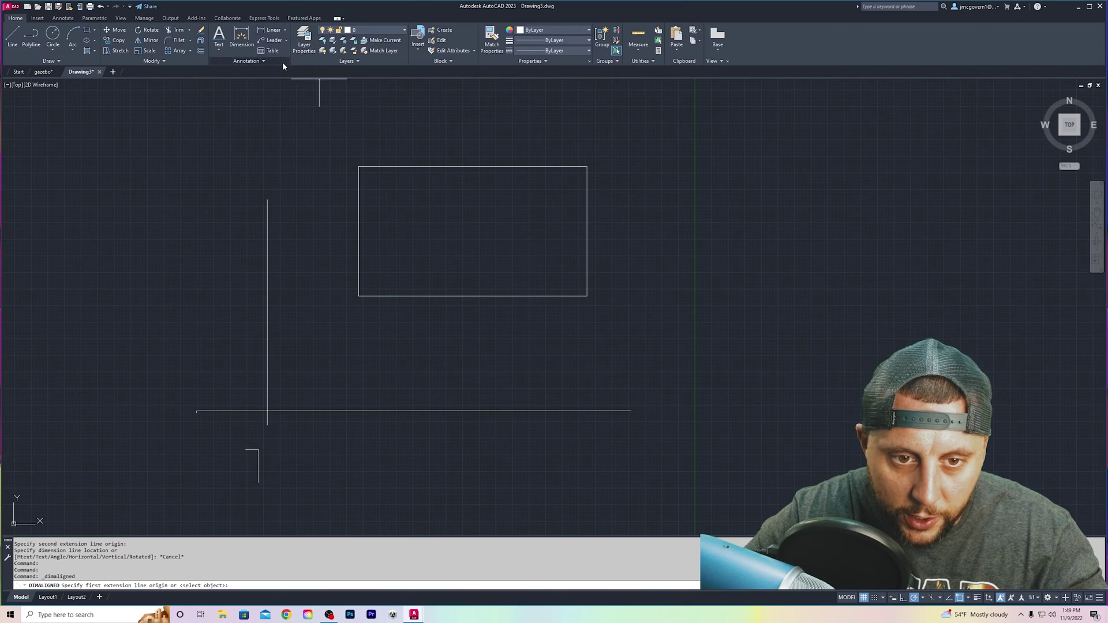
{"action": "left_click", "coordinate": [267, 199]}
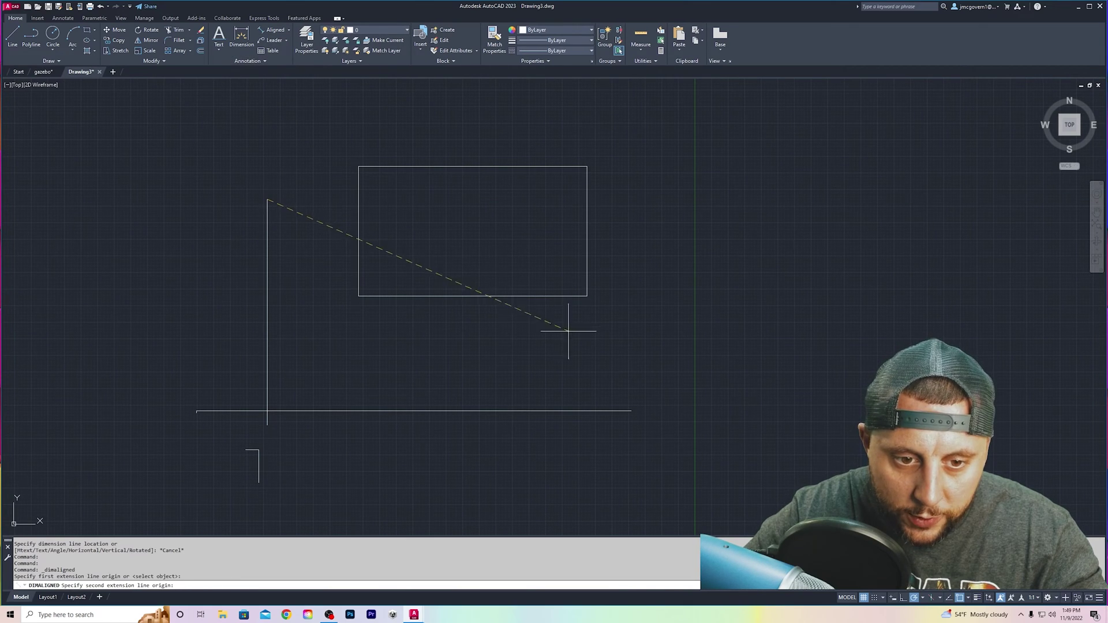
{"action": "left_click", "coordinate": [632, 411]}
{"action": "left_click", "coordinate": [653, 330]}
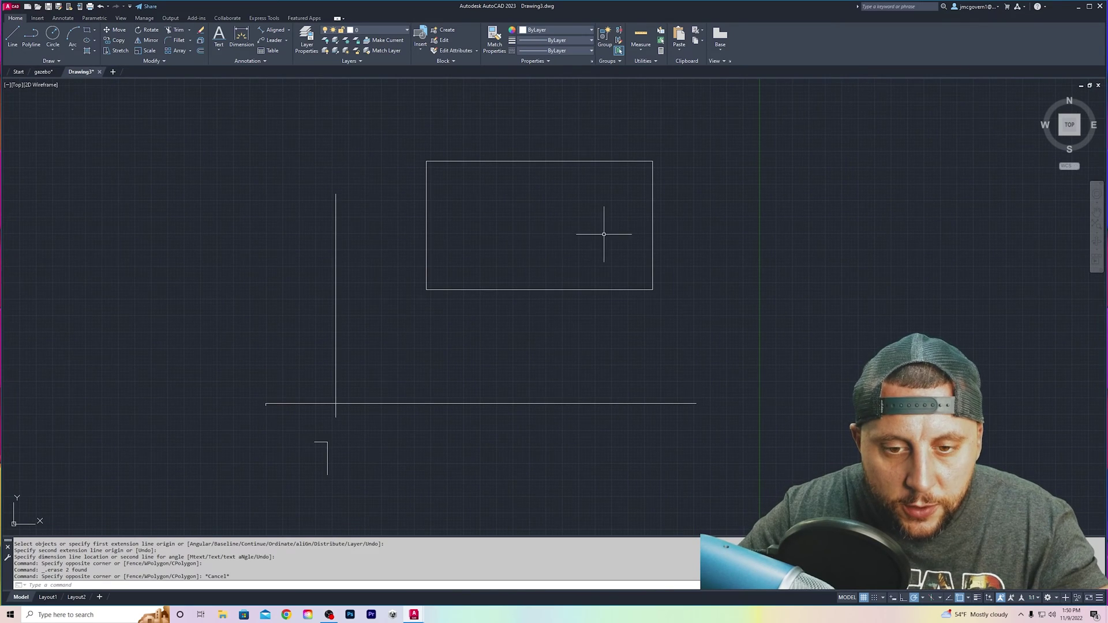
Add a linear dimension to the rectangle's right side, with the dimension line outside the rectangle.
{"action": "scroll", "coordinate": [607, 237], "scroll_direction": "up", "scroll_amount": 4}
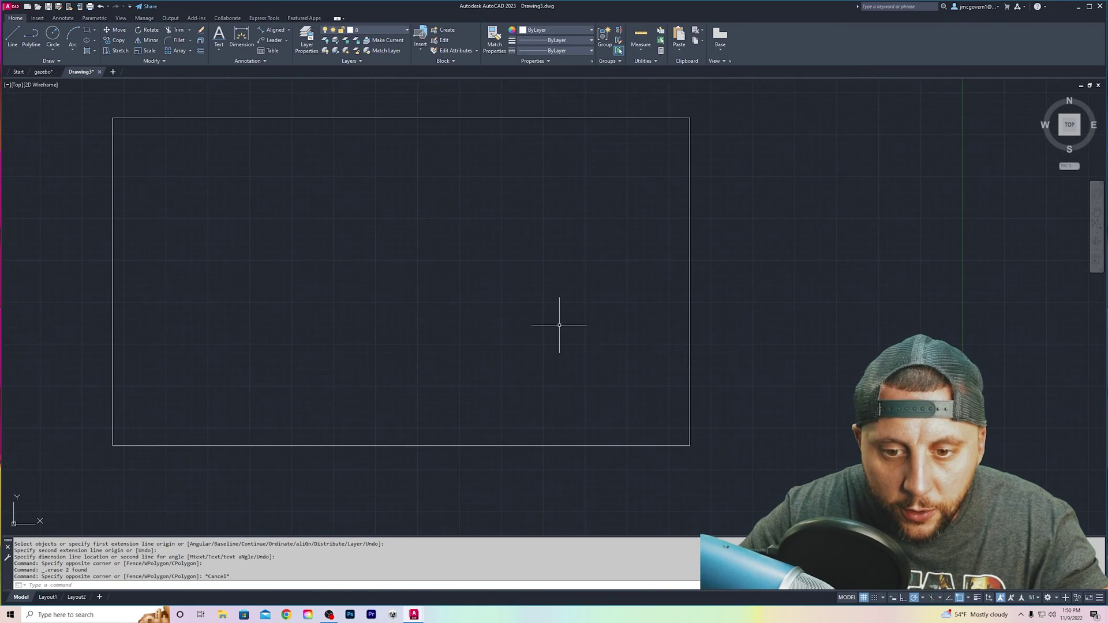
{"action": "scroll", "coordinate": [559, 325], "scroll_direction": "down", "scroll_amount": 2}
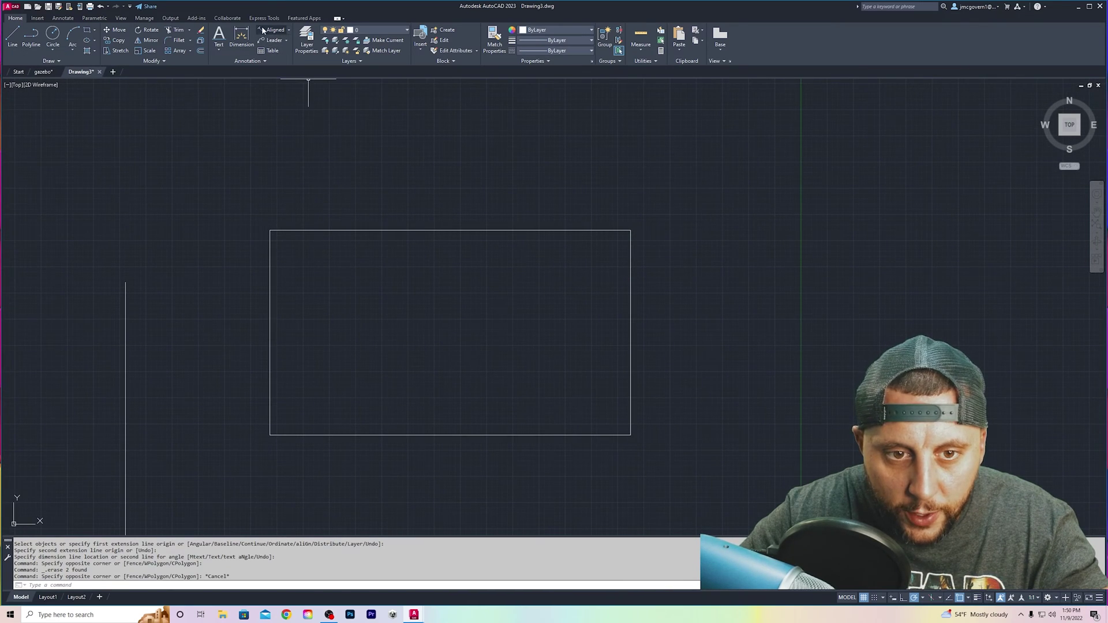
{"action": "left_click", "coordinate": [288, 30]}
{"action": "left_click", "coordinate": [282, 45]}
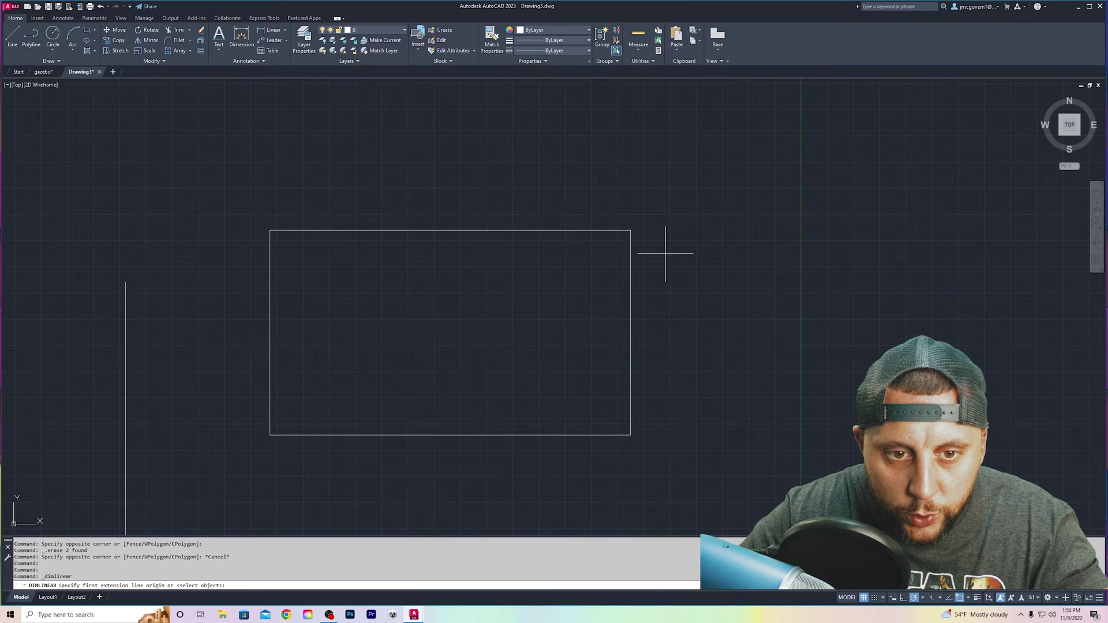
{"action": "left_click", "coordinate": [631, 230]}
{"action": "left_click", "coordinate": [631, 435]}
{"action": "left_click", "coordinate": [672, 333]}
{"action": "key", "text": "Escape"}
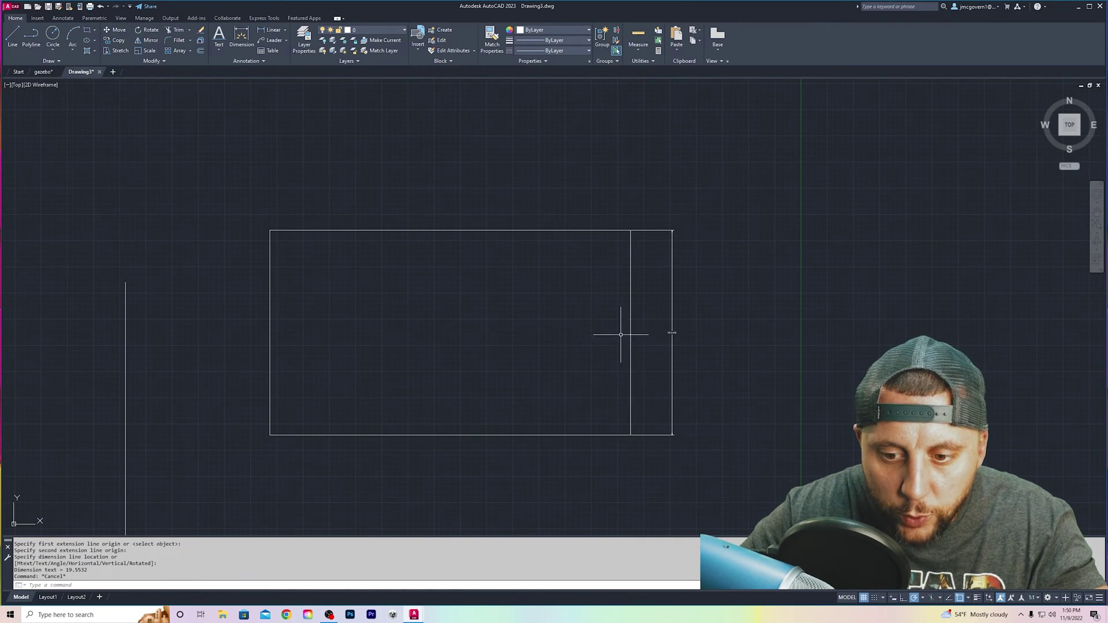
Add a linear dimension across the rectangle's top edge, with the dimension line inside the rectangle.
{"action": "key", "text": "Return"}
{"action": "left_click", "coordinate": [631, 231]}
{"action": "left_click", "coordinate": [276, 231]}
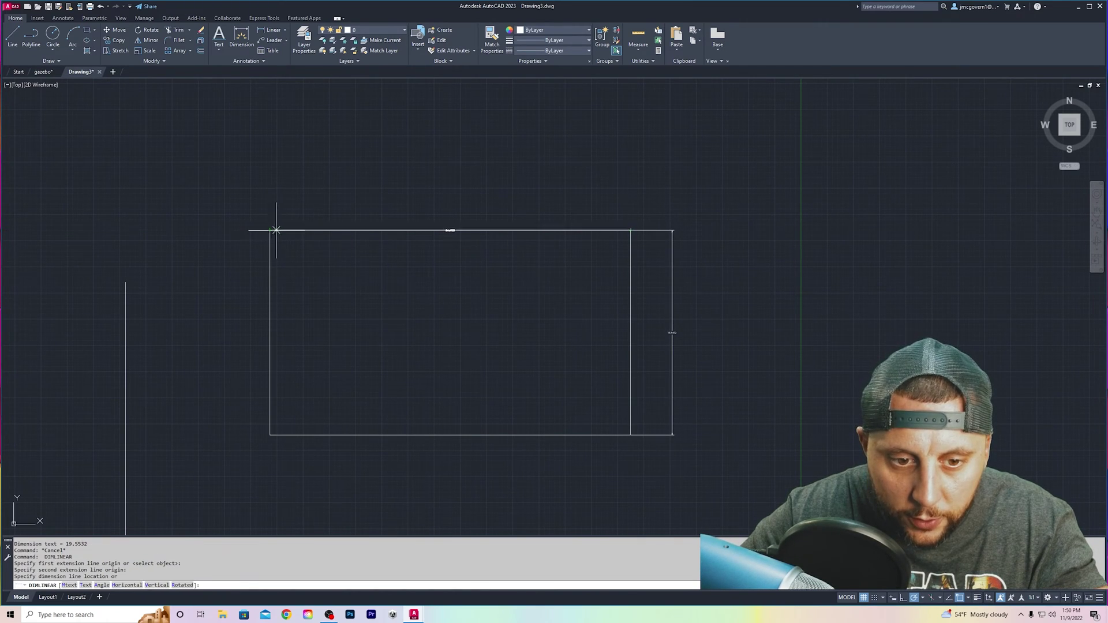
{"action": "left_click", "coordinate": [315, 284]}
{"action": "key", "text": "Return"}
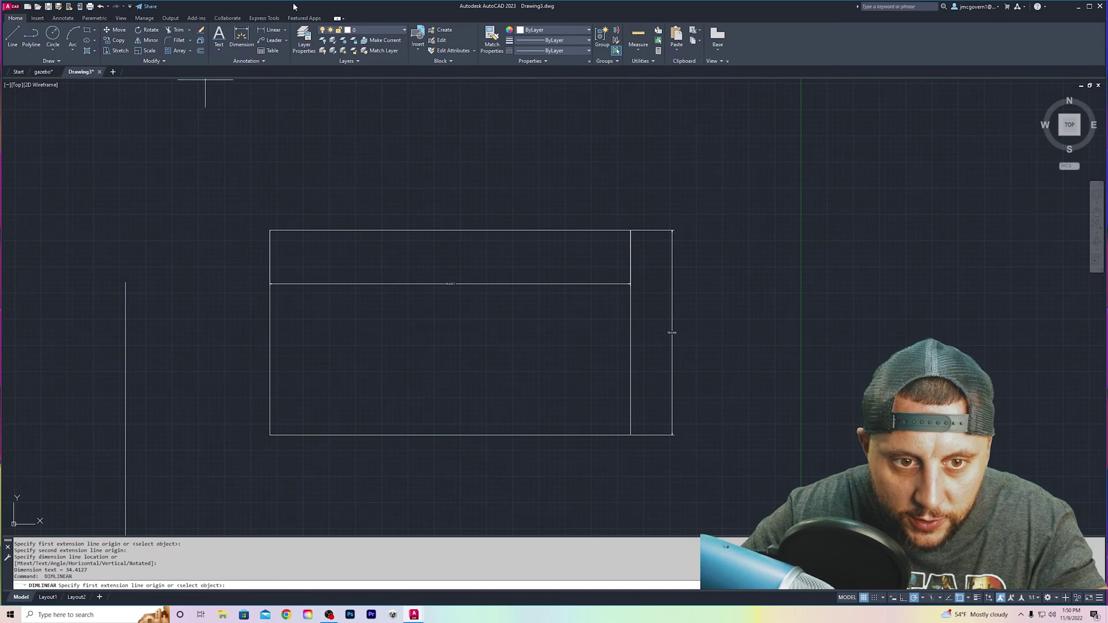
Add an aligned dimension along the rectangle's diagonal, from its lower-left corner to its upper-right corner.
{"action": "left_click", "coordinate": [285, 33]}
{"action": "left_click", "coordinate": [277, 80]}
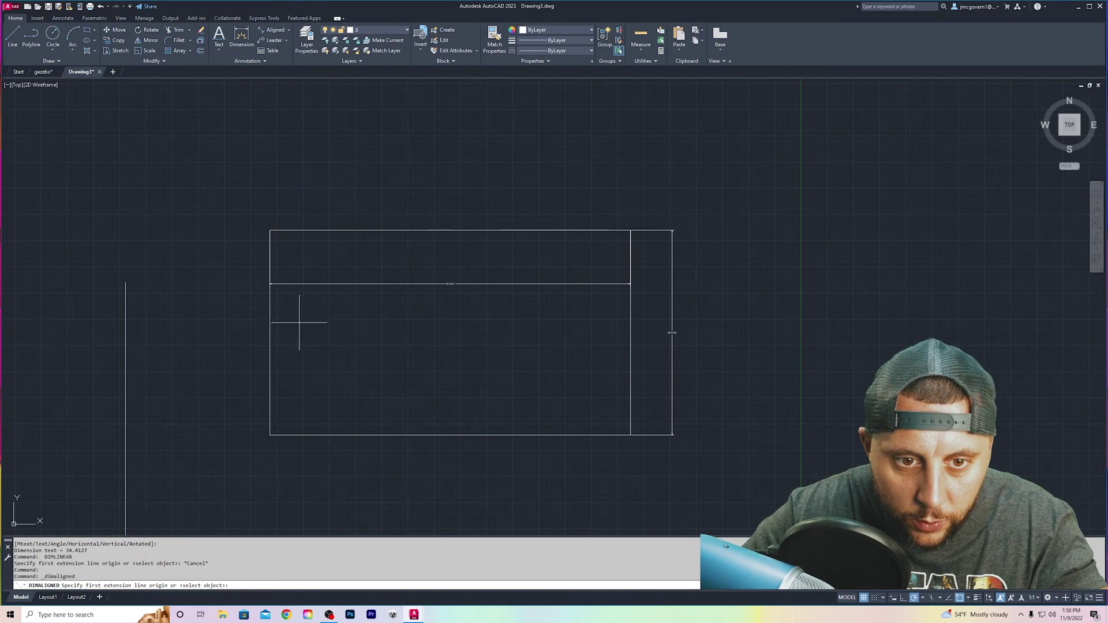
{"action": "left_click", "coordinate": [269, 435]}
{"action": "key", "text": "Escape"}
{"action": "key", "text": "Return"}
{"action": "left_click", "coordinate": [269, 434]}
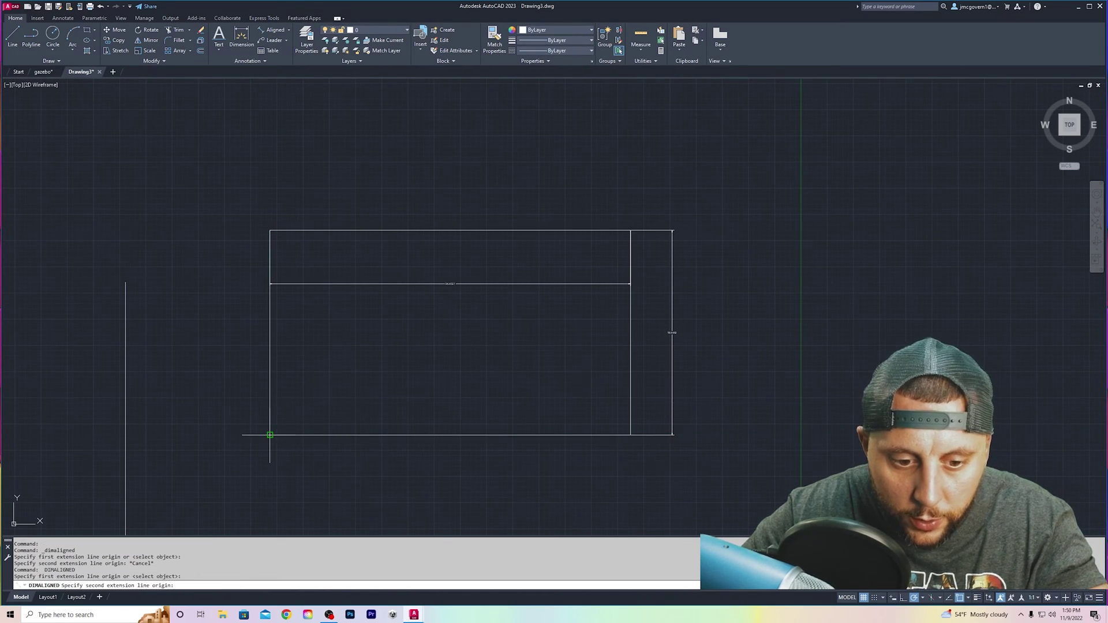
{"action": "left_click", "coordinate": [631, 230]}
{"action": "left_click", "coordinate": [565, 314]}
{"action": "key", "text": "Escape"}
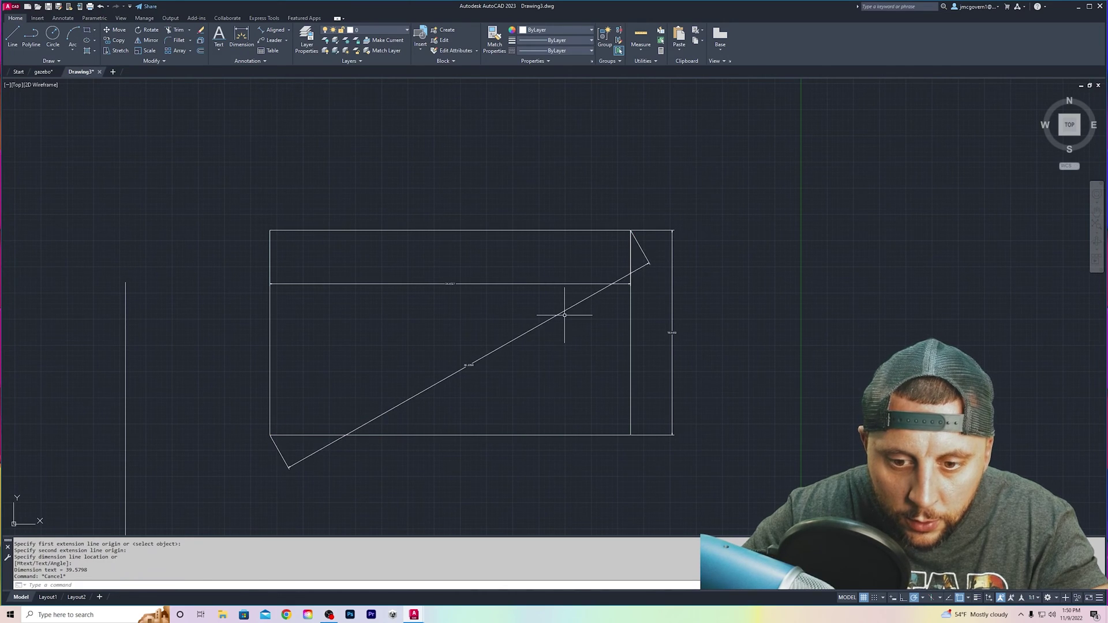
Turn on the display of lineweights in the drawing.
{"action": "scroll", "coordinate": [564, 314], "scroll_direction": "down", "scroll_amount": 2}
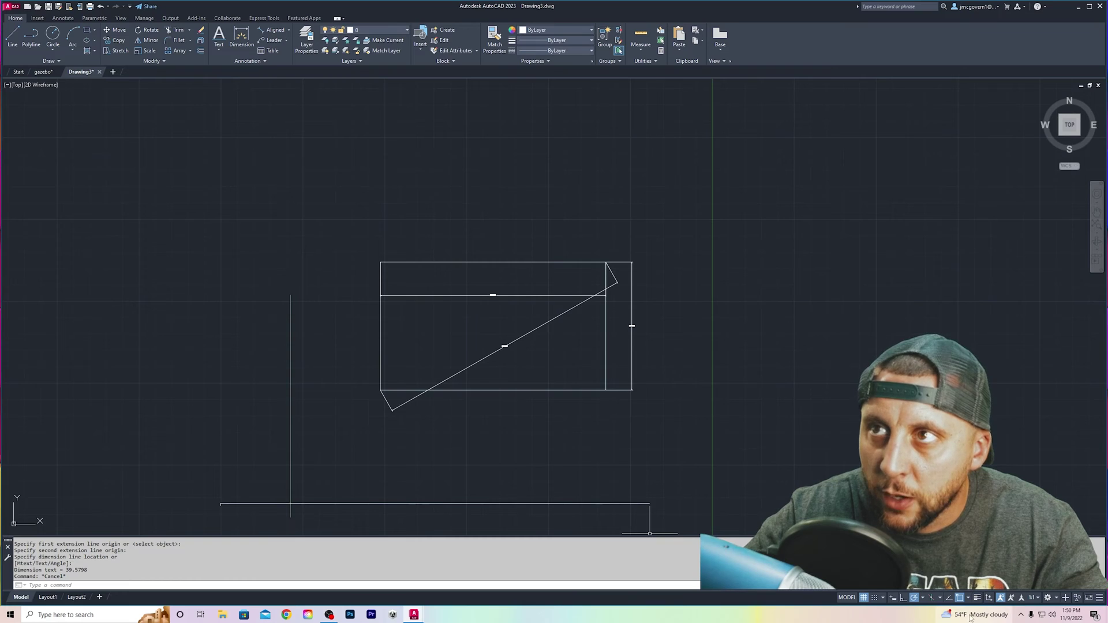
{"action": "left_click", "coordinate": [977, 598]}
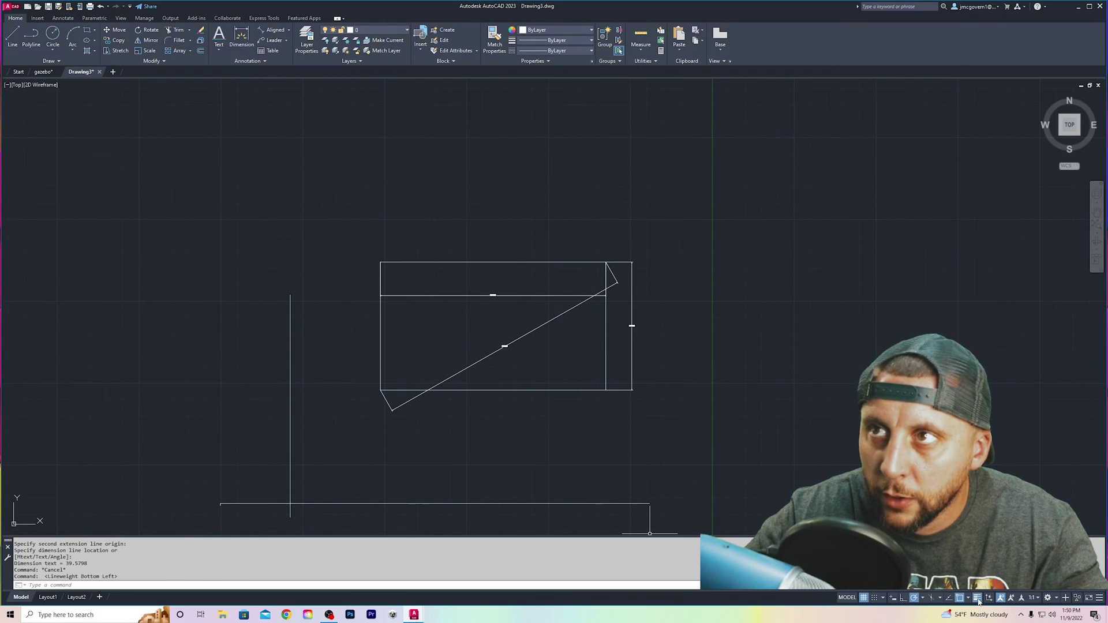
{"action": "left_click", "coordinate": [404, 371]}
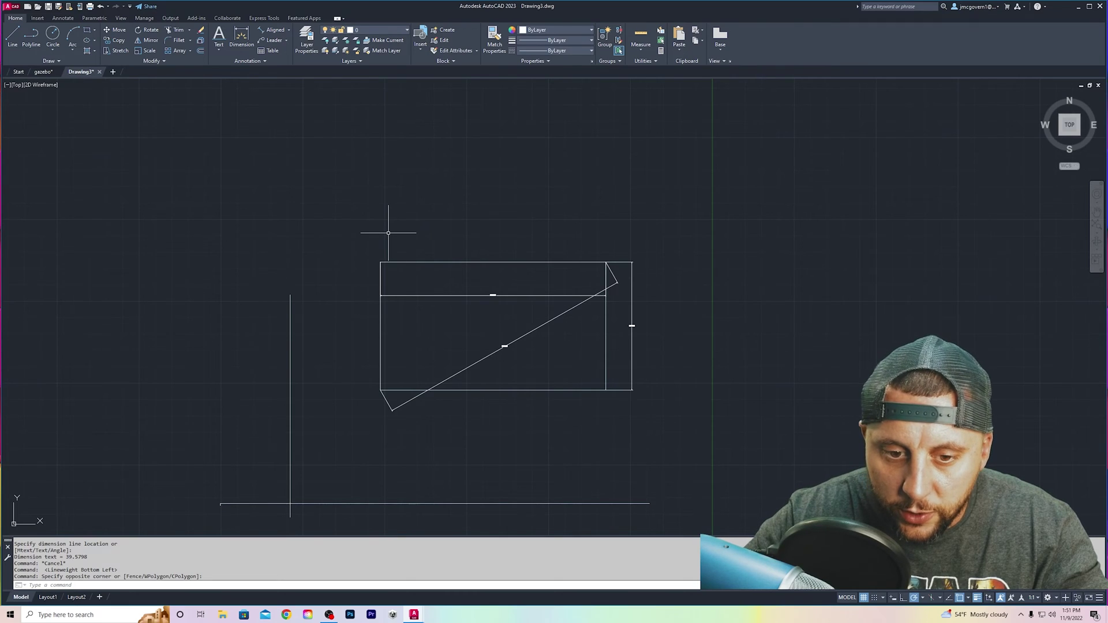
Set the lineweight of the rectangle alone to 1.00 mm, excluding its three dimensions from the selection.
{"action": "left_click", "coordinate": [325, 210]}
{"action": "left_click", "coordinate": [709, 452]}
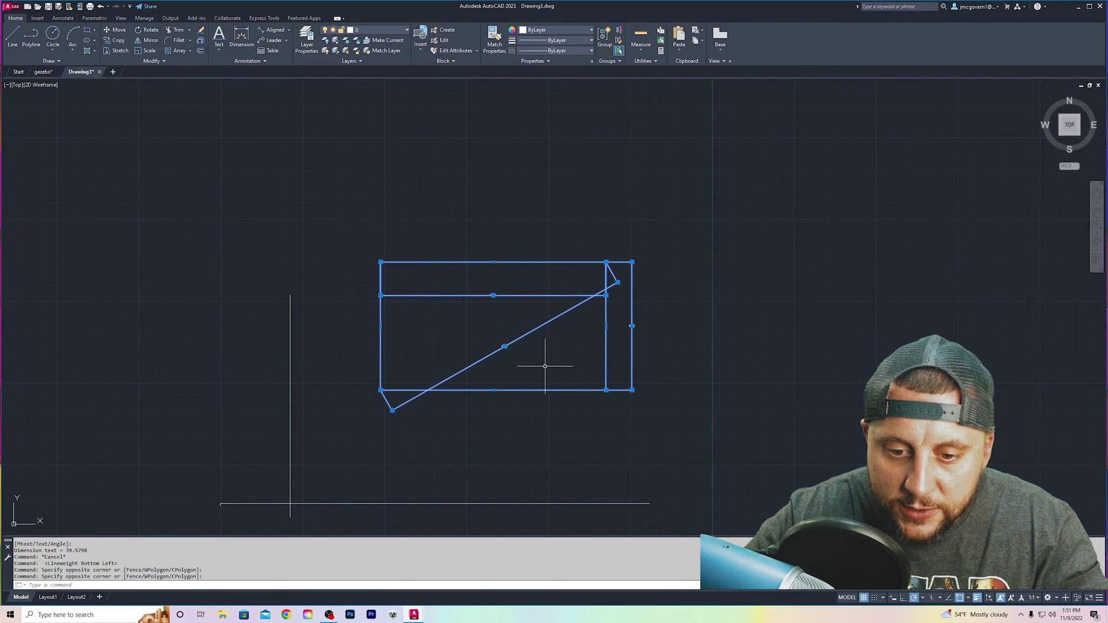
{"action": "left_click", "coordinate": [517, 339], "text": "shift"}
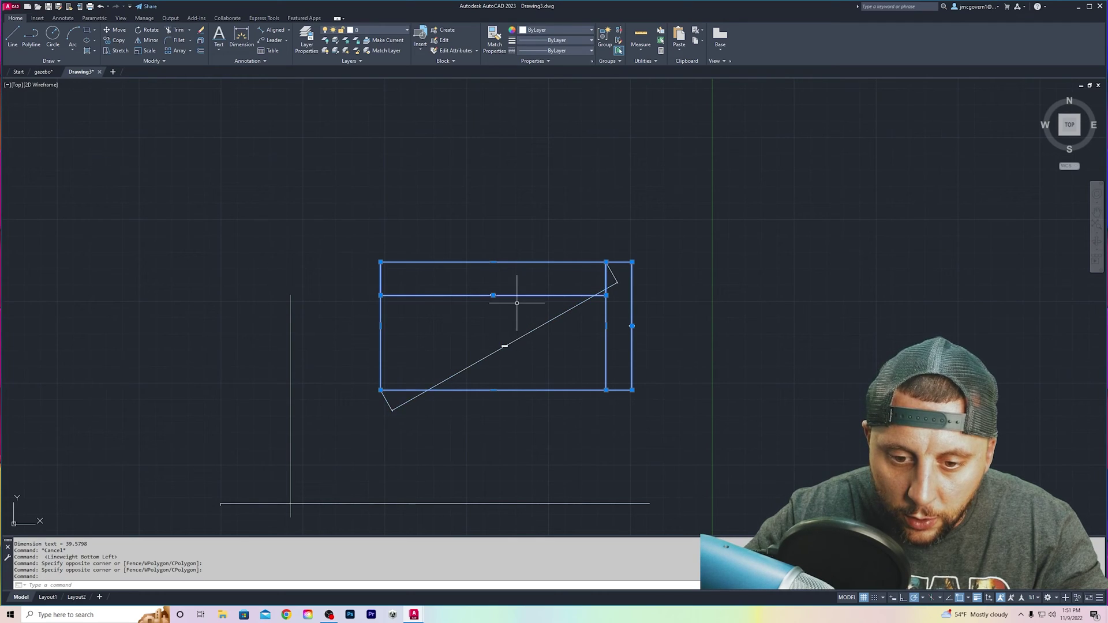
{"action": "left_click", "coordinate": [519, 296], "text": "shift"}
{"action": "left_click", "coordinate": [632, 338], "text": "shift"}
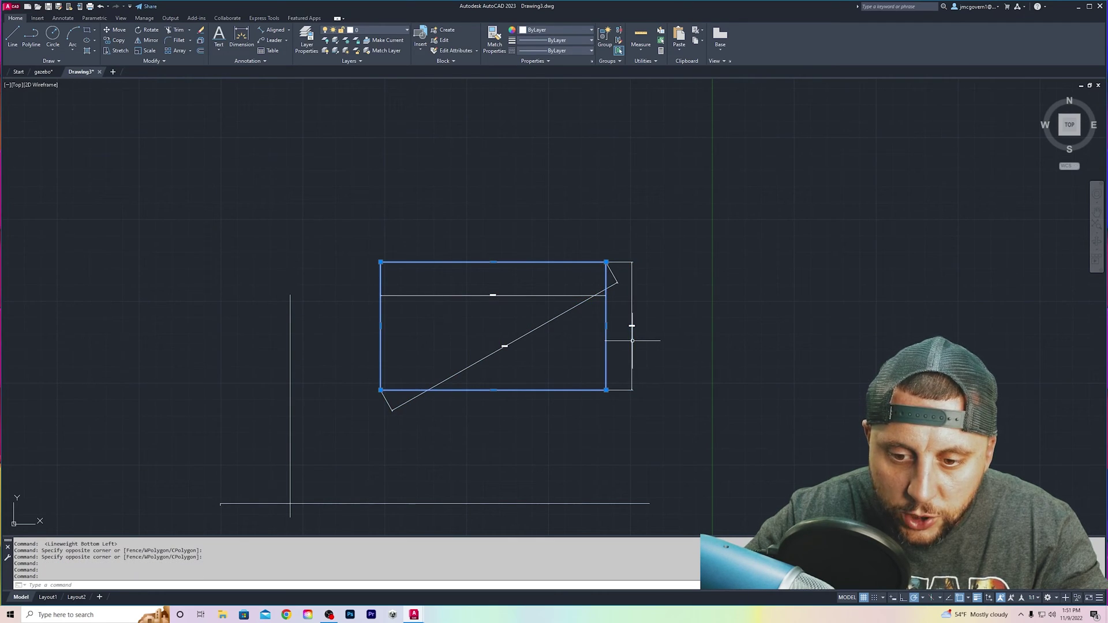
{"action": "left_click", "coordinate": [558, 42]}
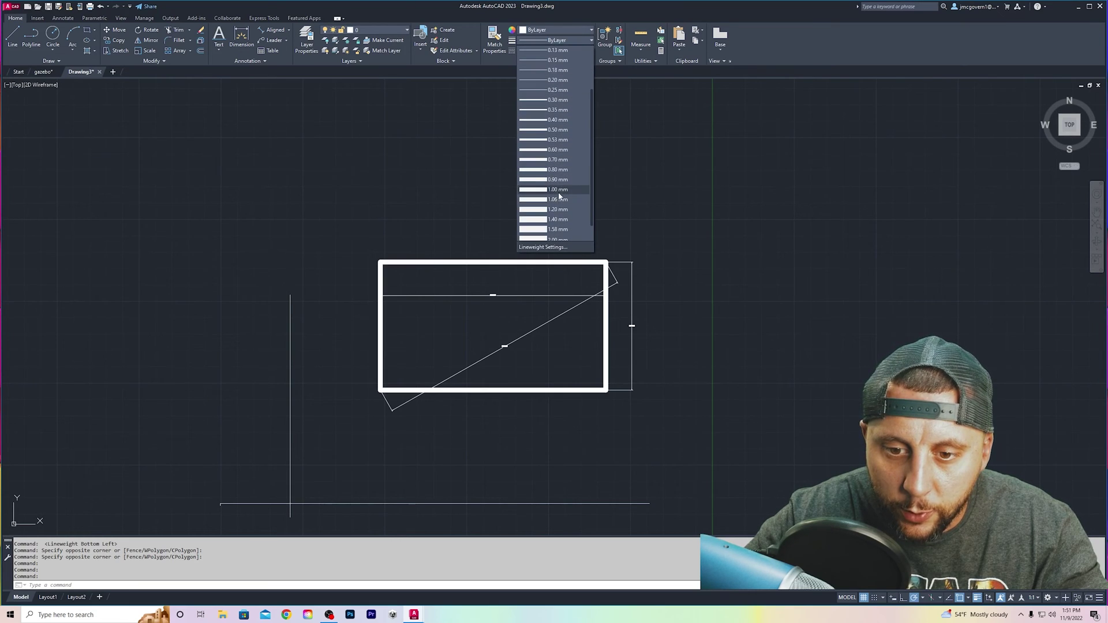
{"action": "left_click", "coordinate": [560, 196]}
{"action": "key", "text": "Escape"}
{"action": "scroll", "coordinate": [523, 305], "scroll_direction": "up", "scroll_amount": 4}
{"action": "scroll", "coordinate": [523, 303], "scroll_direction": "down", "scroll_amount": 4}
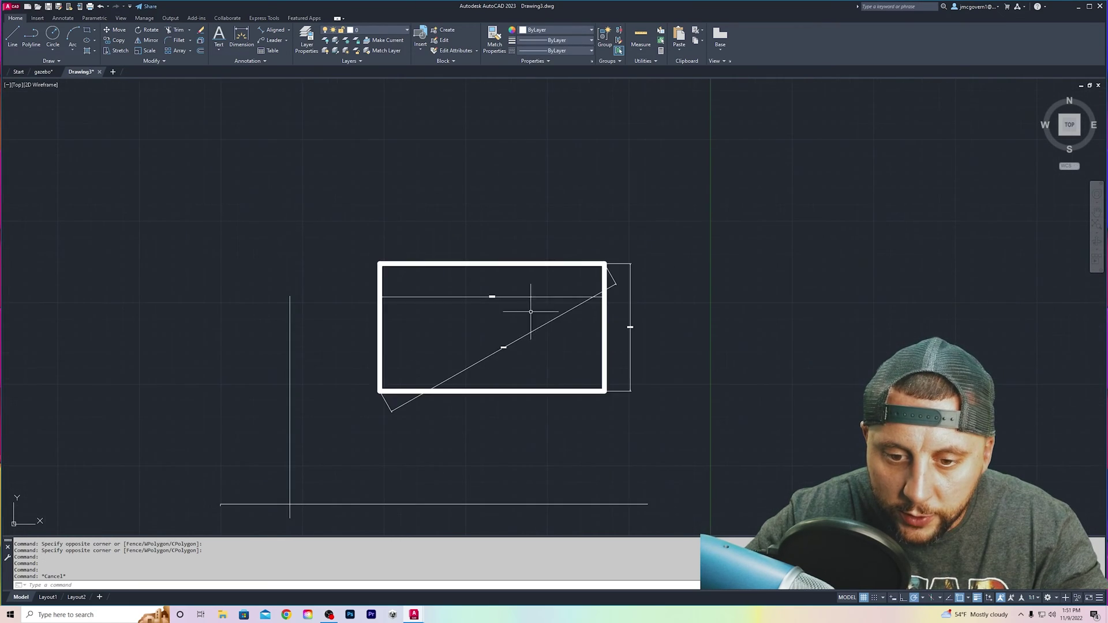
Erase the horizontal, diagonal and vertical dimensions from the rectangle.
{"action": "scroll", "coordinate": [540, 325], "scroll_direction": "up", "scroll_amount": 2}
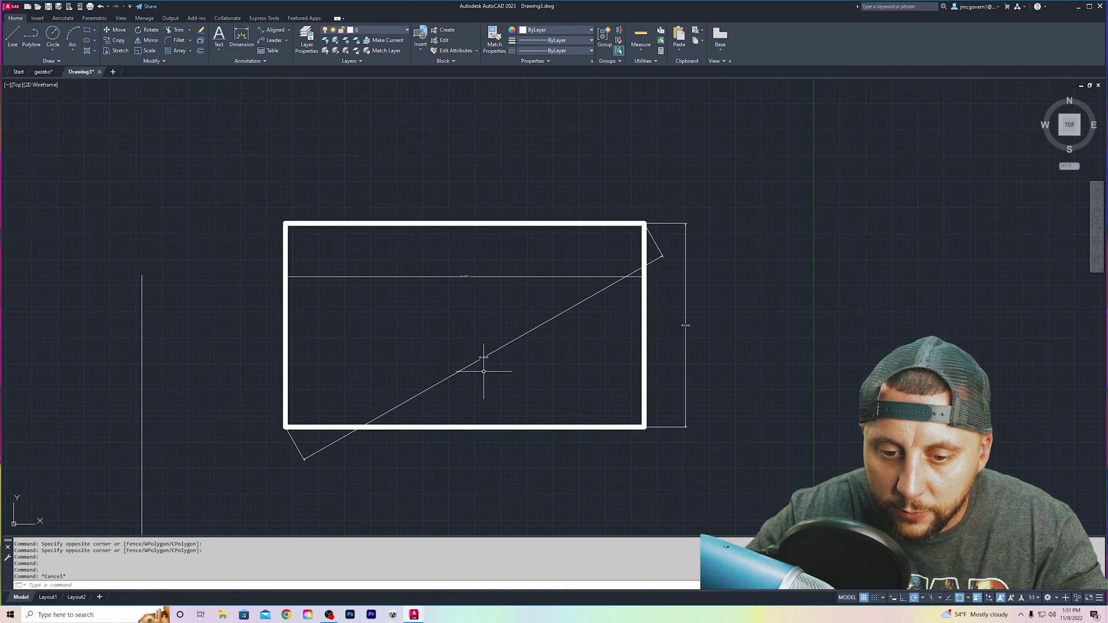
{"action": "left_click", "coordinate": [515, 262]}
{"action": "left_click", "coordinate": [445, 370]}
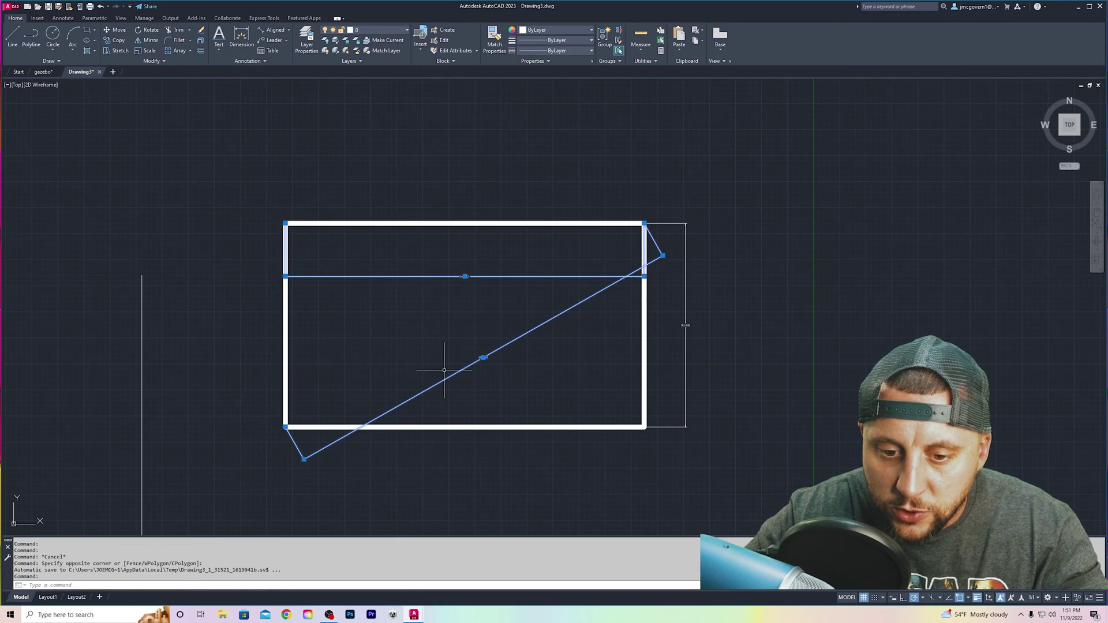
{"action": "key", "text": "Delete"}
{"action": "left_click", "coordinate": [701, 317]}
{"action": "left_click", "coordinate": [680, 365]}
{"action": "key", "text": "Delete"}
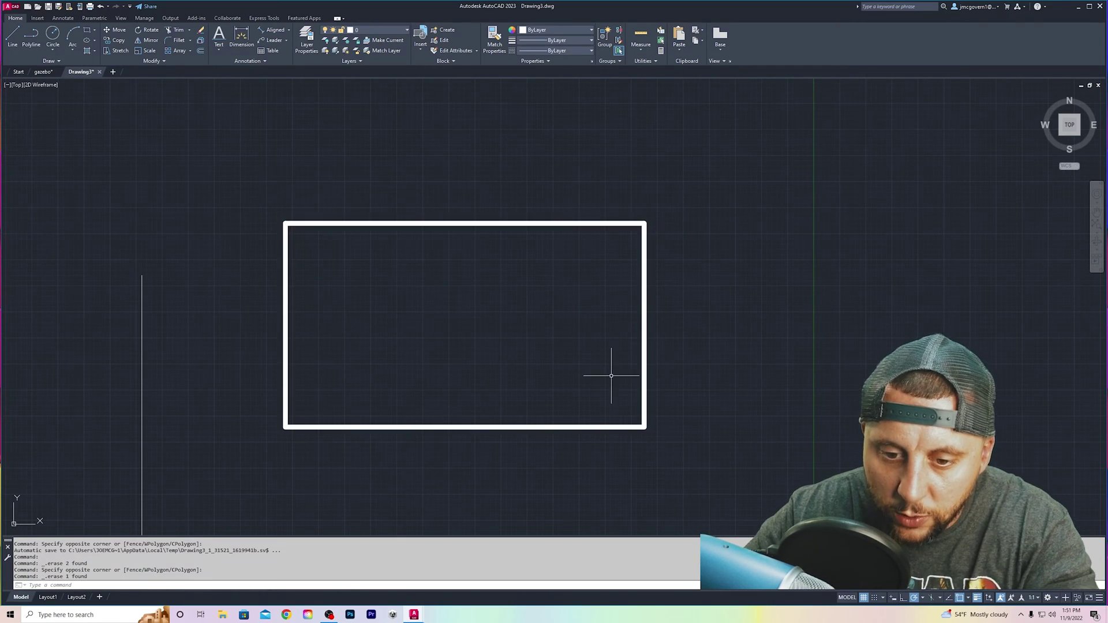
Add an aligned dimension from the rectangle's lower-left corner to its upper-right corner, and erase it again.
{"action": "left_click", "coordinate": [271, 30]}
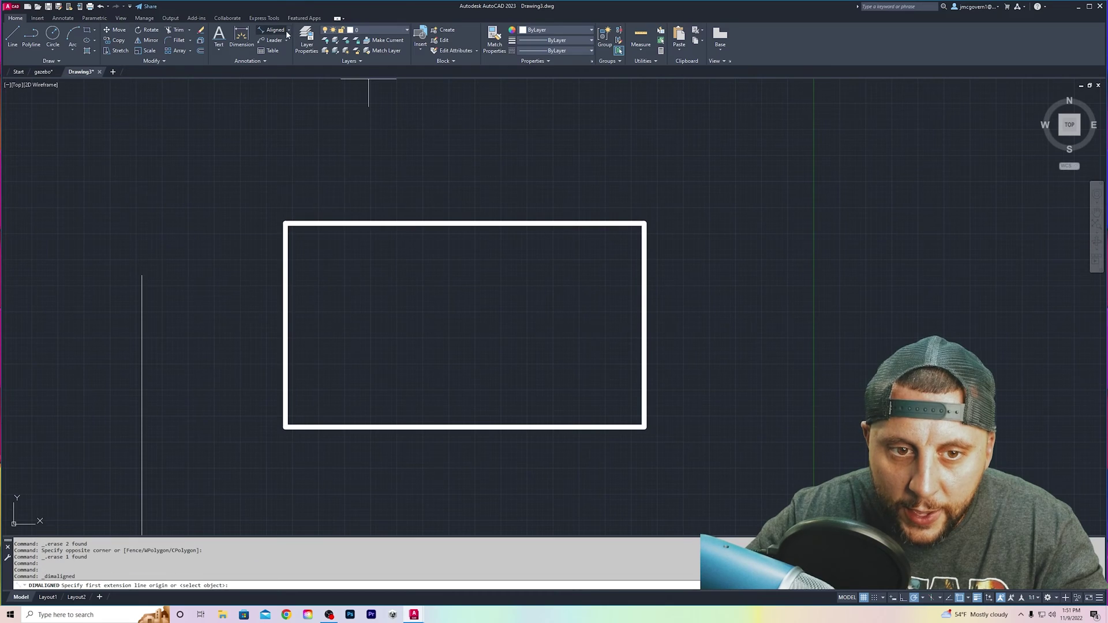
{"action": "left_click", "coordinate": [271, 29]}
{"action": "left_click", "coordinate": [288, 425]}
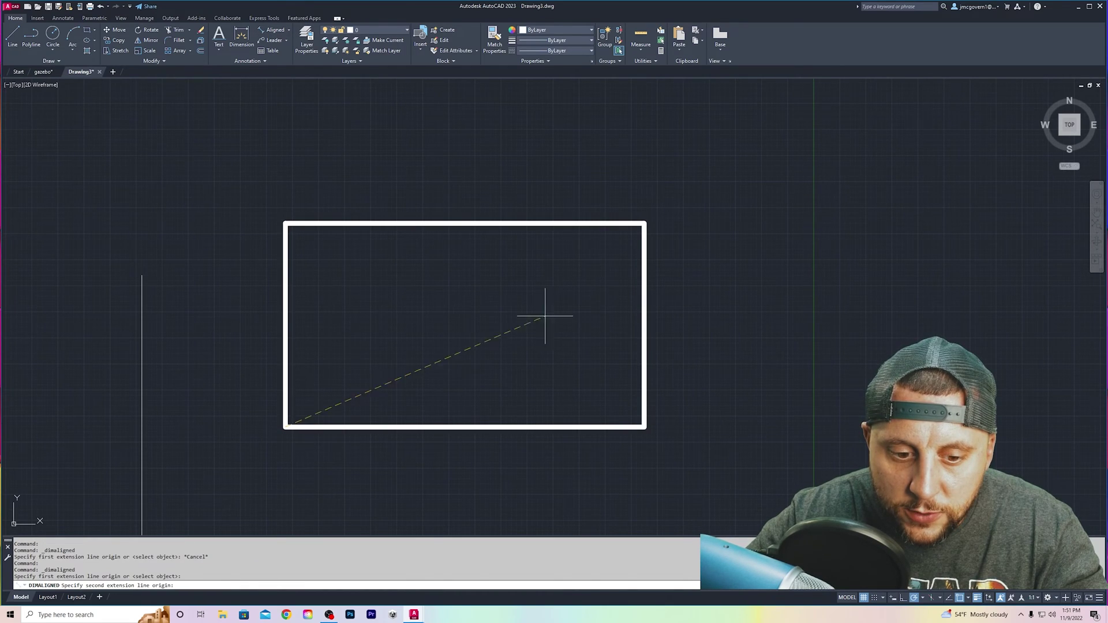
{"action": "left_click", "coordinate": [644, 223]}
{"action": "left_click", "coordinate": [554, 262]}
{"action": "left_click", "coordinate": [483, 340]}
{"action": "left_click", "coordinate": [651, 426]}
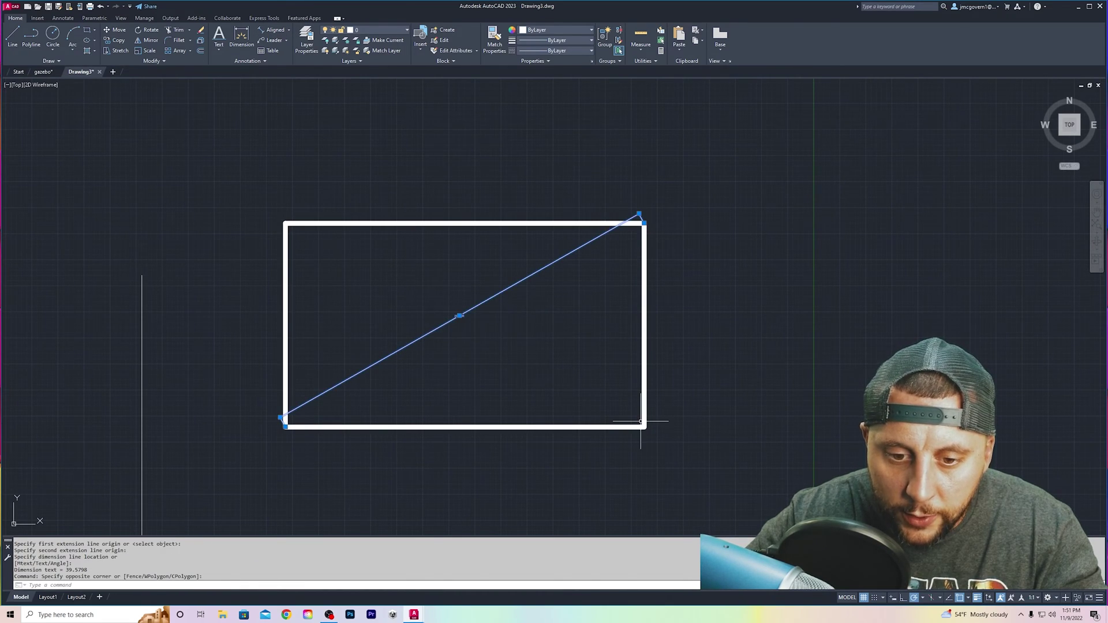
{"action": "key", "text": "Delete"}
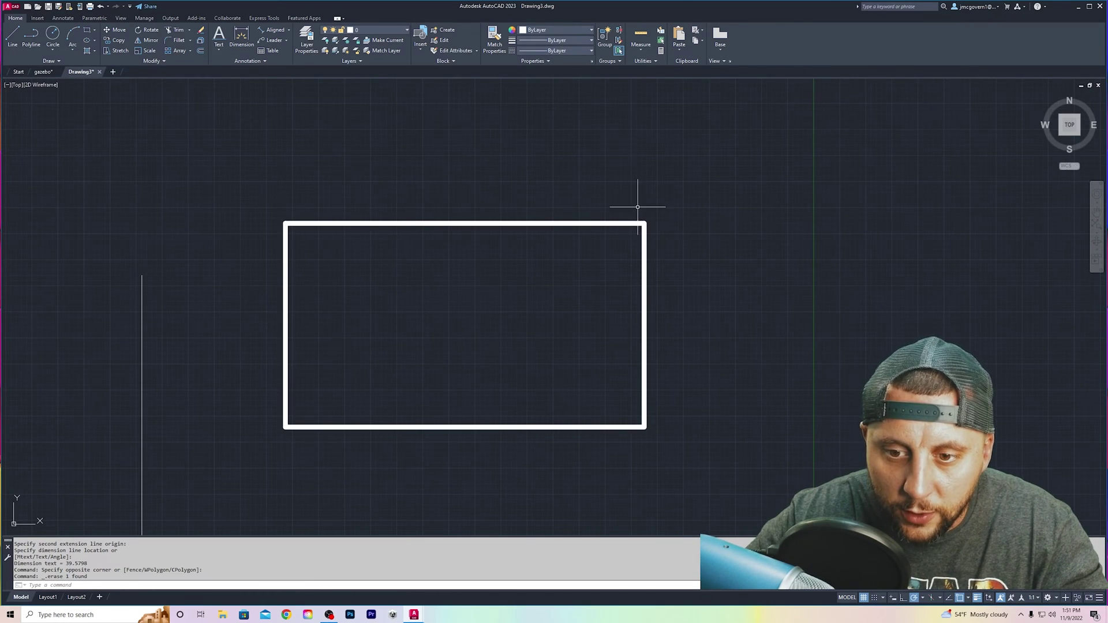
Set the current lineweight to 1.00 mm and draw an open zigzag of five line segments beside the rectangle's right edge.
{"action": "middle_click_drag", "start_coordinate": [638, 207], "coordinate": [496, 164]}
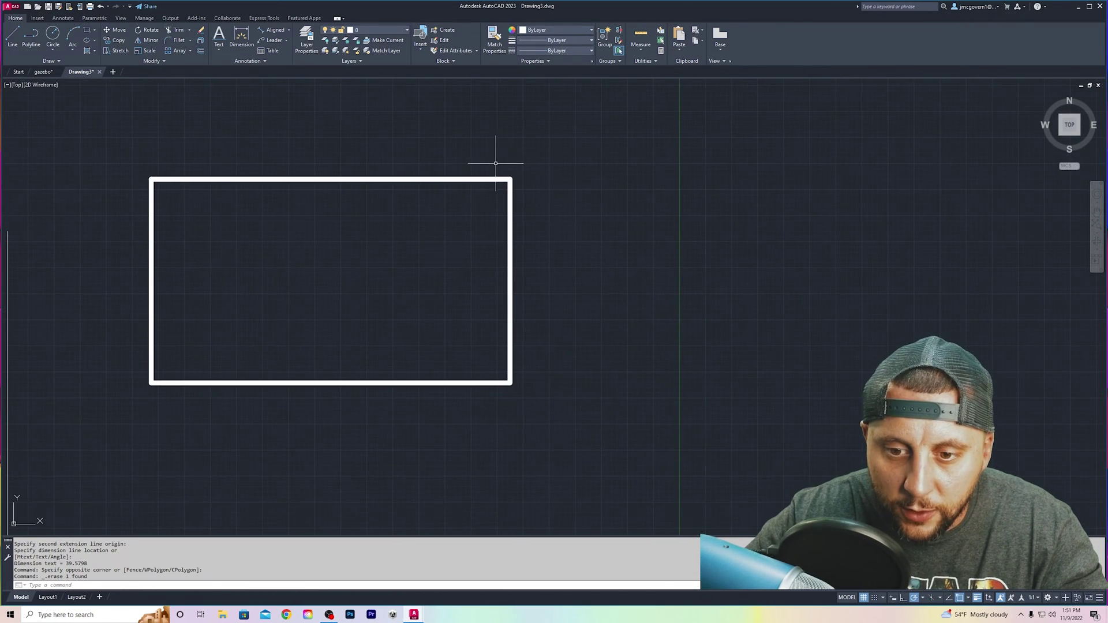
{"action": "left_click", "coordinate": [538, 39]}
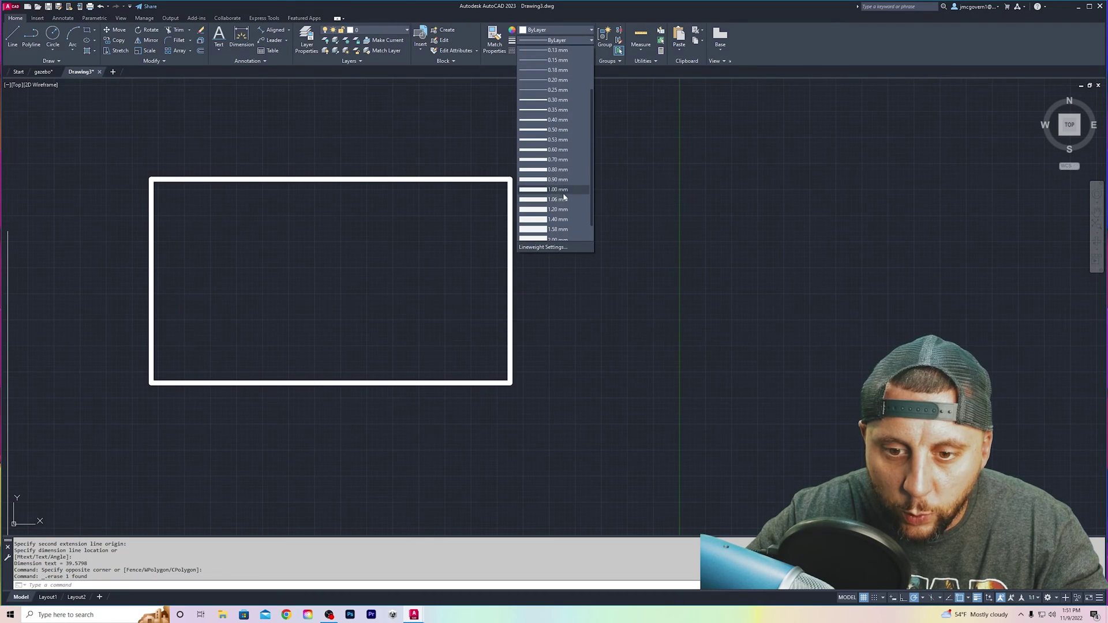
{"action": "left_click", "coordinate": [560, 189]}
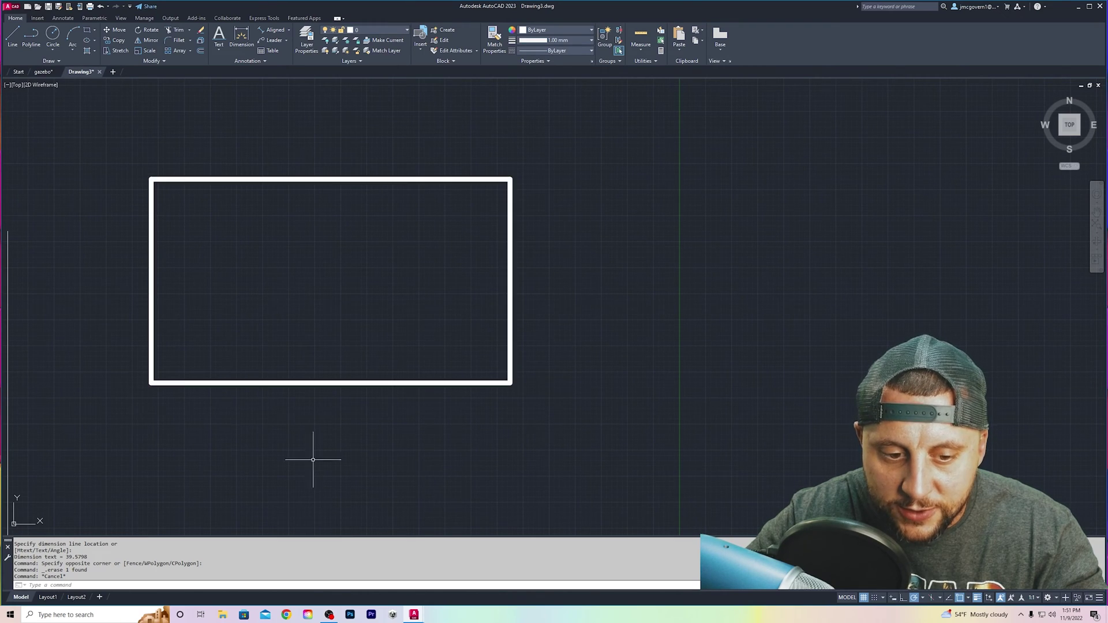
{"action": "left_click", "coordinate": [12, 36]}
{"action": "left_click", "coordinate": [525, 277]}
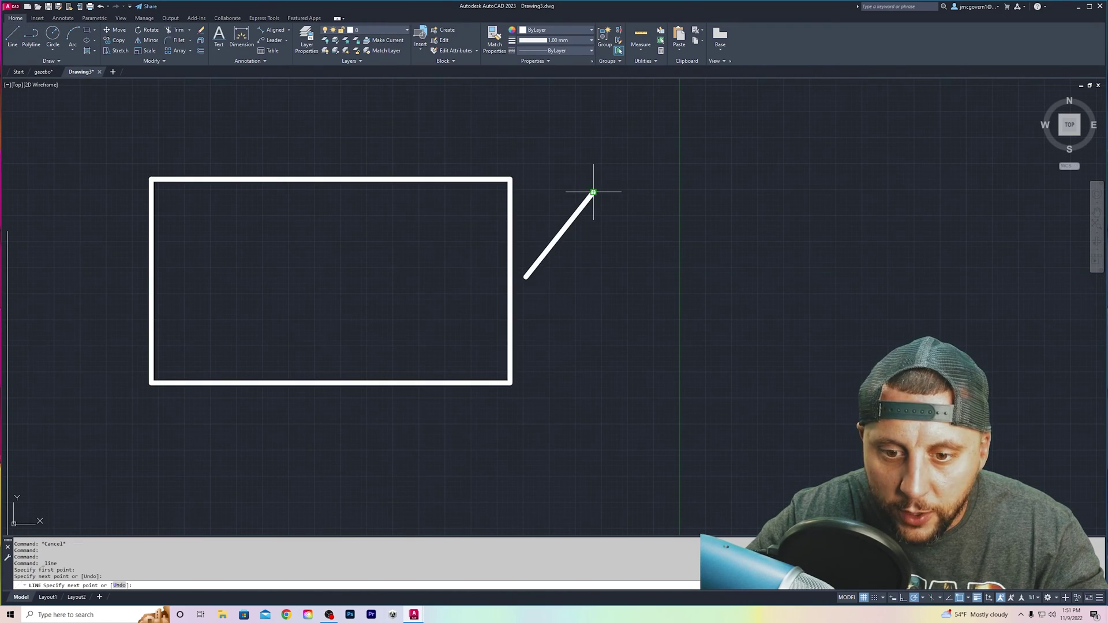
{"action": "left_click", "coordinate": [594, 192]}
{"action": "left_click", "coordinate": [657, 230]}
{"action": "left_click", "coordinate": [553, 331]}
{"action": "left_click", "coordinate": [624, 390]}
{"action": "left_click", "coordinate": [697, 268]}
{"action": "key", "text": "Escape"}
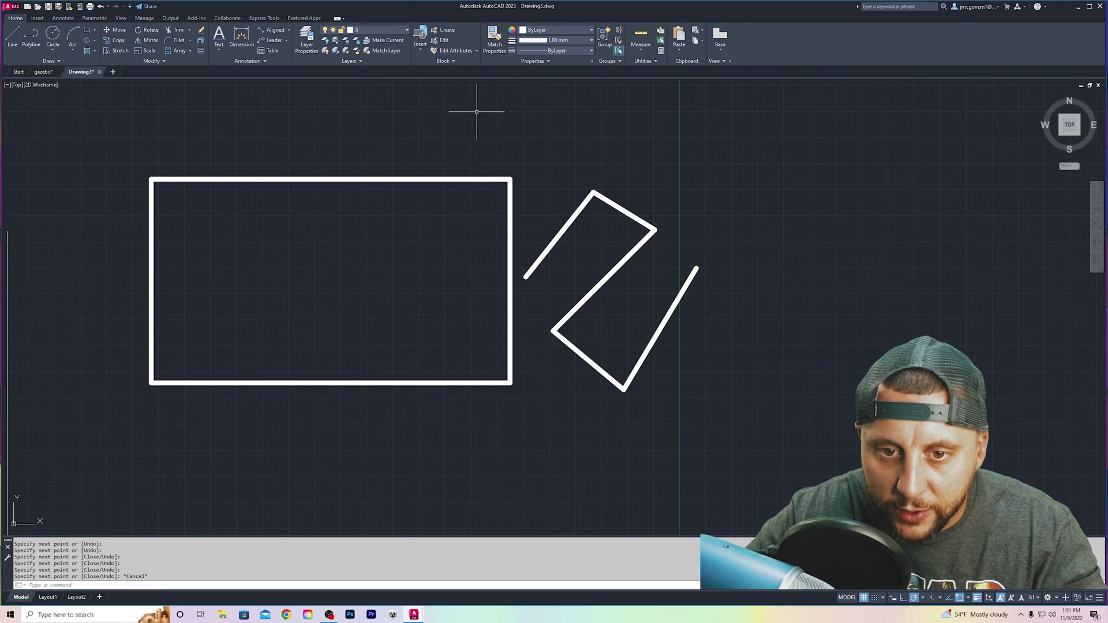
Add an aligned dimension from the rectangle's upper-left corner to its lower-right corner and inspect its text up close.
{"action": "left_click", "coordinate": [271, 30]}
{"action": "left_click", "coordinate": [152, 180]}
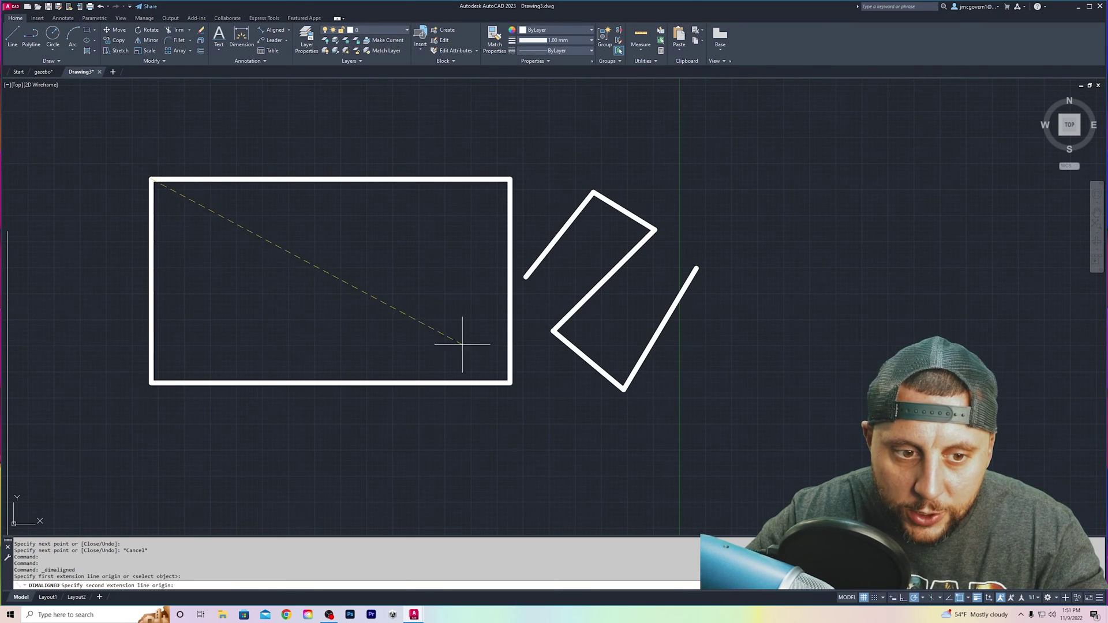
{"action": "left_click", "coordinate": [510, 381]}
{"action": "left_click", "coordinate": [441, 310]}
{"action": "key", "text": "Escape"}
{"action": "scroll", "coordinate": [342, 257], "scroll_direction": "up", "scroll_amount": 5}
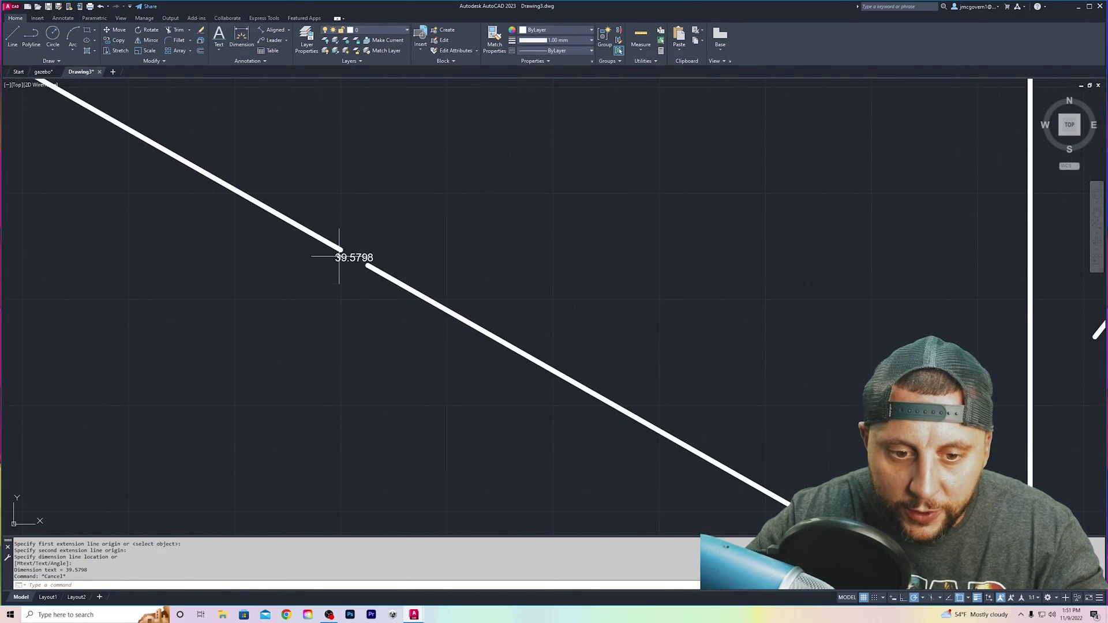
{"action": "scroll", "coordinate": [342, 260], "scroll_direction": "down", "scroll_amount": 5}
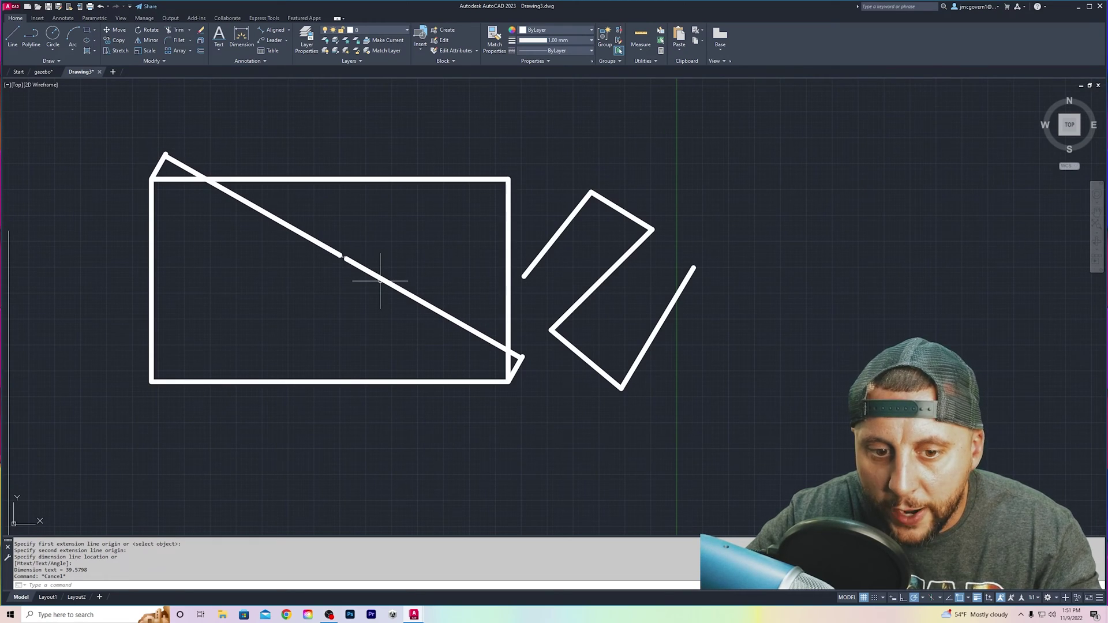
Set the current lineweight back to ByLayer and add a slanted aligned dimension about 20.7 units long above the rectangle.
{"action": "left_click", "coordinate": [551, 41]}
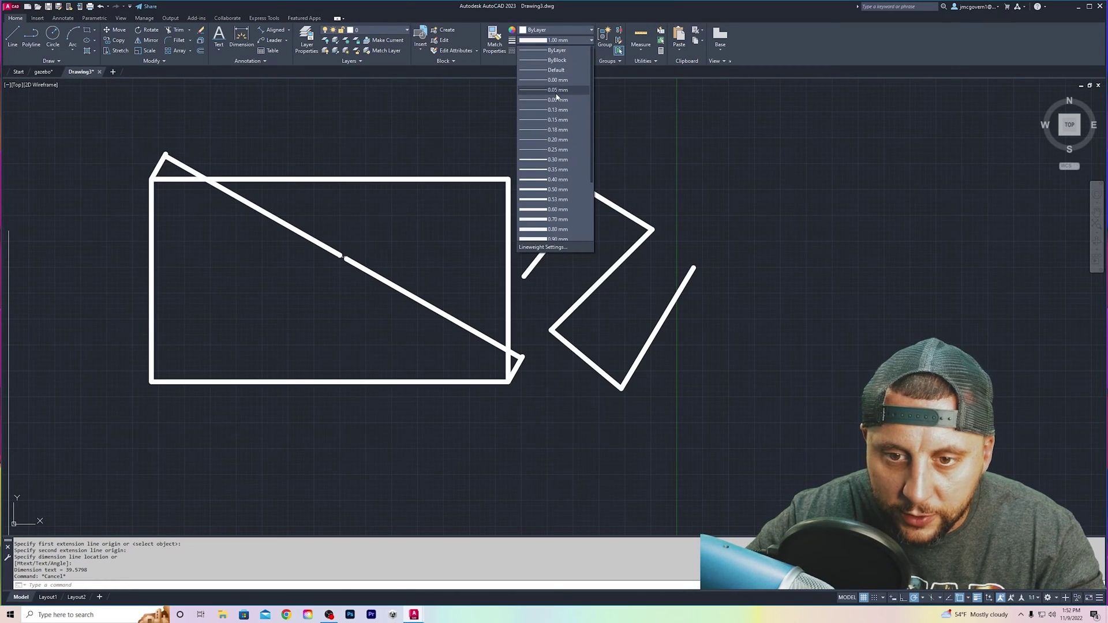
{"action": "left_click", "coordinate": [553, 51]}
{"action": "left_click", "coordinate": [276, 29]}
{"action": "left_click", "coordinate": [321, 121]}
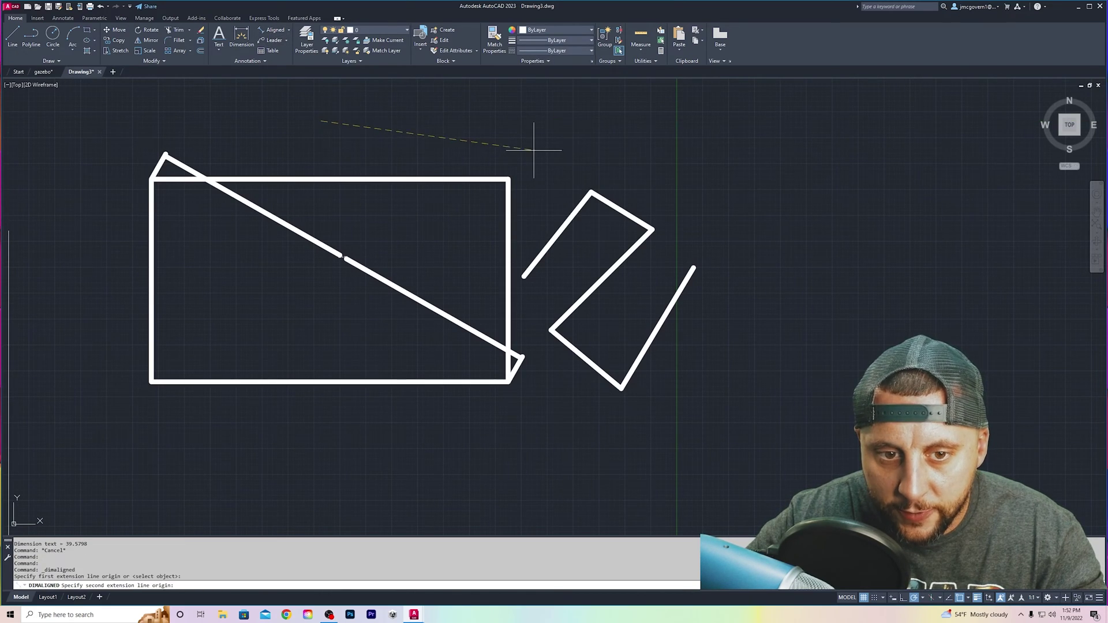
{"action": "left_click", "coordinate": [532, 152]}
{"action": "left_click", "coordinate": [511, 148]}
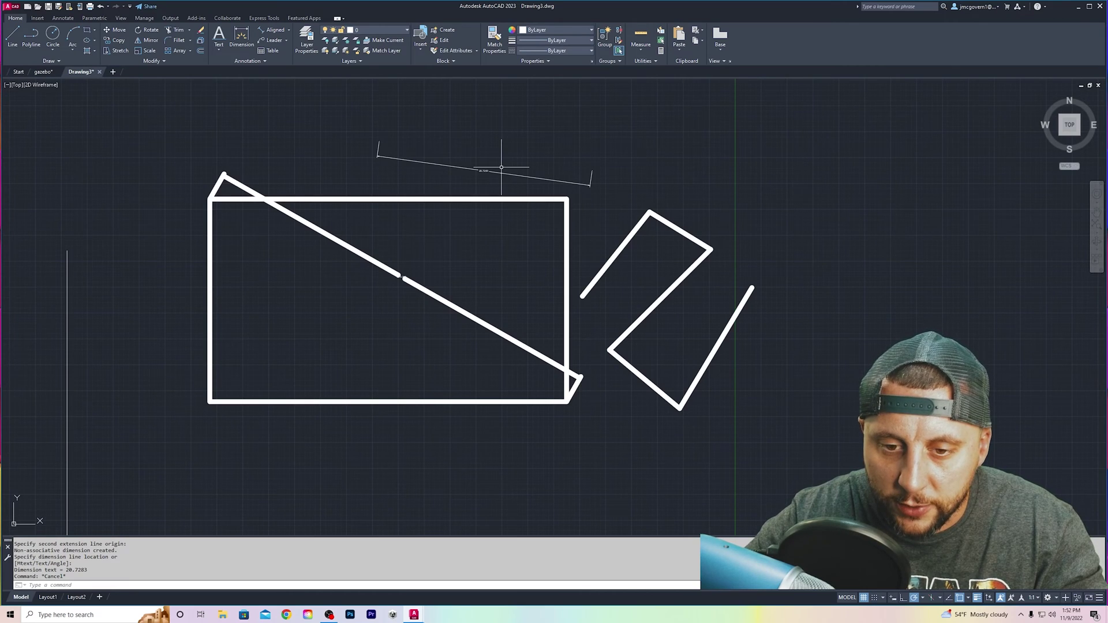
{"action": "left_click_drag", "start_coordinate": [490, 248], "coordinate": [530, 275]}
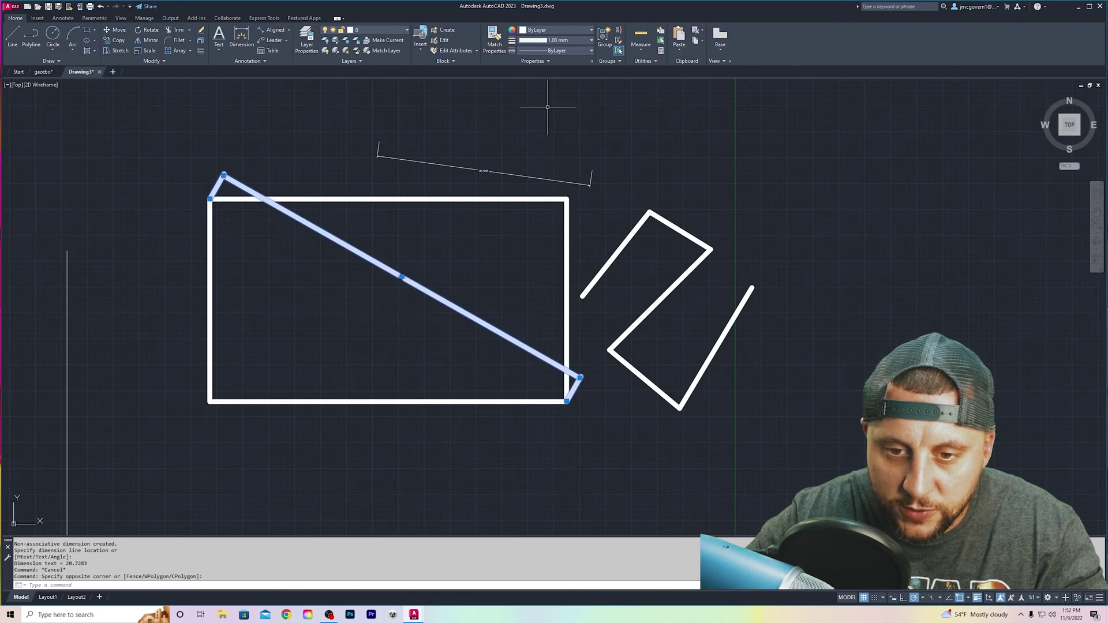
{"action": "left_click", "coordinate": [539, 47]}
{"action": "key", "text": "Escape"}
{"action": "key", "text": "Escape"}
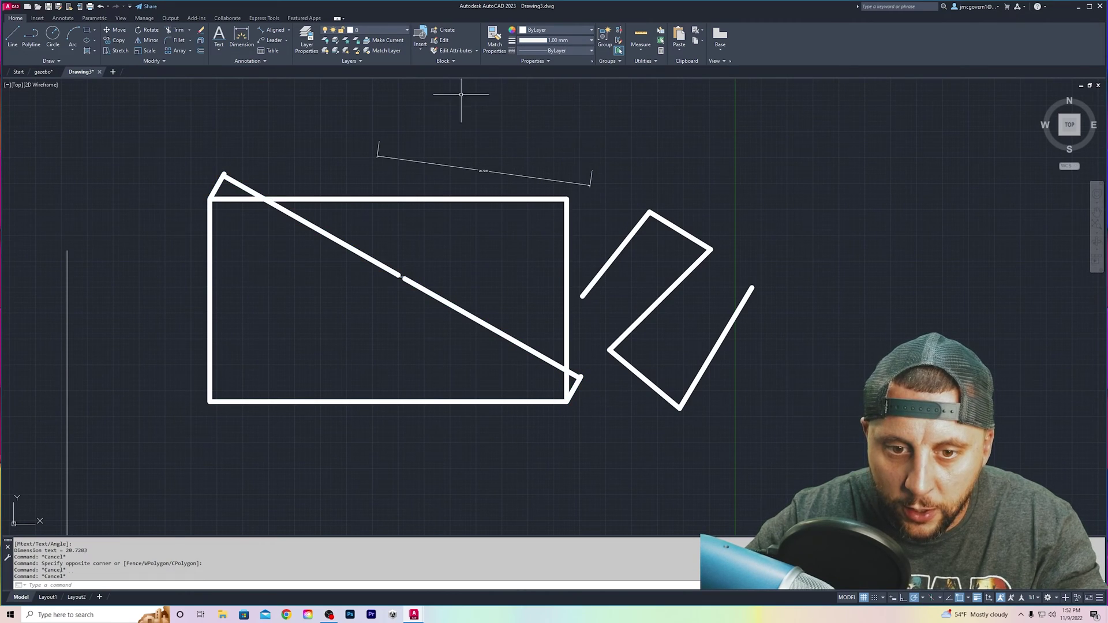
Match the properties of the thin dimension above the rectangle onto the diagonal dimension, the rectangle and all zigzag segments.
{"action": "left_click", "coordinate": [492, 45]}
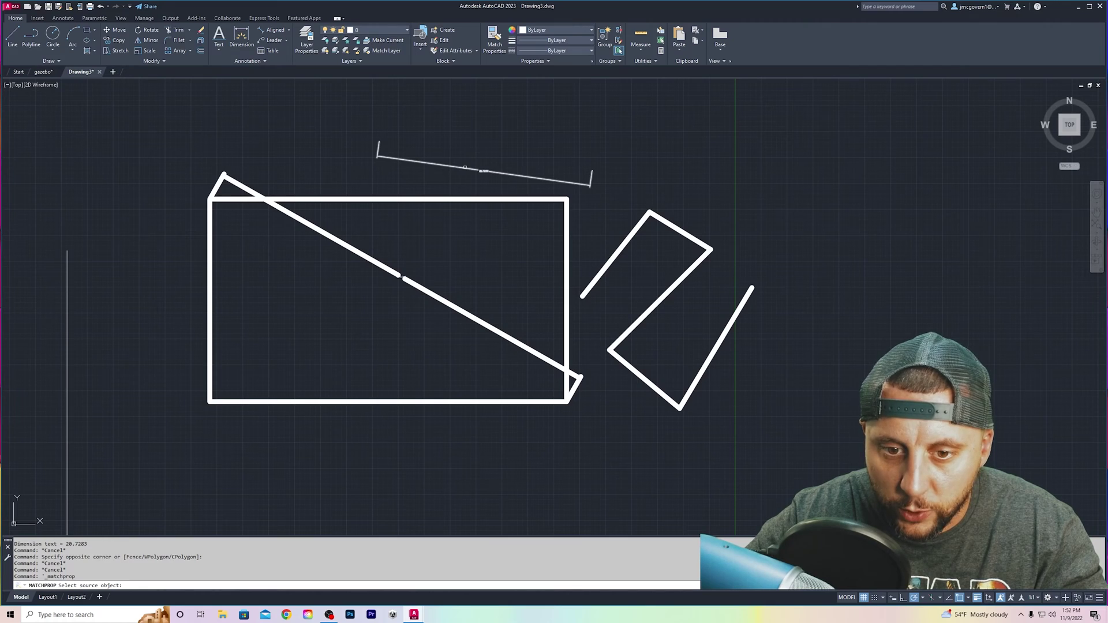
{"action": "left_click", "coordinate": [465, 168]}
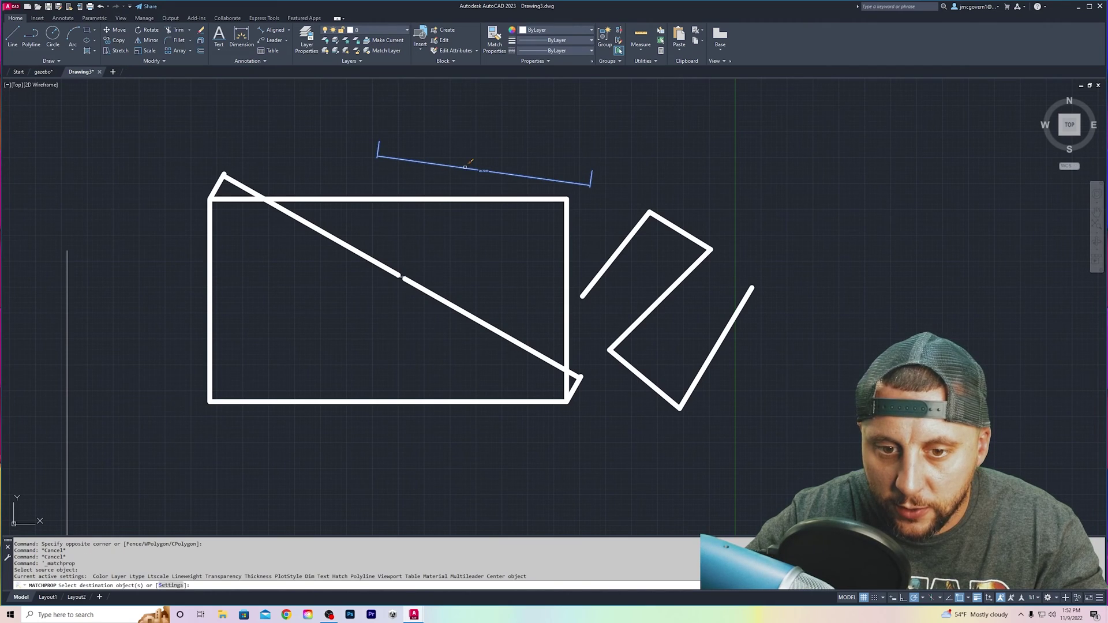
{"action": "left_click", "coordinate": [441, 295]}
{"action": "left_click", "coordinate": [507, 199]}
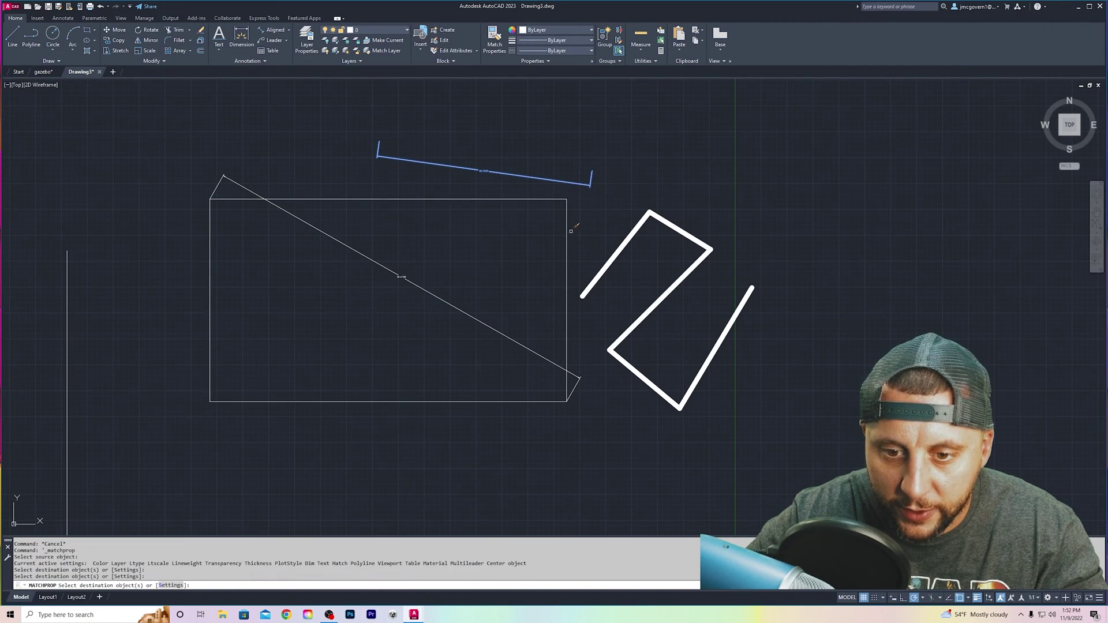
{"action": "left_click", "coordinate": [612, 260]}
{"action": "left_click", "coordinate": [679, 229]}
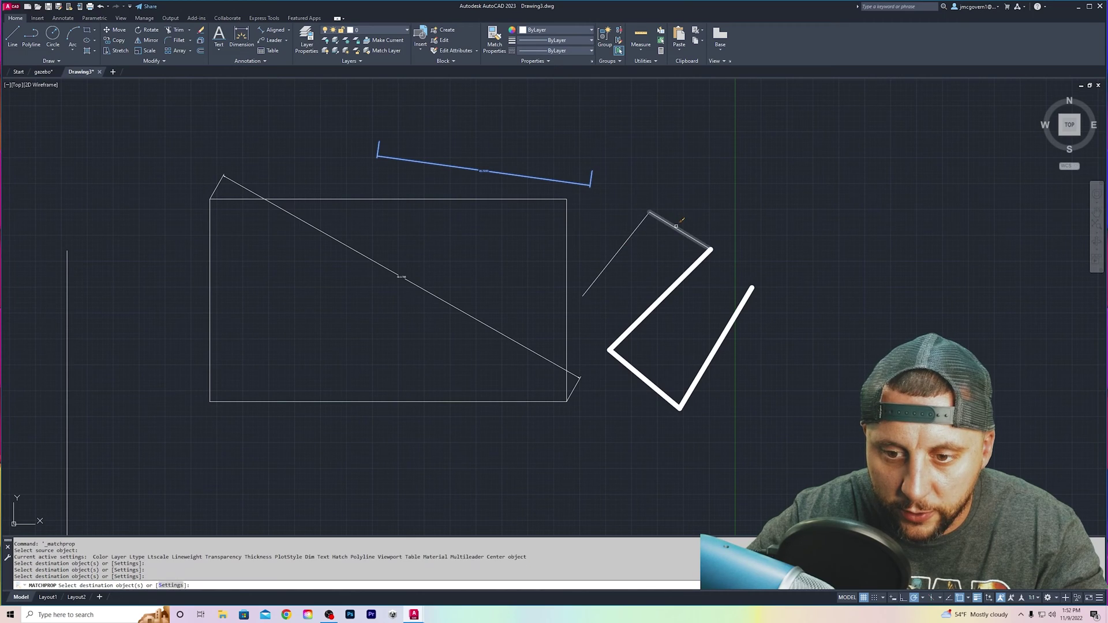
{"action": "left_click", "coordinate": [673, 283]}
{"action": "left_click", "coordinate": [888, 190]}
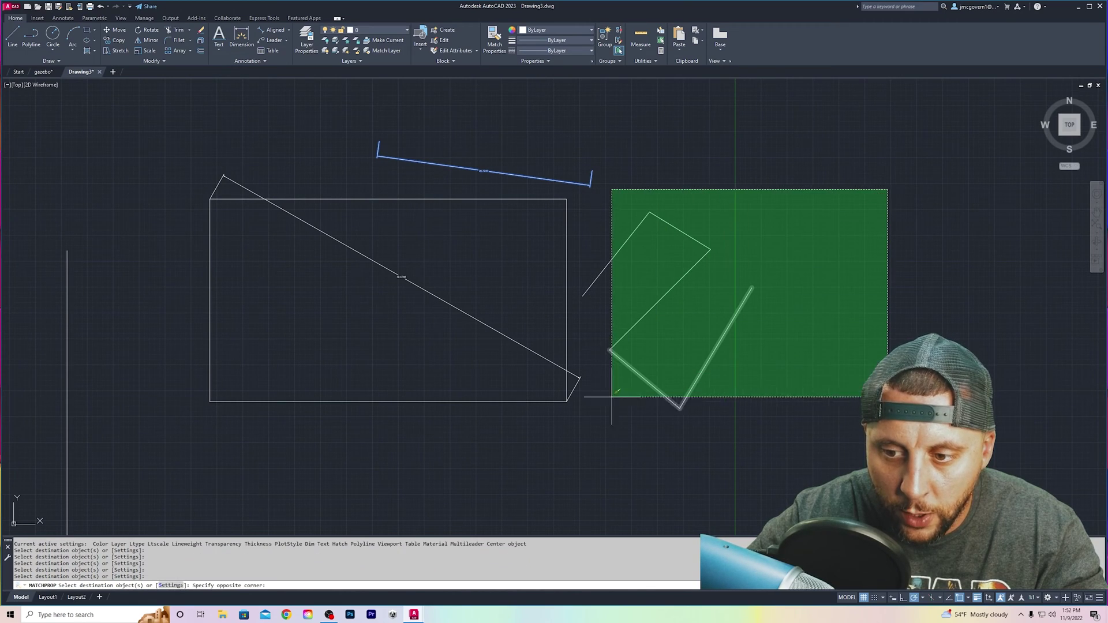
{"action": "key", "text": "Escape"}
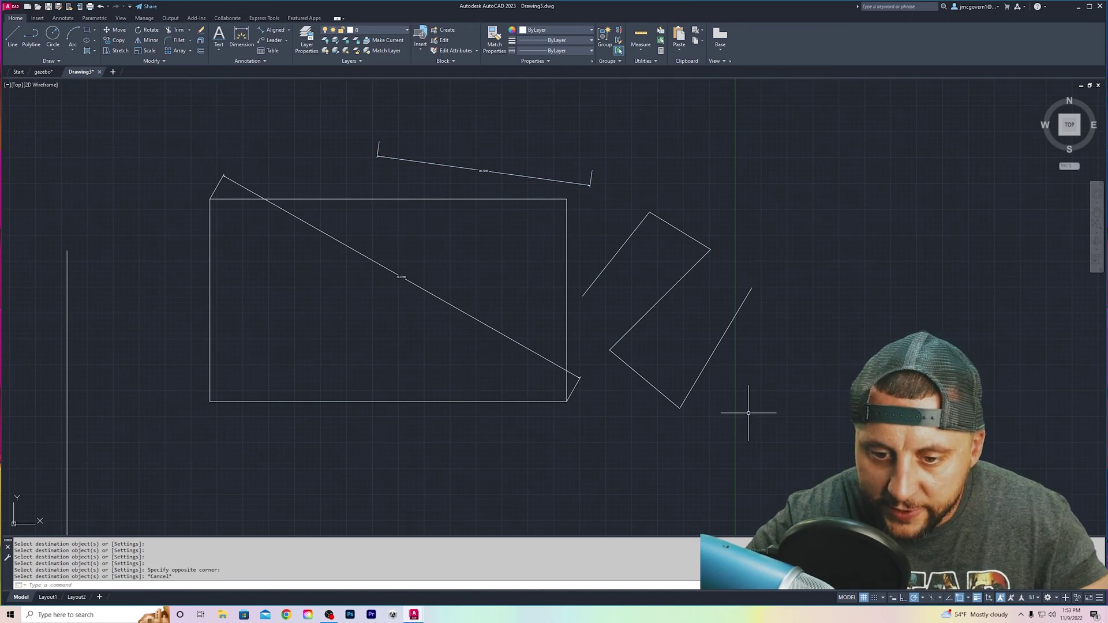
Erase the first three zigzag segments after selecting them one by one, and undo the erase.
{"action": "left_click", "coordinate": [785, 150]}
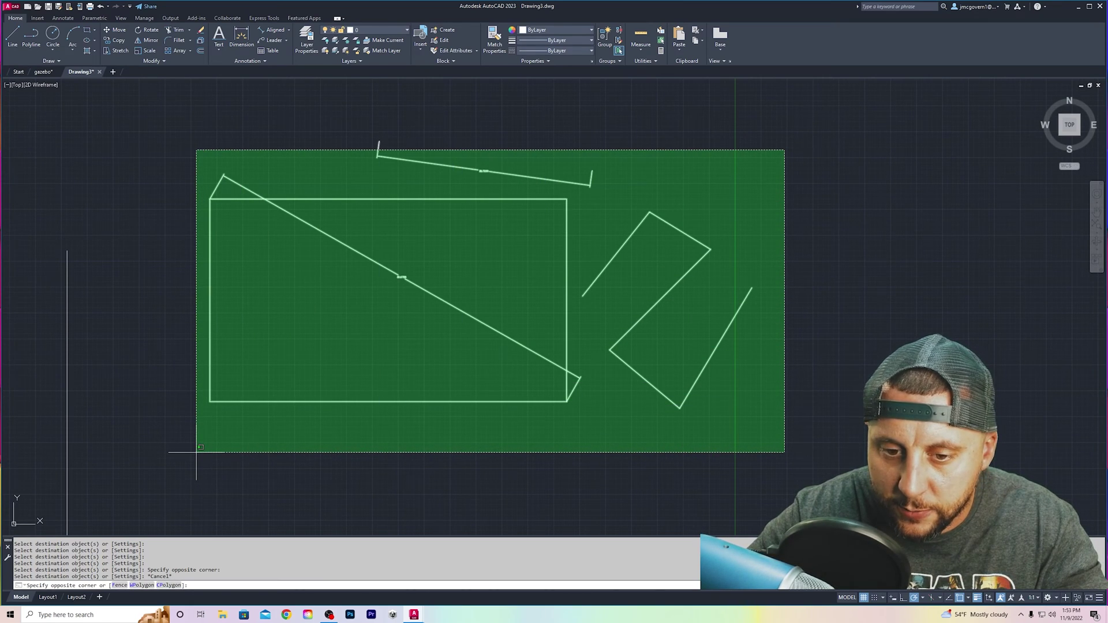
{"action": "key", "text": "Escape"}
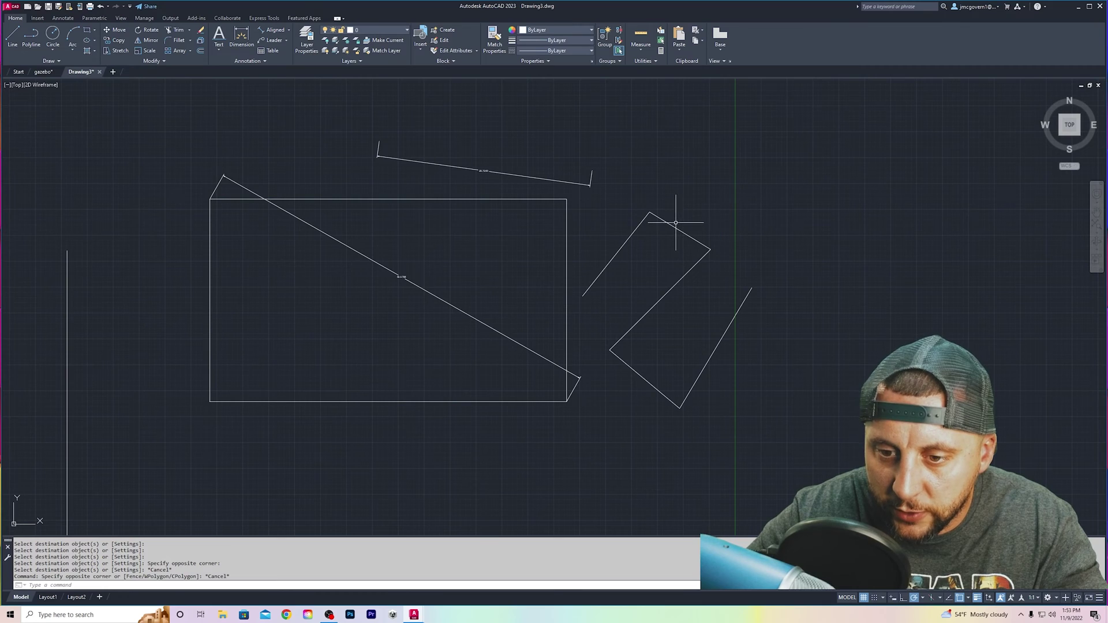
{"action": "left_click", "coordinate": [658, 218]}
{"action": "left_click", "coordinate": [635, 231]}
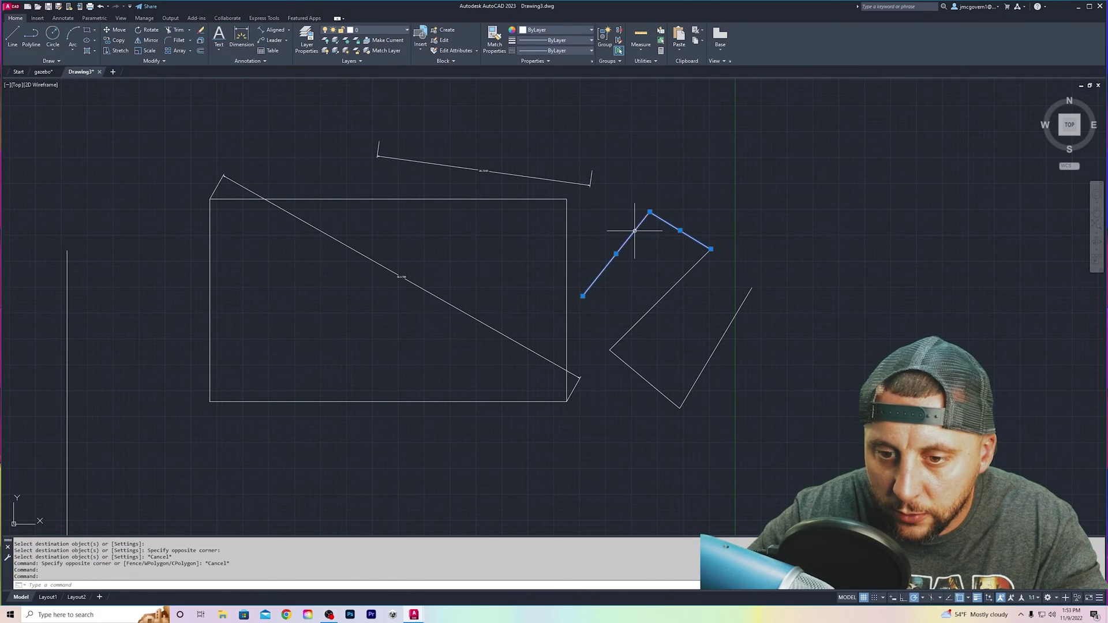
{"action": "left_click", "coordinate": [684, 277]}
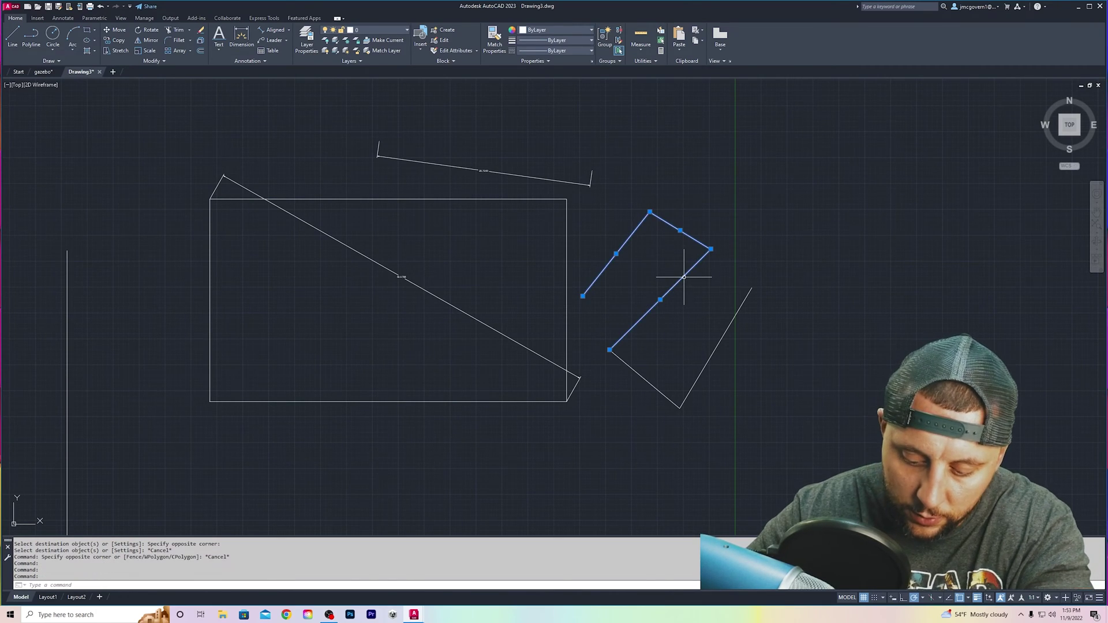
{"action": "key", "text": "Delete"}
{"action": "key", "text": "ctrl+z"}
Try to change the lineweight of the rectangle, zigzag and both dimensions together, selecting them with crossing windows.
{"action": "left_click", "coordinate": [714, 212]}
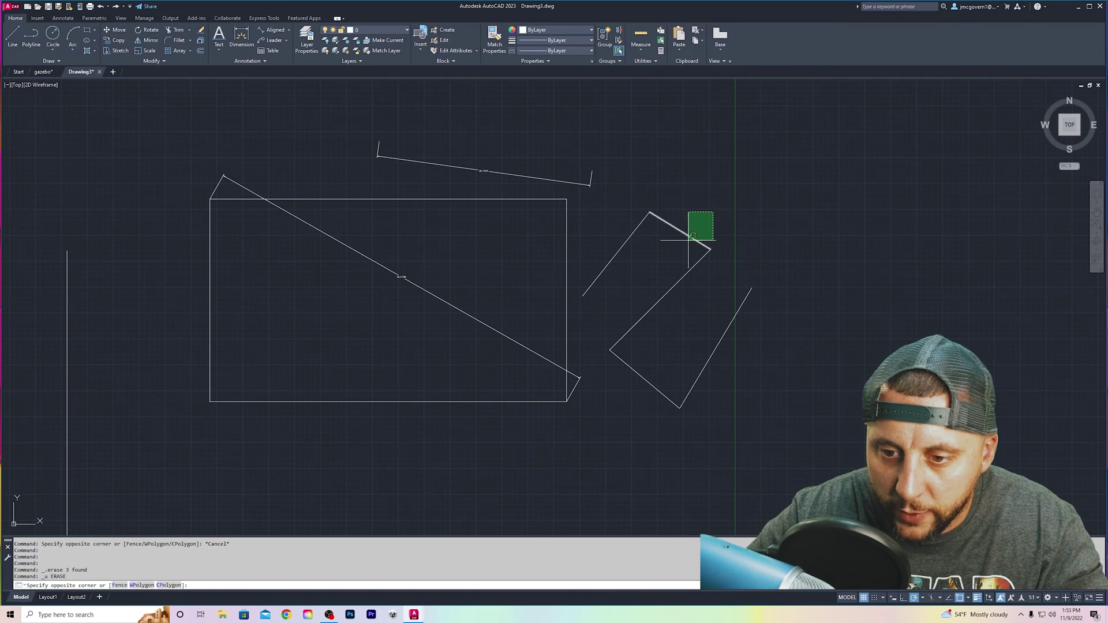
{"action": "left_click", "coordinate": [631, 281]}
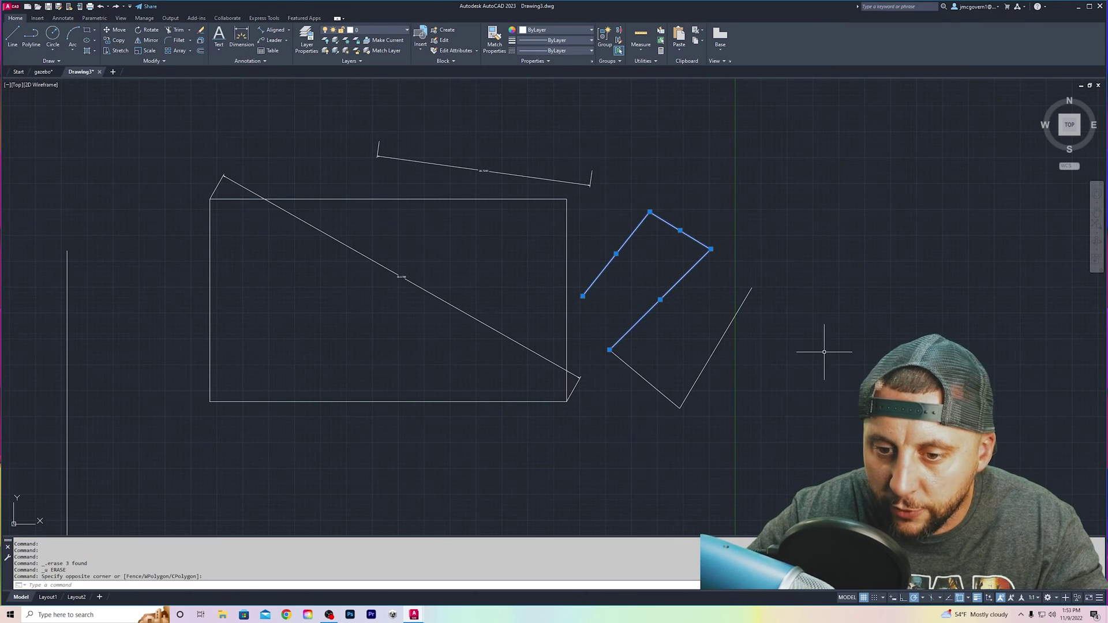
{"action": "left_click", "coordinate": [809, 141]}
{"action": "left_click", "coordinate": [208, 461]}
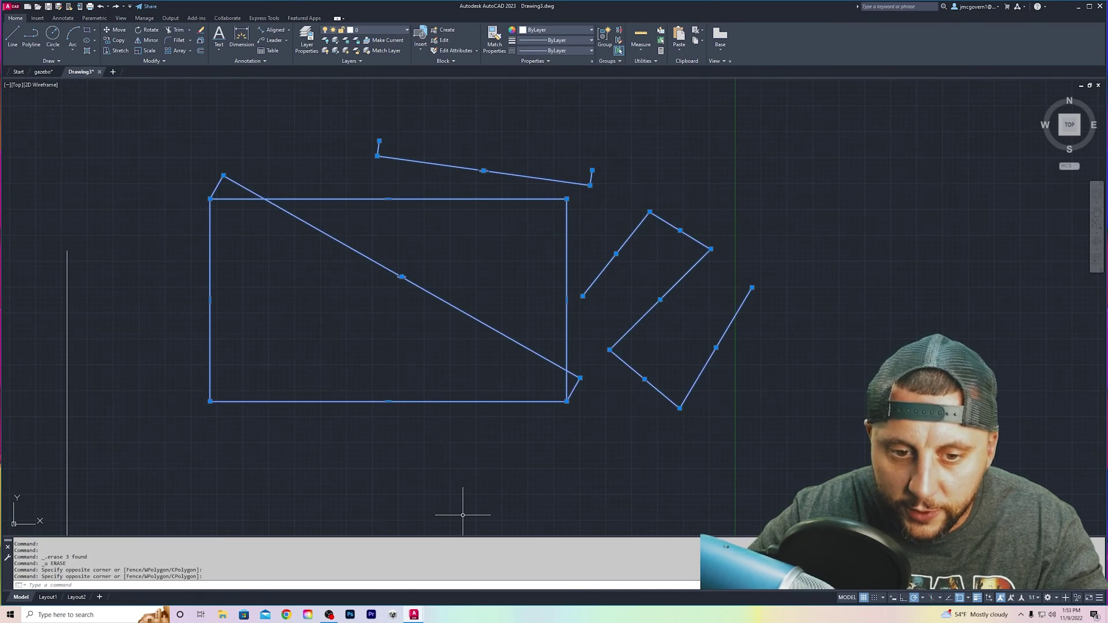
{"action": "left_click", "coordinate": [555, 51]}
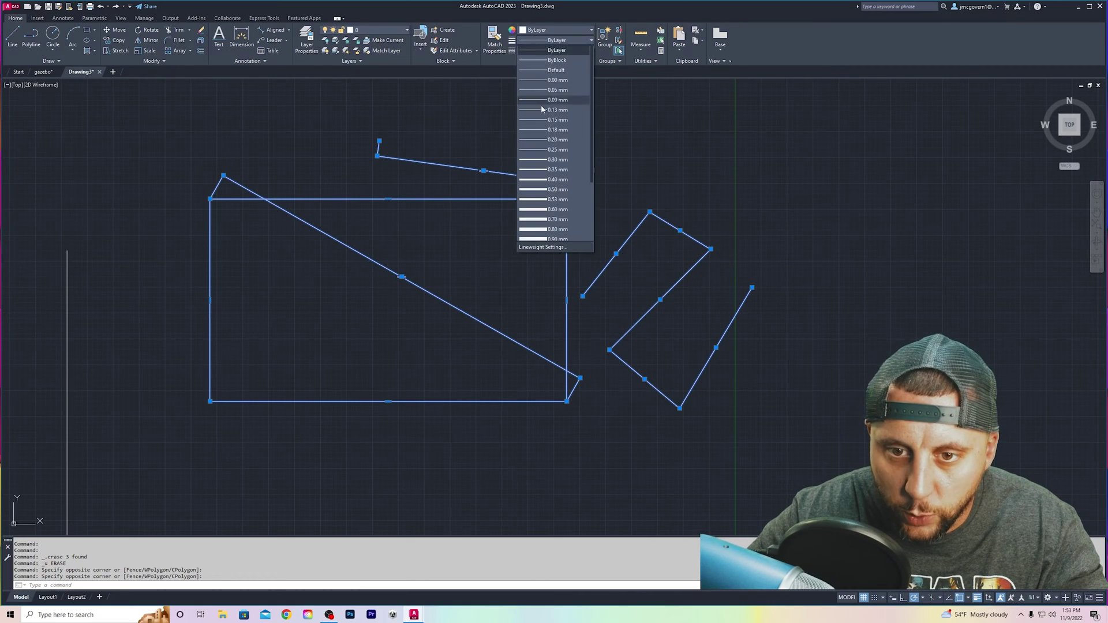
{"action": "left_click", "coordinate": [554, 173]}
{"action": "key", "text": "Escape"}
{"action": "left_click", "coordinate": [668, 218]}
{"action": "key", "text": "Escape"}
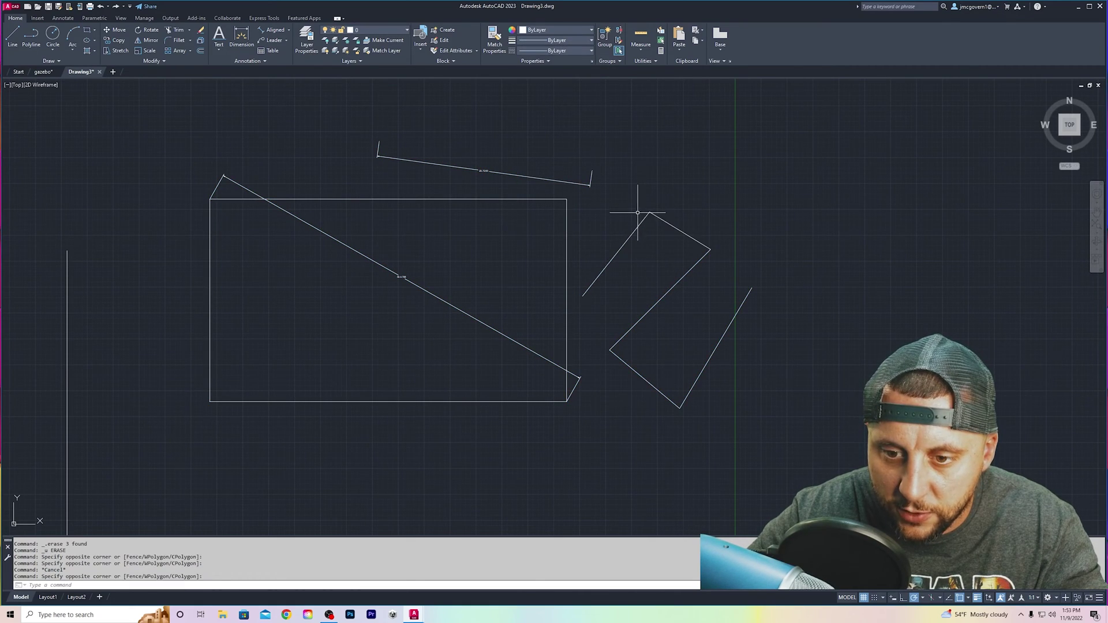
Select all five zigzag segments one after another, keeping the earlier ones in the selection.
{"action": "left_click", "coordinate": [639, 220]}
{"action": "left_click", "coordinate": [654, 218]}
{"action": "left_click", "coordinate": [663, 220]}
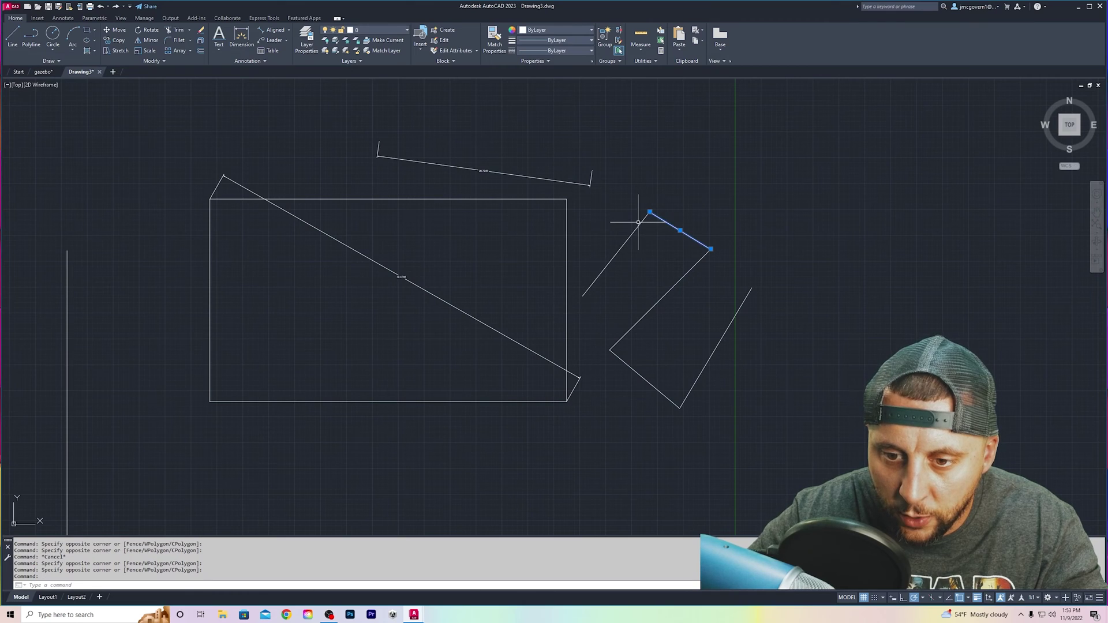
{"action": "left_click", "coordinate": [638, 223]}
{"action": "left_click", "coordinate": [637, 223]}
{"action": "left_click", "coordinate": [691, 269]}
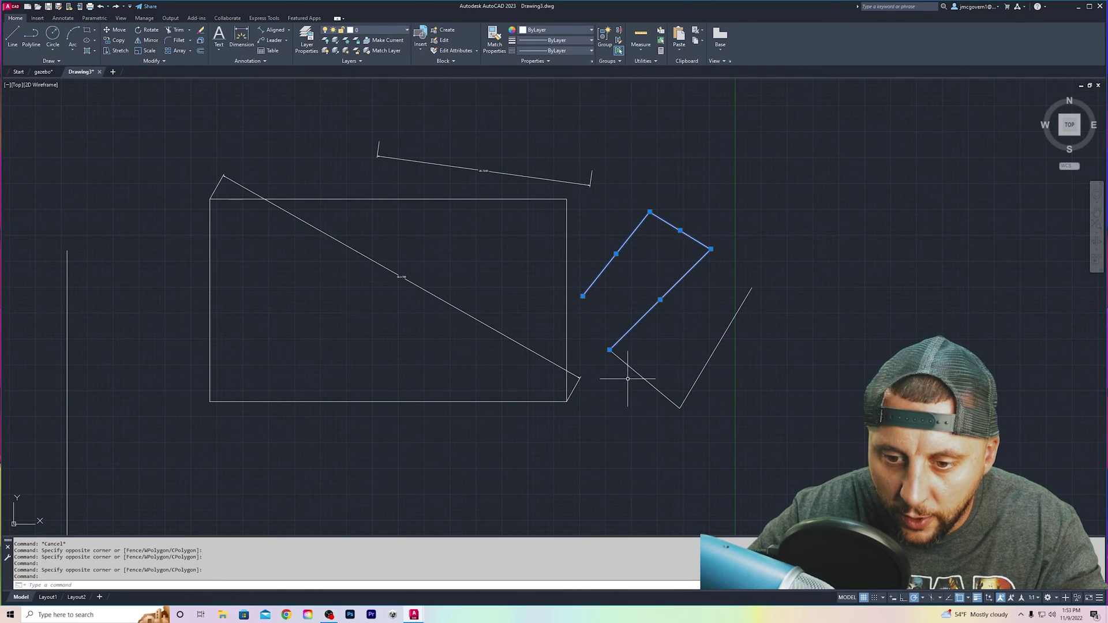
{"action": "left_click", "coordinate": [638, 374]}
{"action": "left_click", "coordinate": [705, 366]}
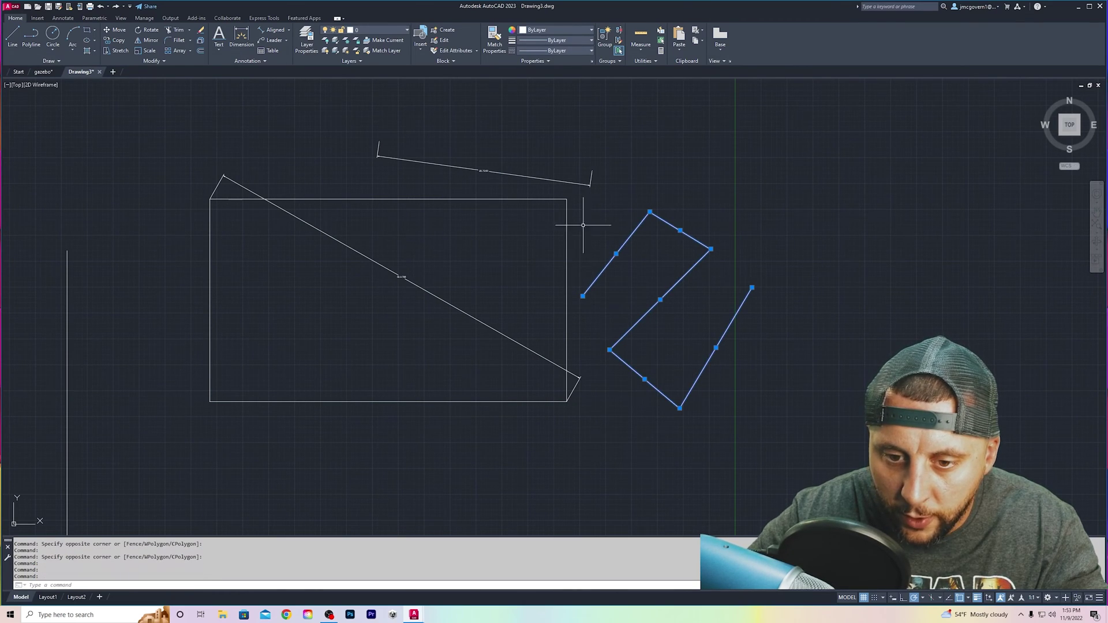
Add the slanted dimension above the rectangle to the zigzag selection, remove it from the selection again, and clear the selection.
{"action": "left_click", "coordinate": [575, 184]}
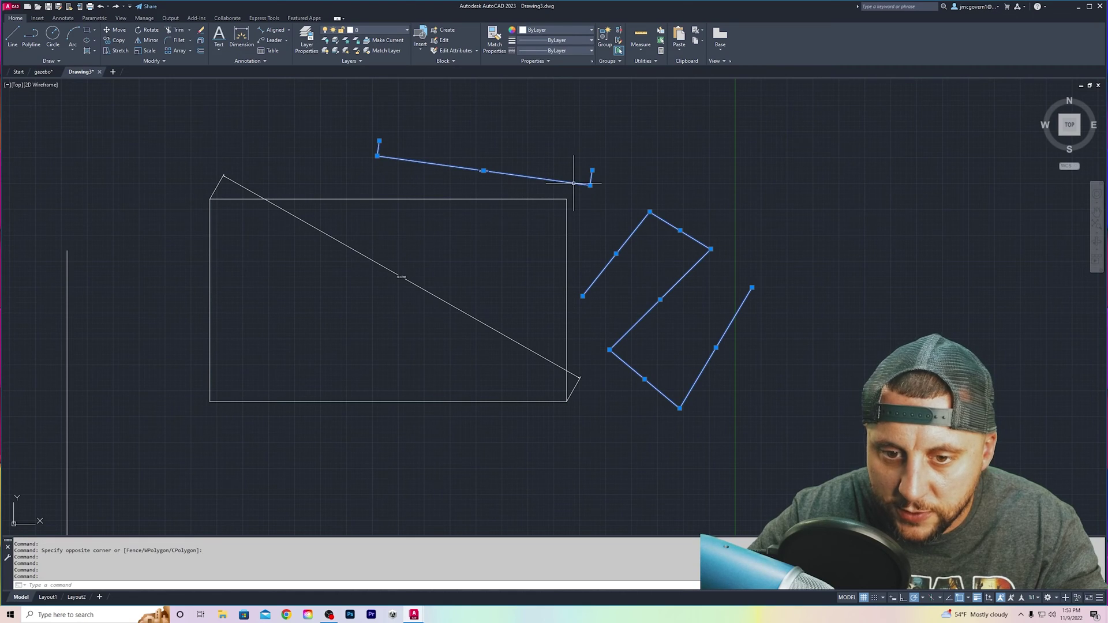
{"action": "left_click", "coordinate": [514, 179], "text": "shift"}
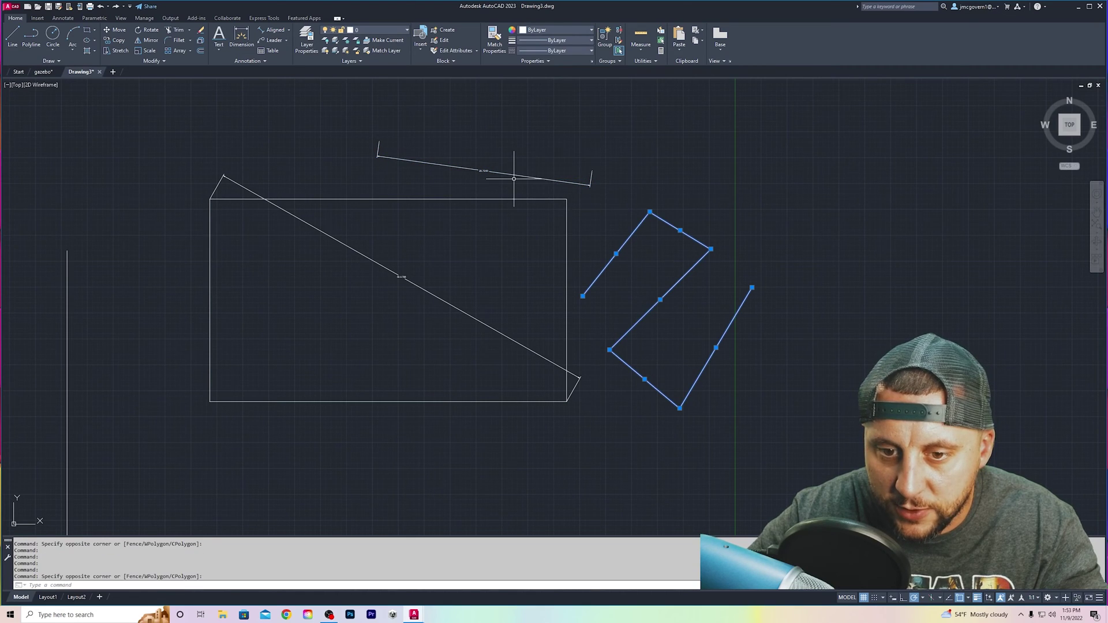
{"action": "left_click", "coordinate": [554, 50]}
{"action": "left_click", "coordinate": [564, 143]}
{"action": "key", "text": "Escape"}
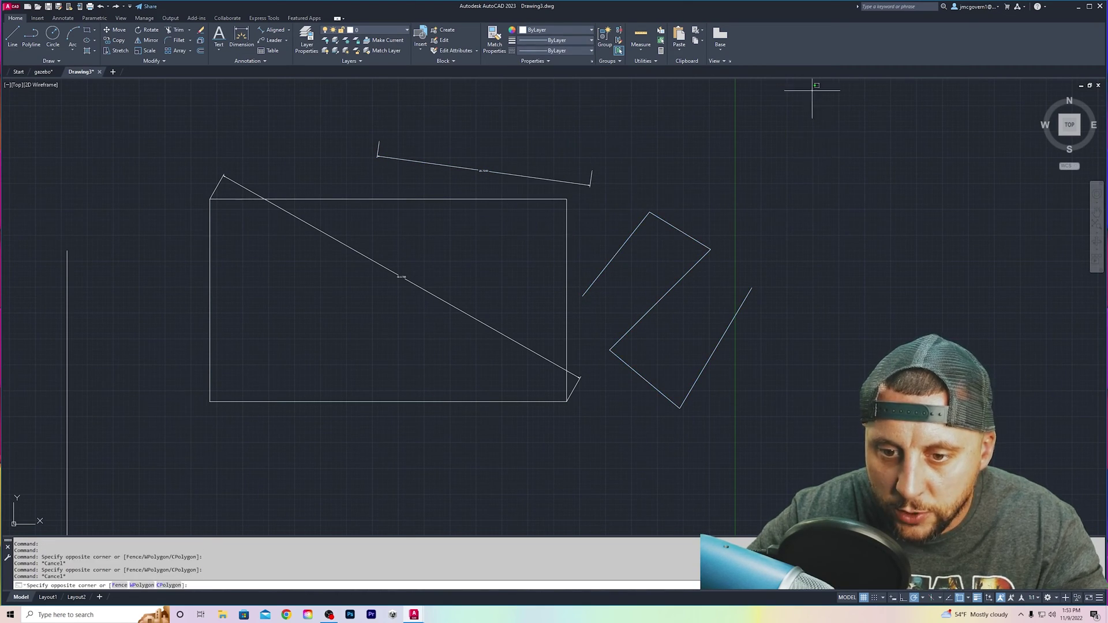
Select the rectangle, zigzag and both dimensions with one crossing window, deselect only the diagonal dimension, and clear the selection.
{"action": "left_click", "coordinate": [814, 90]}
{"action": "left_click", "coordinate": [154, 463]}
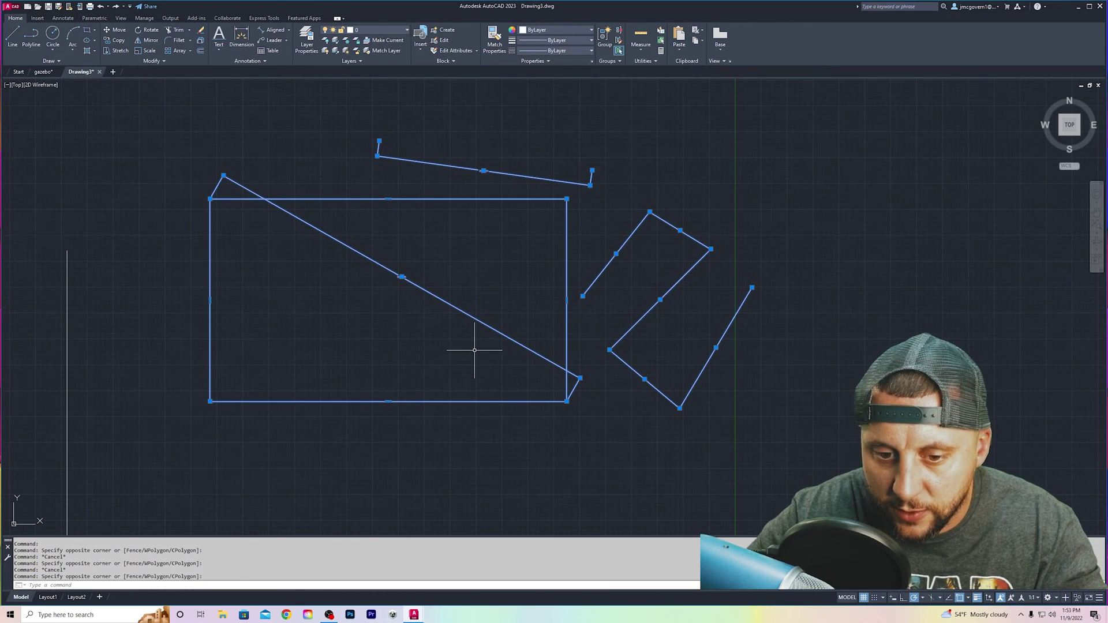
{"action": "left_click_drag", "start_coordinate": [471, 348], "coordinate": [438, 290], "text": "shift"}
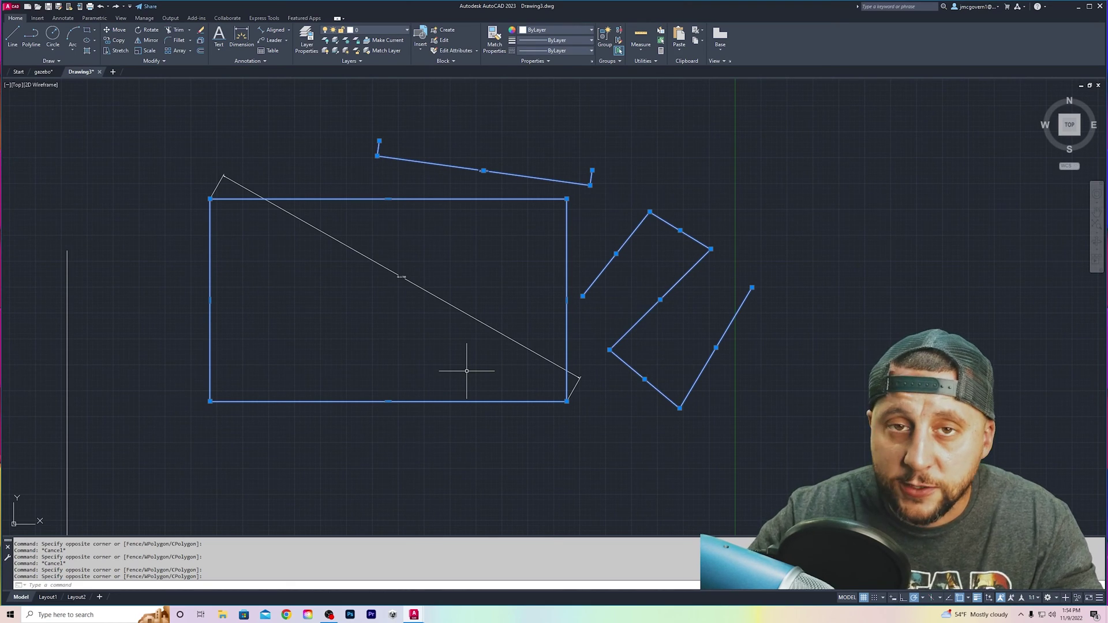
{"action": "key", "text": "Escape"}
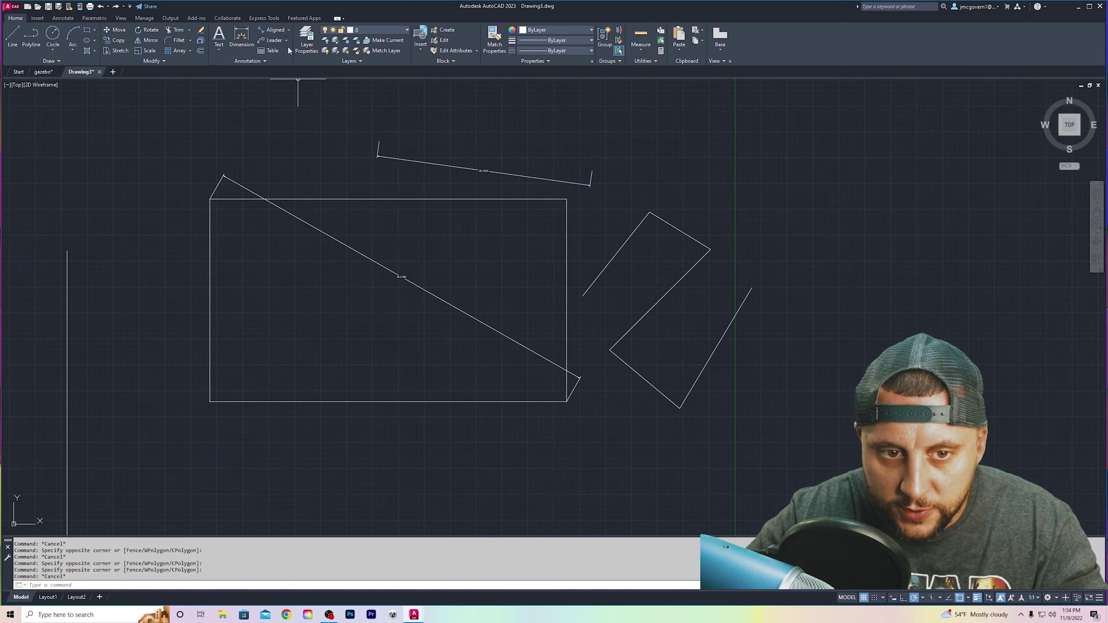
Fillet the rectangle's upper-left corner with a 5-inch radius.
{"action": "left_click", "coordinate": [178, 40]}
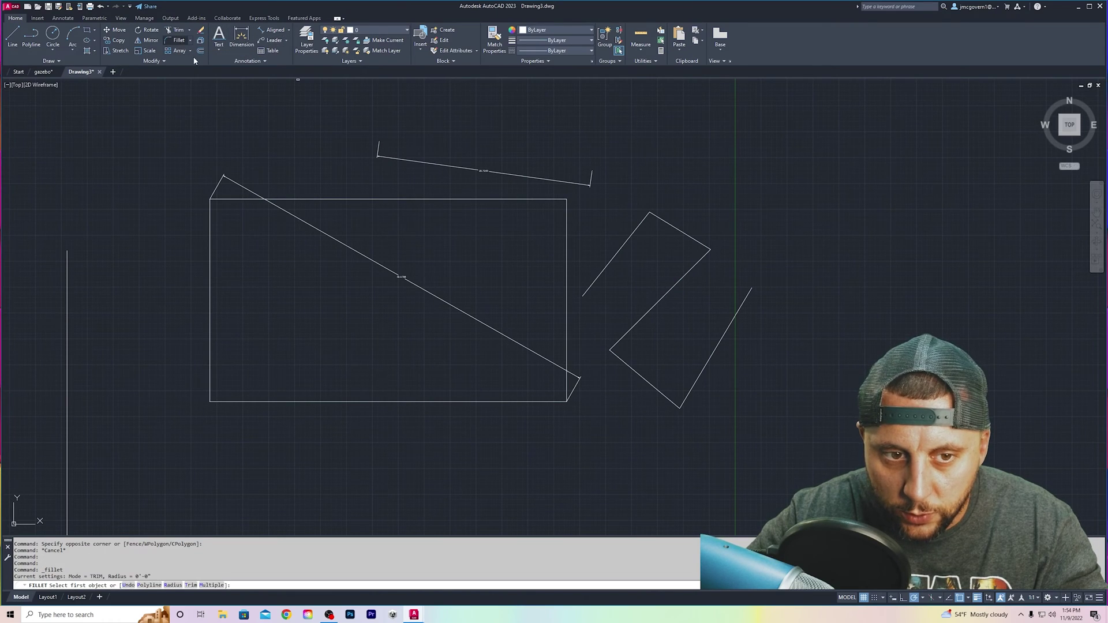
{"action": "left_click", "coordinate": [174, 585]}
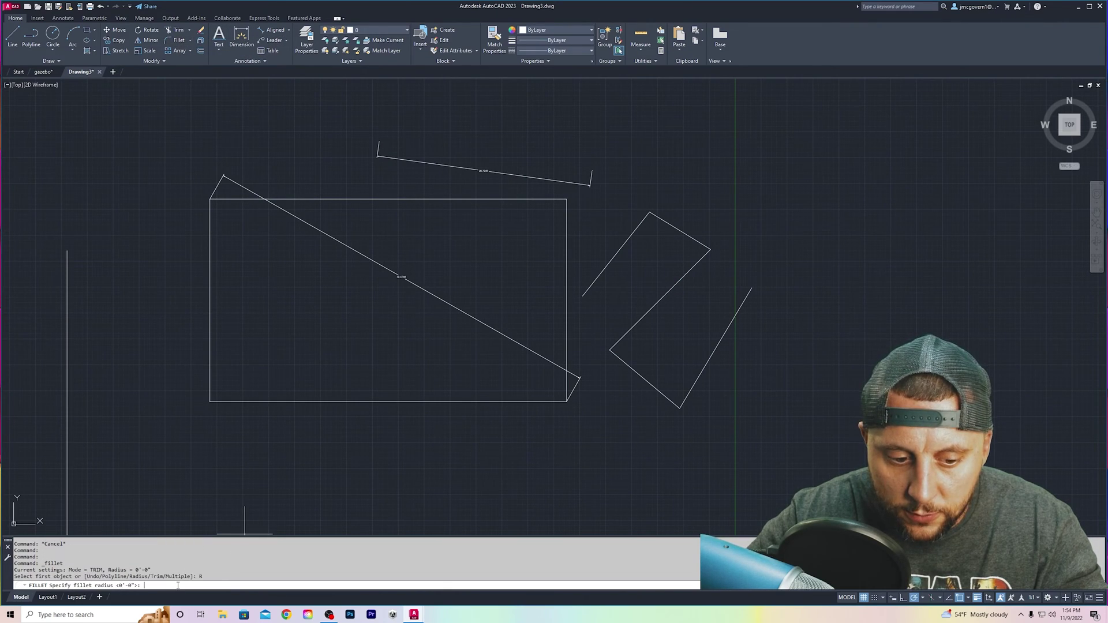
{"action": "type", "text": "5"}
{"action": "key", "text": "Return"}
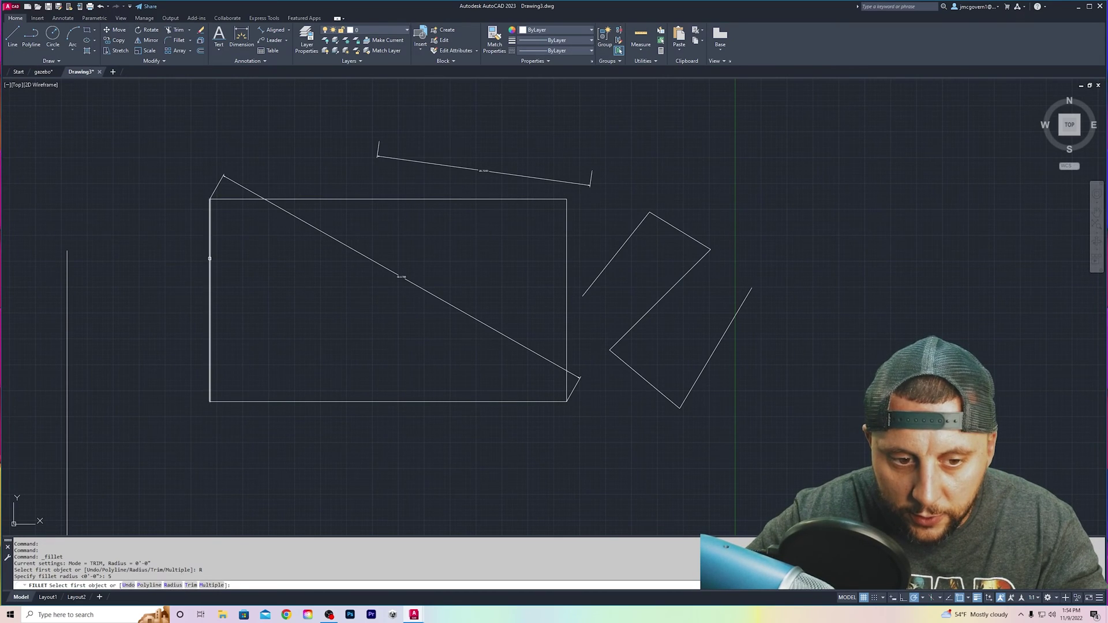
{"action": "left_click", "coordinate": [210, 300]}
{"action": "left_click", "coordinate": [300, 199]}
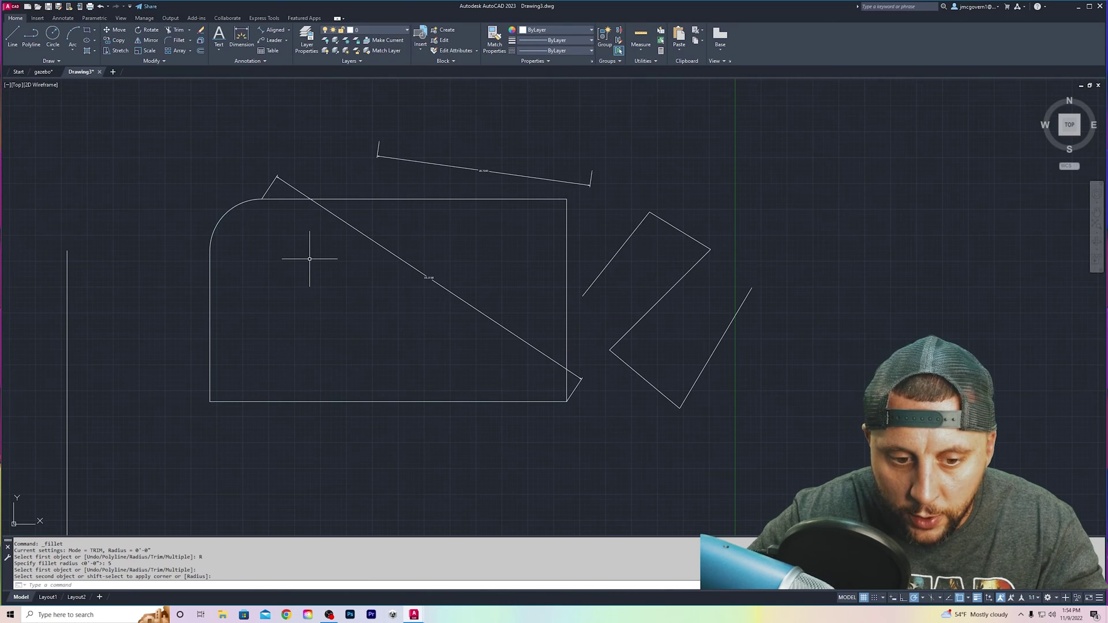
Repeat the Fillet command on the rectangle's lower-left corner with the same 5-inch radius.
{"action": "key", "text": "Return"}
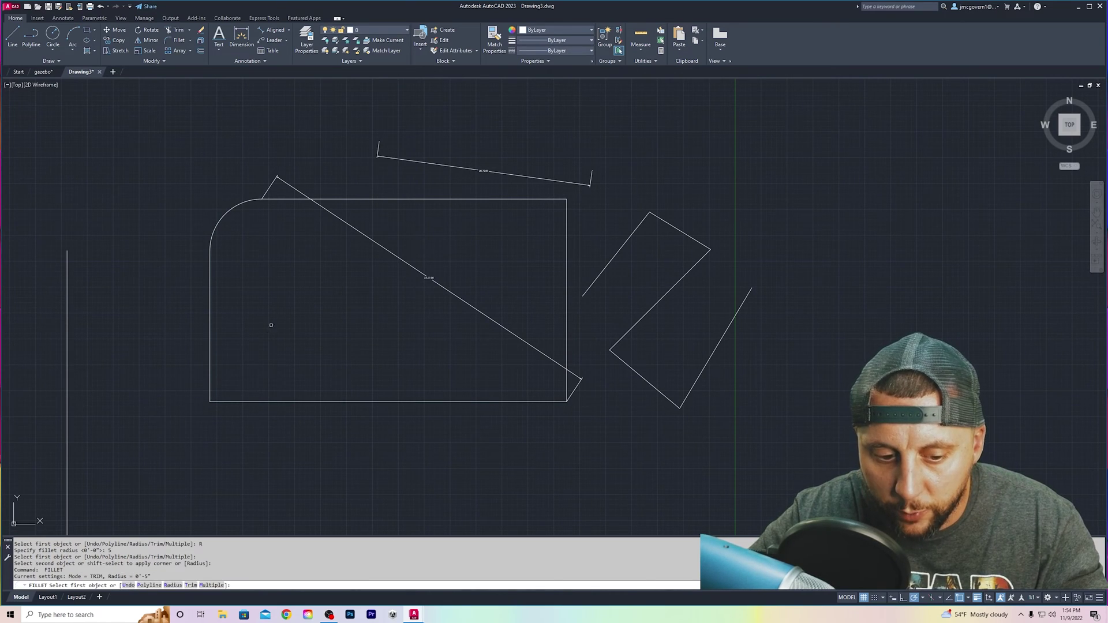
{"action": "left_click", "coordinate": [211, 374]}
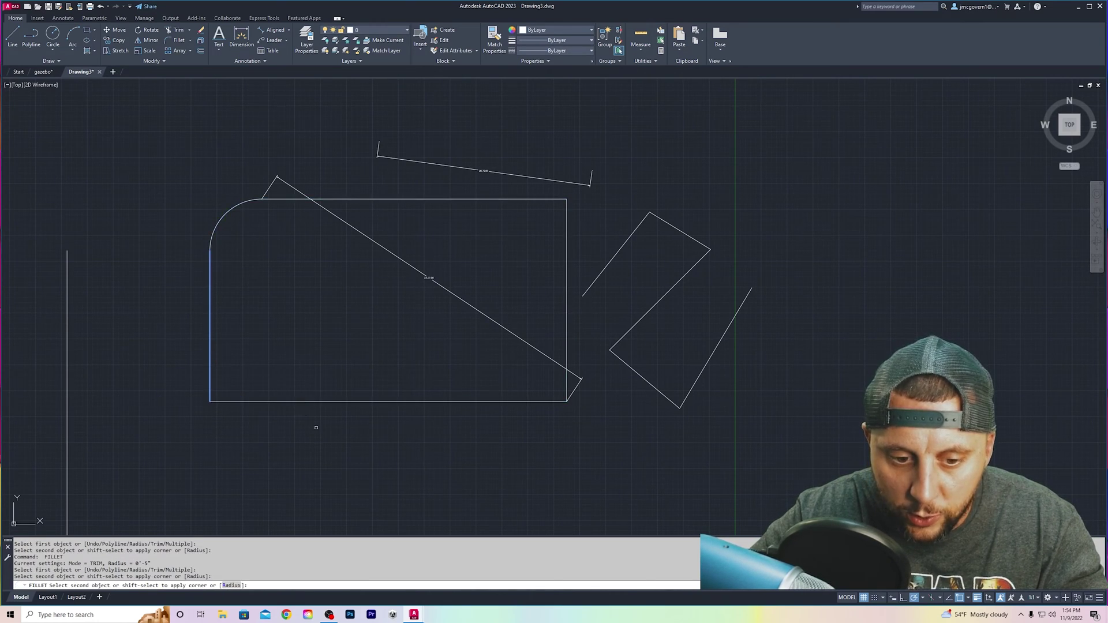
{"action": "left_click", "coordinate": [258, 403]}
{"action": "key", "text": "Escape"}
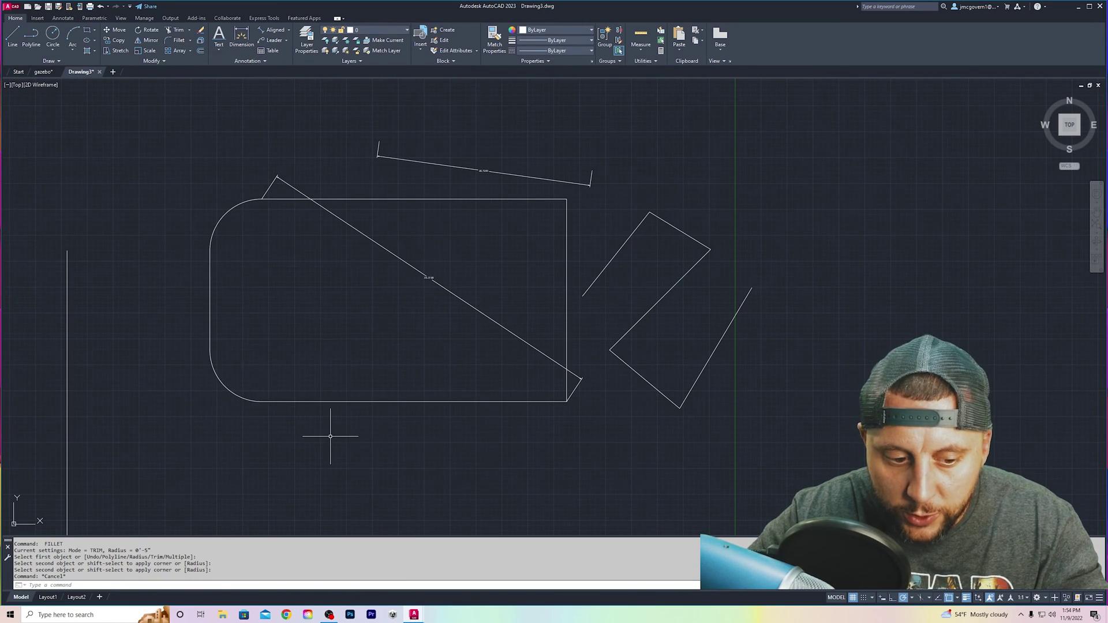
Fillet the rectangle's two right corners and the zigzag's first corner in one Fillet command using the Multiple option.
{"action": "key", "text": "Return"}
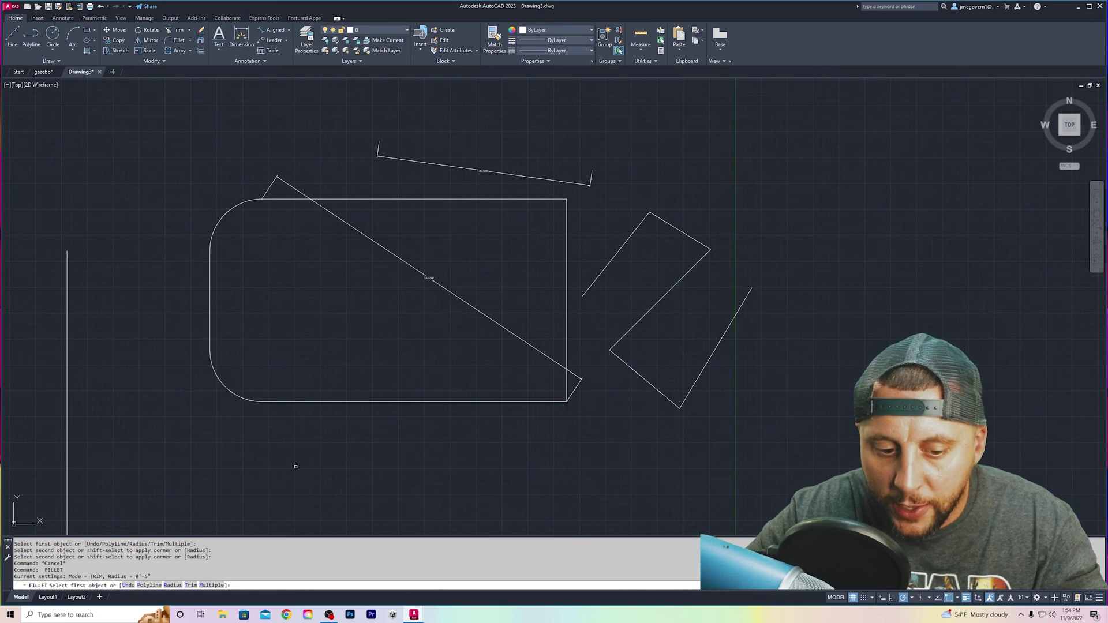
{"action": "left_click", "coordinate": [212, 585]}
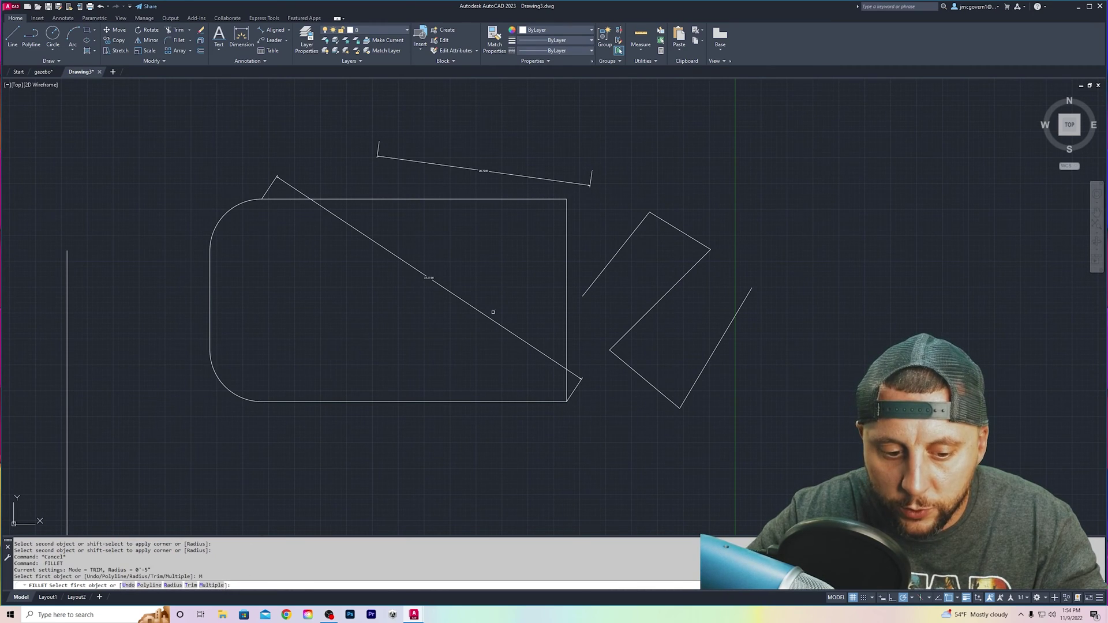
{"action": "left_click", "coordinate": [527, 201]}
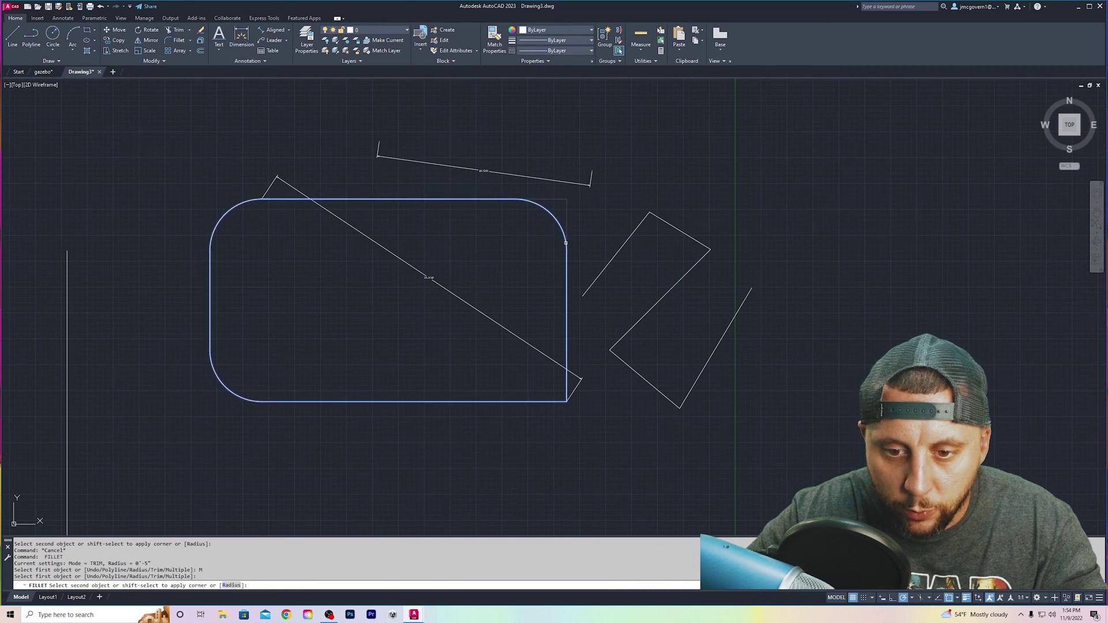
{"action": "left_click", "coordinate": [567, 340]}
{"action": "left_click", "coordinate": [567, 341]}
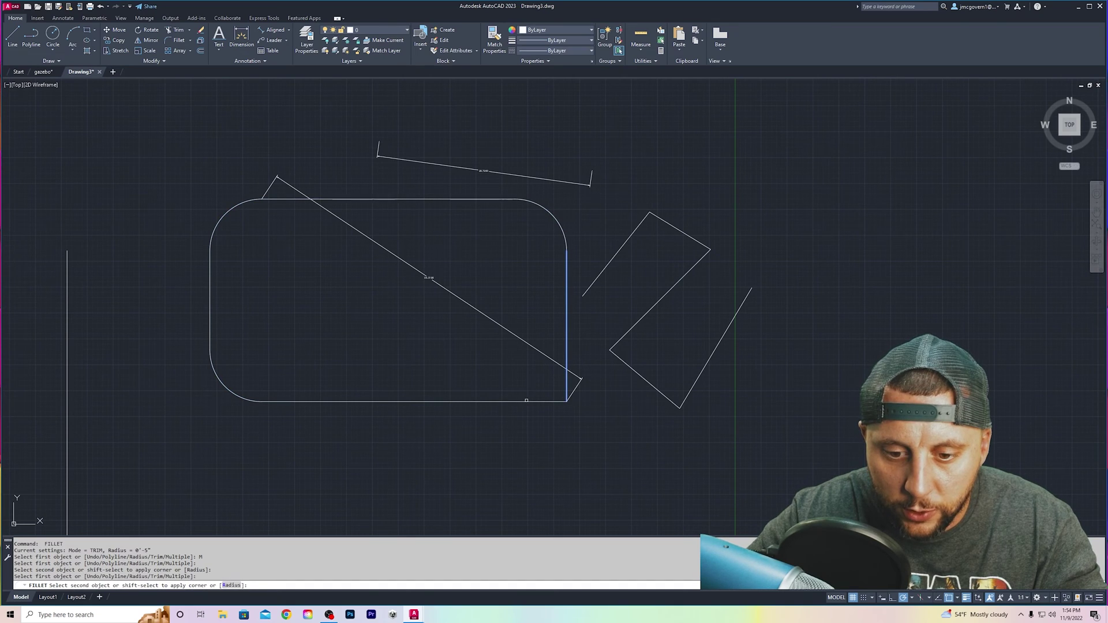
{"action": "left_click", "coordinate": [526, 400]}
{"action": "left_click", "coordinate": [613, 256]}
{"action": "left_click", "coordinate": [658, 220]}
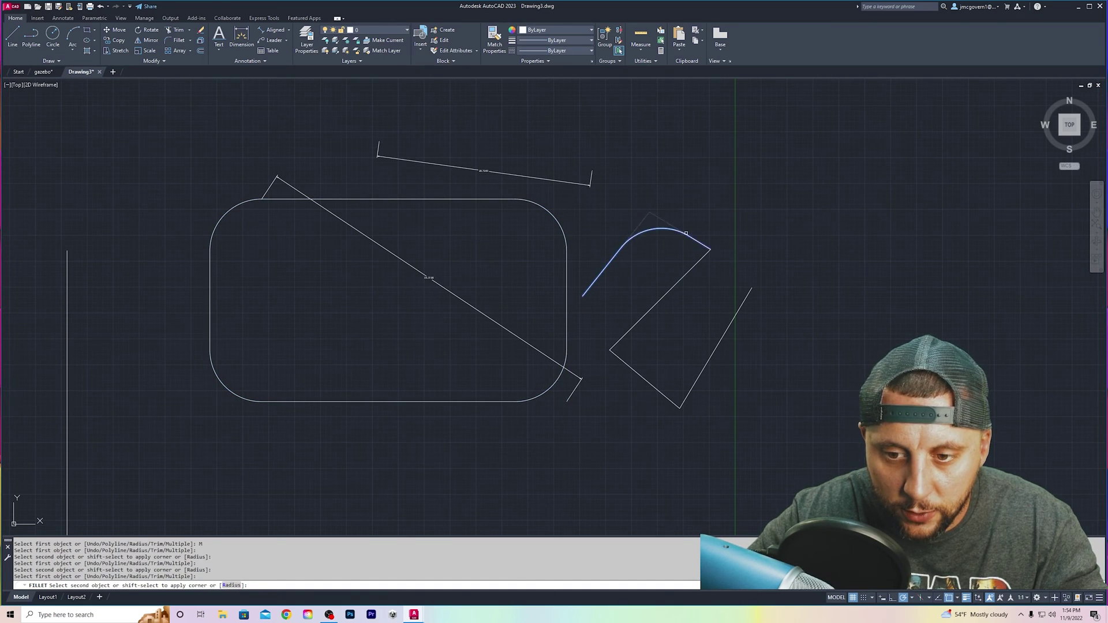
{"action": "key", "text": "Escape"}
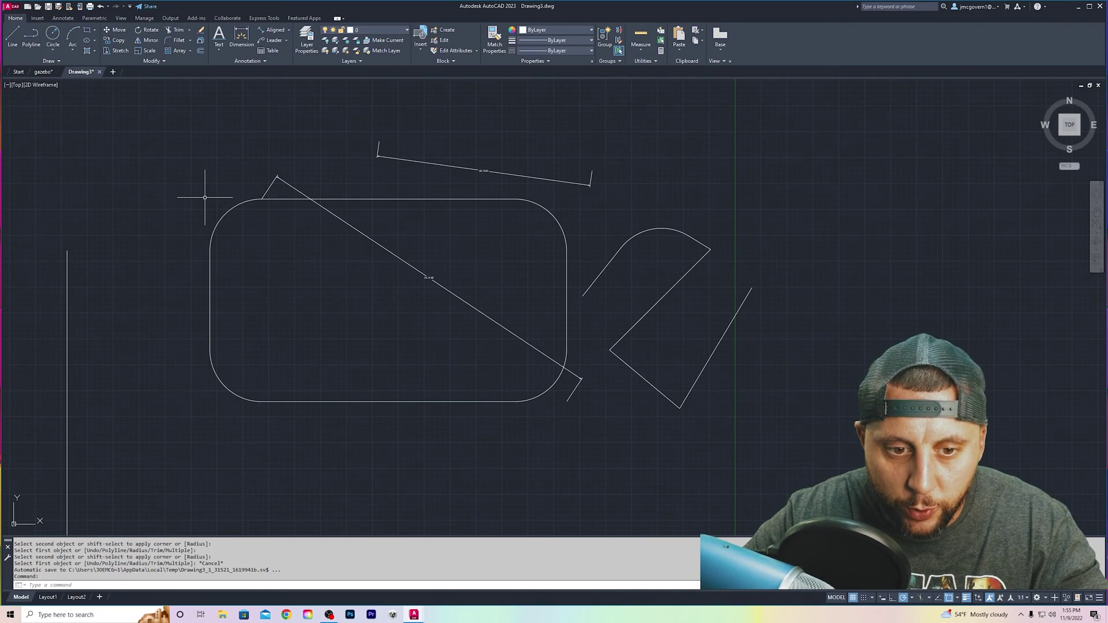
Draw a large rectangle enclosing all existing objects, with ample empty space above and to the right of them.
{"action": "scroll", "coordinate": [205, 197], "scroll_direction": "down", "scroll_amount": 5}
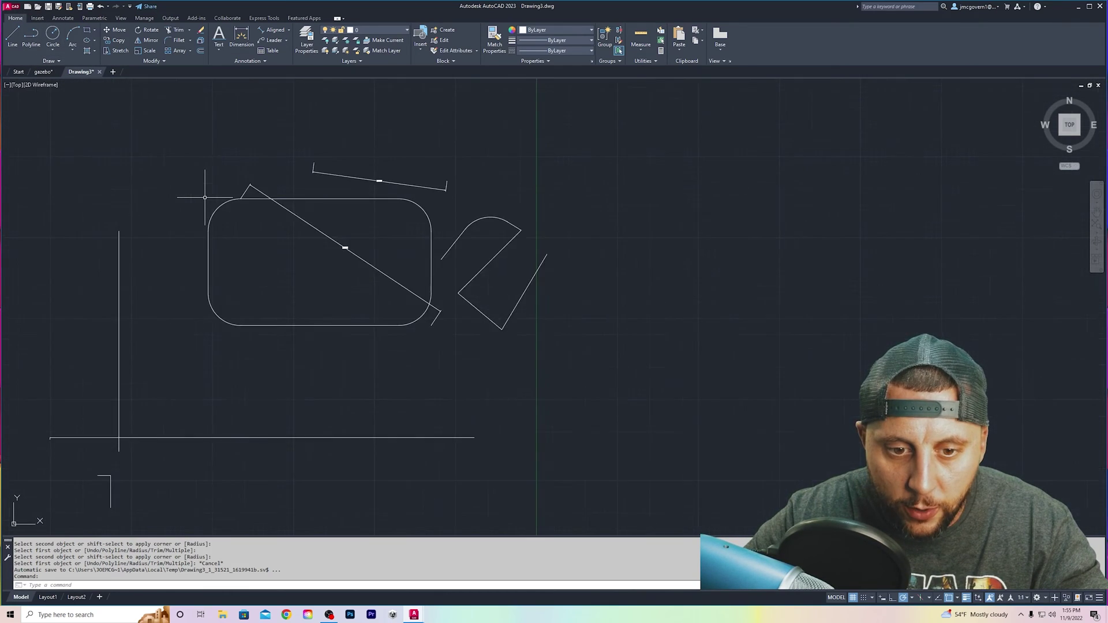
{"action": "left_click", "coordinate": [86, 29]}
{"action": "left_click", "coordinate": [214, 448]}
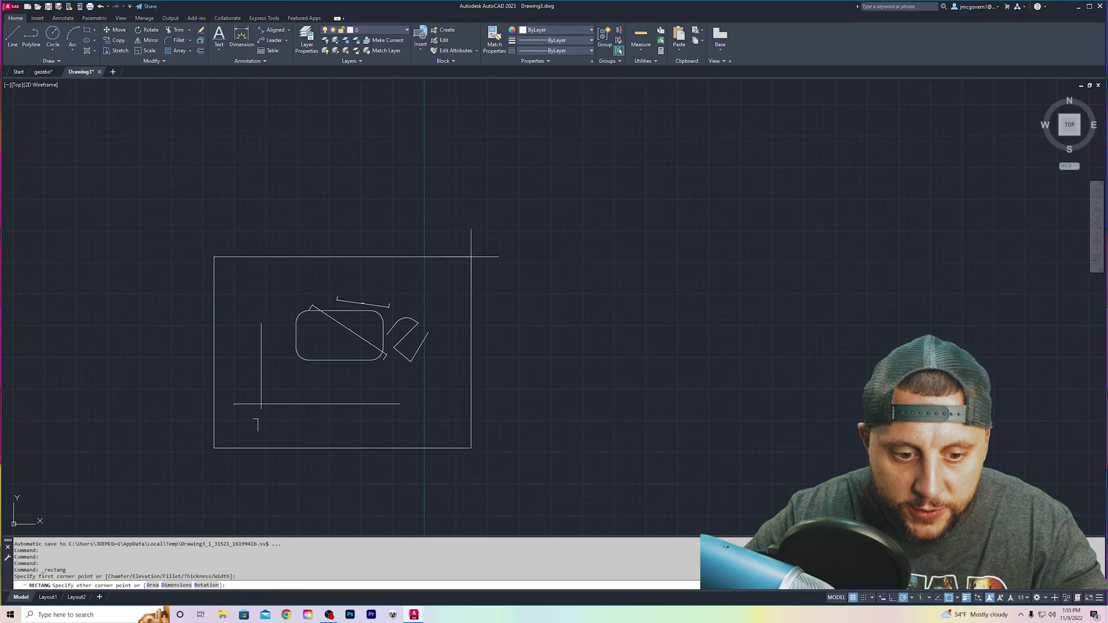
{"action": "left_click", "coordinate": [753, 104]}
{"action": "scroll", "coordinate": [181, 357], "scroll_direction": "up", "scroll_amount": 2}
{"action": "middle_click_drag", "start_coordinate": [485, 326], "coordinate": [497, 327]}
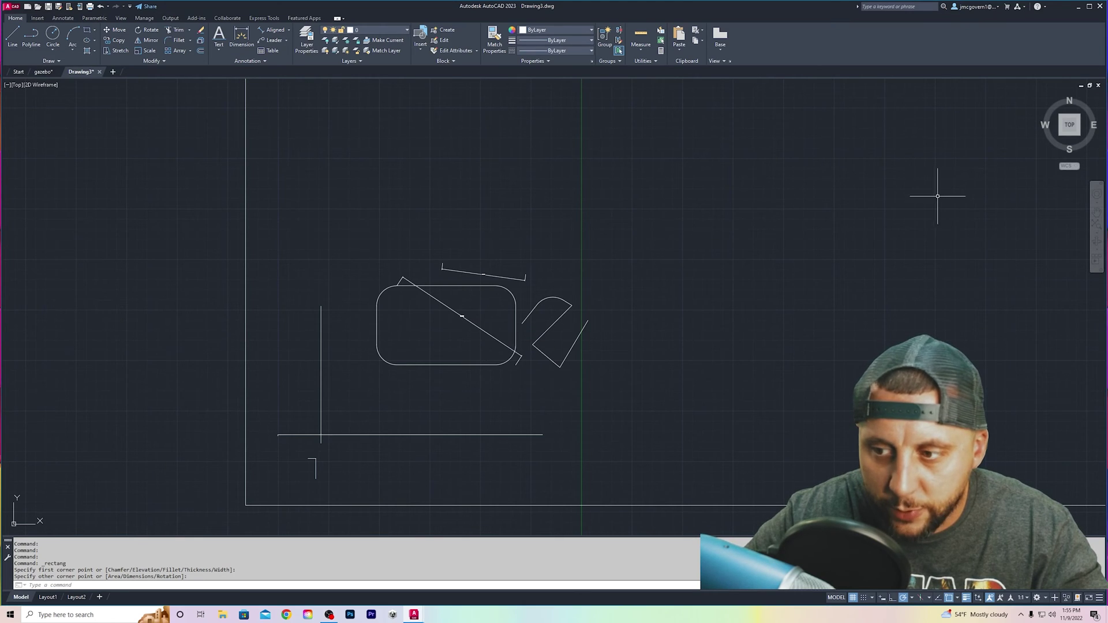
Draw a short diagonal line just inside the large rectangle's upper-right corner.
{"action": "scroll", "coordinate": [931, 200], "scroll_direction": "down", "scroll_amount": 2}
{"action": "middle_click_drag", "start_coordinate": [932, 201], "coordinate": [305, 359]}
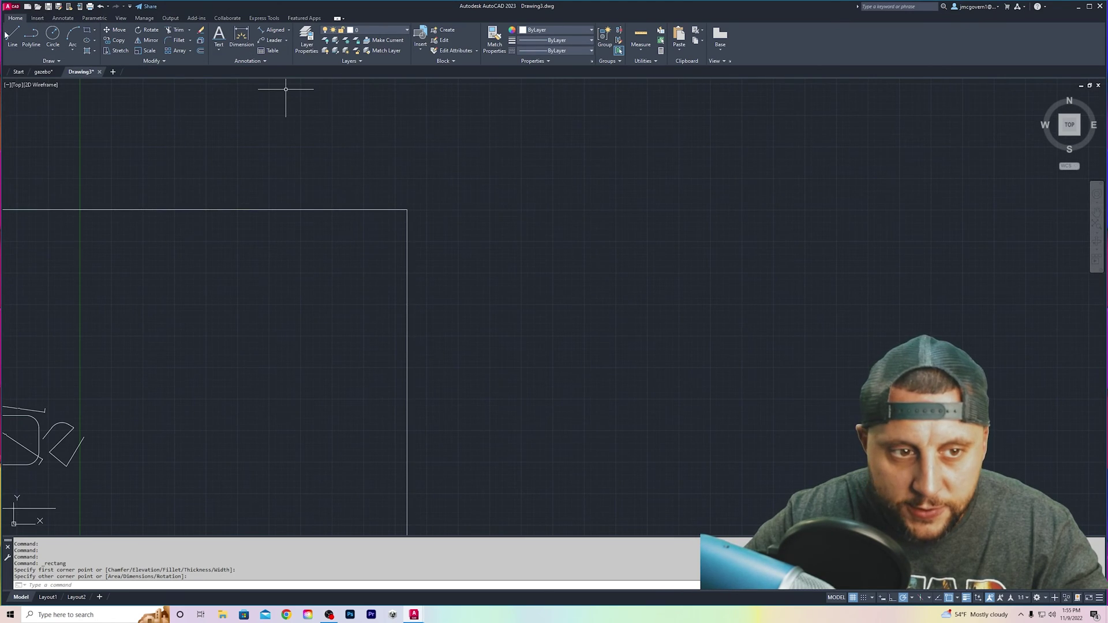
{"action": "key", "text": "l"}
{"action": "key", "text": "space"}
{"action": "left_click", "coordinate": [383, 226]}
{"action": "left_click", "coordinate": [389, 234]}
{"action": "key", "text": "Escape"}
{"action": "middle_click_drag", "start_coordinate": [370, 259], "coordinate": [829, 166]}
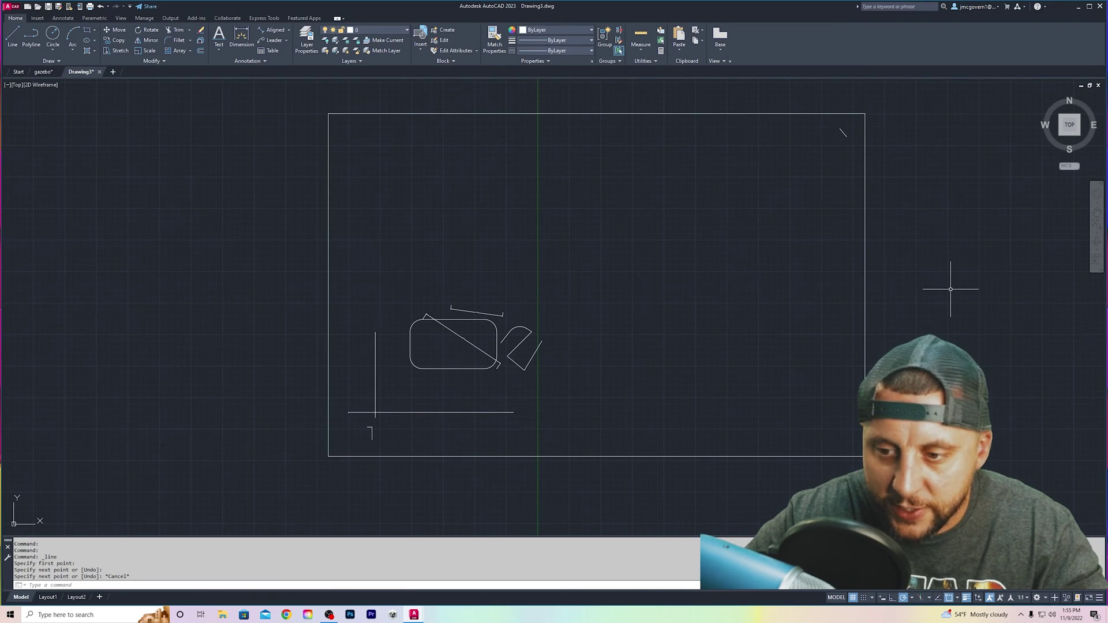
Erase the short diagonal line and the large enclosing rectangle, and zoom to the extents of the remaining objects.
{"action": "left_click", "coordinate": [1097, 226]}
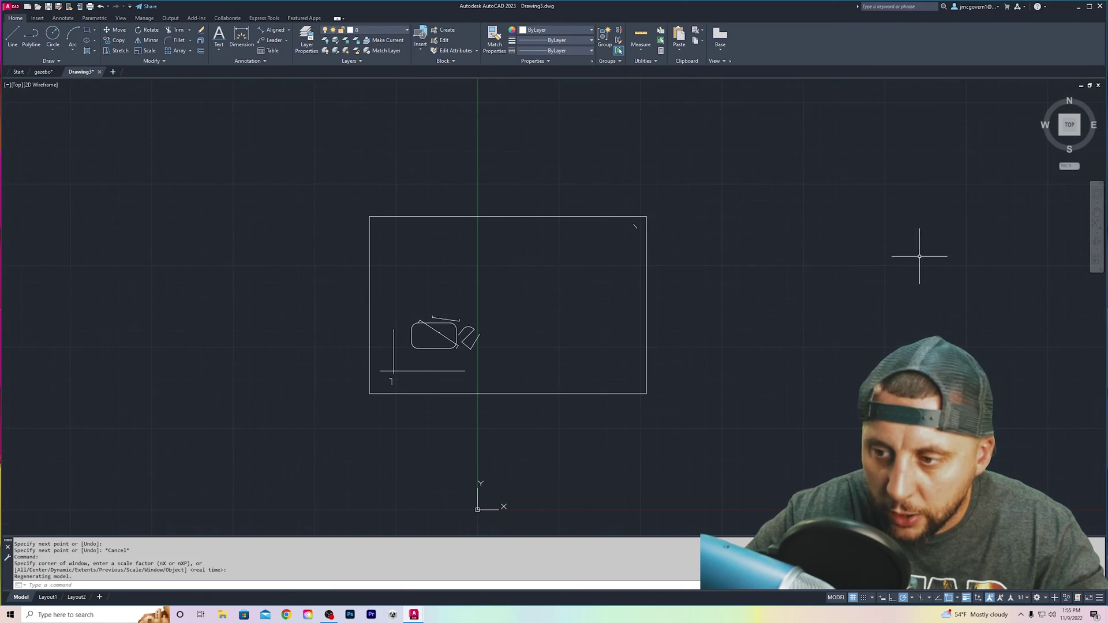
{"action": "left_click", "coordinate": [1096, 226]}
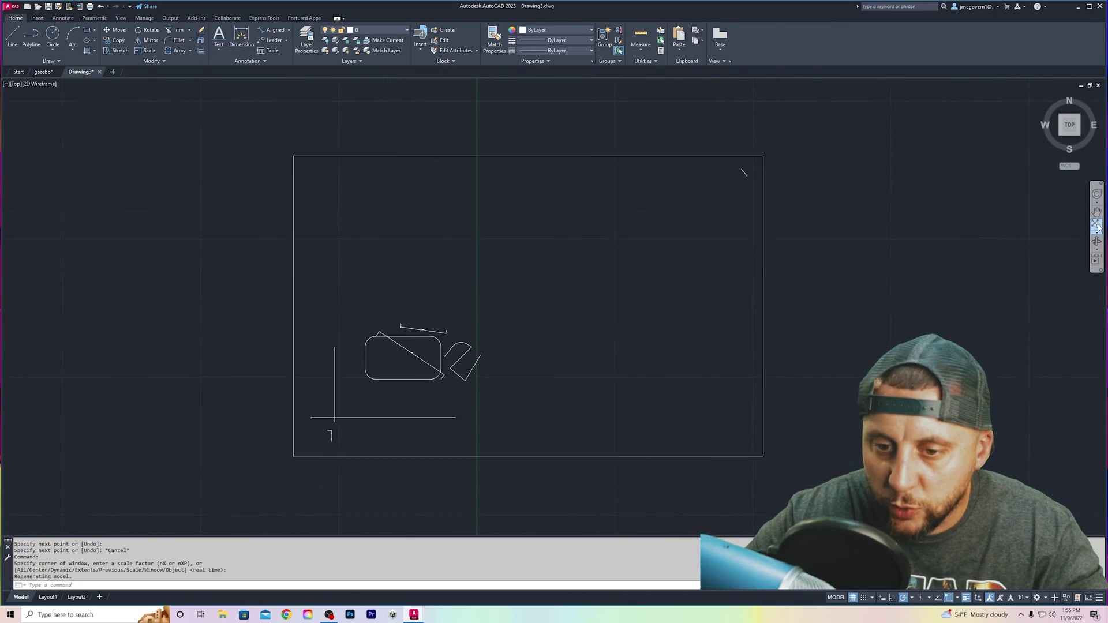
{"action": "left_click", "coordinate": [866, 113]}
{"action": "left_click", "coordinate": [897, 180]}
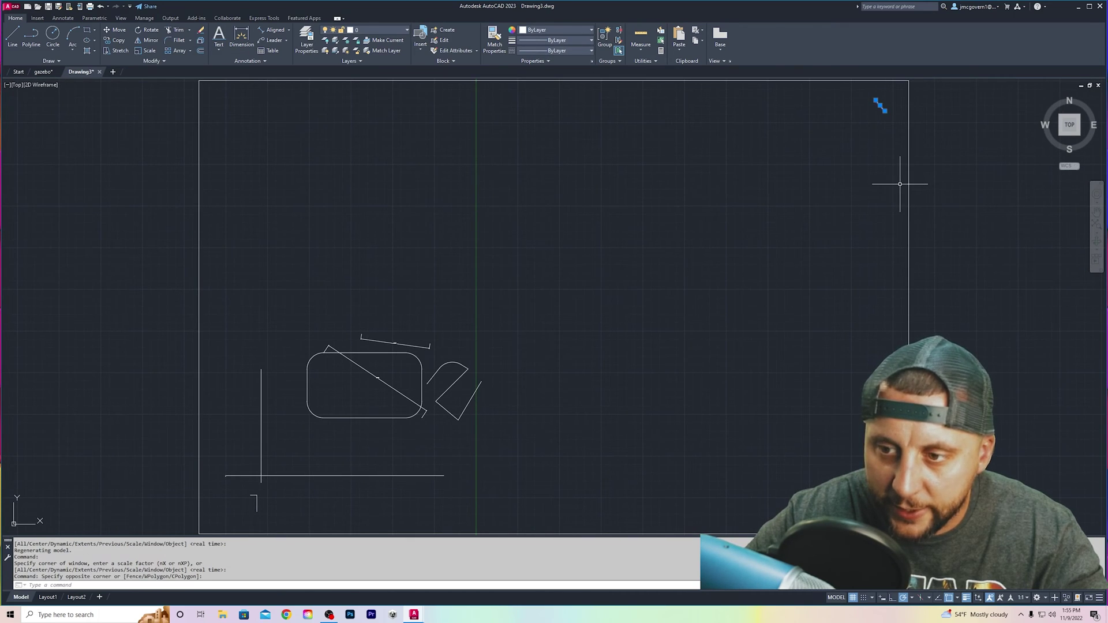
{"action": "key", "text": "Delete"}
{"action": "left_click_drag", "start_coordinate": [928, 186], "coordinate": [918, 302]}
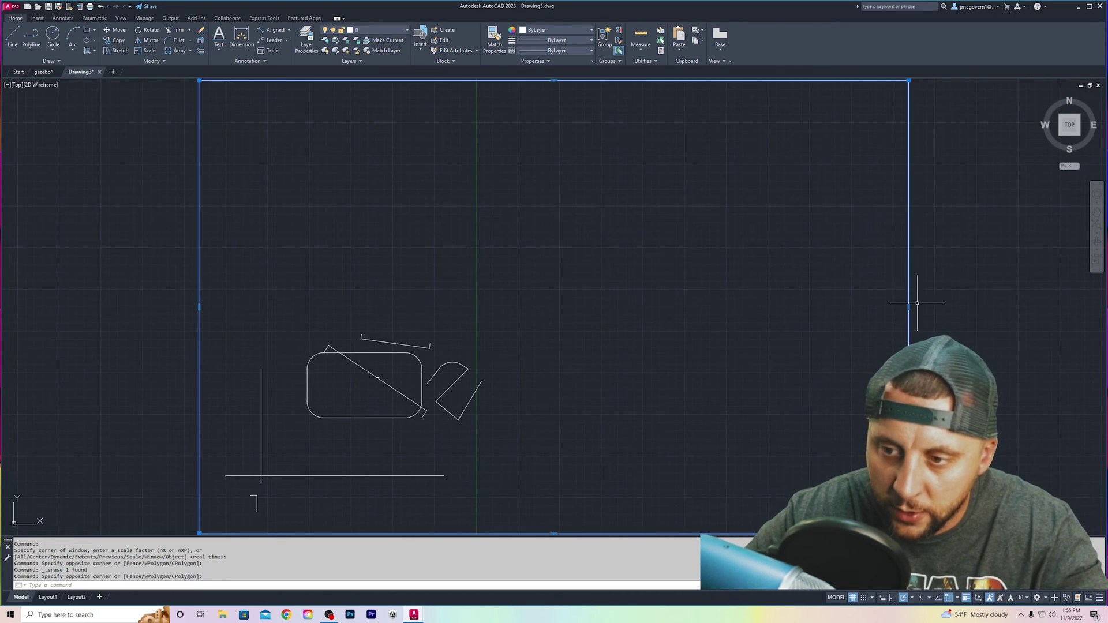
{"action": "key", "text": "Delete"}
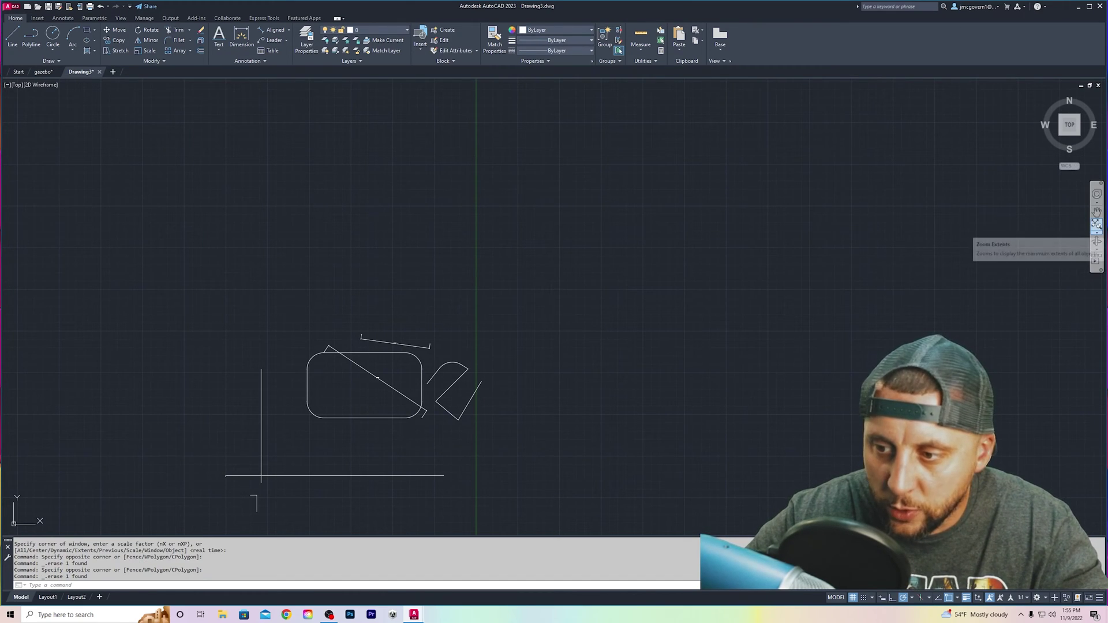
{"action": "left_click", "coordinate": [1097, 225]}
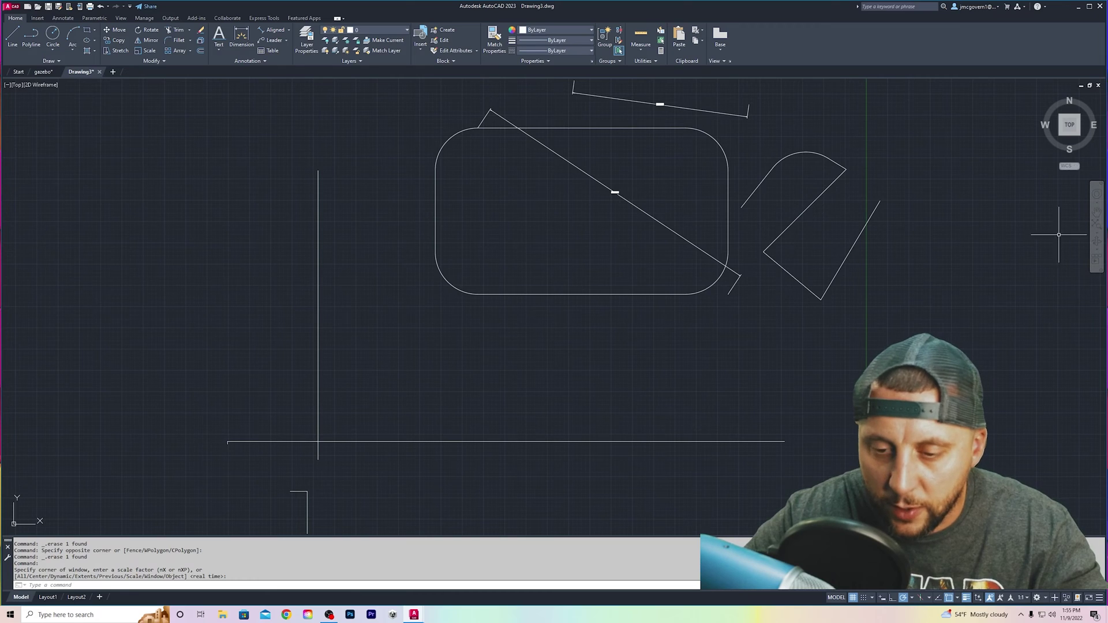
Plot the drawing on the HP OfficeJet Pro 8710 printer with the plot area set to Extents and the plot centered.
{"action": "left_click", "coordinate": [9, 6]}
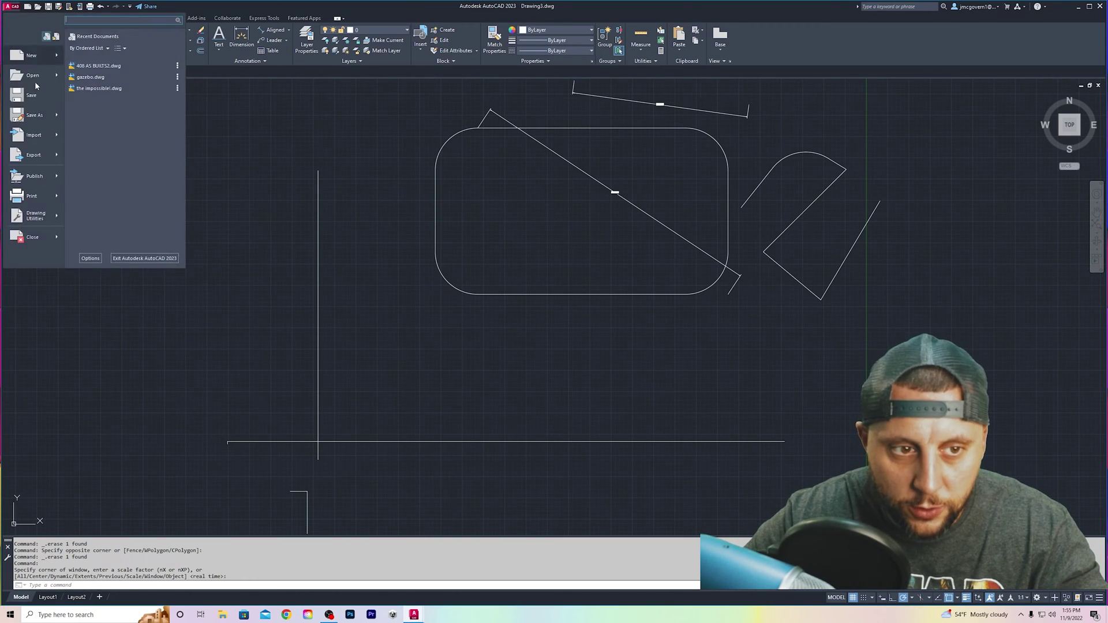
{"action": "left_click", "coordinate": [26, 197]}
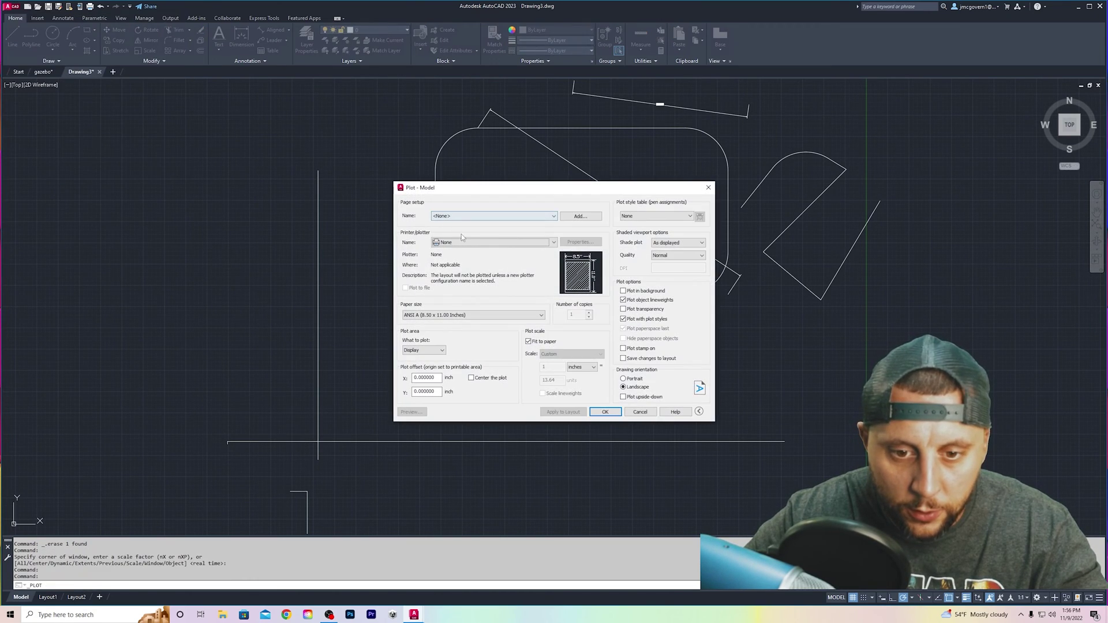
{"action": "left_click", "coordinate": [485, 243]}
{"action": "left_click", "coordinate": [483, 283]}
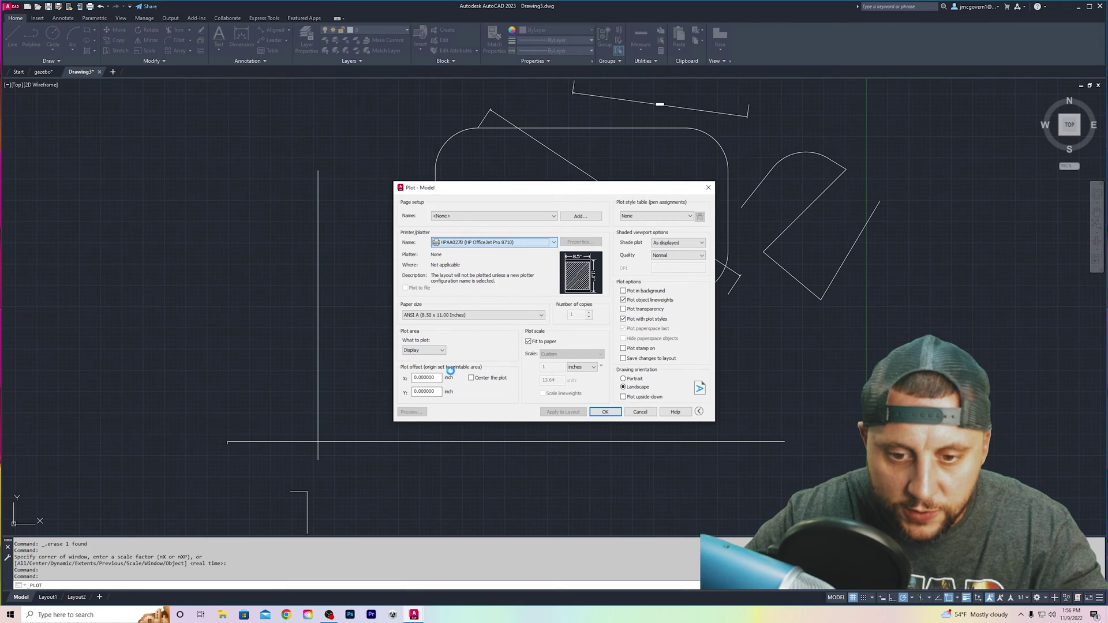
{"action": "left_click", "coordinate": [429, 352]}
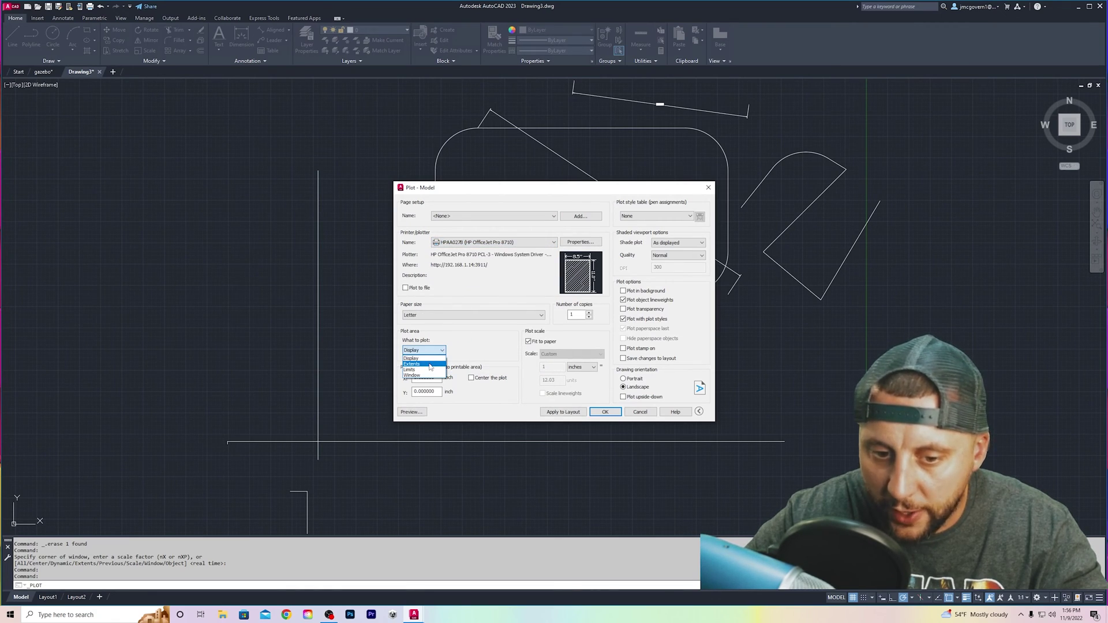
{"action": "left_click", "coordinate": [430, 365]}
{"action": "left_click", "coordinate": [471, 379]}
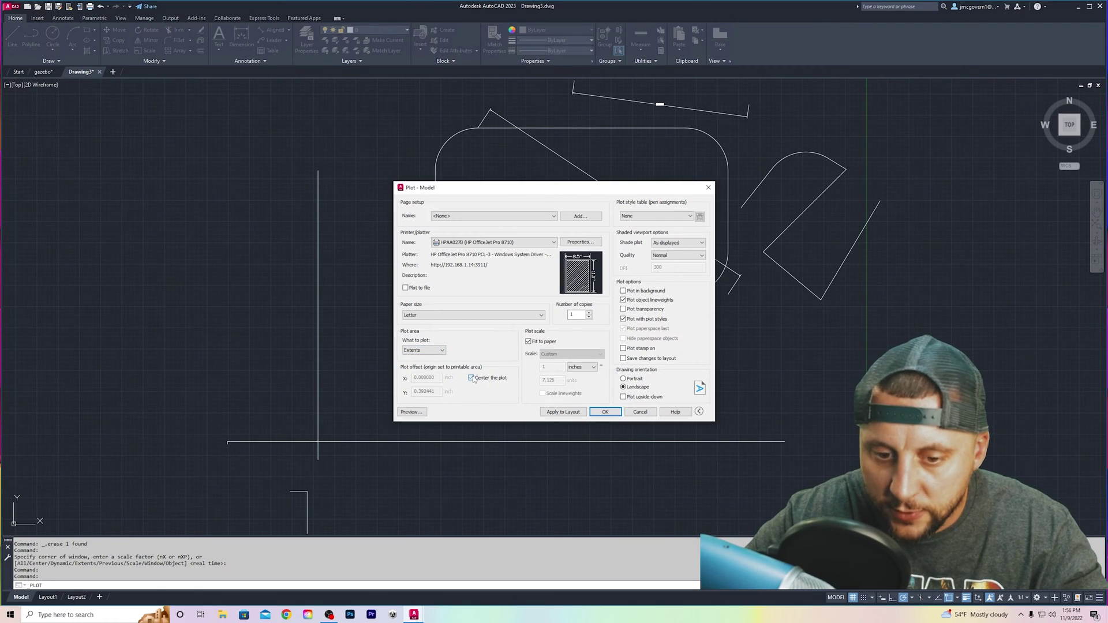
{"action": "left_click", "coordinate": [605, 412]}
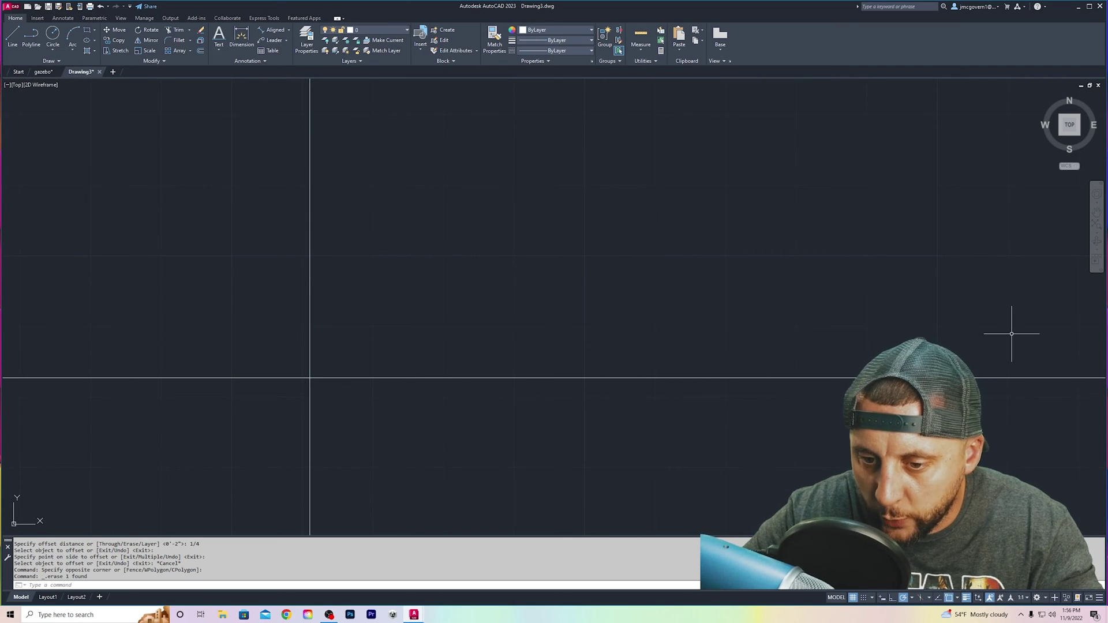
Offset the vertical line to the right four times in succession, spacing each new line 1/4 inch from the previous one.
{"action": "left_click", "coordinate": [201, 52]}
{"action": "type", "text": "1/4"}
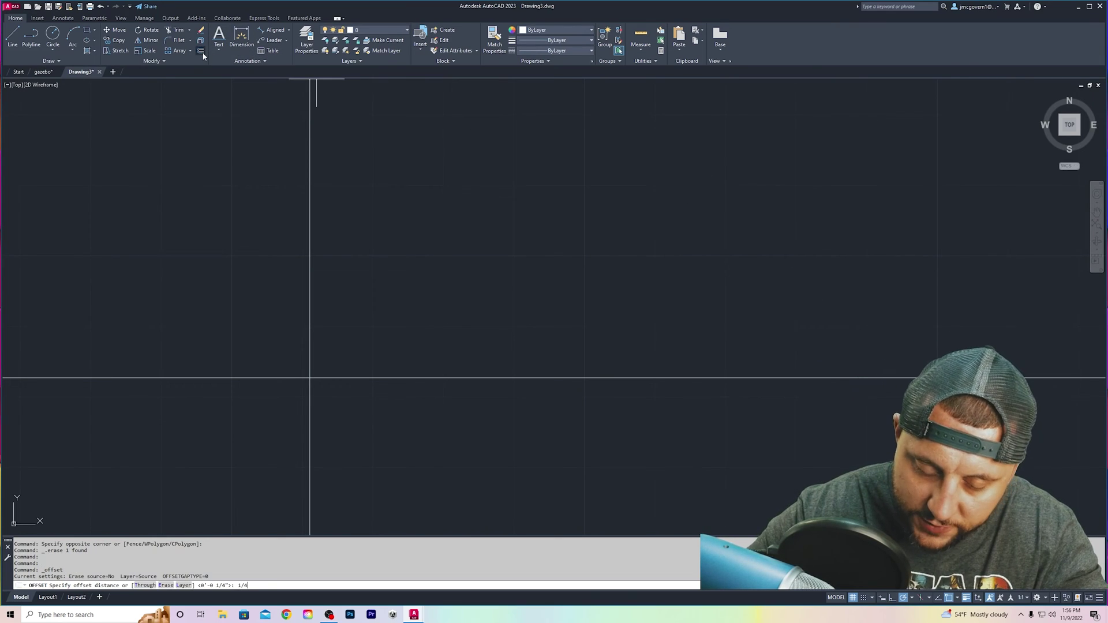
{"action": "key", "text": "Return"}
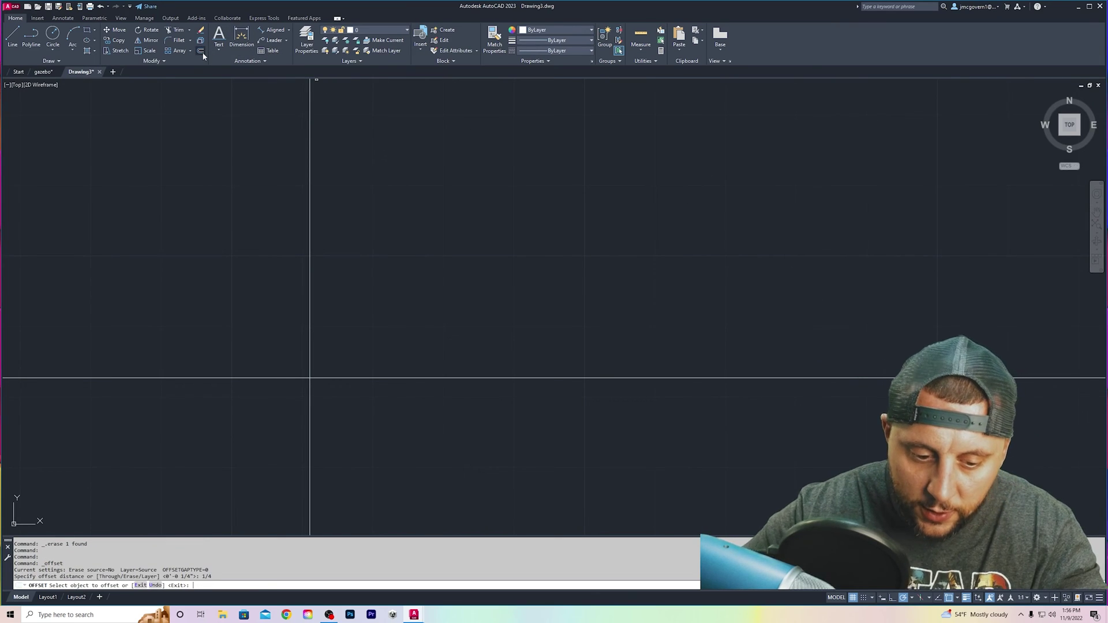
{"action": "left_click", "coordinate": [312, 332]}
{"action": "left_click", "coordinate": [340, 328]}
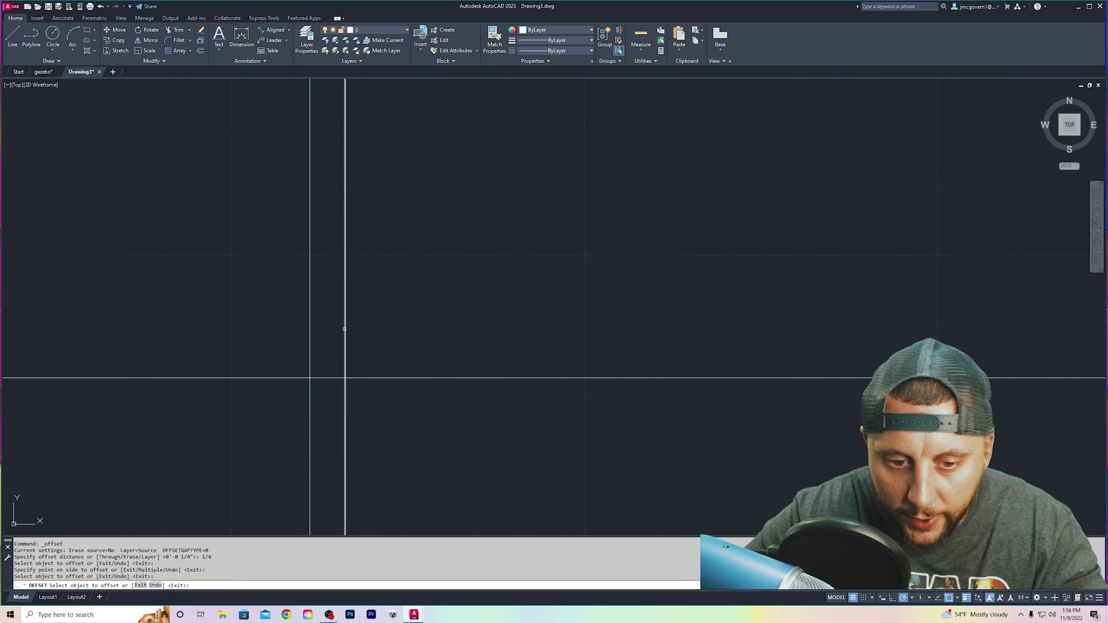
{"action": "left_click", "coordinate": [347, 327]}
{"action": "left_click", "coordinate": [372, 327]}
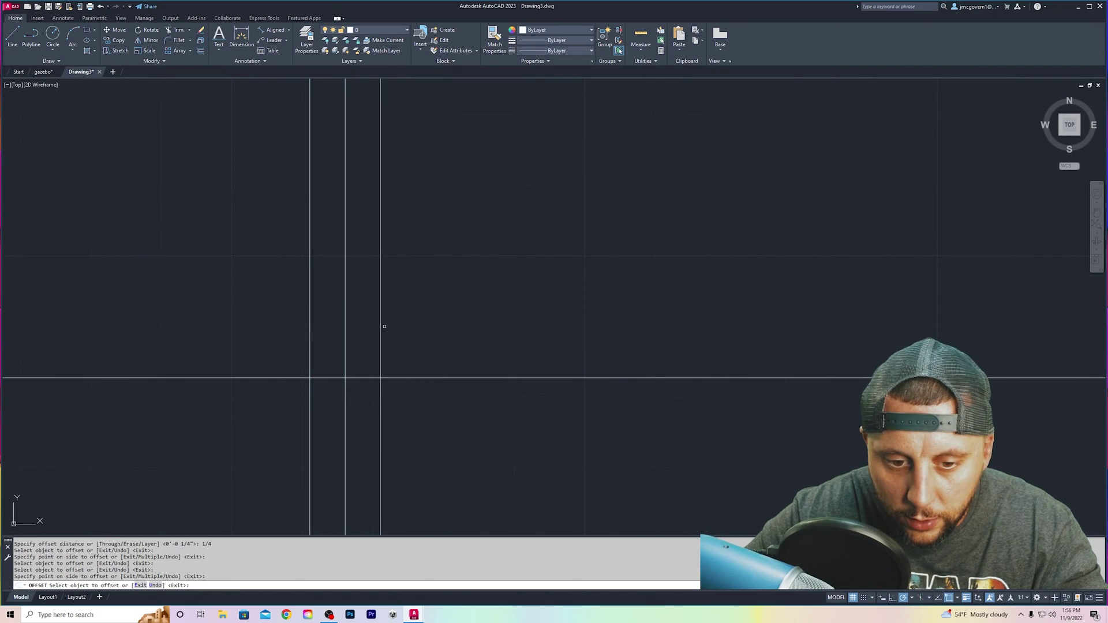
{"action": "left_click", "coordinate": [381, 327]}
{"action": "left_click", "coordinate": [432, 327]}
{"action": "left_click", "coordinate": [418, 327]}
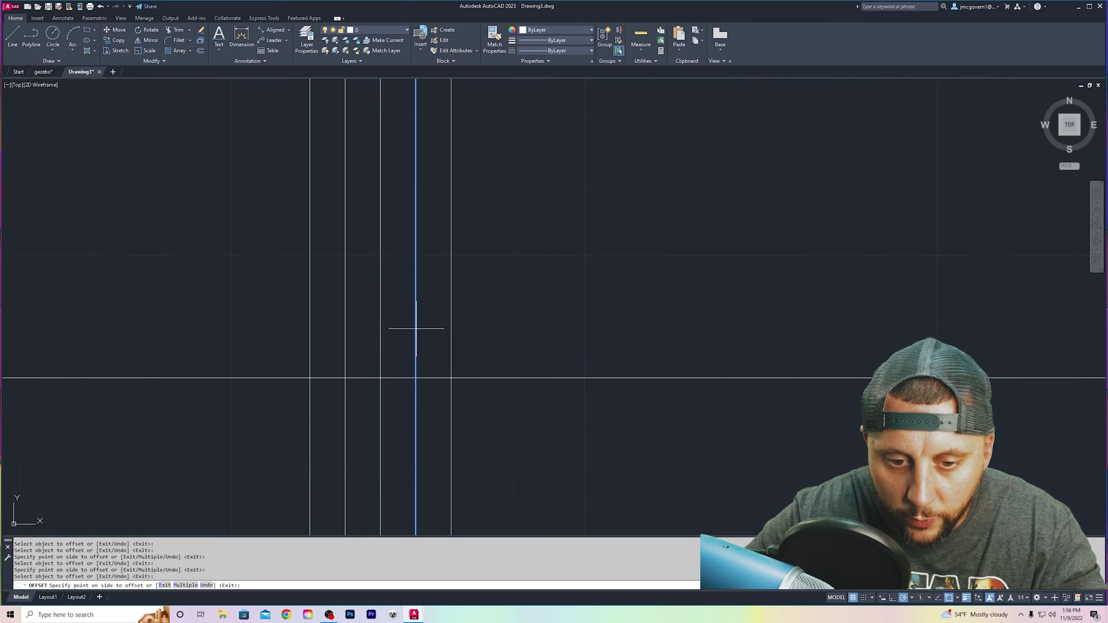
{"action": "left_click", "coordinate": [478, 353]}
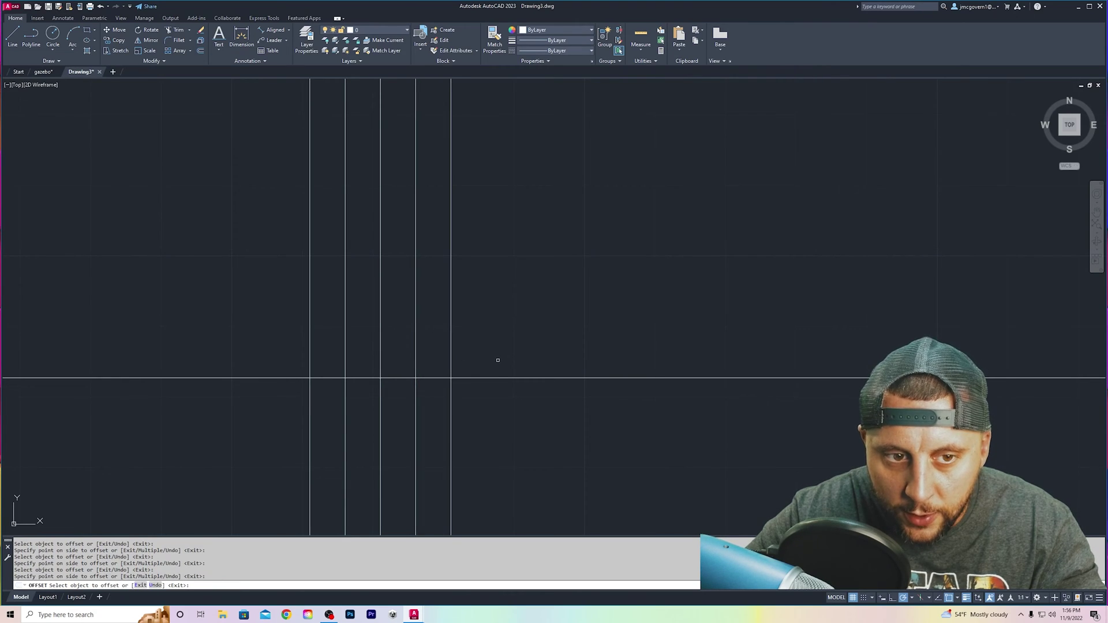
{"action": "key", "text": "Escape"}
Copy the rightmost vertical line to the right as an array of 24 items spaced 1/4 inch apart, using Copy's Array option.
{"action": "left_click", "coordinate": [118, 40]}
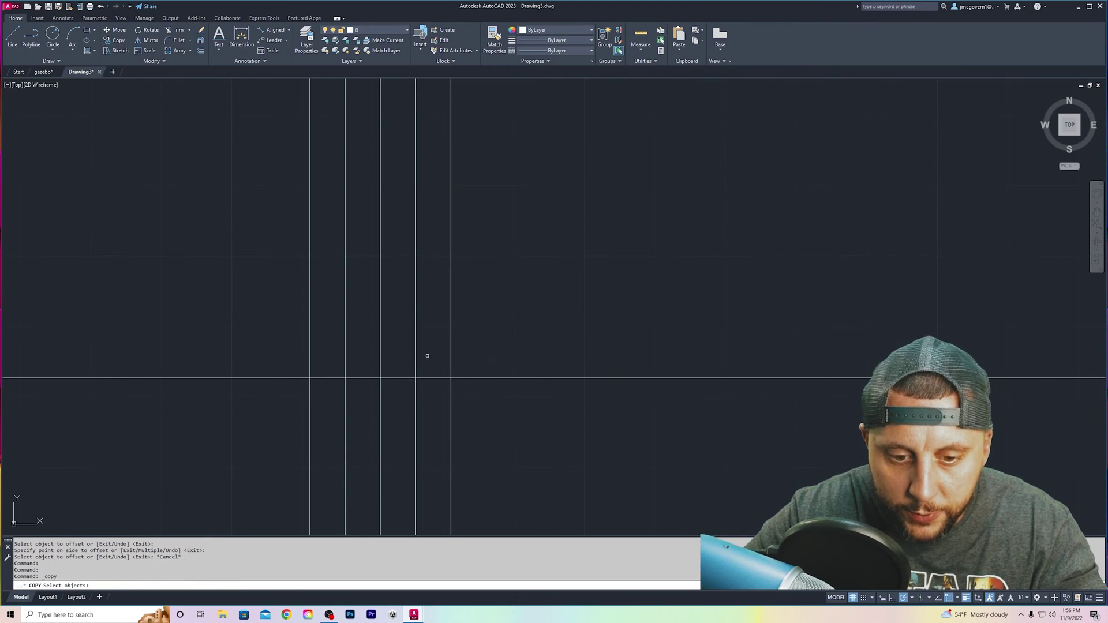
{"action": "left_click", "coordinate": [450, 351]}
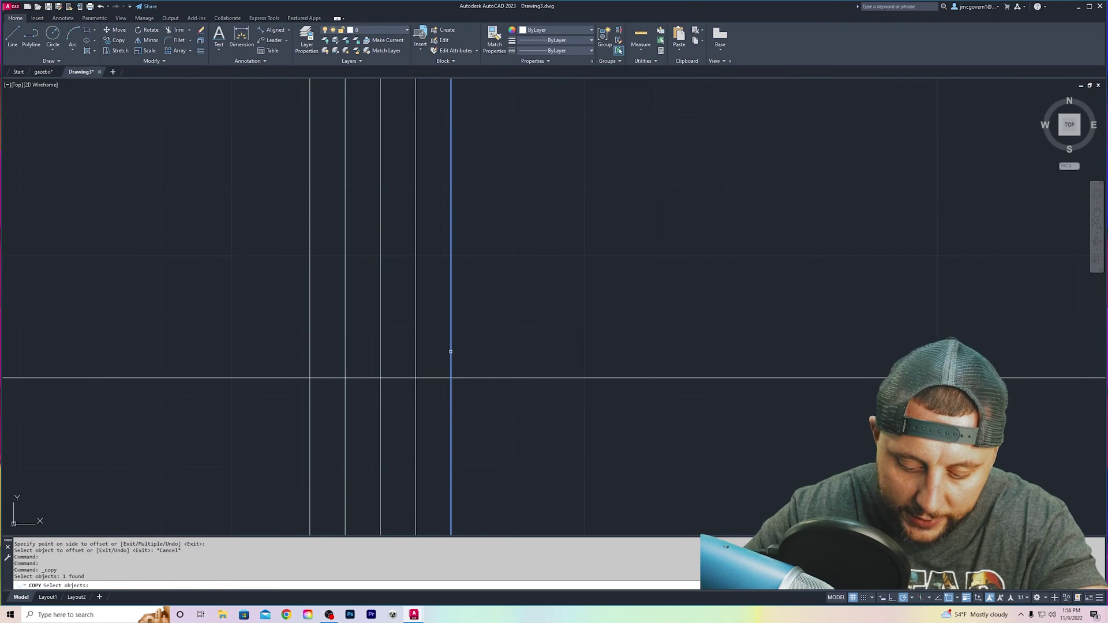
{"action": "key", "text": "Return"}
{"action": "left_click", "coordinate": [451, 378]}
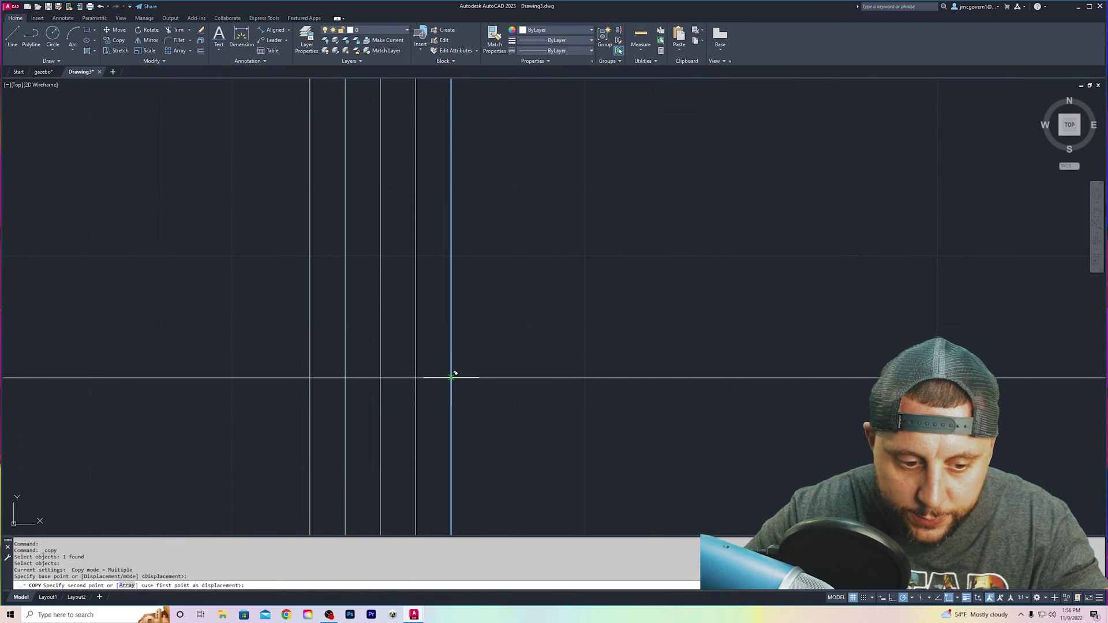
{"action": "left_click", "coordinate": [127, 585]}
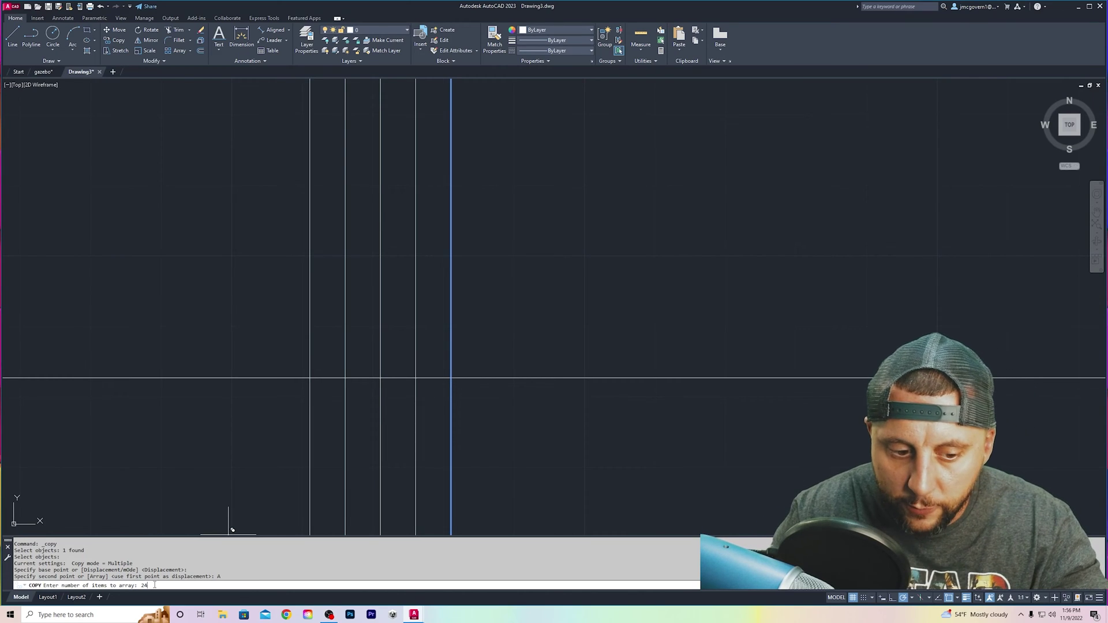
{"action": "key", "text": "Return"}
{"action": "scroll", "coordinate": [478, 457], "scroll_direction": "down", "scroll_amount": 5}
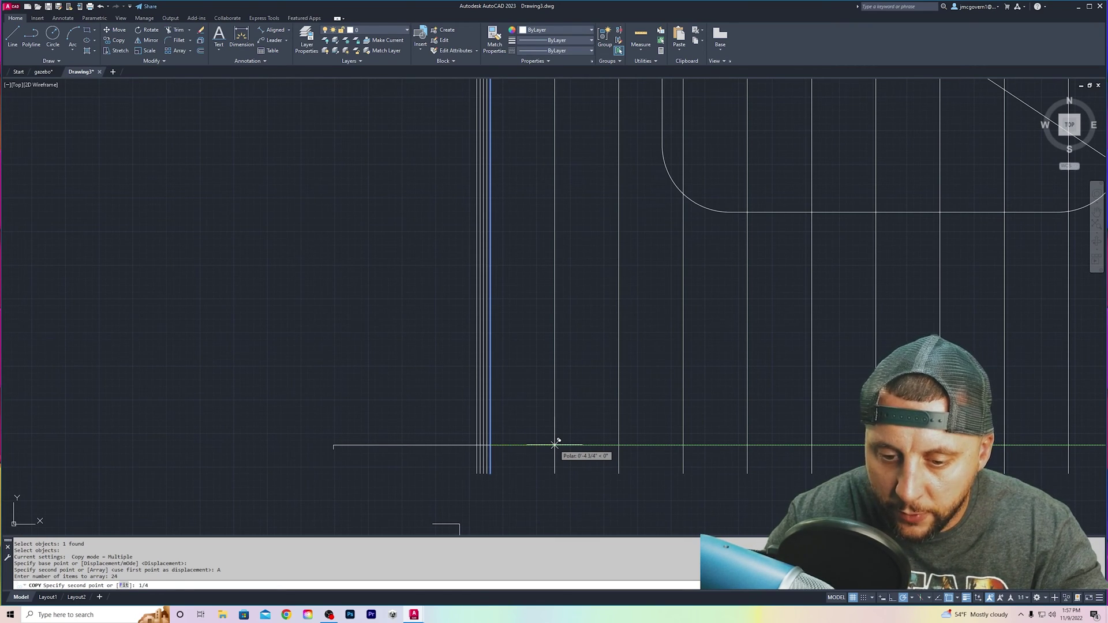
{"action": "key", "text": "Return"}
{"action": "key", "text": "Escape"}
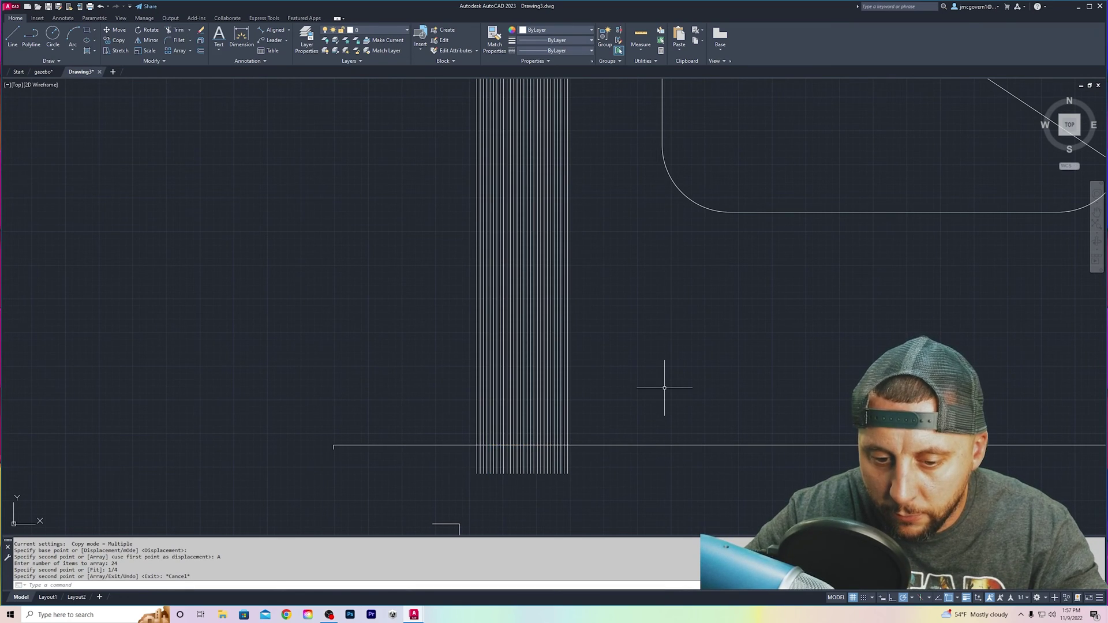
Erase the two slanted dimensions across and above the rounded rectangle, and the zigzag shape to its right.
{"action": "scroll", "coordinate": [664, 388], "scroll_direction": "down", "scroll_amount": 3}
{"action": "left_click", "coordinate": [594, 267]}
{"action": "left_click", "coordinate": [551, 279]}
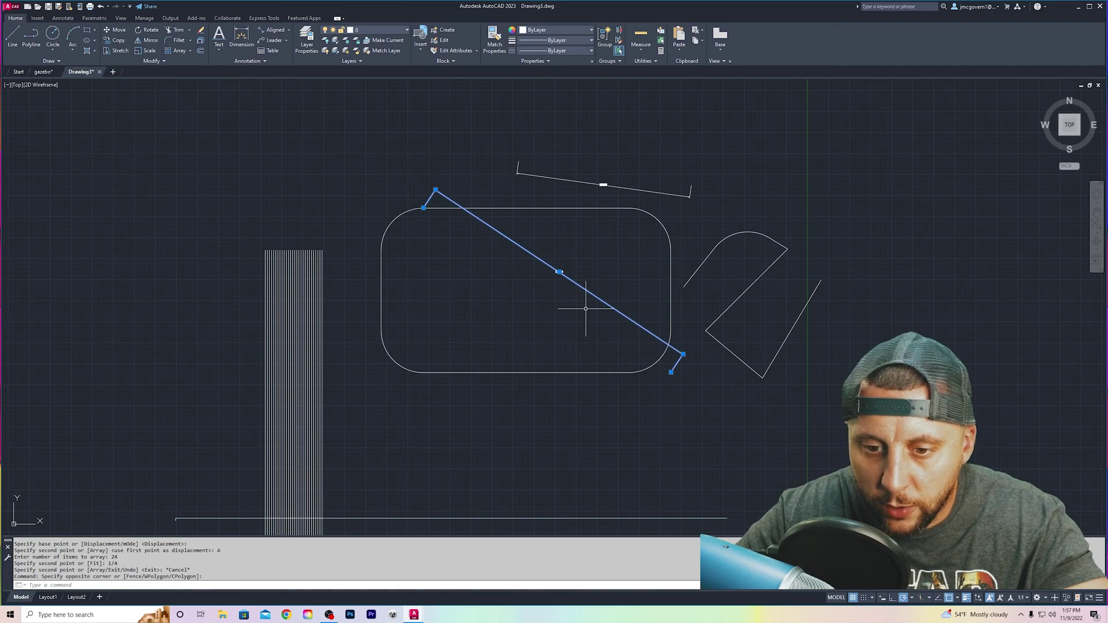
{"action": "key", "text": "Delete"}
{"action": "left_click", "coordinate": [694, 111]}
{"action": "left_click", "coordinate": [601, 181]}
{"action": "key", "text": "Delete"}
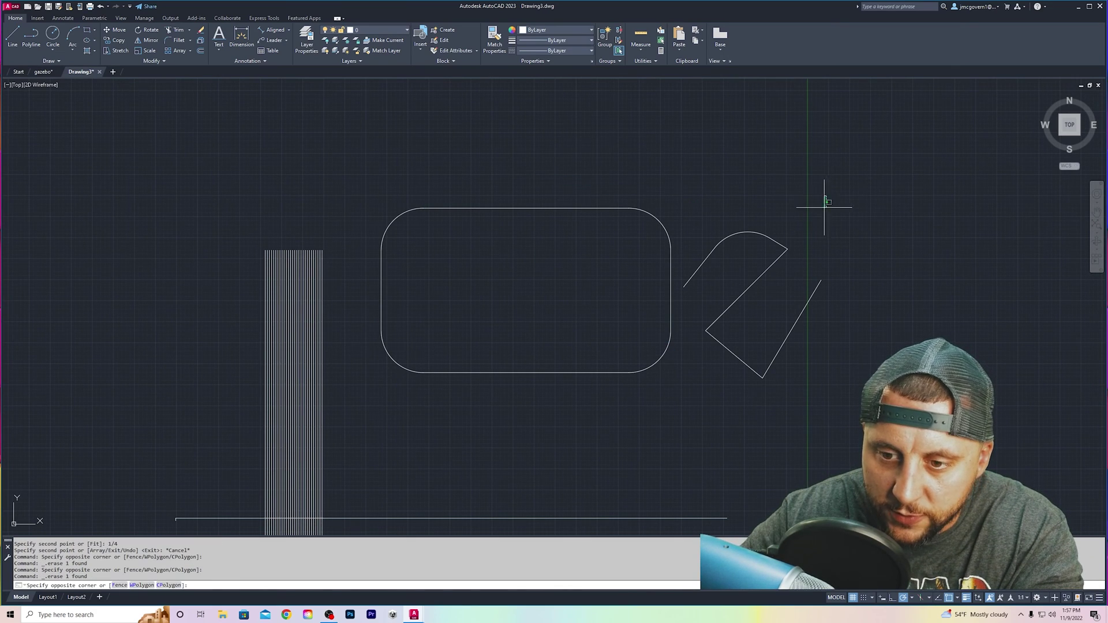
{"action": "left_click", "coordinate": [824, 203]}
{"action": "left_click", "coordinate": [705, 373]}
{"action": "key", "text": "Delete"}
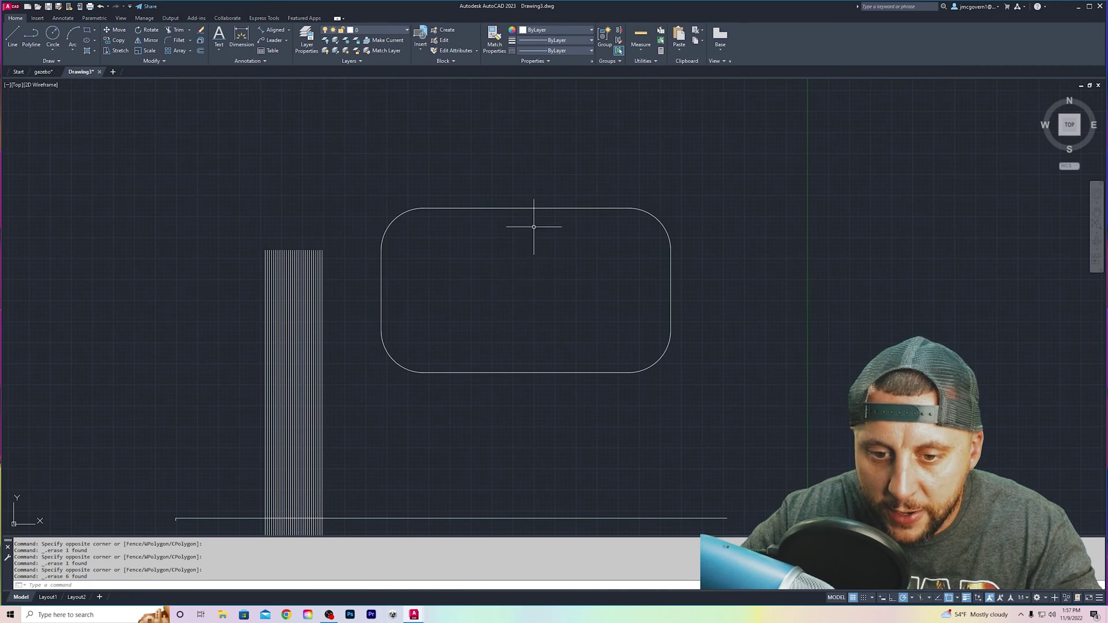
Explode the rounded rectangle into separate lines and arcs.
{"action": "left_click_drag", "start_coordinate": [557, 148], "coordinate": [755, 284]}
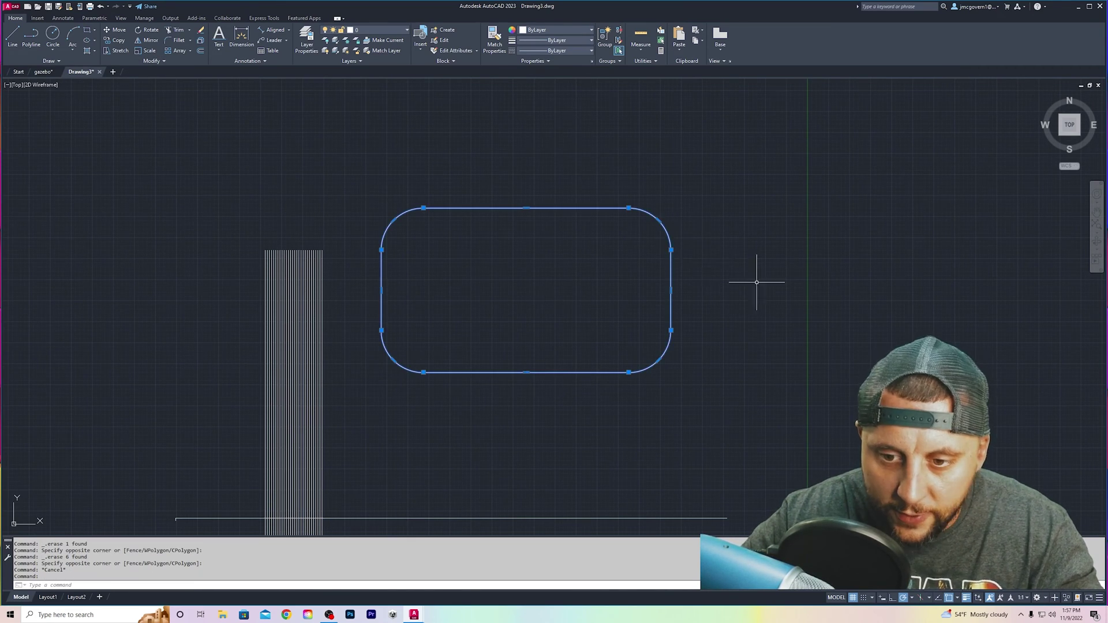
{"action": "type", "text": "explode"}
{"action": "key", "text": "Return"}
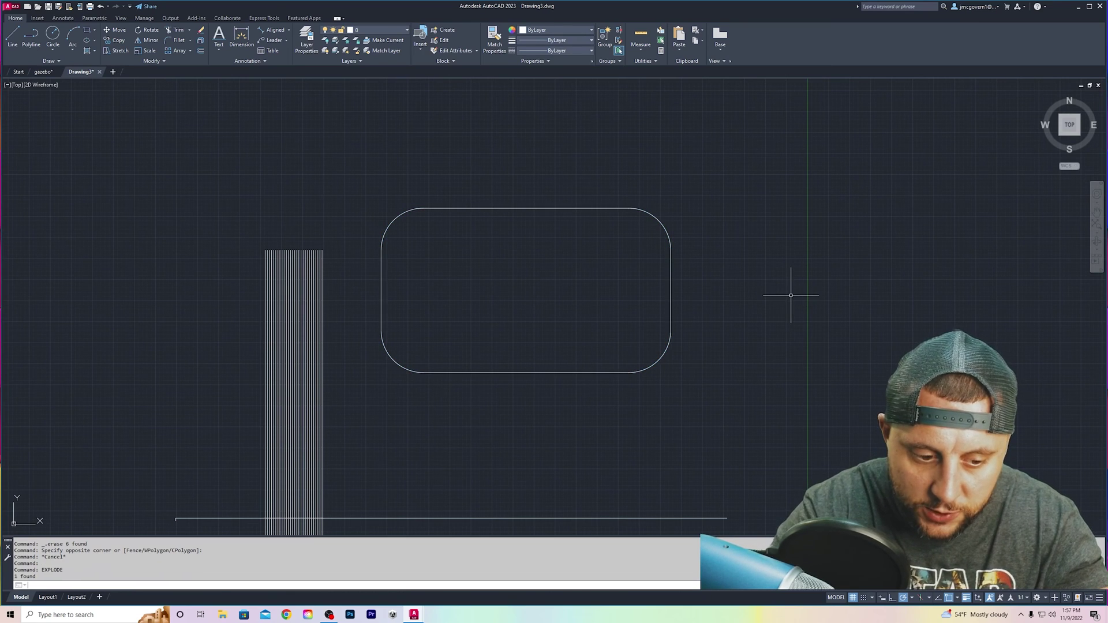
Move the rounded rectangle's top line and two upper corner arcs straight up by 1 inch.
{"action": "left_click_drag", "start_coordinate": [673, 206], "coordinate": [428, 235]}
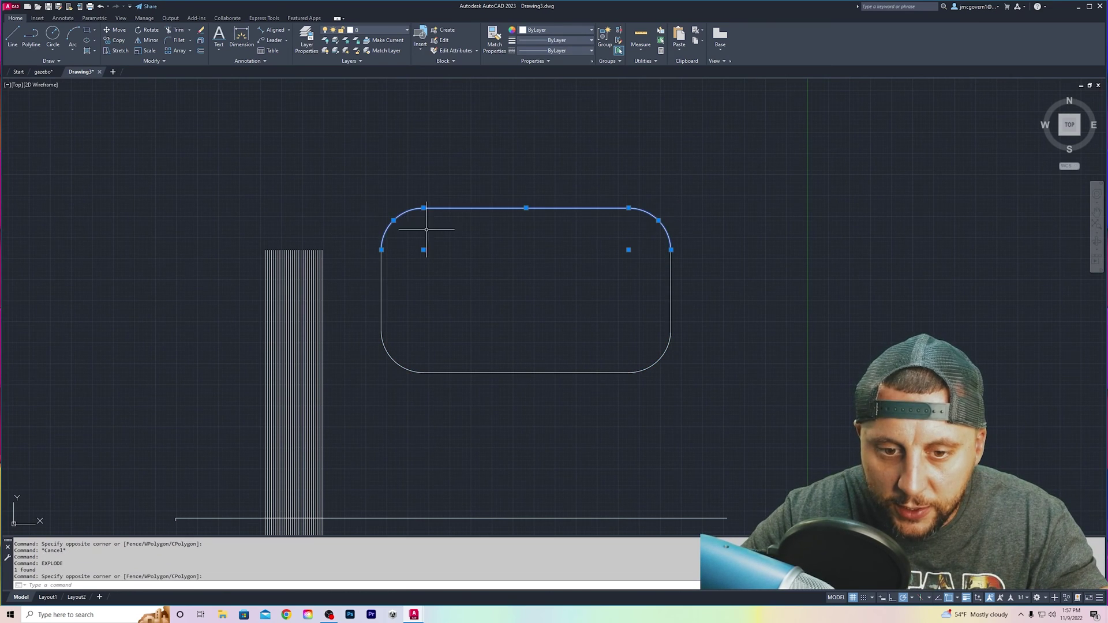
{"action": "type", "text": "m"}
{"action": "key", "text": "Return"}
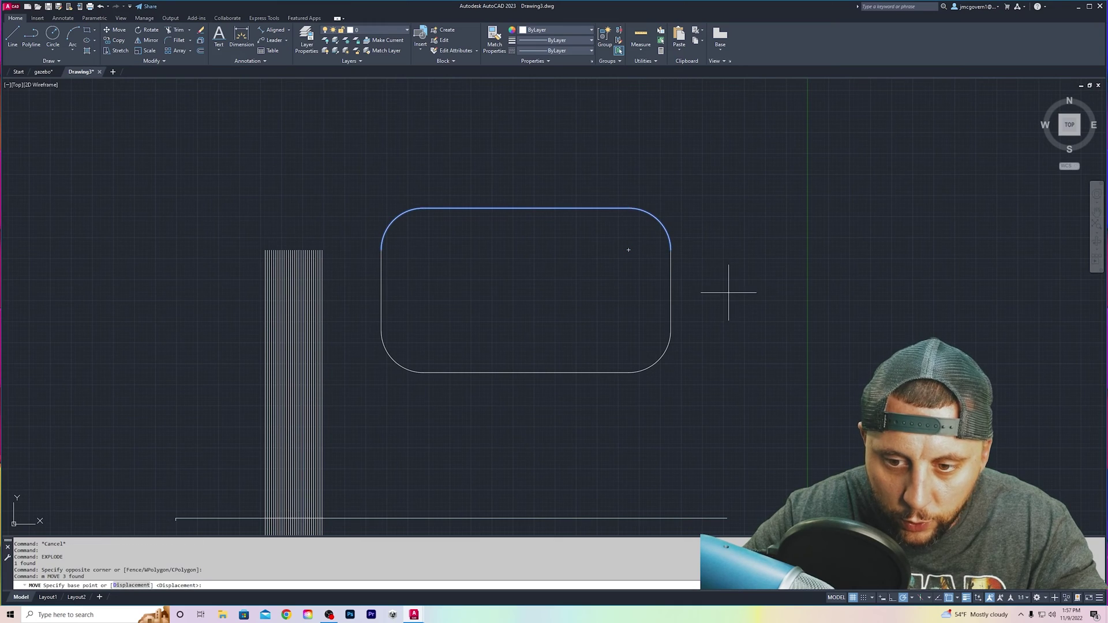
{"action": "left_click", "coordinate": [729, 293]}
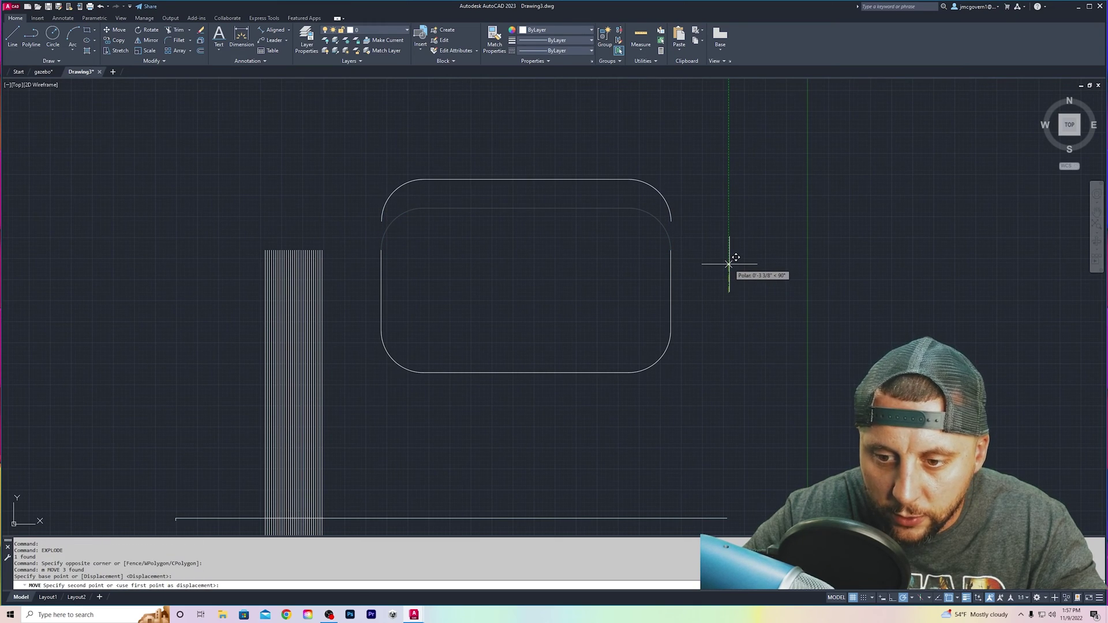
{"action": "type", "text": "1"}
{"action": "key", "text": "Return"}
Extend the rounded rectangle's right and left vertical sides up to the upper corner arcs.
{"action": "type", "text": "e"}
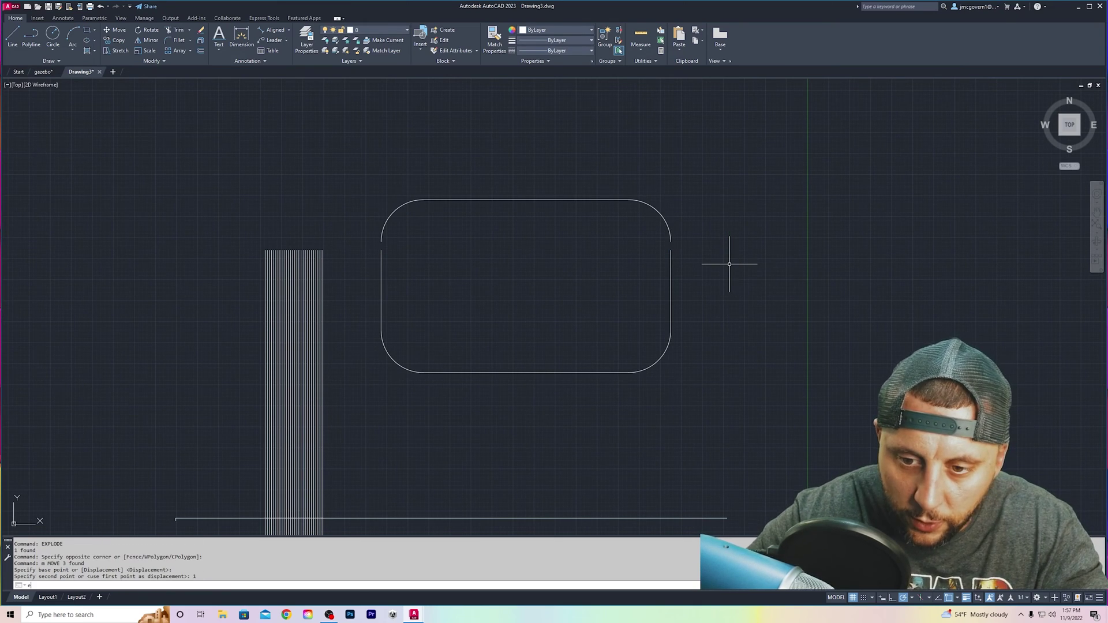
{"action": "type", "text": "x"}
{"action": "key", "text": "Return"}
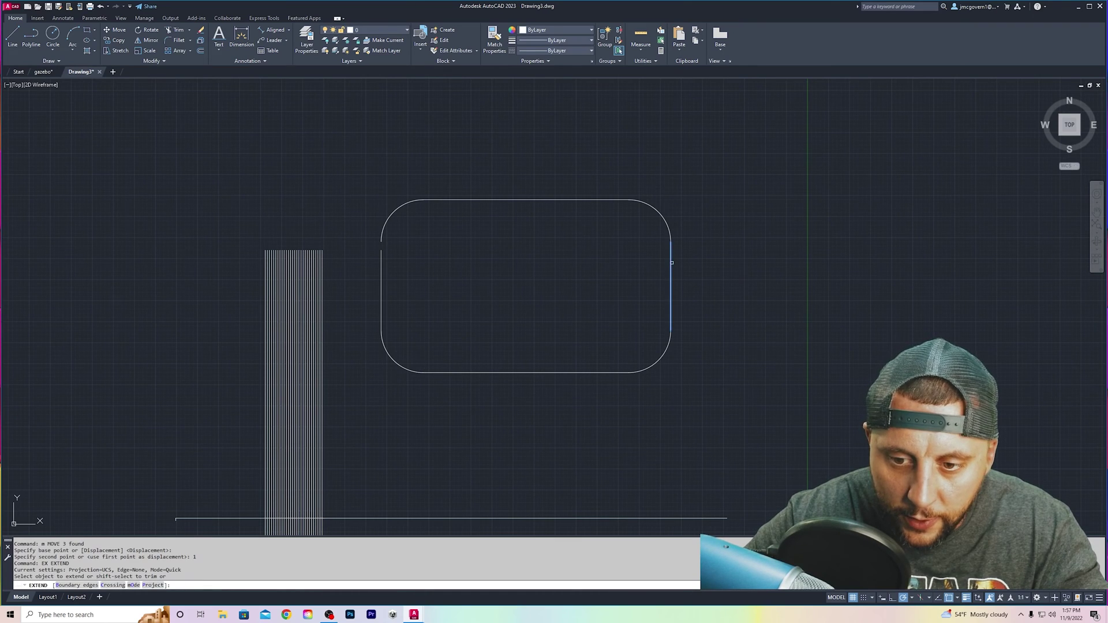
{"action": "double_click", "coordinate": [381, 265]}
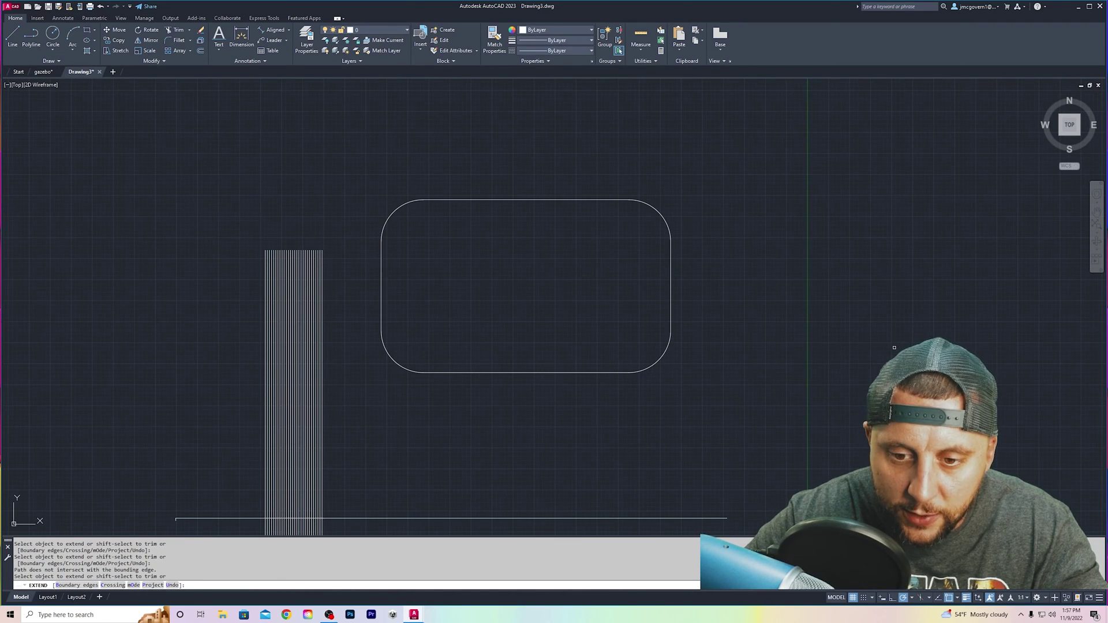
{"action": "key", "text": "Escape"}
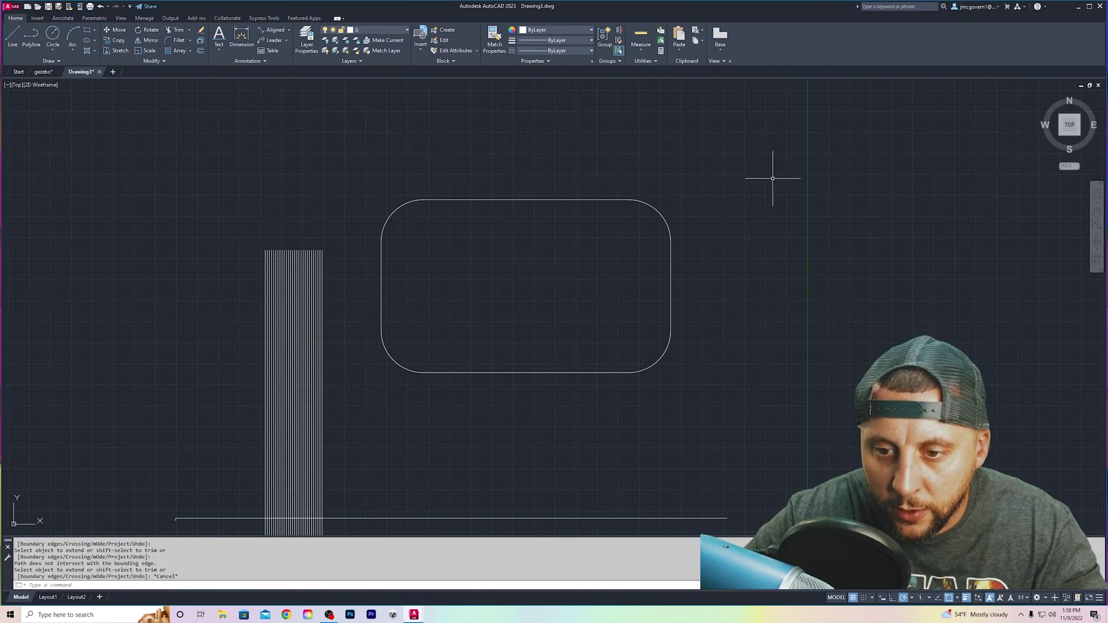
Stretch the upper part of the rounded rectangle, including both vertical sides, straight up by 1 inch.
{"action": "left_click", "coordinate": [729, 124]}
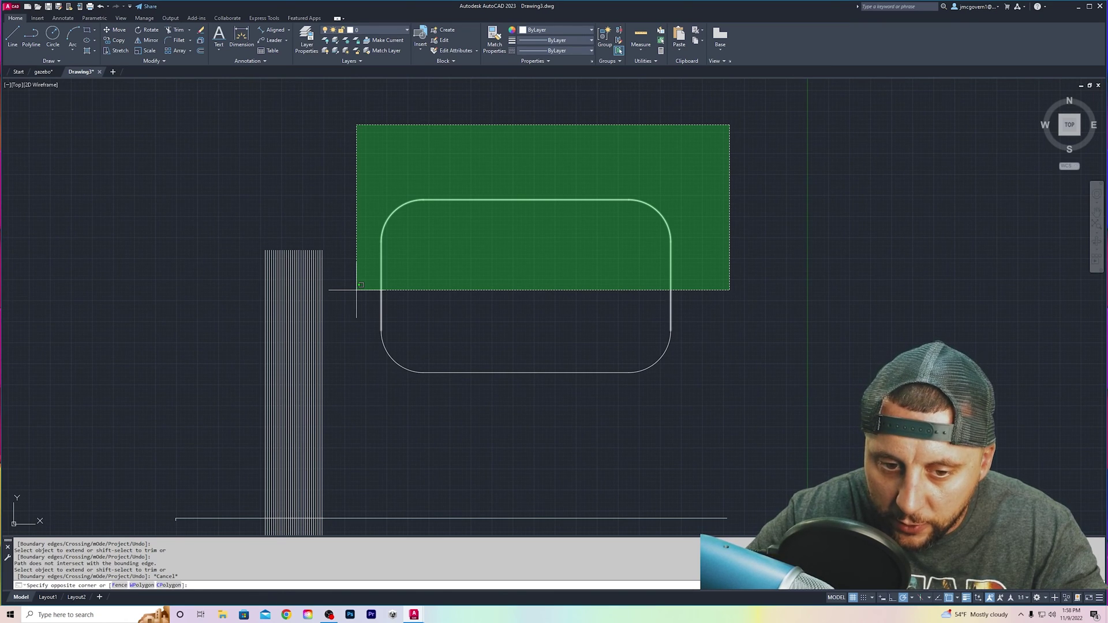
{"action": "left_click", "coordinate": [356, 290]}
{"action": "type", "text": "s"}
{"action": "key", "text": "Return"}
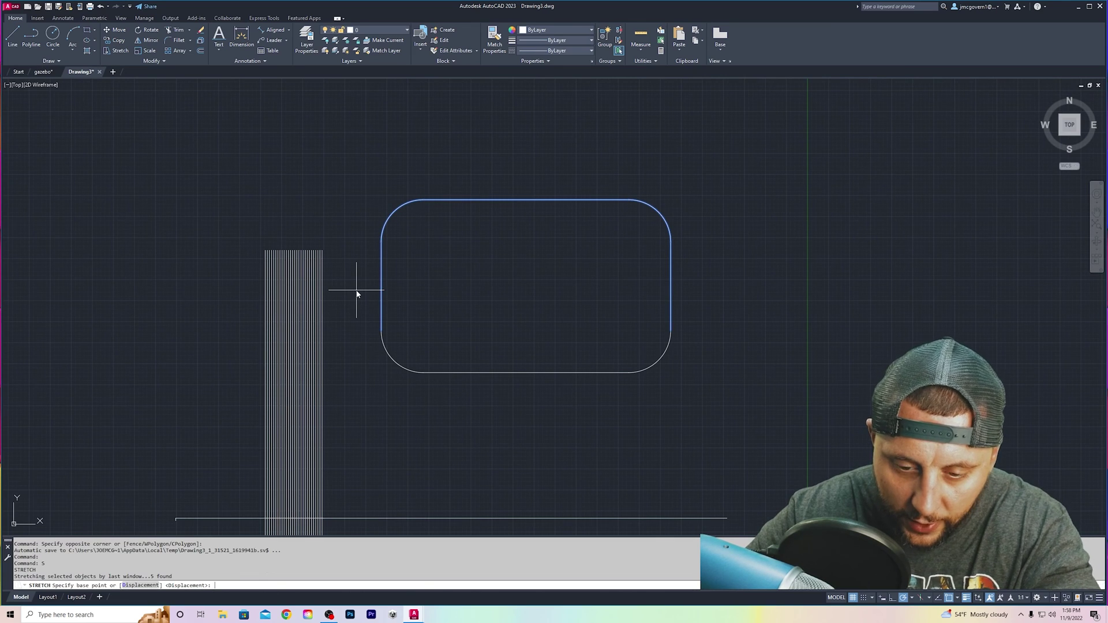
{"action": "left_click", "coordinate": [765, 312]}
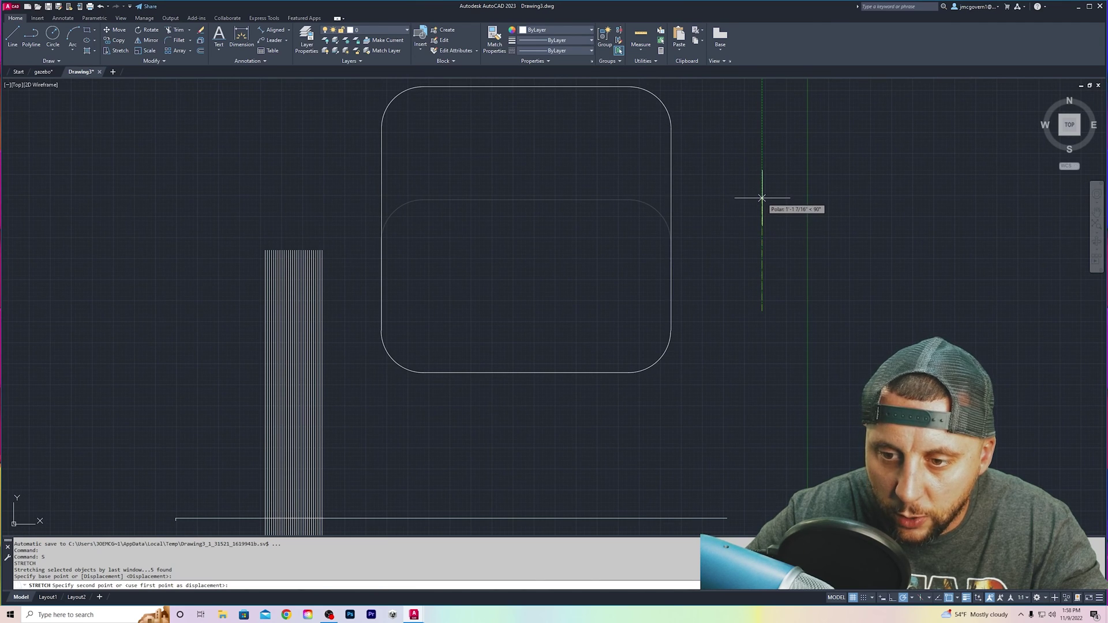
{"action": "type", "text": "1"}
{"action": "key", "text": "Return"}
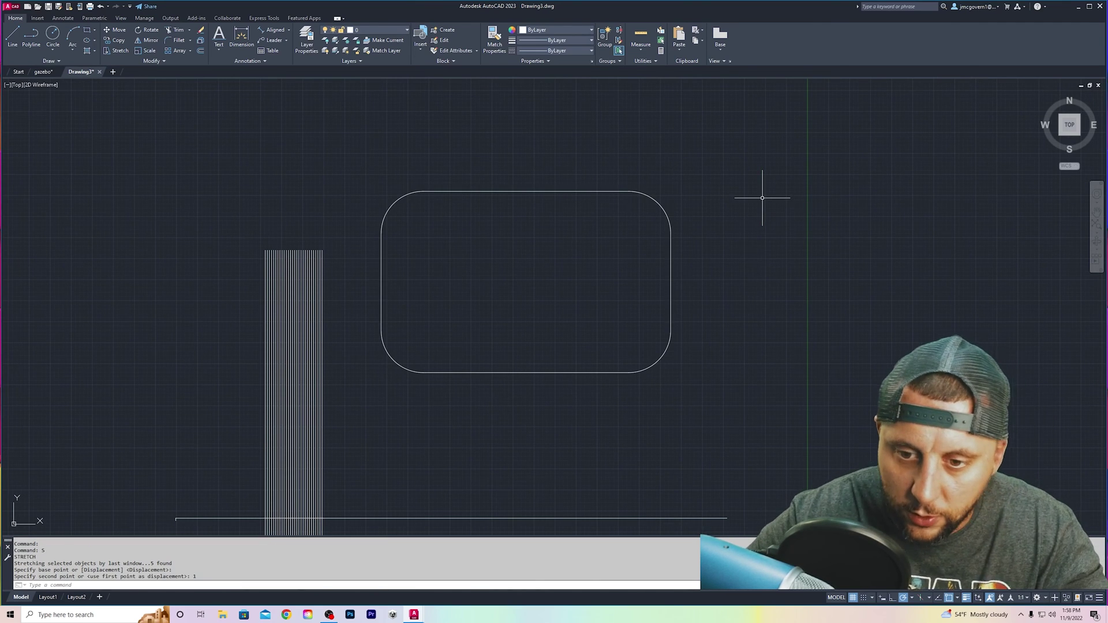
Try to stretch the rounded rectangle upward with only its top line, upper-right arc and right side in the crossing selection.
{"action": "left_click", "coordinate": [787, 138]}
{"action": "left_click", "coordinate": [565, 264]}
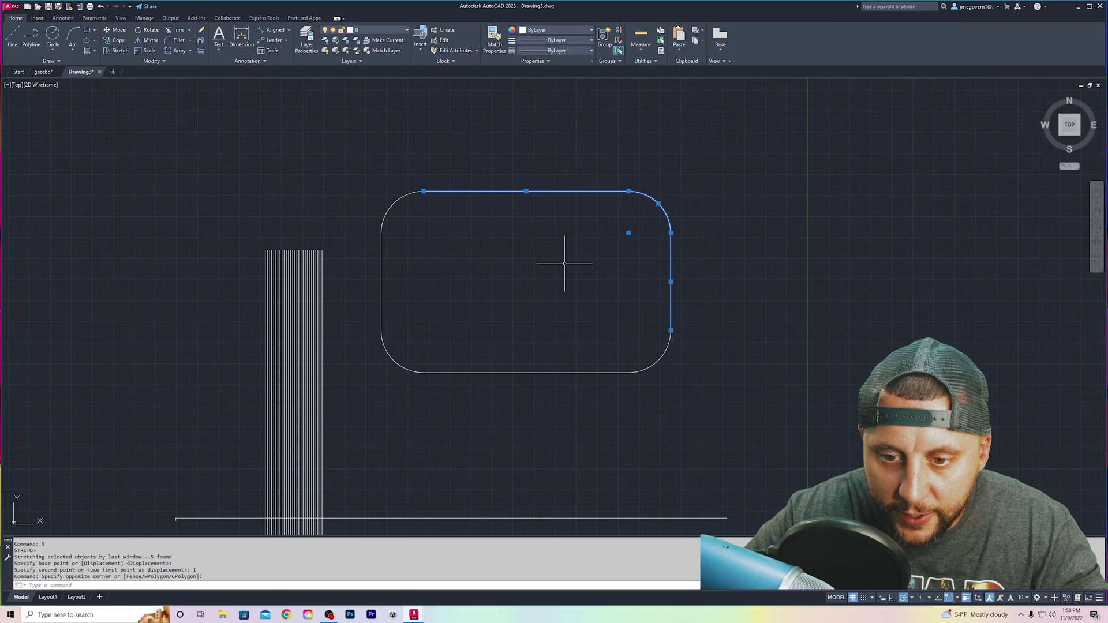
{"action": "type", "text": "s"}
{"action": "key", "text": "Return"}
{"action": "left_click", "coordinate": [717, 258]}
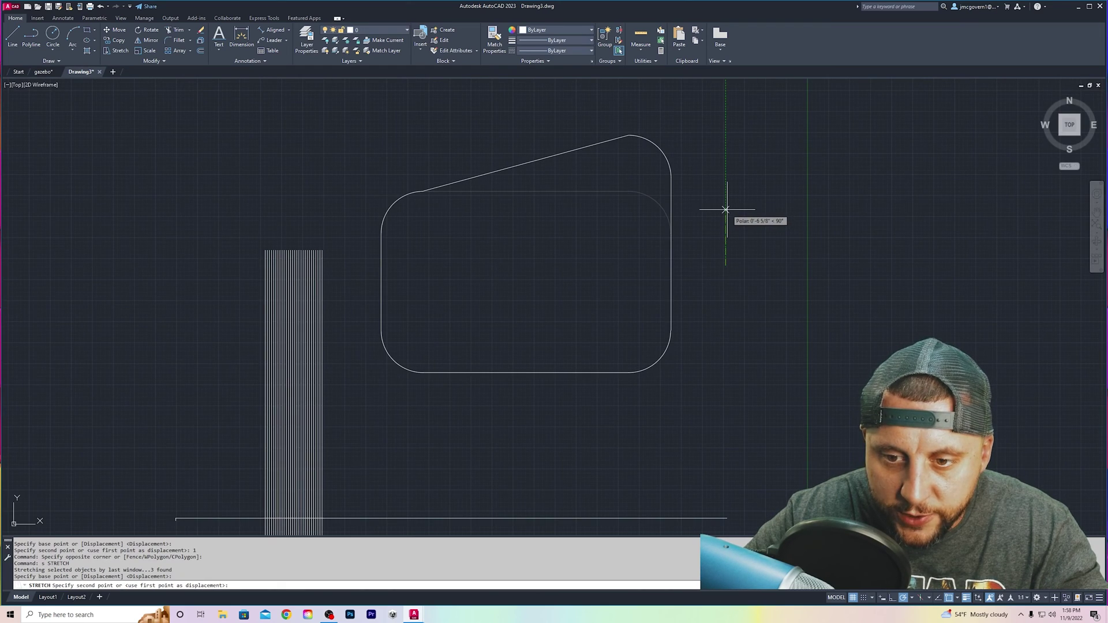
{"action": "key", "text": "Escape"}
Try to stretch the rounded rectangle upward with a shallow crossing selection over just its top line and upper corner arcs.
{"action": "left_click", "coordinate": [735, 154]}
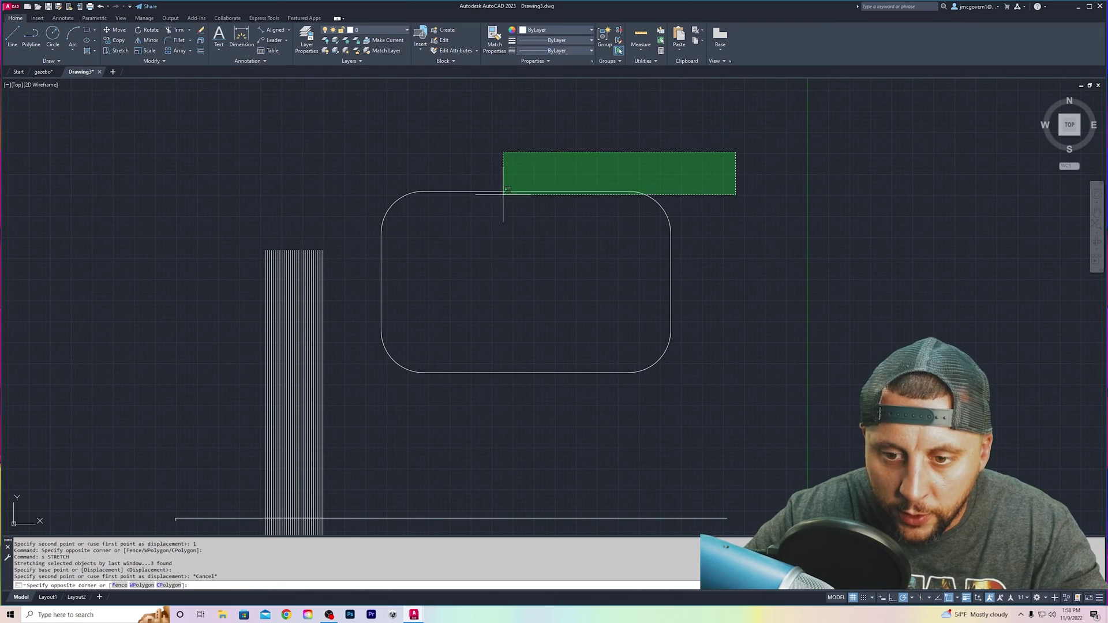
{"action": "left_click", "coordinate": [347, 199]}
{"action": "type", "text": "s"}
{"action": "key", "text": "Return"}
{"action": "left_click", "coordinate": [462, 164]}
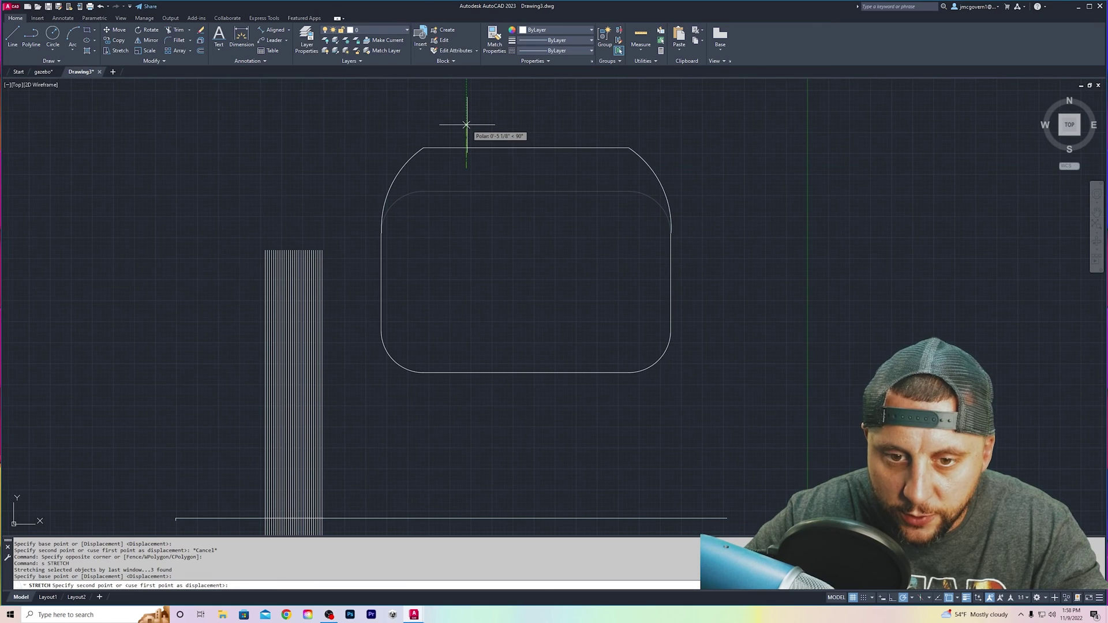
{"action": "key", "text": "Escape"}
Stretch the rounded rectangle's top line, both upper arcs and both vertical sides straight up by about 1 foot.
{"action": "left_click", "coordinate": [782, 144]}
{"action": "left_click", "coordinate": [364, 295]}
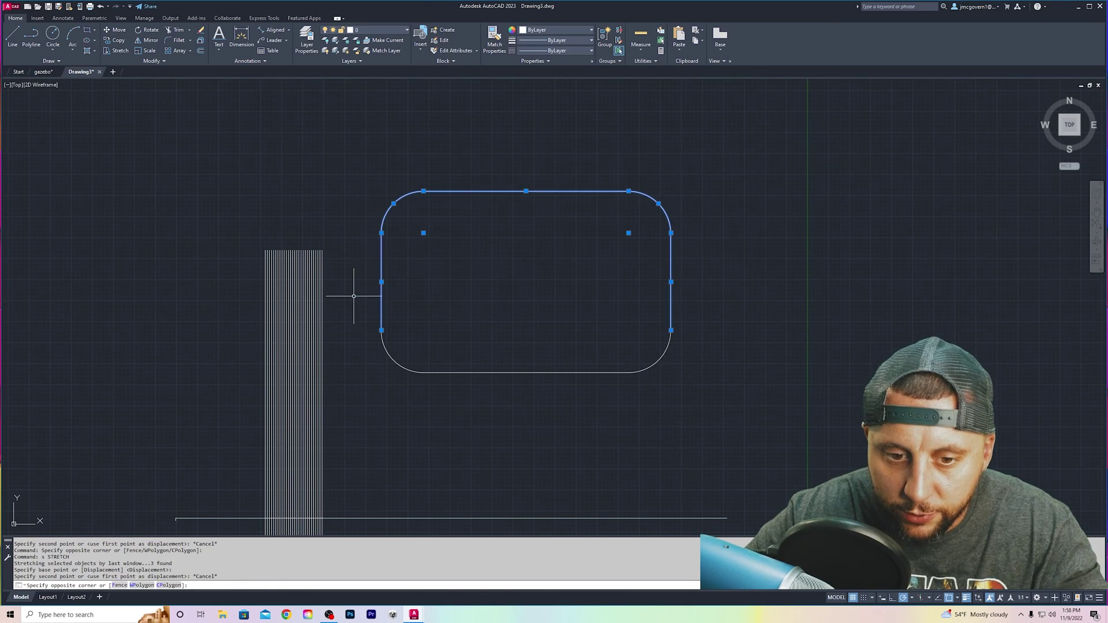
{"action": "type", "text": "s"}
{"action": "key", "text": "Return"}
{"action": "left_click", "coordinate": [488, 303]}
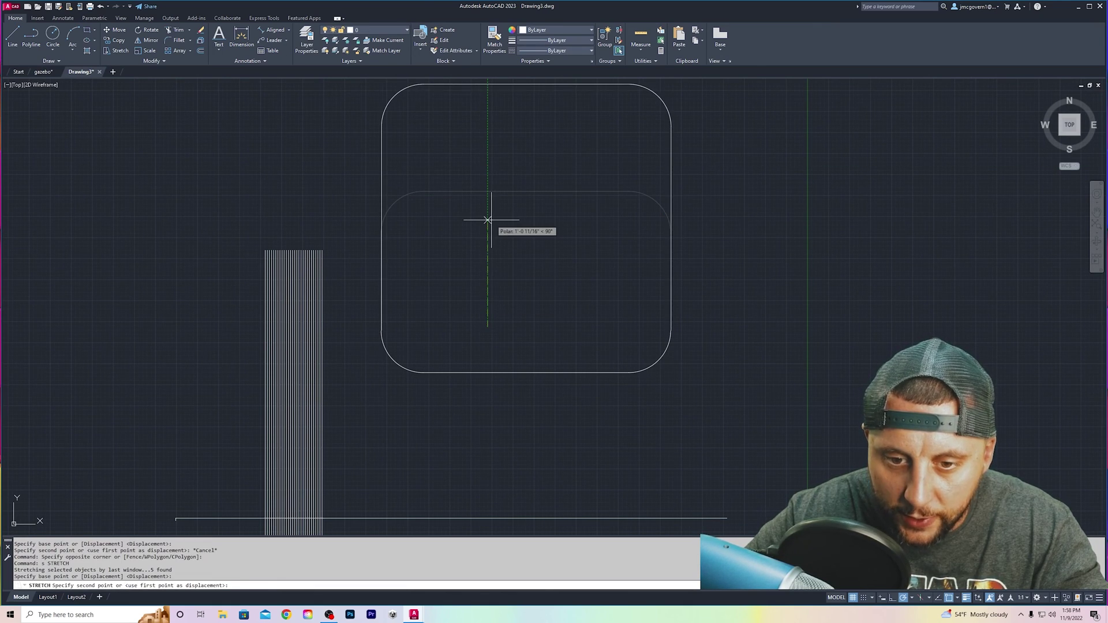
{"action": "scroll", "coordinate": [488, 228], "scroll_direction": "down", "scroll_amount": 2}
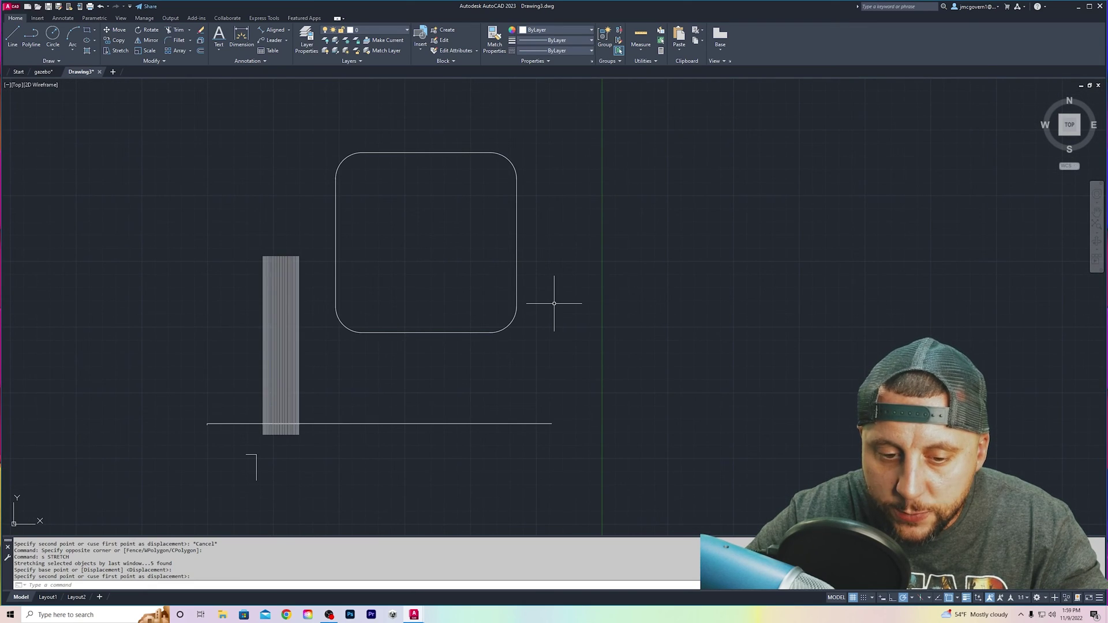
Move the whole rounded rectangle straight up by 5 inches.
{"action": "key", "text": "Escape"}
{"action": "left_click", "coordinate": [329, 139]}
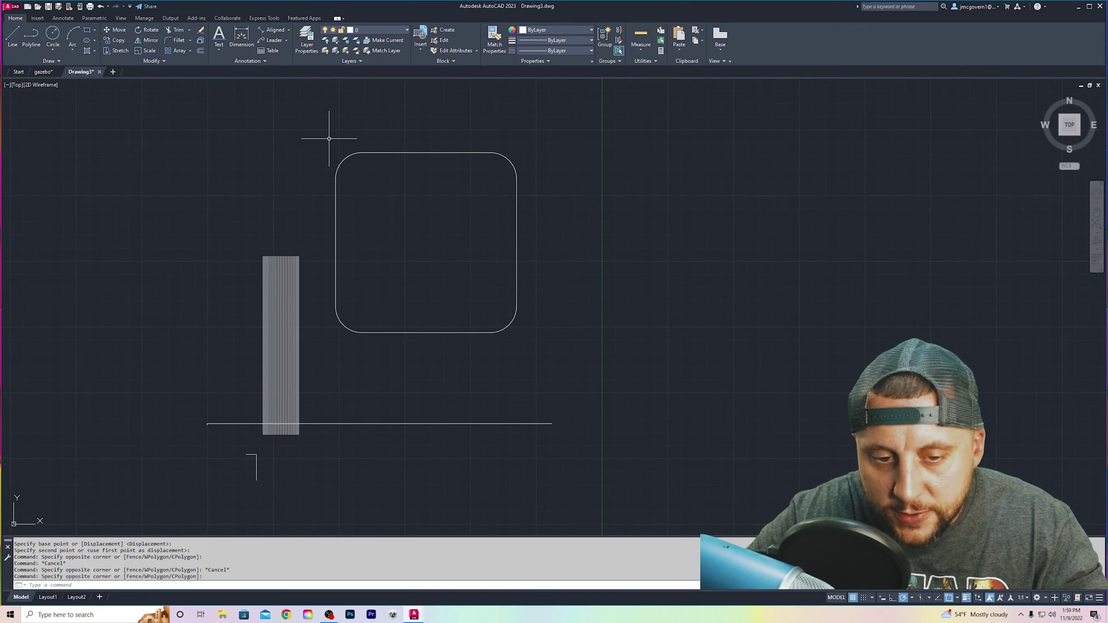
{"action": "left_click", "coordinate": [317, 130]}
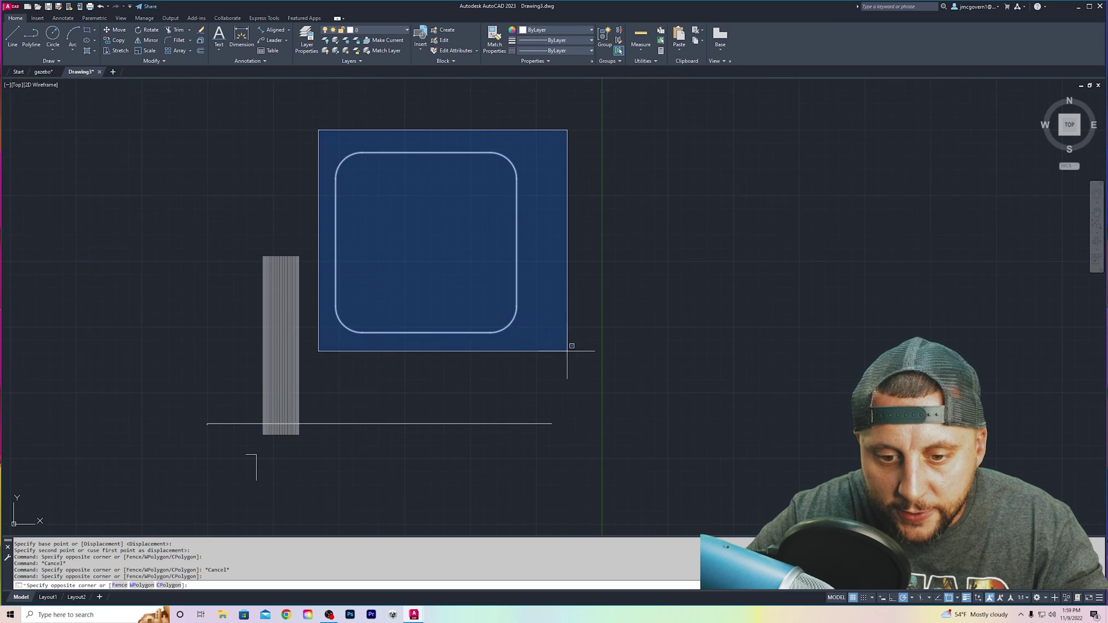
{"action": "left_click", "coordinate": [592, 380]}
{"action": "type", "text": "m"}
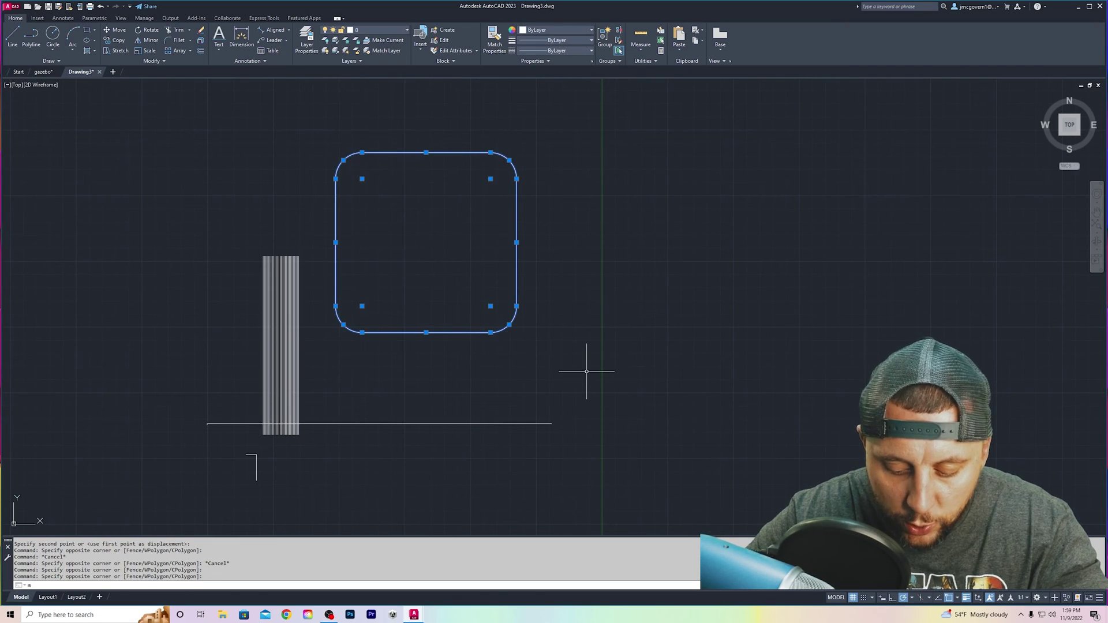
{"action": "key", "text": "Return"}
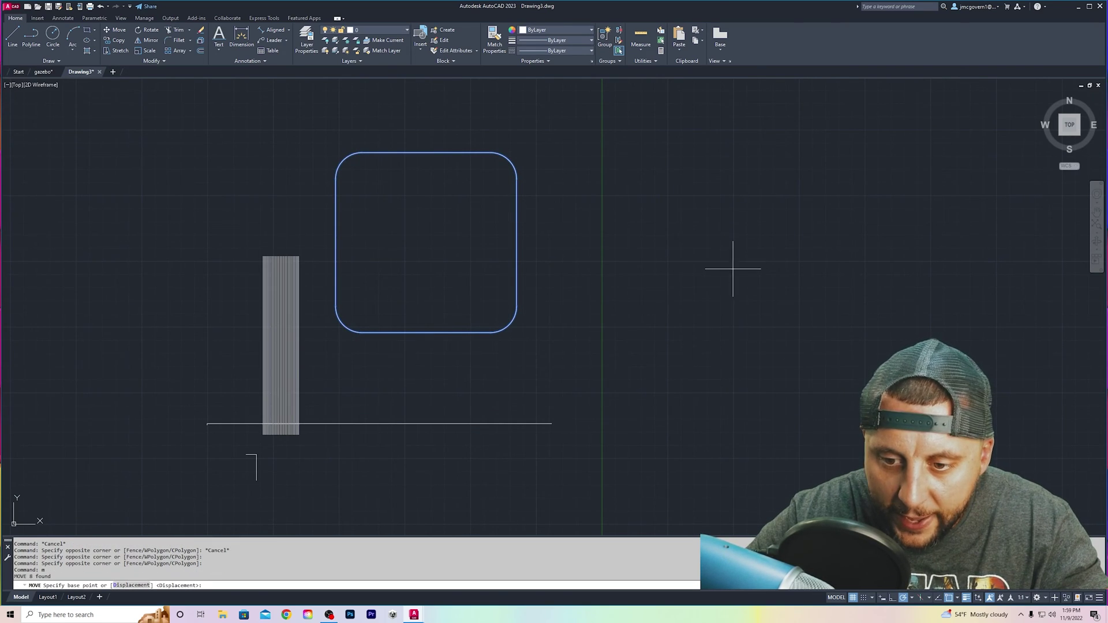
{"action": "left_click", "coordinate": [732, 289]}
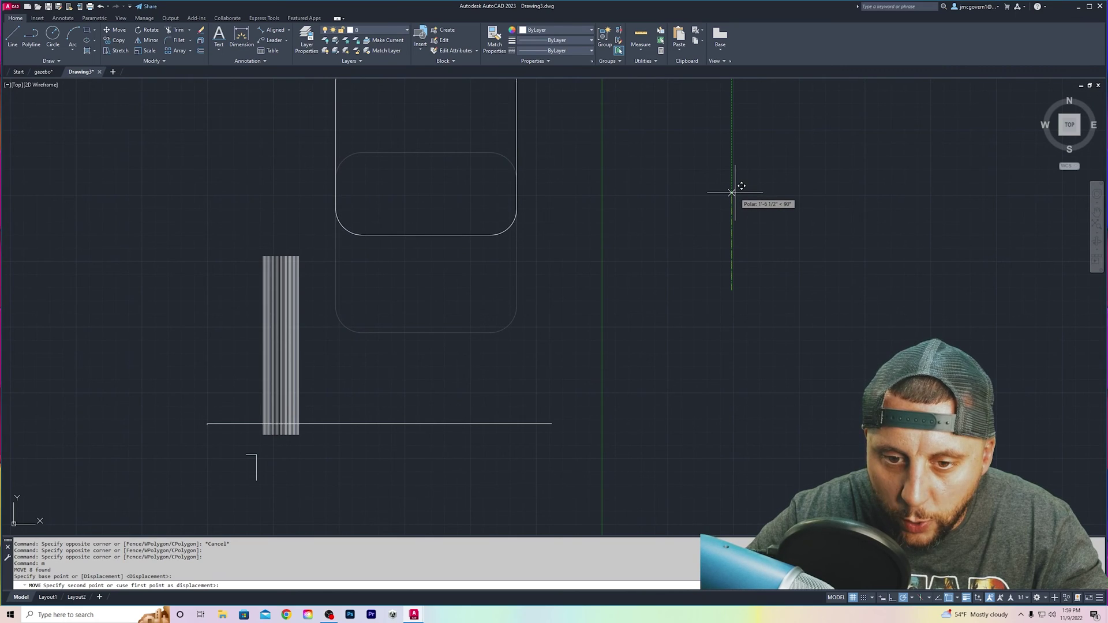
{"action": "type", "text": "5"}
{"action": "key", "text": "Return"}
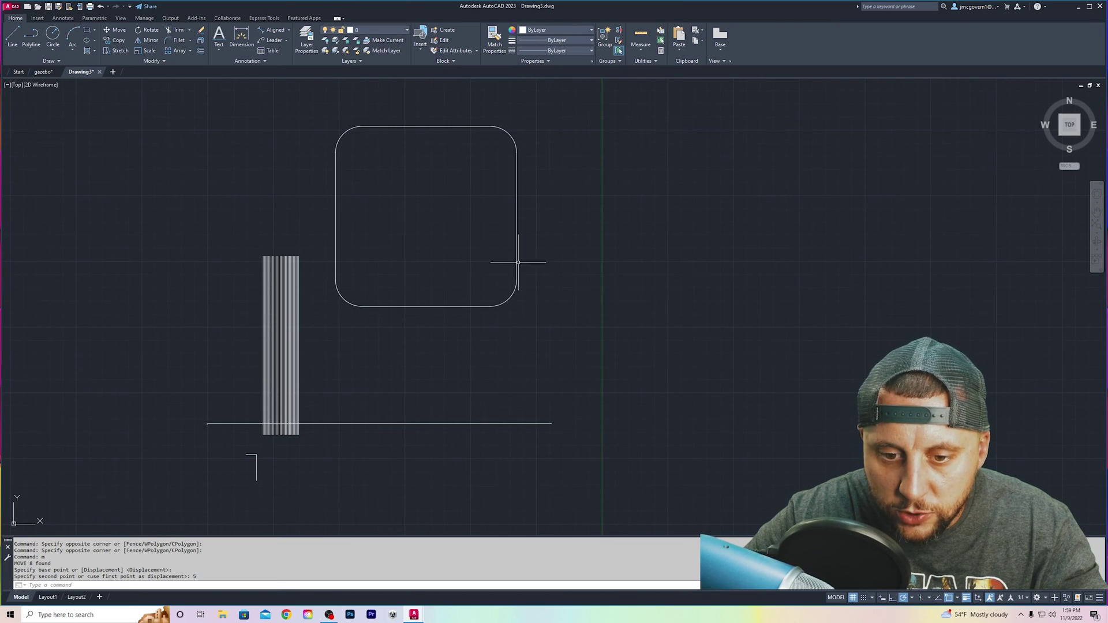
Draw a jumble of connected random line segments crossing over the rounded rectangle's lower-right corner.
{"action": "middle_click_drag", "start_coordinate": [517, 281], "coordinate": [484, 276]}
{"action": "scroll", "coordinate": [483, 275], "scroll_direction": "up", "scroll_amount": 10}
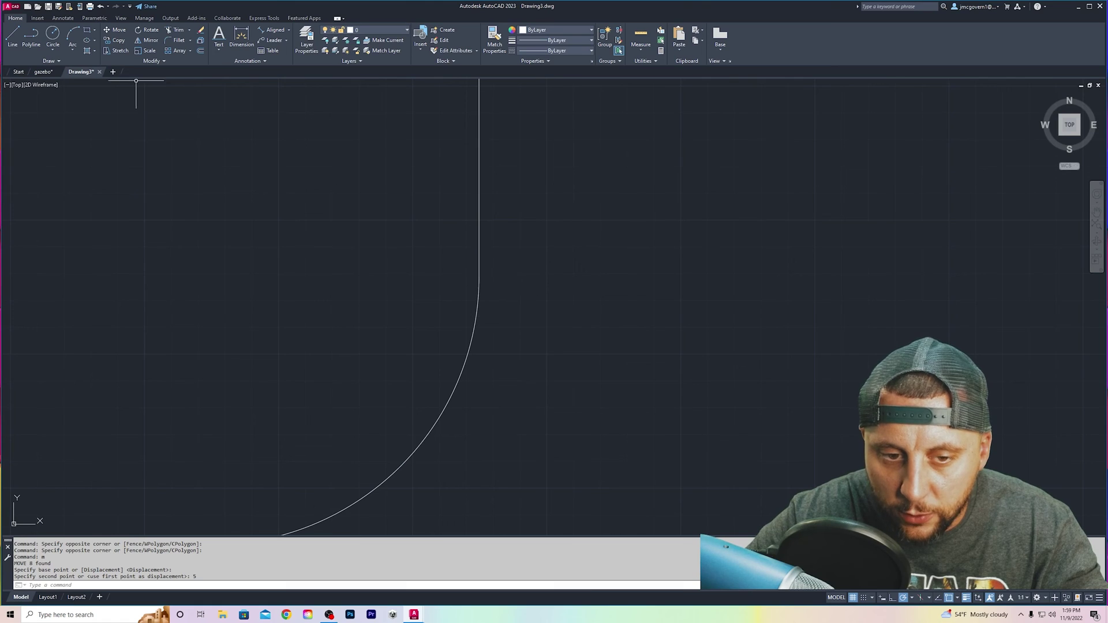
{"action": "left_click", "coordinate": [9, 43]}
{"action": "left_click", "coordinate": [320, 251]}
{"action": "left_click", "coordinate": [773, 358]}
{"action": "left_click", "coordinate": [637, 439]}
{"action": "left_click", "coordinate": [369, 299]}
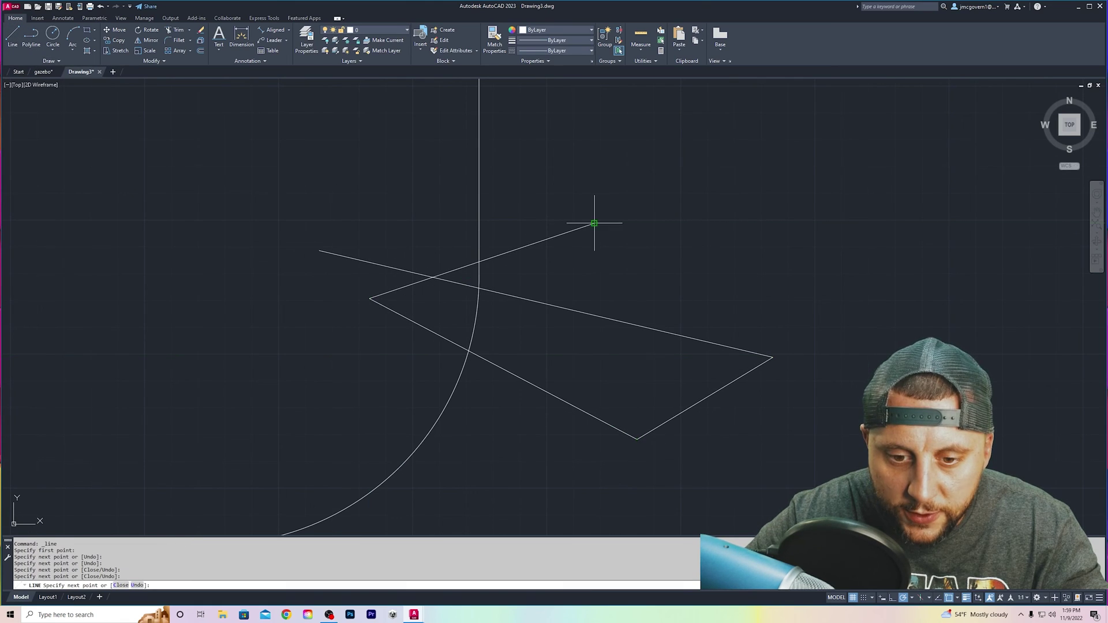
{"action": "left_click", "coordinate": [594, 224]}
{"action": "left_click", "coordinate": [606, 327]}
{"action": "left_click", "coordinate": [539, 351]}
{"action": "left_click", "coordinate": [287, 362]}
{"action": "left_click", "coordinate": [595, 224]}
{"action": "left_click", "coordinate": [365, 138]}
{"action": "left_click", "coordinate": [352, 138]}
{"action": "left_click", "coordinate": [429, 233]}
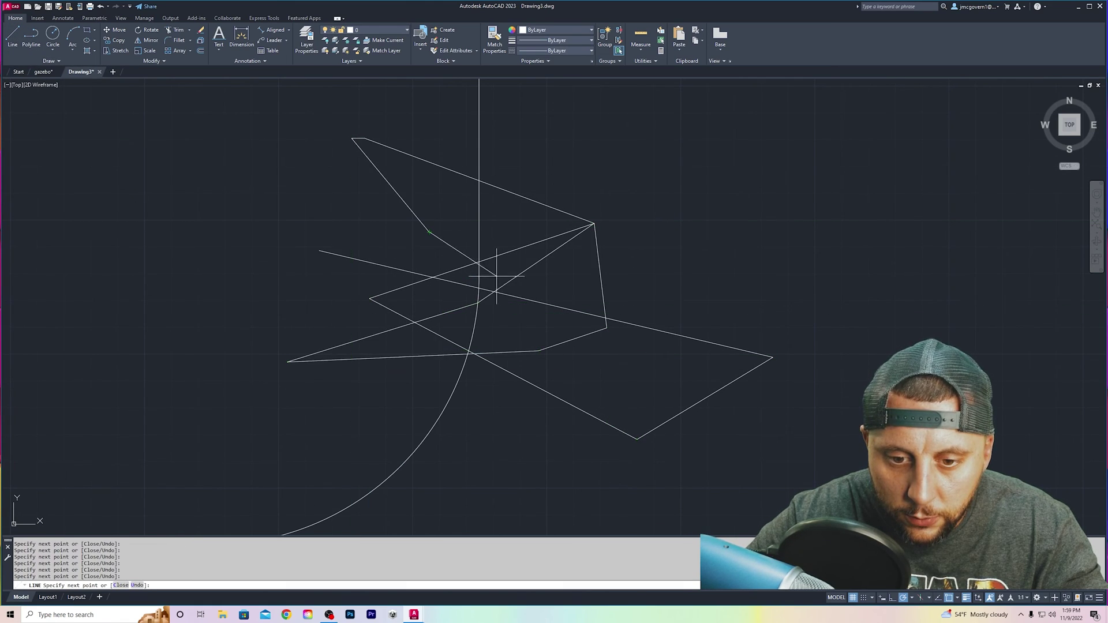
{"action": "left_click", "coordinate": [478, 277]}
{"action": "left_click", "coordinate": [450, 299]}
{"action": "left_click", "coordinate": [575, 414]}
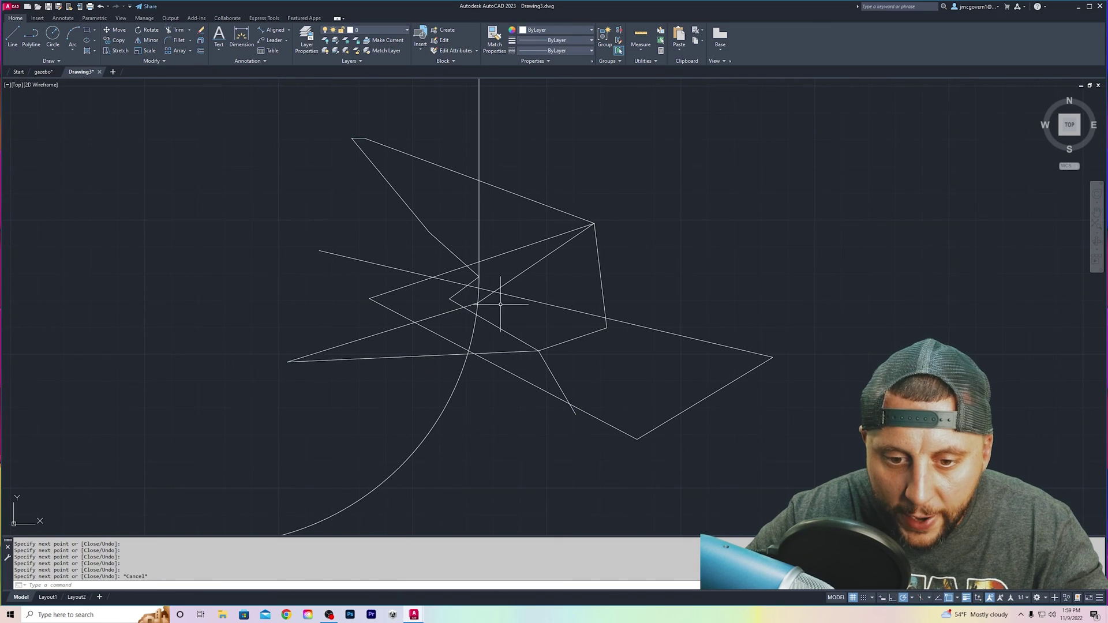
{"action": "key", "text": "Escape"}
Highlight the rounded rectangle's lower-right arc and right vertical side to identify them among the jumbled lines, and clear the selection.
{"action": "left_click", "coordinate": [477, 297]}
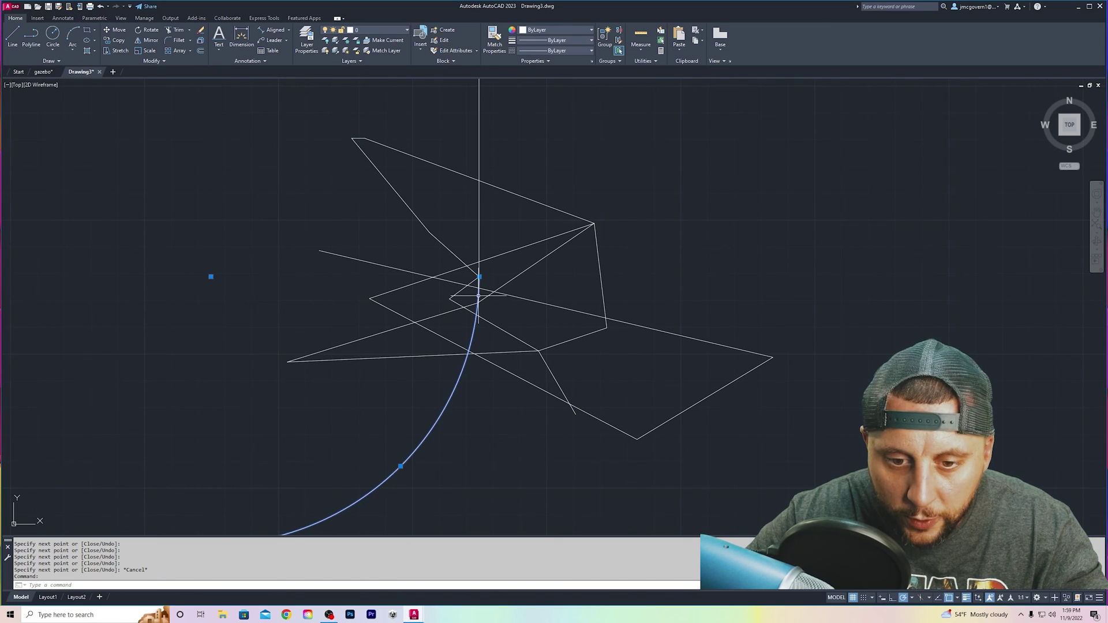
{"action": "left_click", "coordinate": [478, 244]}
{"action": "key", "text": "Escape"}
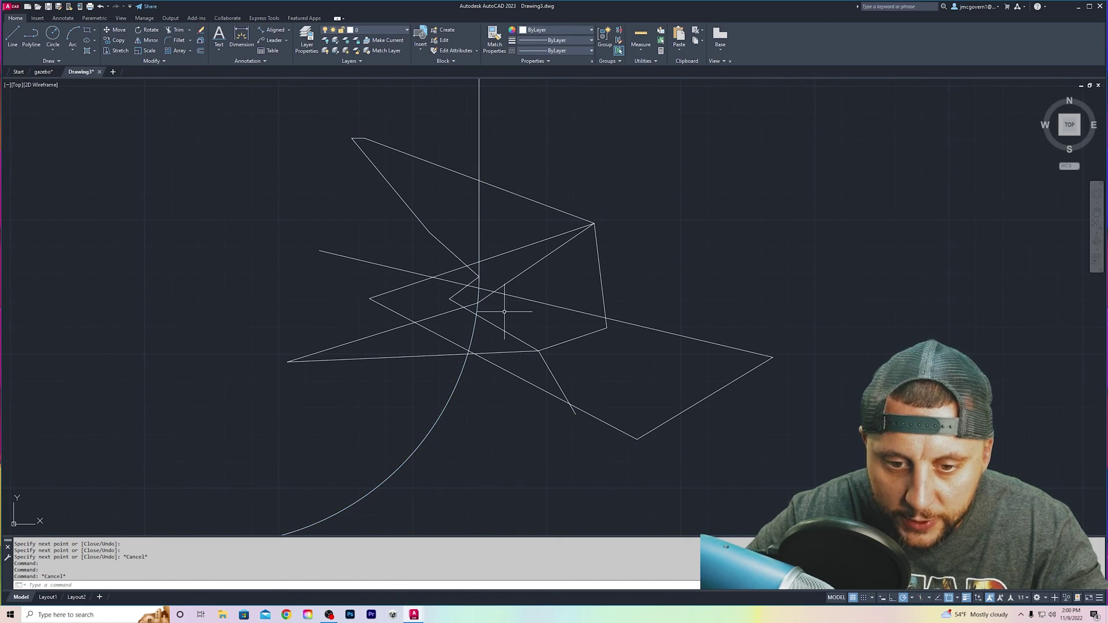
{"action": "scroll", "coordinate": [504, 310], "scroll_direction": "down", "scroll_amount": 8}
{"action": "middle_click_drag", "start_coordinate": [495, 310], "coordinate": [528, 347]}
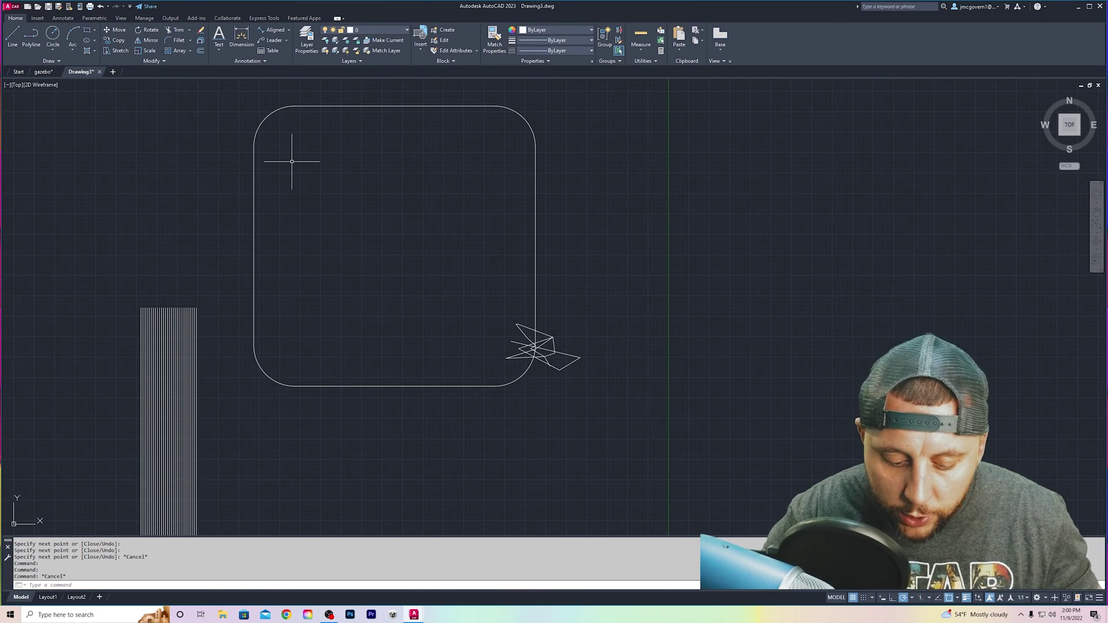
{"action": "key", "text": "Return"}
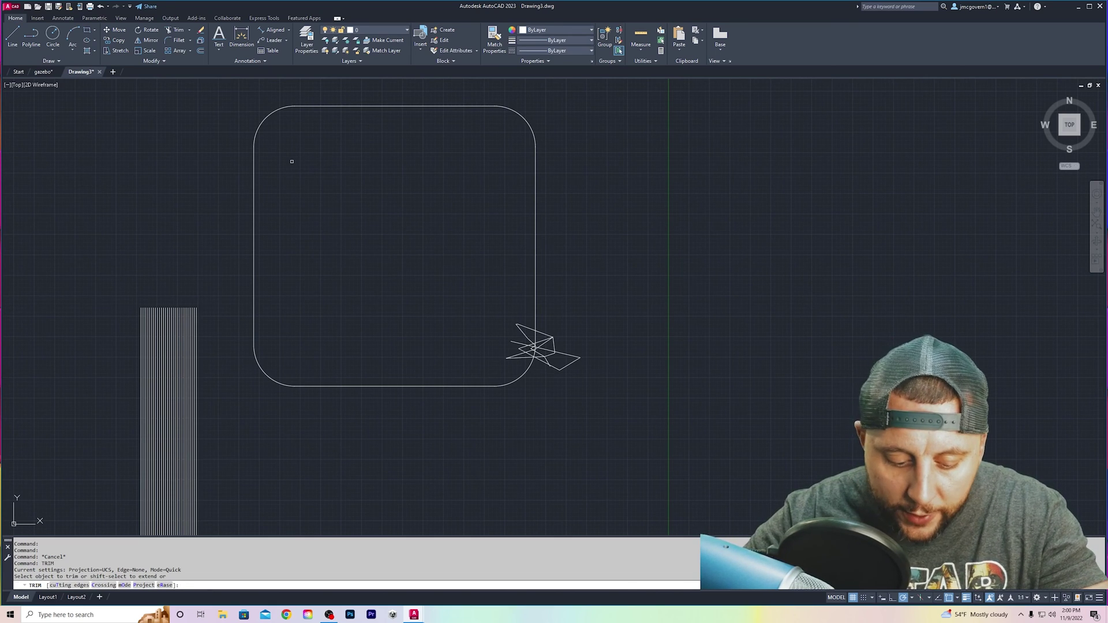
{"action": "left_click", "coordinate": [292, 162]}
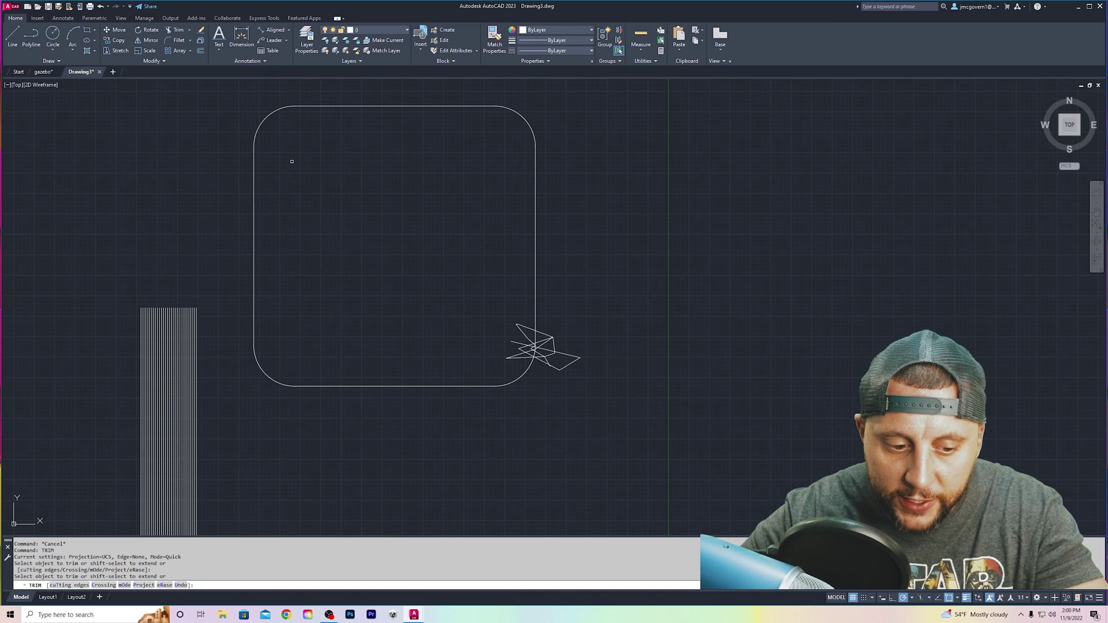
{"action": "key", "text": "Escape"}
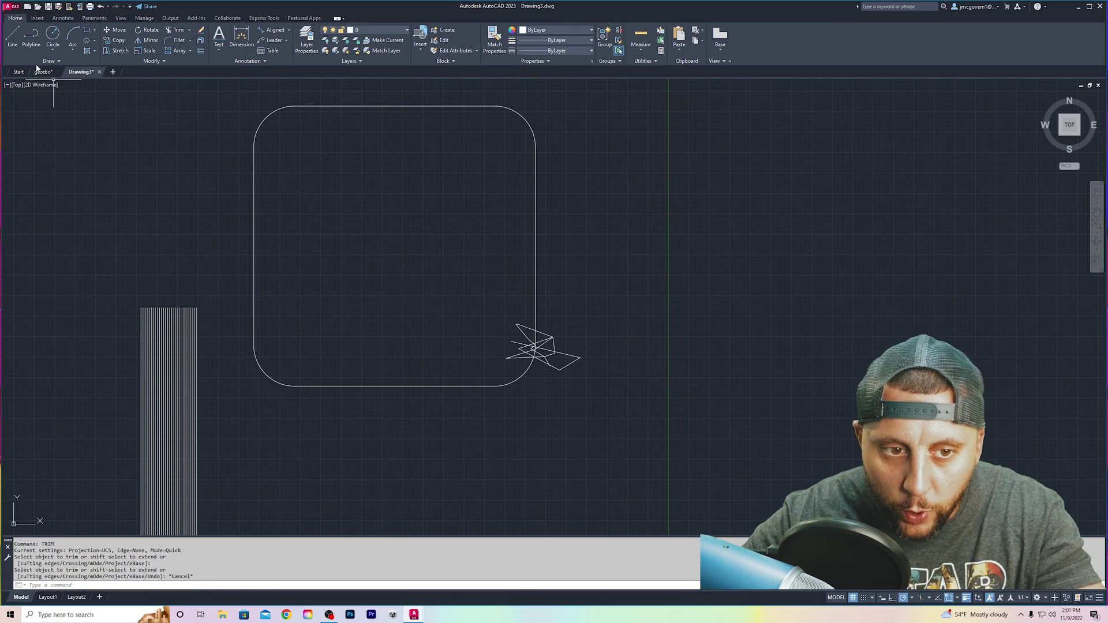
Draw a horizontal line across the whole group of closely spaced vertical lines, extending past it on both sides.
{"action": "left_click", "coordinate": [12, 35]}
{"action": "left_click", "coordinate": [639, 277]}
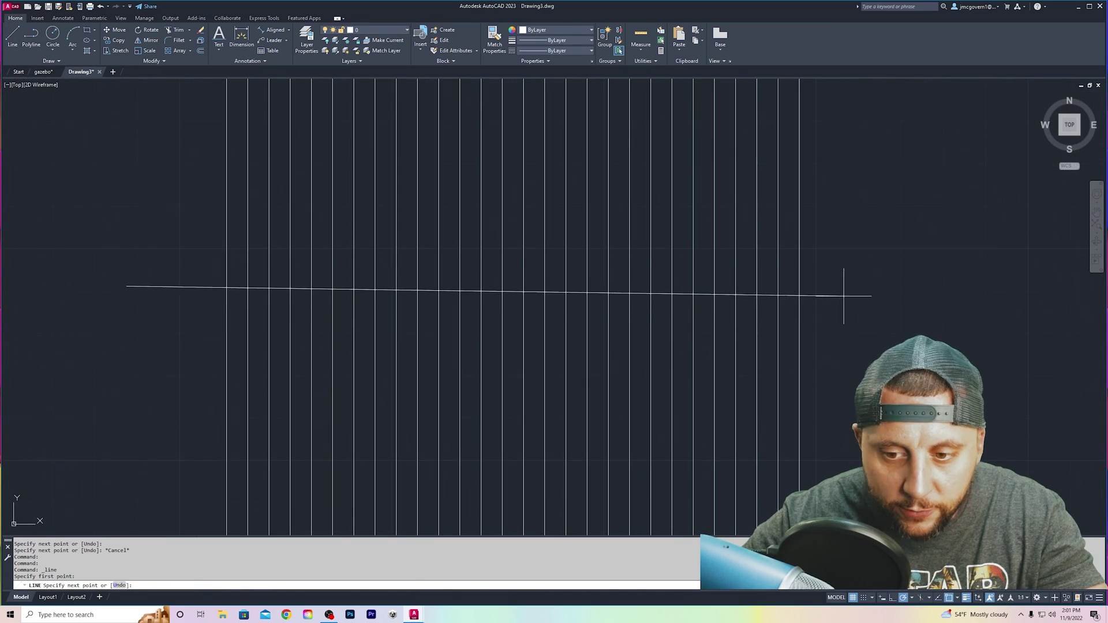
{"action": "left_click", "coordinate": [888, 286]}
{"action": "key", "text": "Escape"}
Trim the horizontal segment between the eleventh and twelfth vertical lines, the eleventh line's lower part and the tenth line's upper part.
{"action": "type", "text": "tr"}
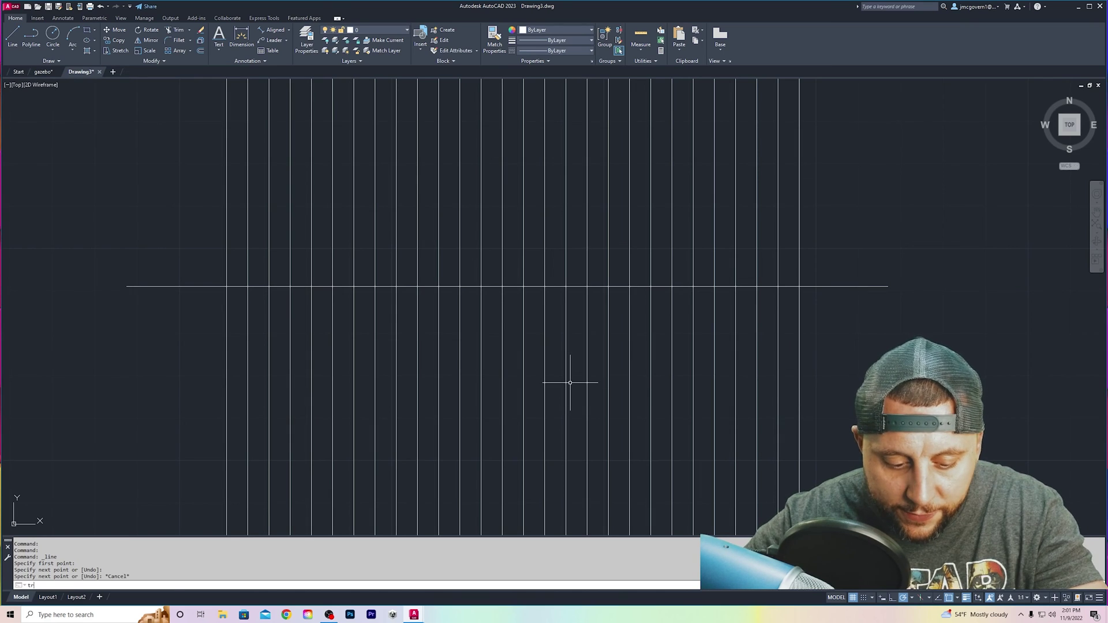
{"action": "key", "text": "Return"}
{"action": "left_click", "coordinate": [452, 286]}
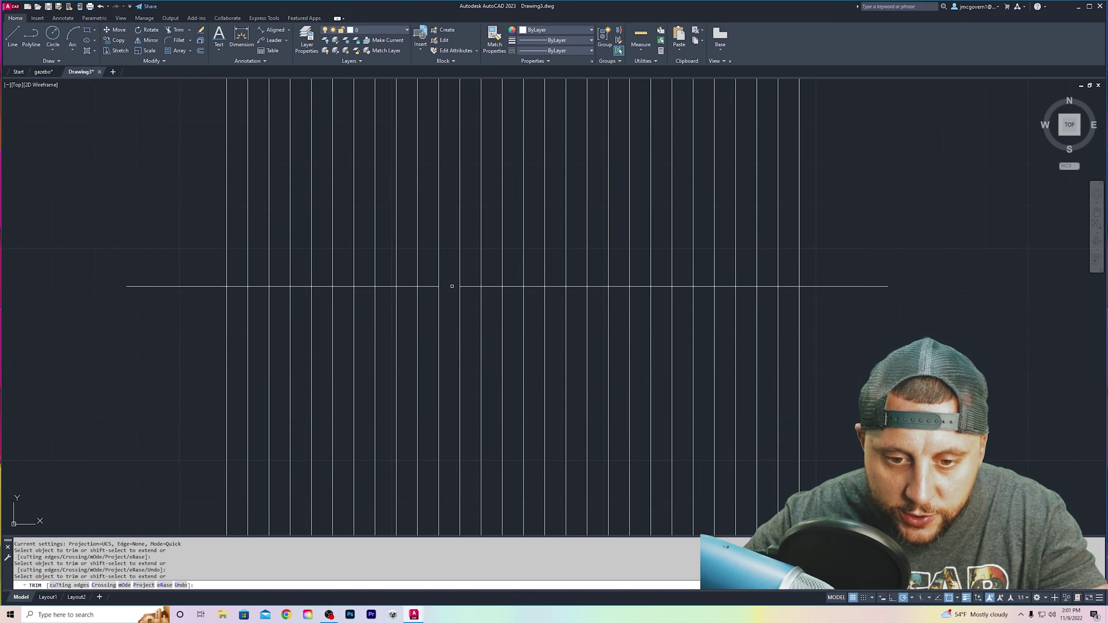
{"action": "left_click", "coordinate": [440, 303]}
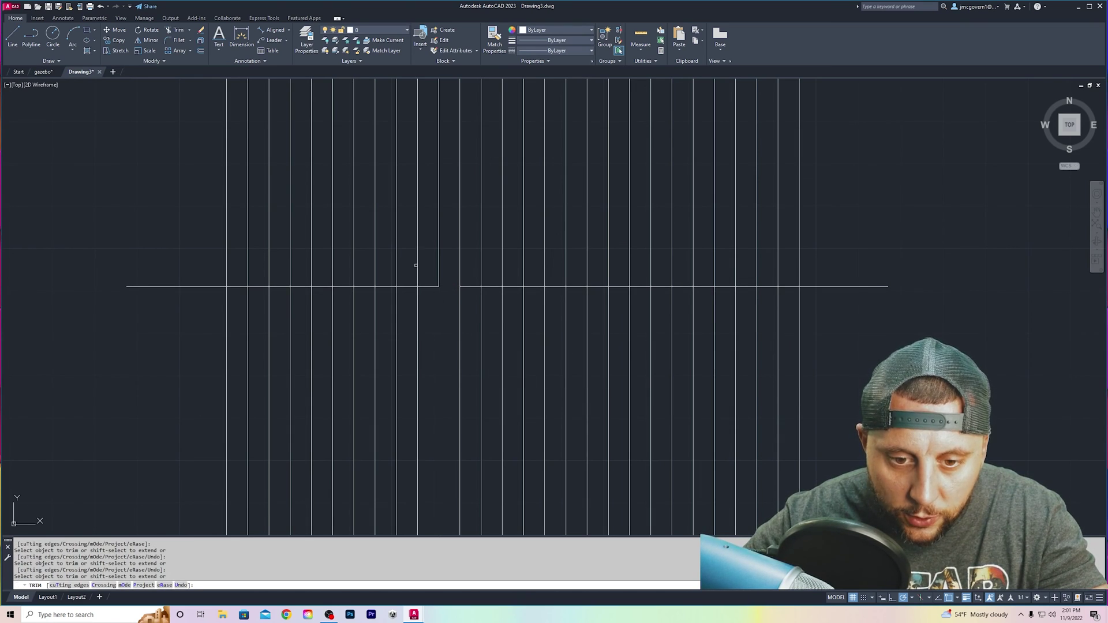
{"action": "left_click_drag", "start_coordinate": [422, 269], "coordinate": [426, 274]}
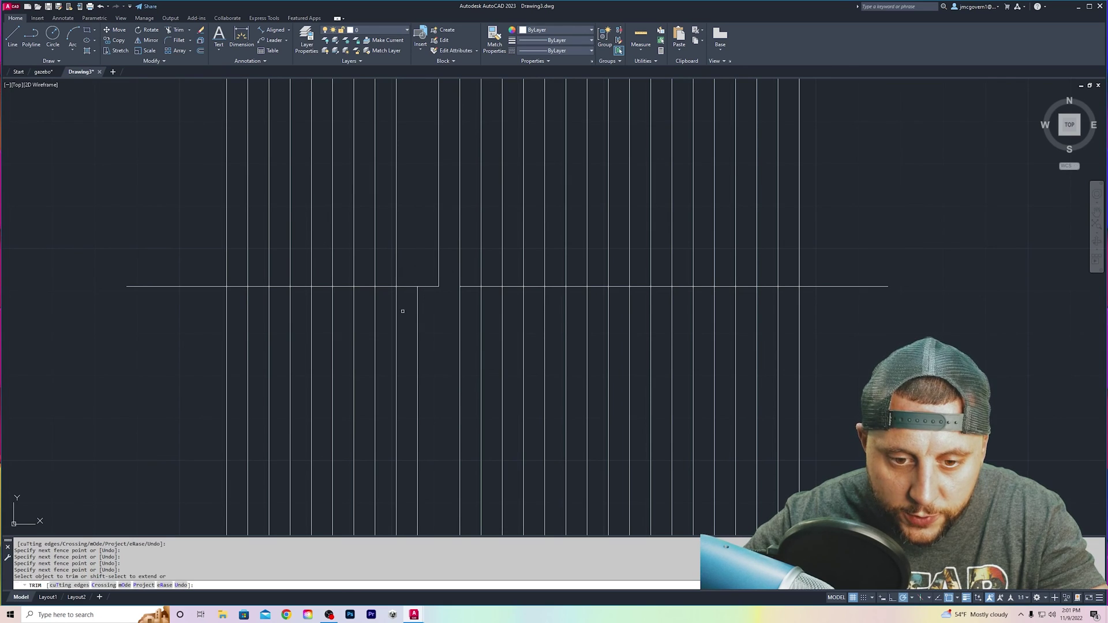
Trim the horizontal segment between the third and fourth vertical lines and the lower parts of the three leftmost vertical lines.
{"action": "left_click", "coordinate": [280, 286]}
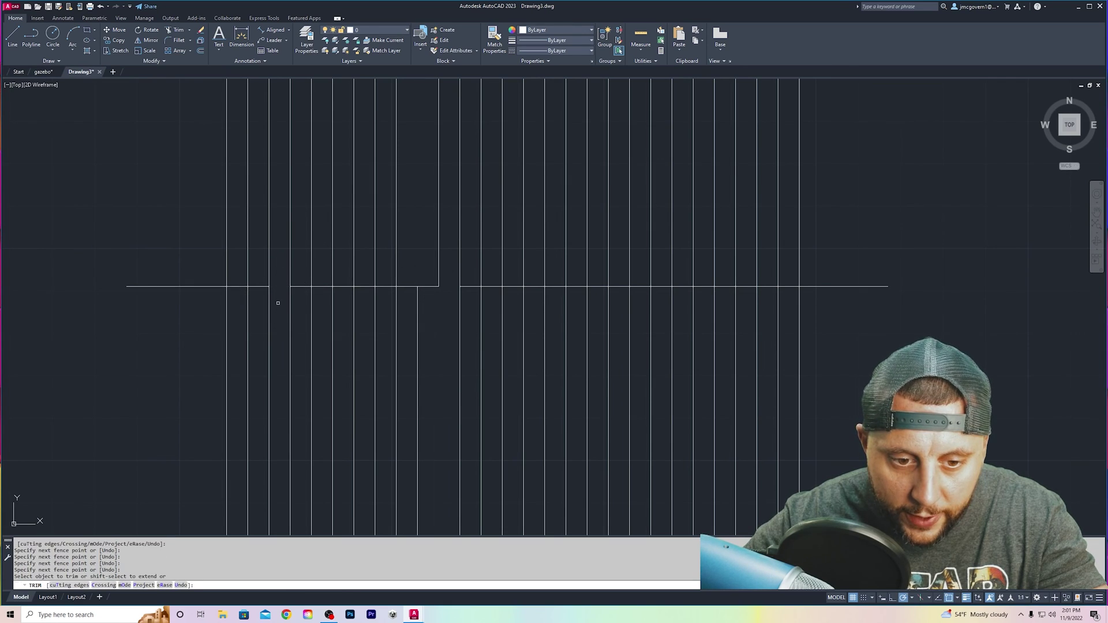
{"action": "left_click_drag", "start_coordinate": [279, 311], "coordinate": [217, 316]}
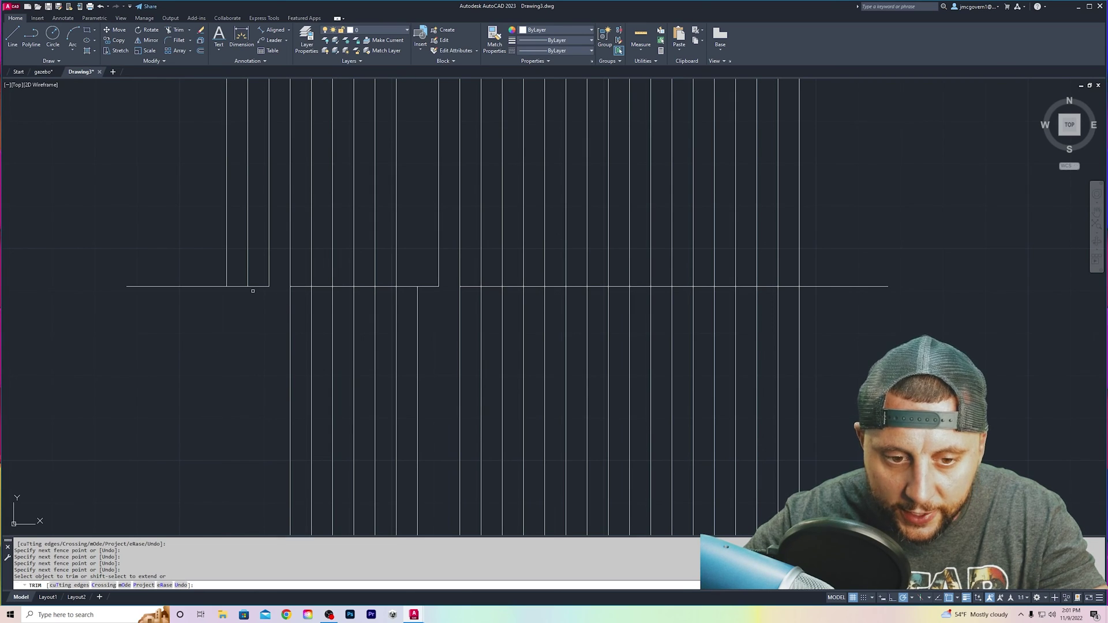
{"action": "key", "text": "Escape"}
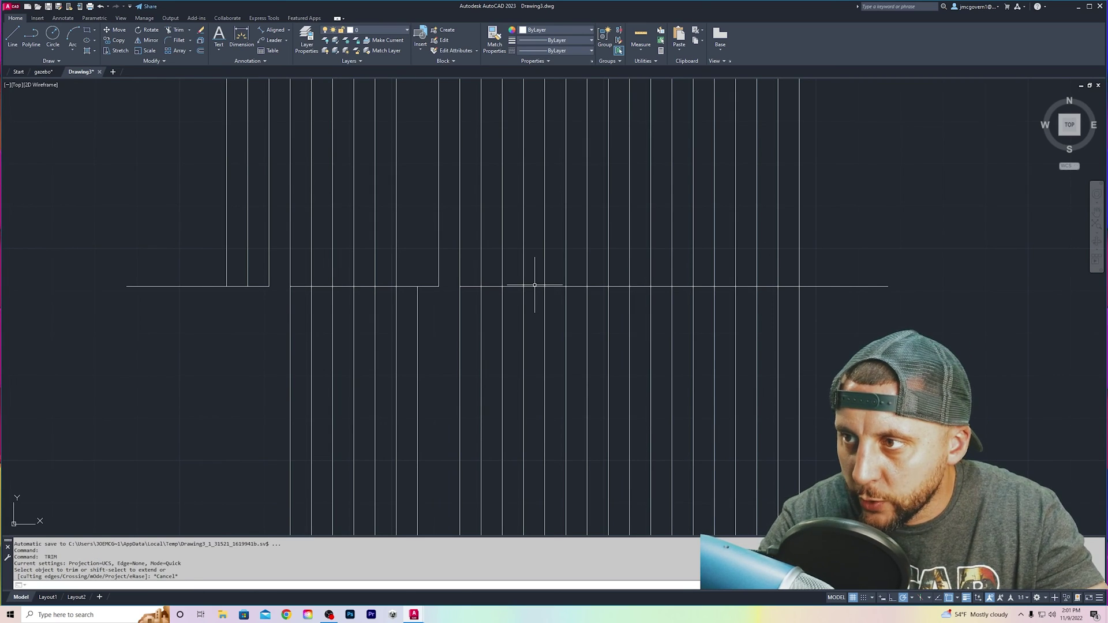
Trim the horizontal line between the thirteenth and twenty-fourth vertical lines, using those two as cutting edges, and undo the trim.
{"action": "type", "text": "trim"}
{"action": "key", "text": "Return"}
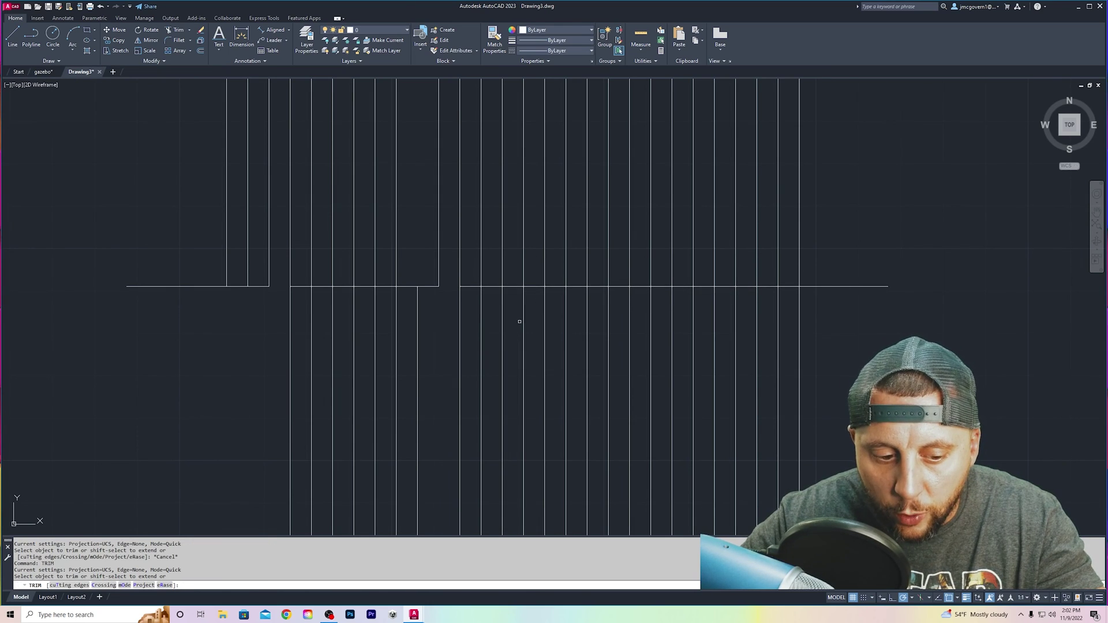
{"action": "left_click", "coordinate": [77, 585]}
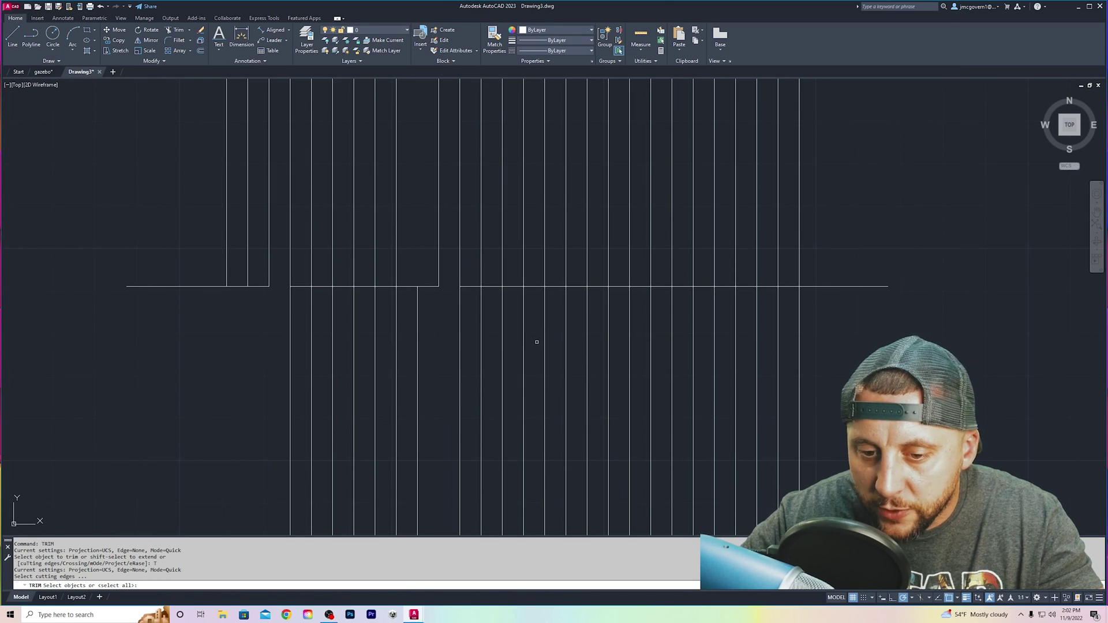
{"action": "left_click", "coordinate": [482, 309]}
{"action": "left_click", "coordinate": [716, 321]}
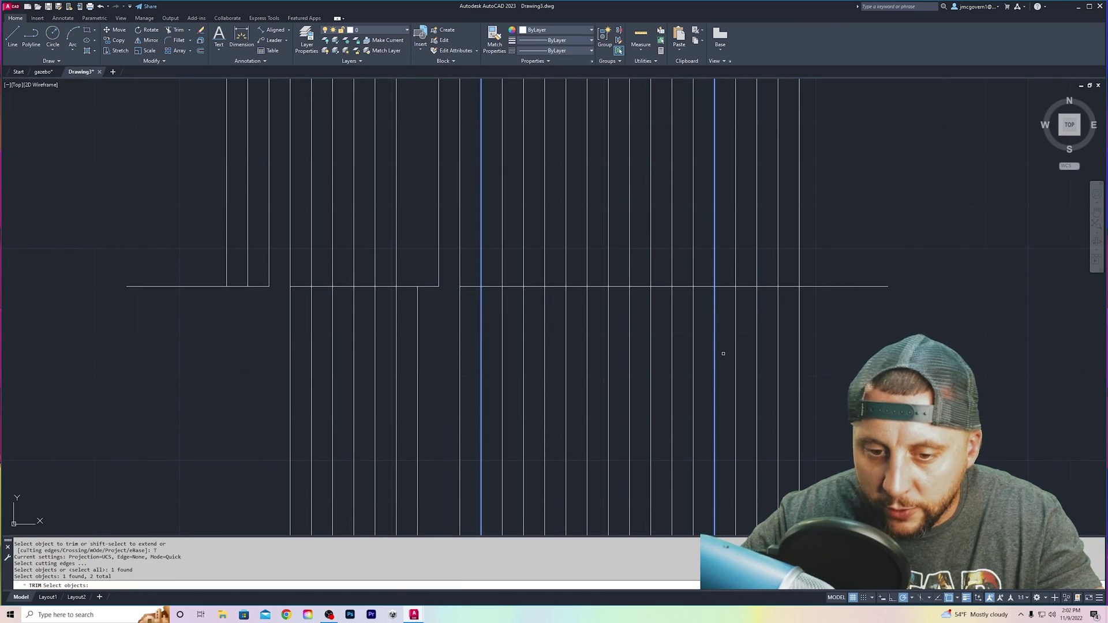
{"action": "key", "text": "Return"}
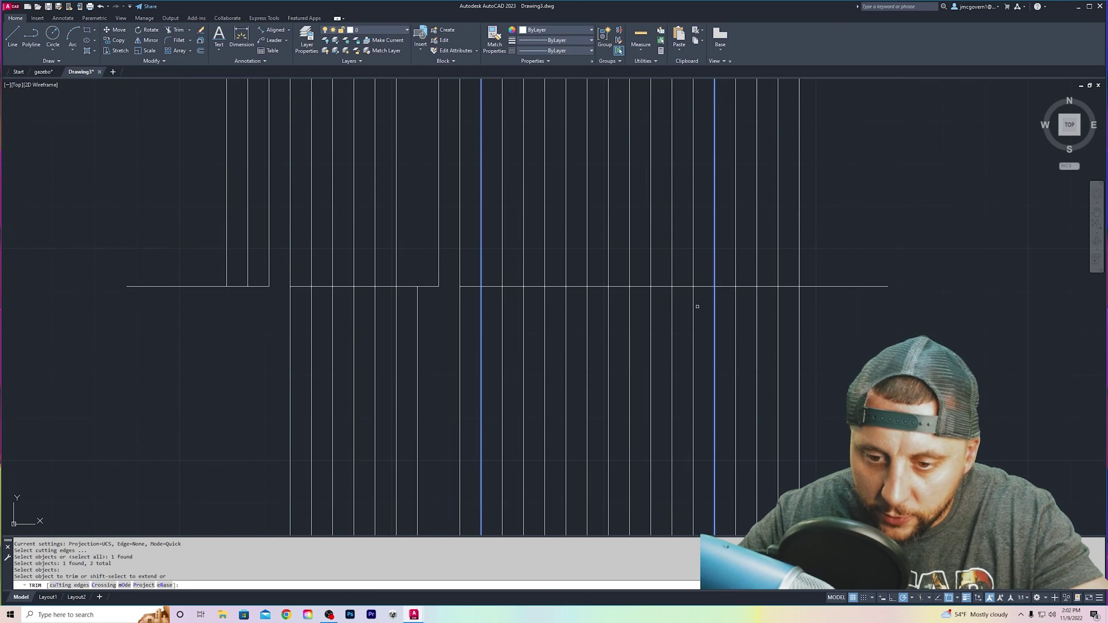
{"action": "key", "text": "ctrl+z"}
{"action": "left_click", "coordinate": [664, 287]}
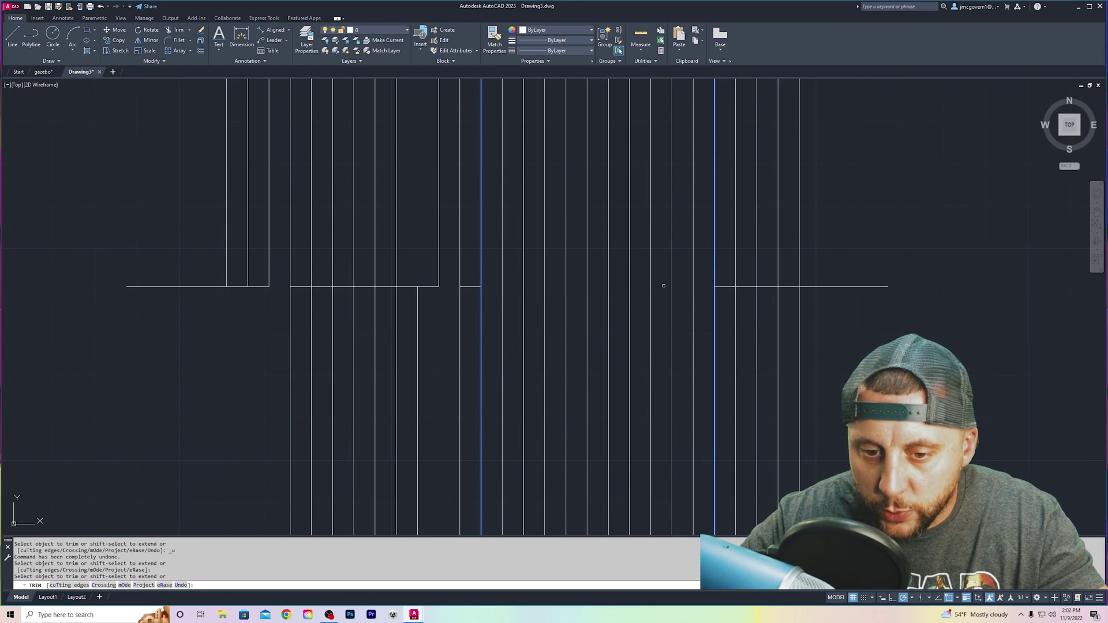
{"action": "key", "text": "Escape"}
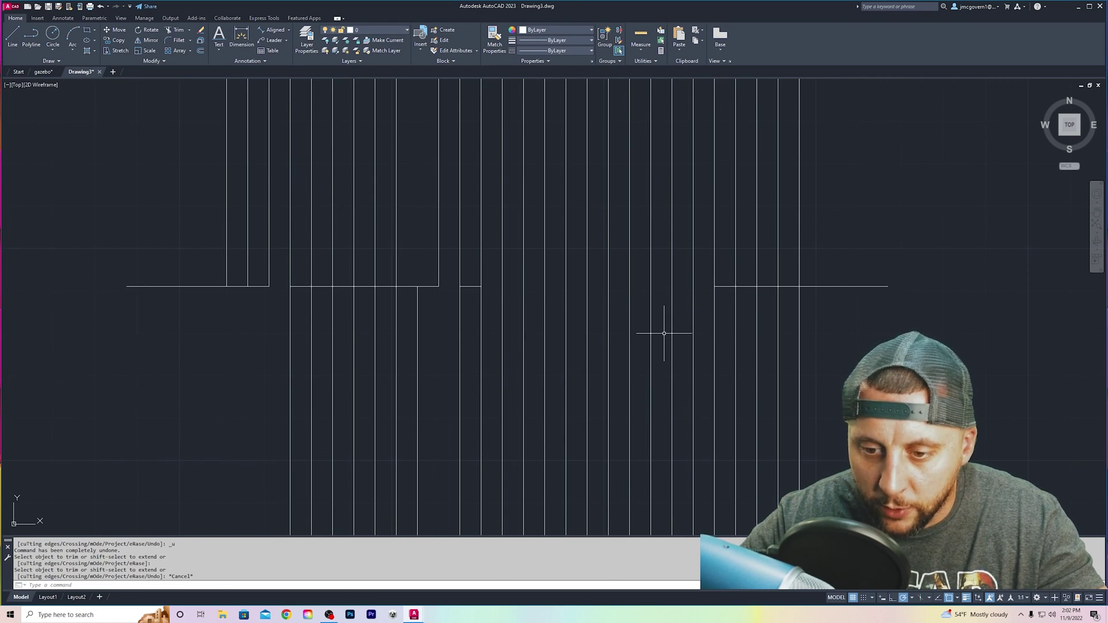
{"action": "key", "text": "ctrl+z"}
Trim the horizontal line's segments one after another between the fifteenth and twenty-third vertical lines, without choosing cutting edges.
{"action": "type", "text": "tr"}
{"action": "key", "text": "Return"}
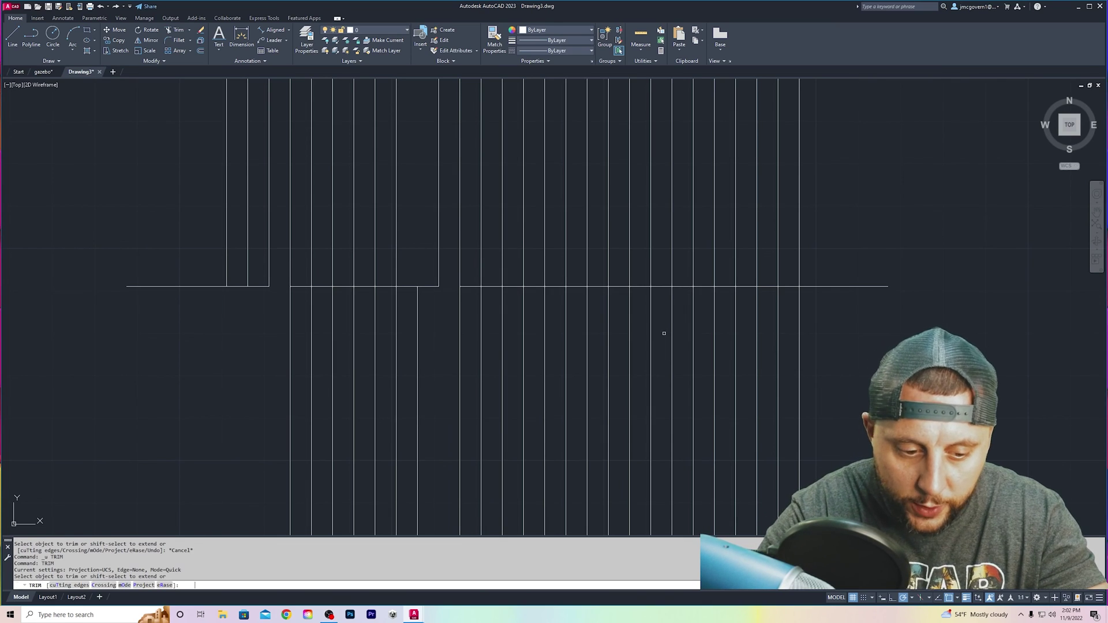
{"action": "left_click", "coordinate": [678, 290]}
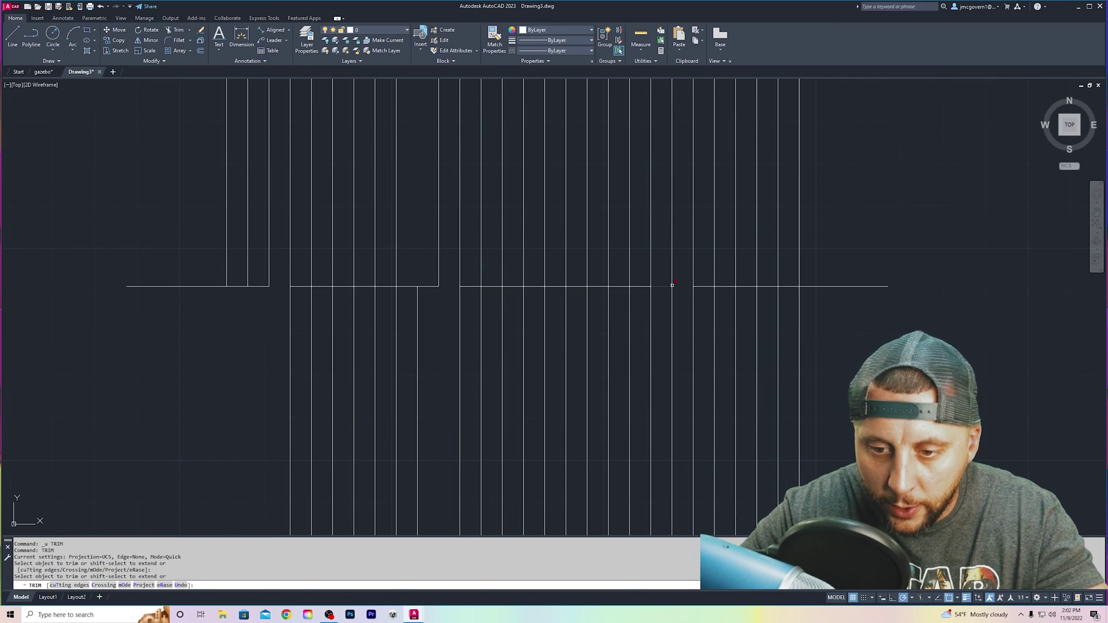
{"action": "left_click", "coordinate": [638, 286]}
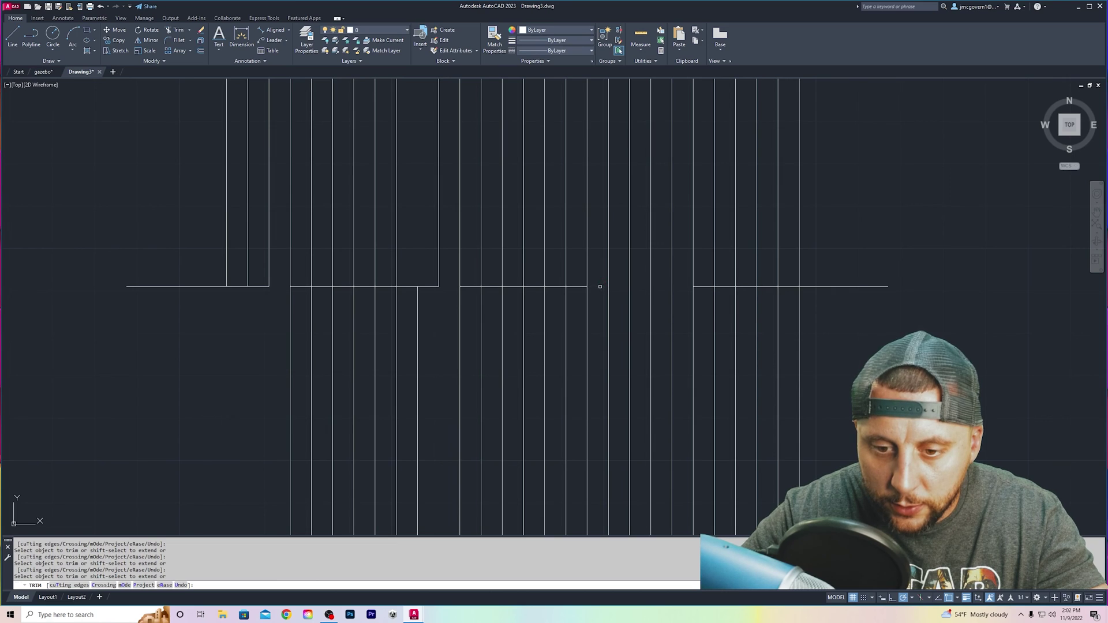
{"action": "left_click", "coordinate": [535, 286]}
{"action": "key", "text": "Escape"}
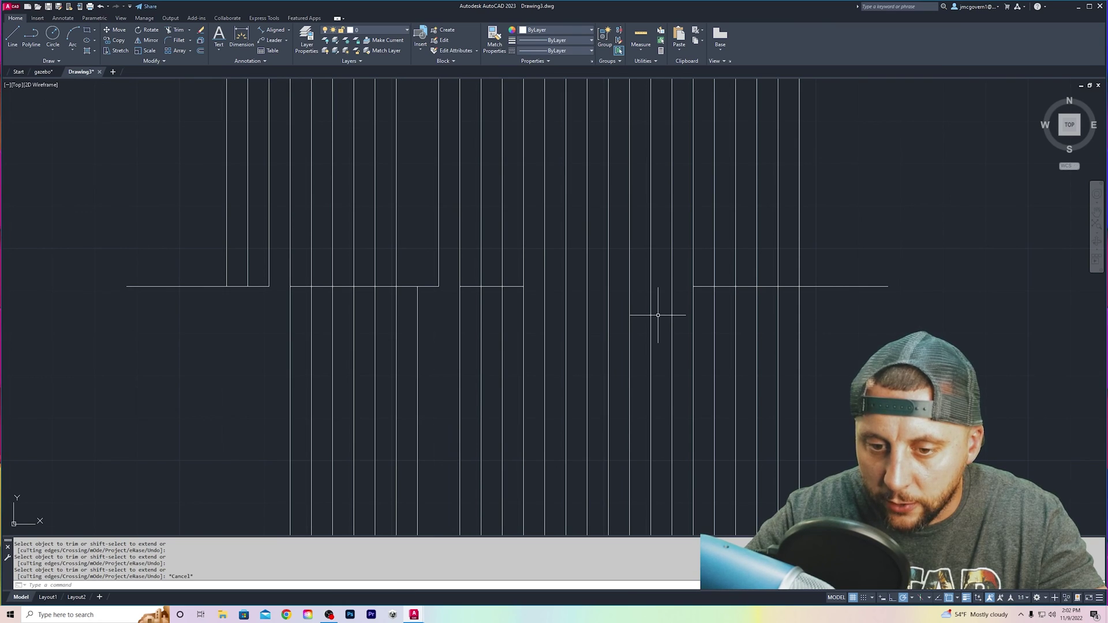
Create continuous quick dimensions for the four remaining horizontal segments and place the row just above the upper ends of the vertical lines.
{"action": "scroll", "coordinate": [659, 314], "scroll_direction": "down", "scroll_amount": 3}
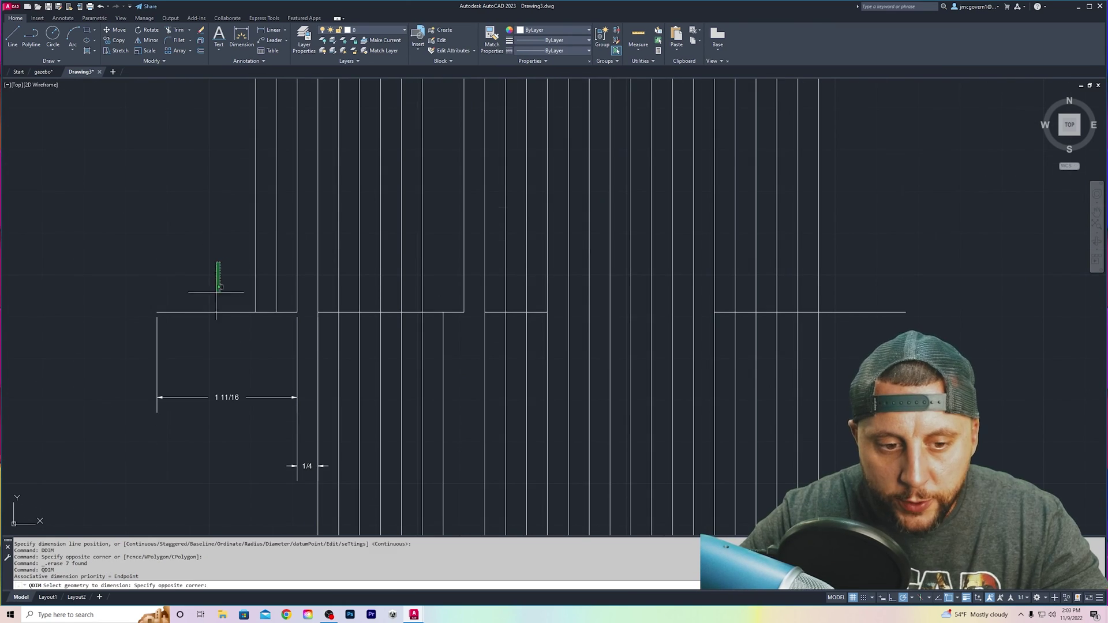
{"action": "left_click", "coordinate": [217, 324]}
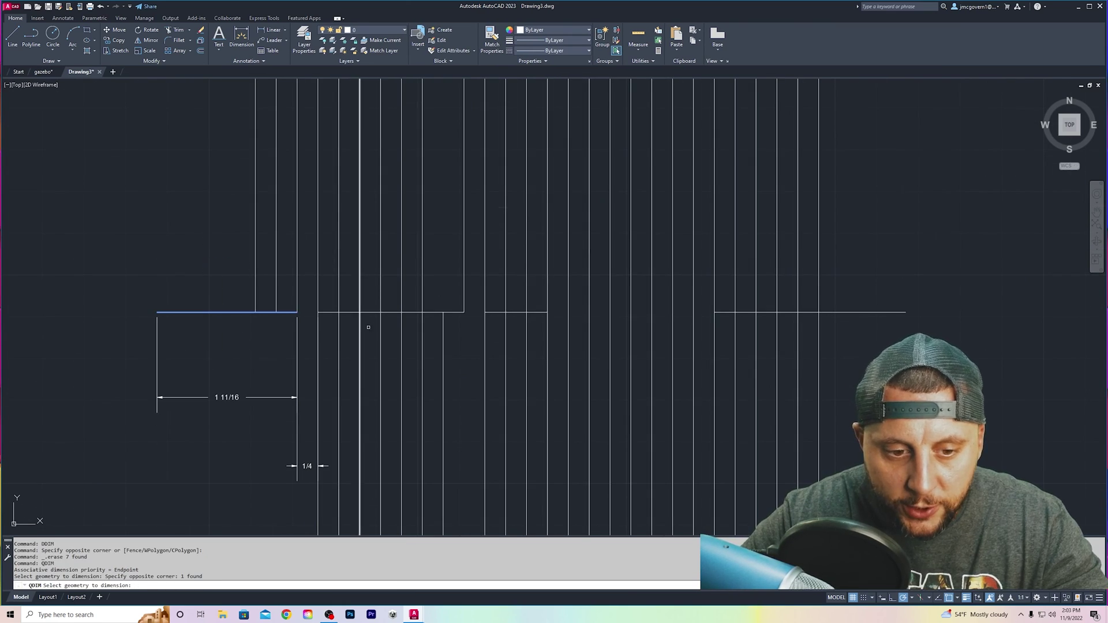
{"action": "left_click", "coordinate": [361, 313]}
{"action": "left_click", "coordinate": [497, 312]}
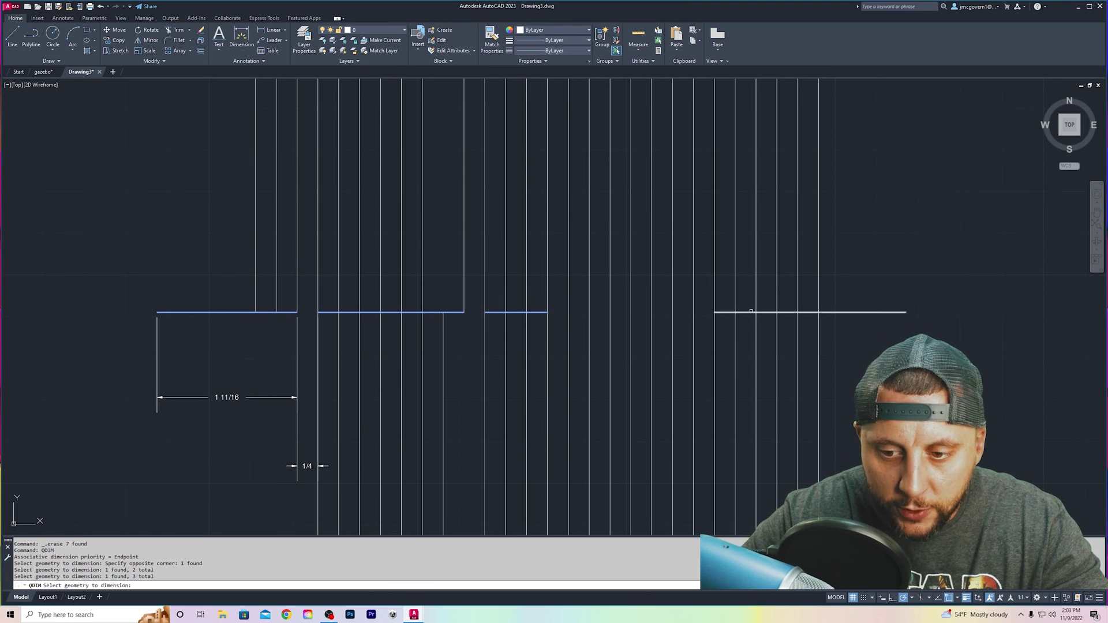
{"action": "left_click", "coordinate": [750, 312]}
{"action": "key", "text": "Return"}
{"action": "scroll", "coordinate": [663, 347], "scroll_direction": "down", "scroll_amount": 5}
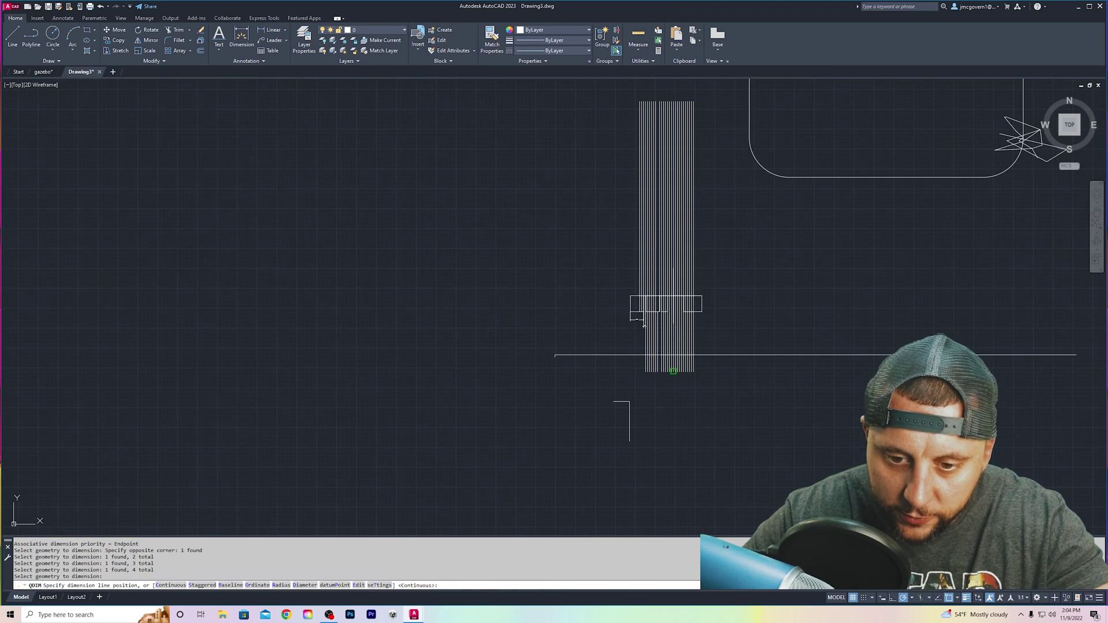
{"action": "scroll", "coordinate": [584, 170], "scroll_direction": "up", "scroll_amount": 8}
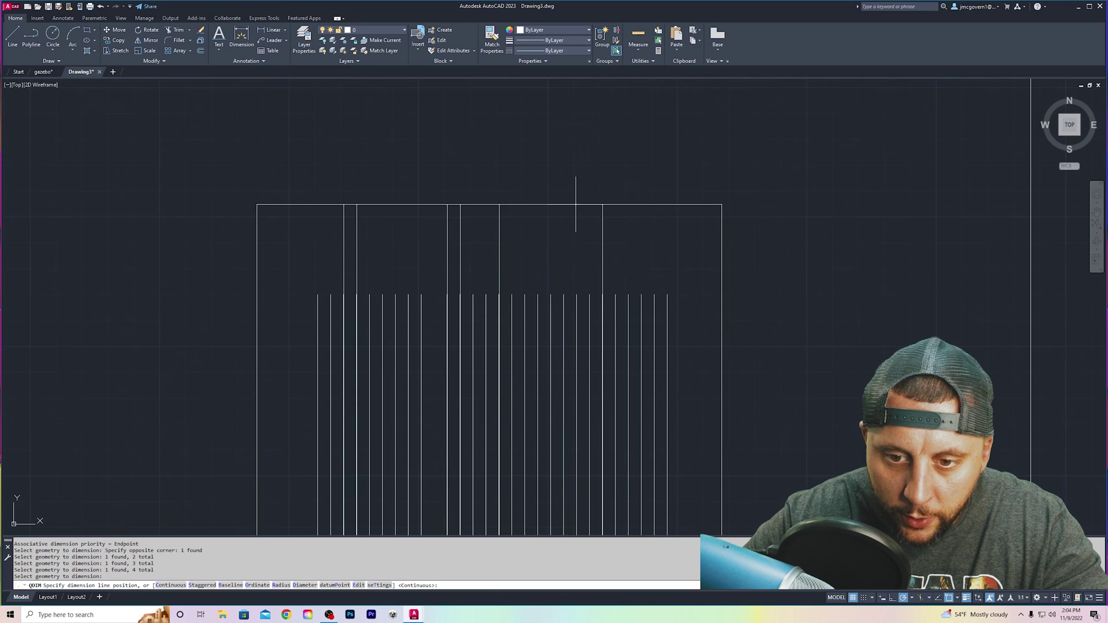
{"action": "left_click", "coordinate": [572, 249]}
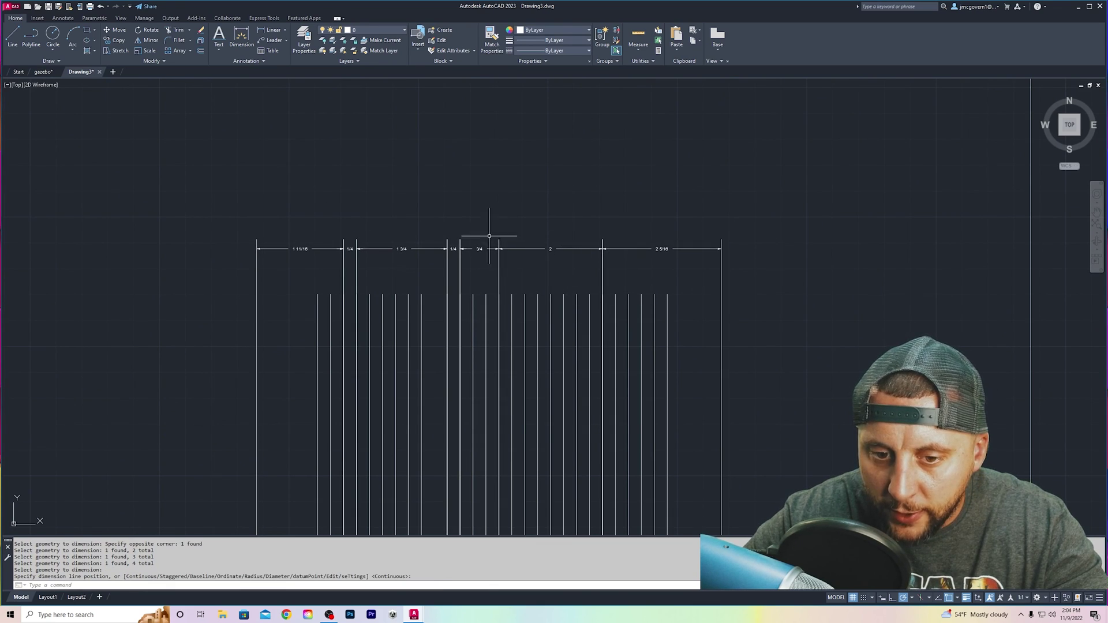
Delete the 3/4 and 1 3/4 dimensions from the dimension row above the vertical lines.
{"action": "left_click", "coordinate": [470, 236]}
{"action": "left_click", "coordinate": [474, 267]}
{"action": "key", "text": "Delete"}
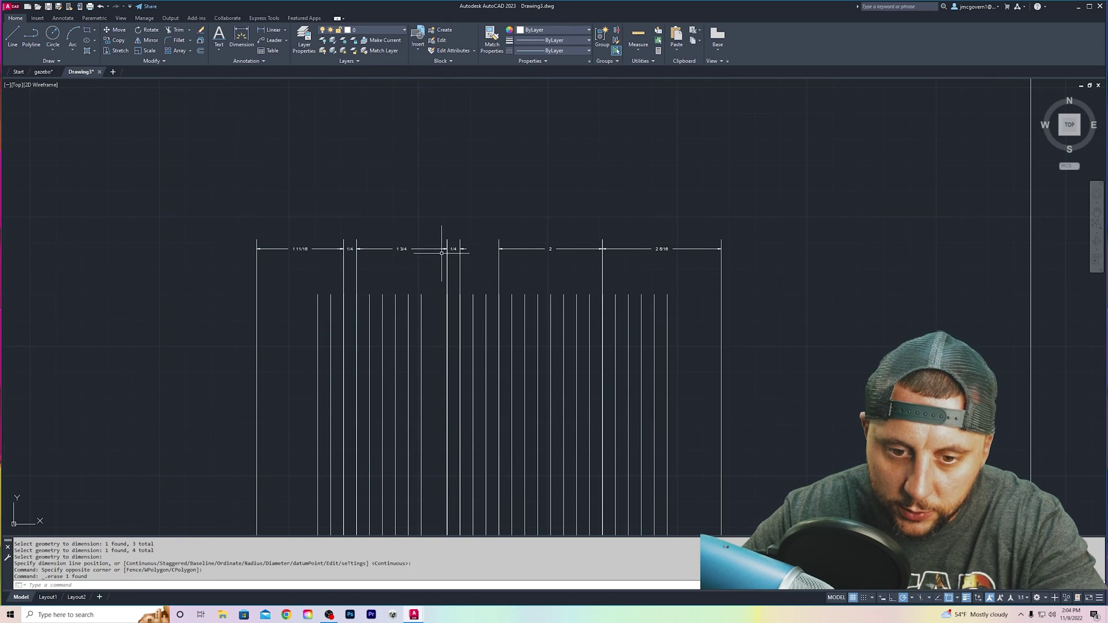
{"action": "left_click", "coordinate": [442, 253]}
{"action": "left_click", "coordinate": [415, 243]}
{"action": "key", "text": "Delete"}
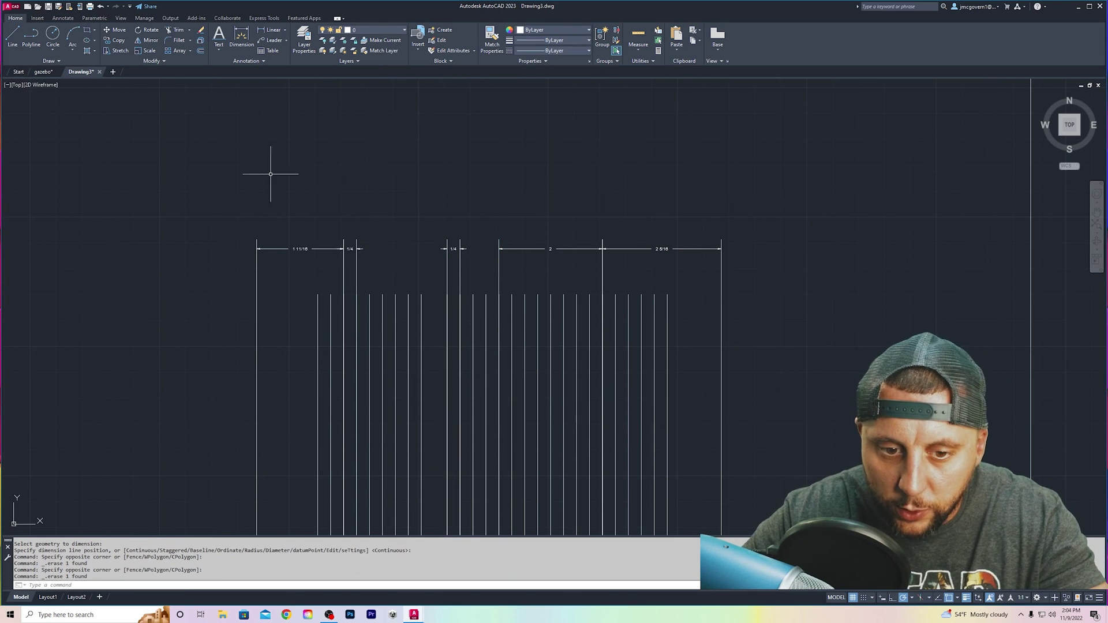